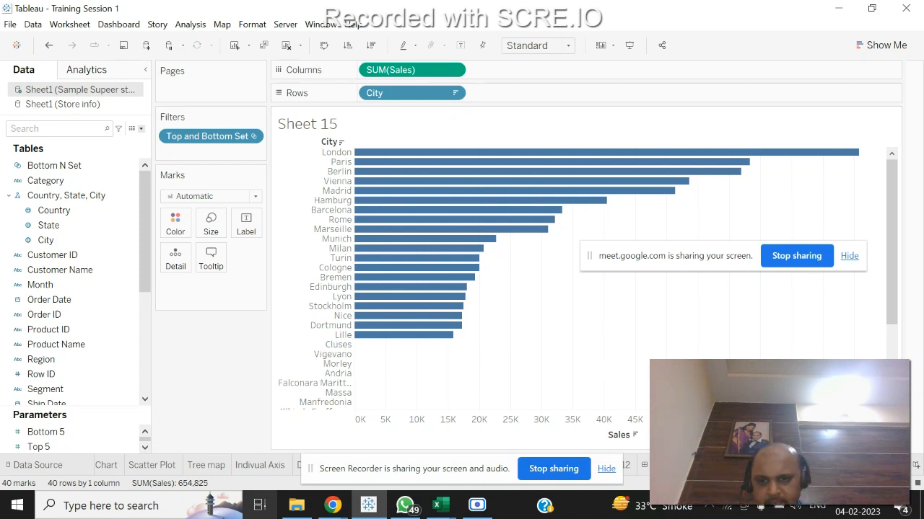
Review the existing dashboards and the Pie Chart, Overall Value, Scatter Plot, Tree map and Indivual Axis sheets.
{"action": "left_click_drag", "start_coordinate": [446, 466], "coordinate": [447, 433]}
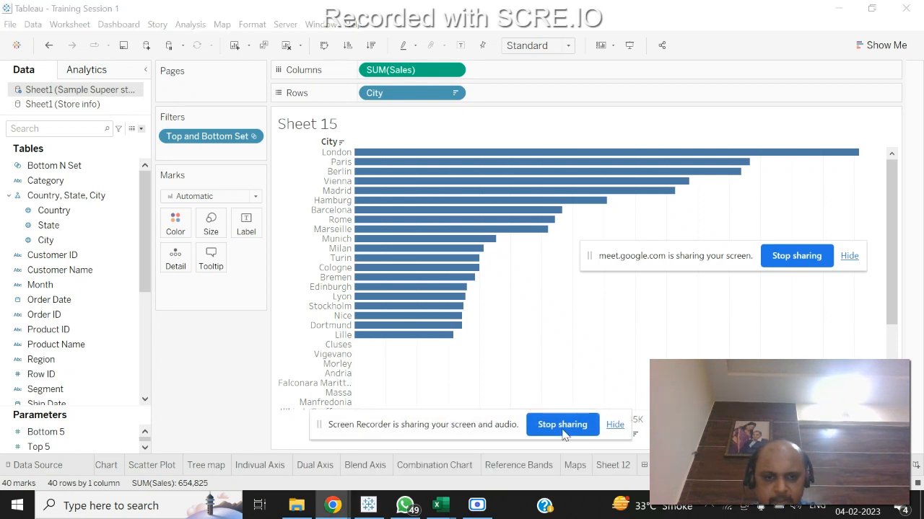
{"action": "key", "text": "ctrl+Tab"}
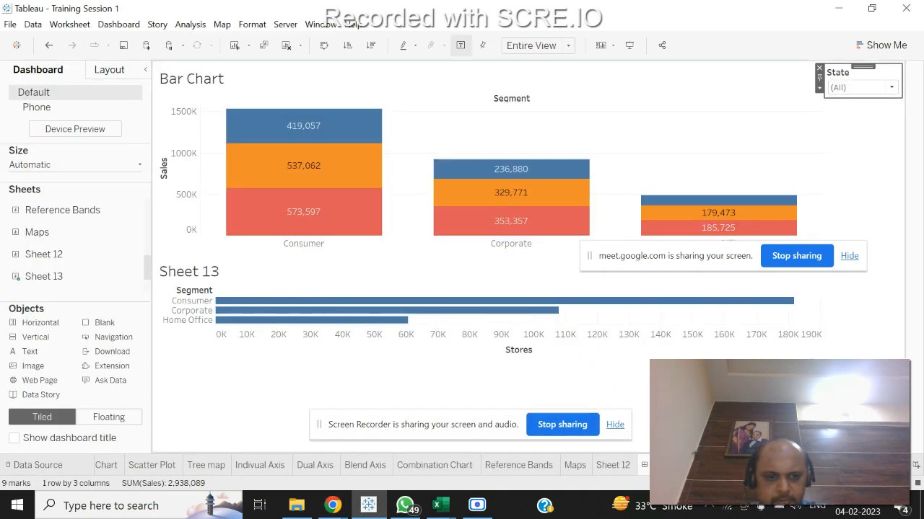
{"action": "scroll", "coordinate": [173, 466], "scroll_direction": "up", "scroll_amount": 3}
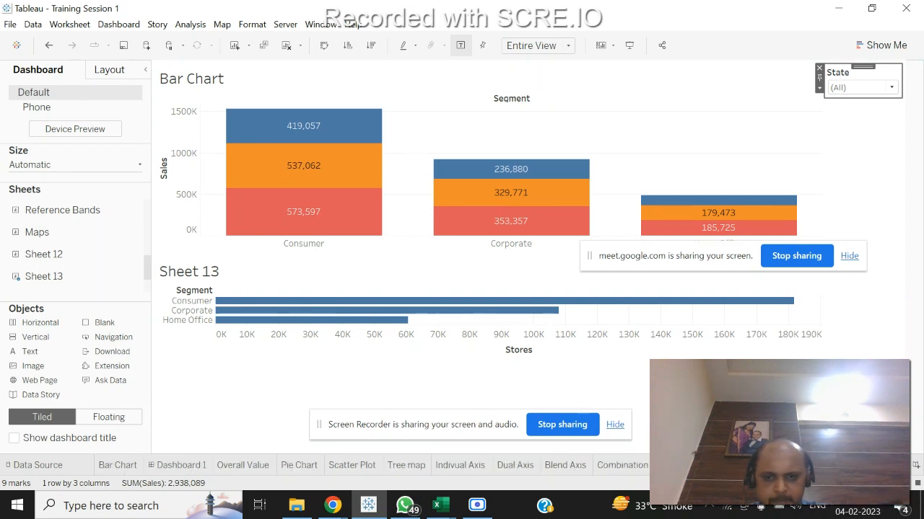
{"action": "left_click", "coordinate": [177, 466]}
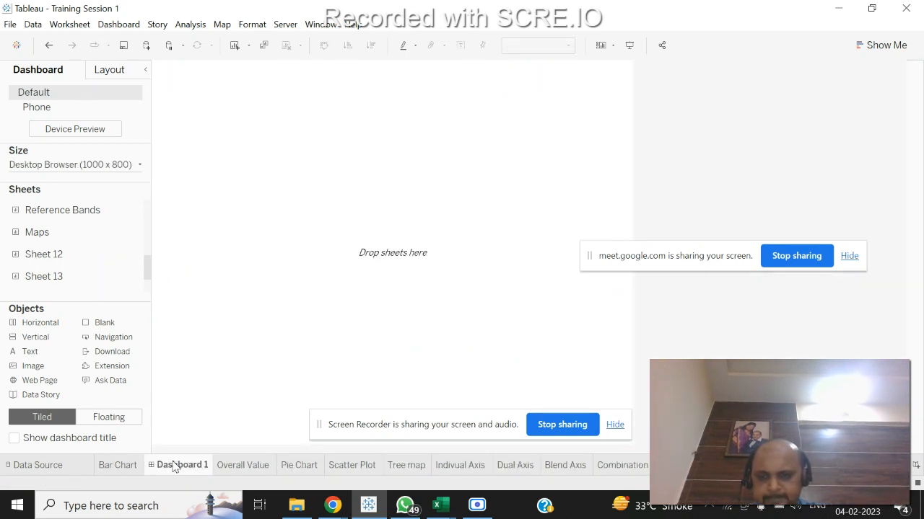
{"action": "left_click", "coordinate": [286, 465]}
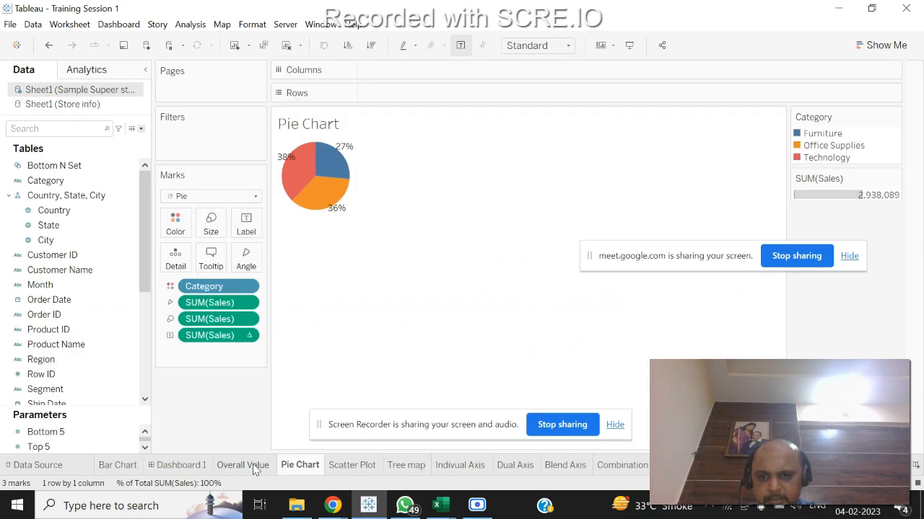
{"action": "left_click", "coordinate": [243, 465]}
{"action": "mouse_move", "coordinate": [635, 463]}
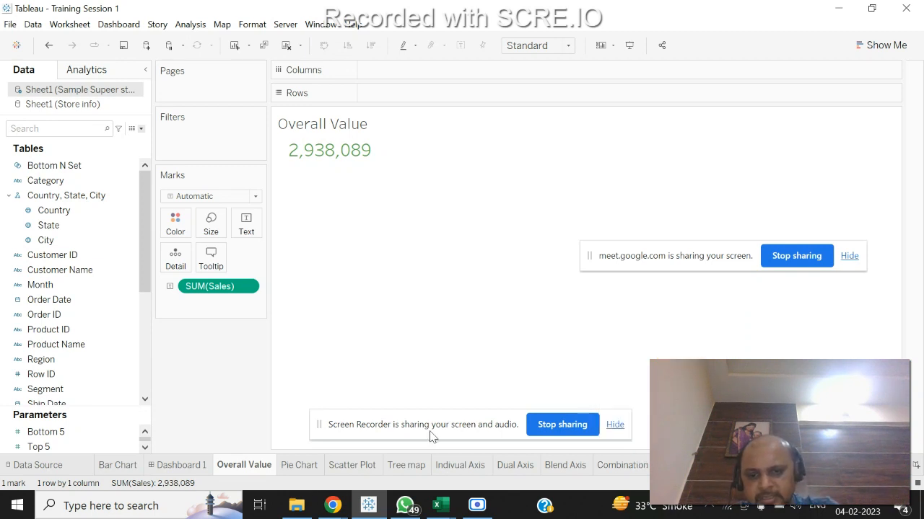
{"action": "left_click", "coordinate": [353, 465]}
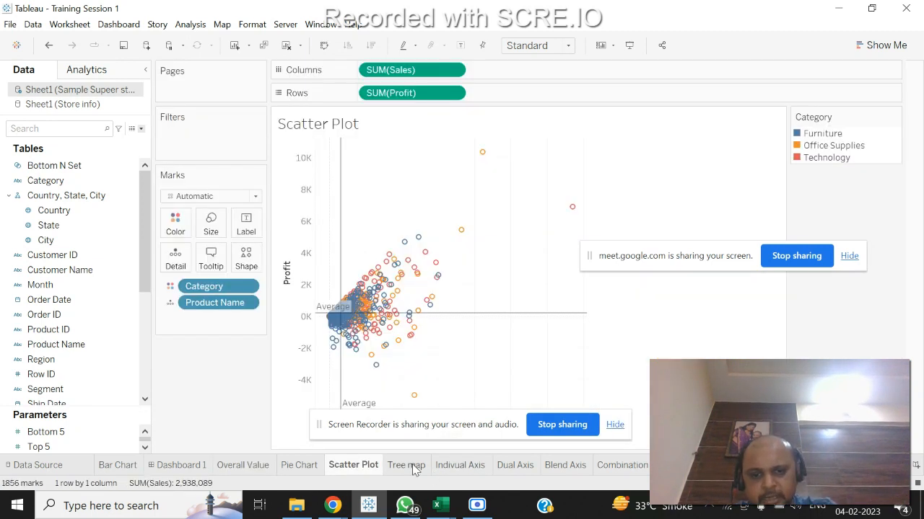
{"action": "left_click", "coordinate": [409, 465]}
{"action": "left_click", "coordinate": [459, 465]}
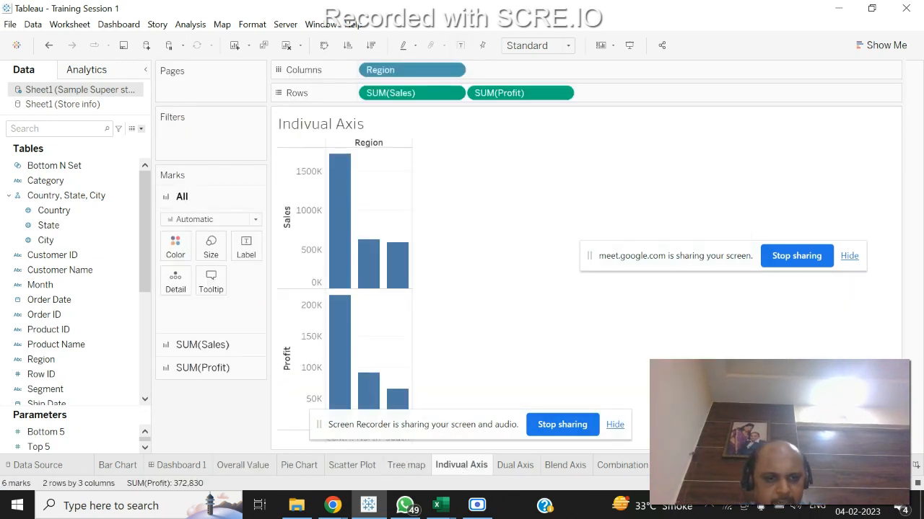
Create a new dashboard and set its size to Automatic.
{"action": "left_click", "coordinate": [872, 465]}
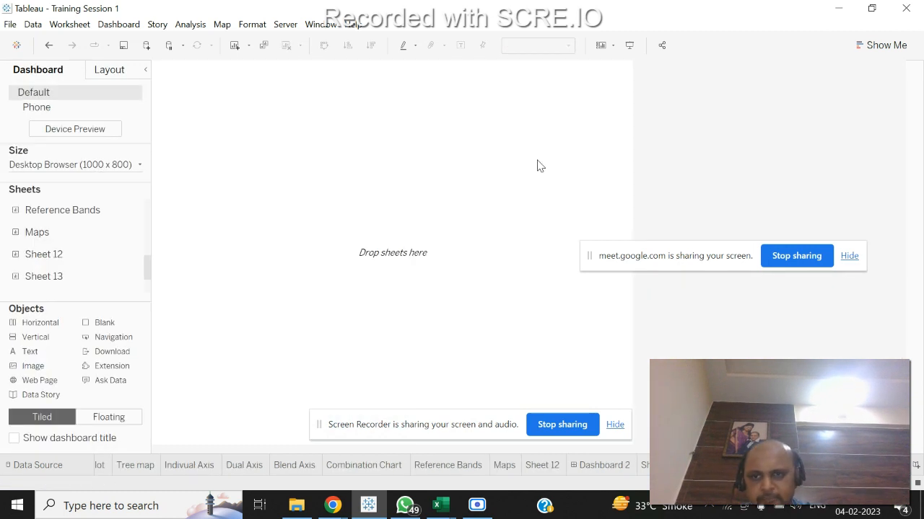
{"action": "left_click", "coordinate": [141, 168]}
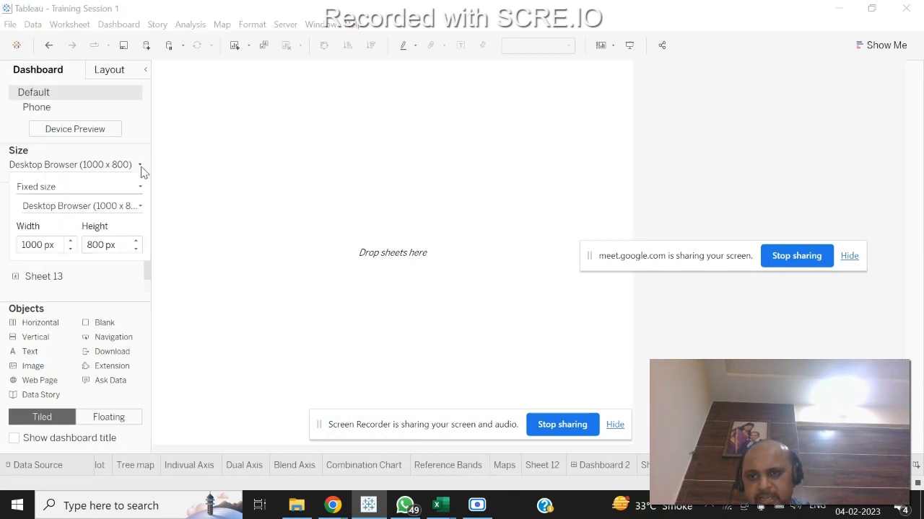
{"action": "left_click", "coordinate": [104, 206]}
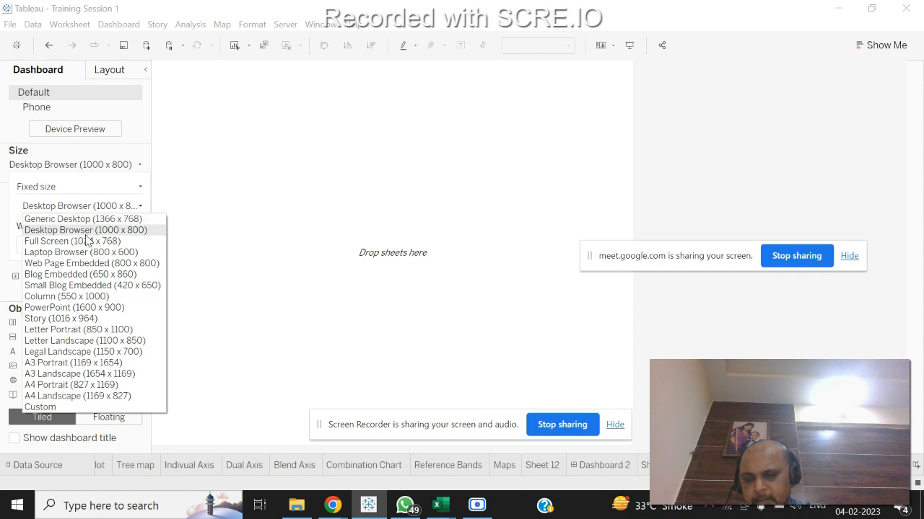
{"action": "left_click", "coordinate": [96, 176]}
{"action": "left_click", "coordinate": [89, 193]}
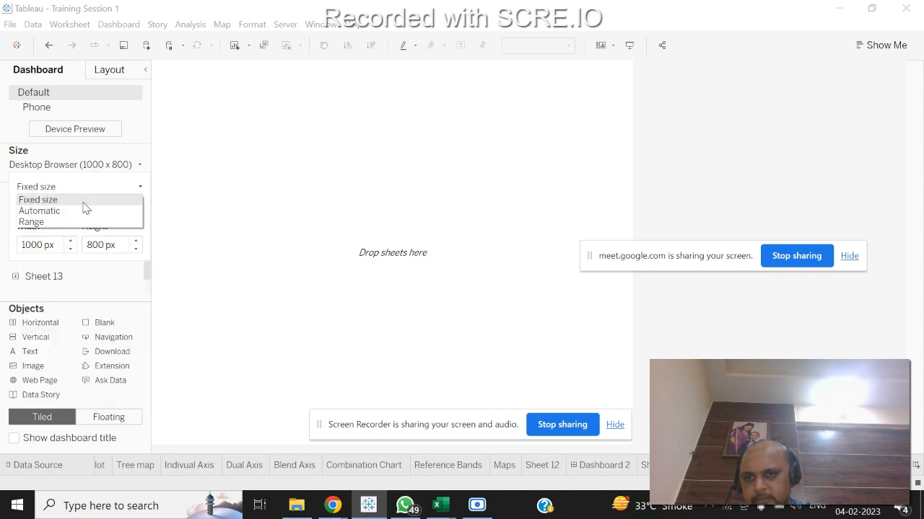
{"action": "left_click", "coordinate": [85, 209]}
{"action": "left_click", "coordinate": [488, 124]}
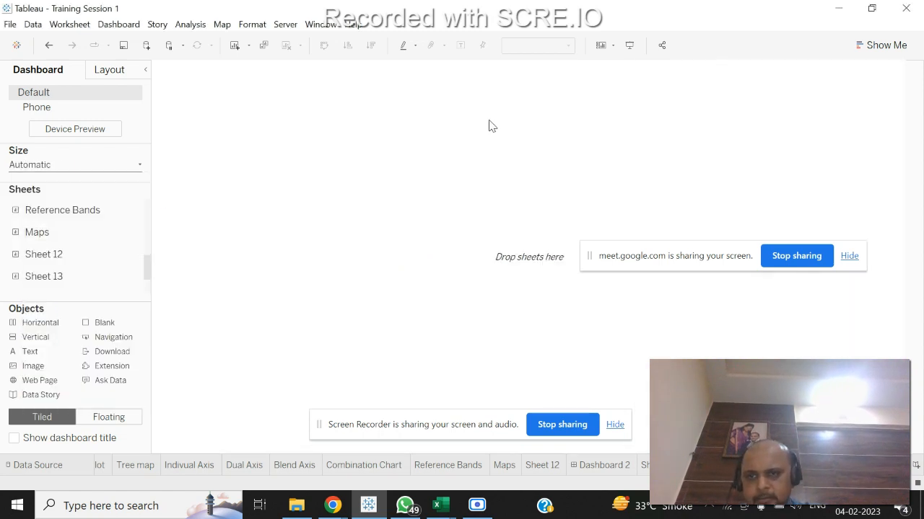
Place the Bar Chart sheet on the dashboard with the Scatter Plot below it, discarding the Overall Value sheet added beside them.
{"action": "left_click_drag", "start_coordinate": [90, 232], "coordinate": [62, 250]}
{"action": "left_click_drag", "start_coordinate": [145, 268], "coordinate": [147, 214]}
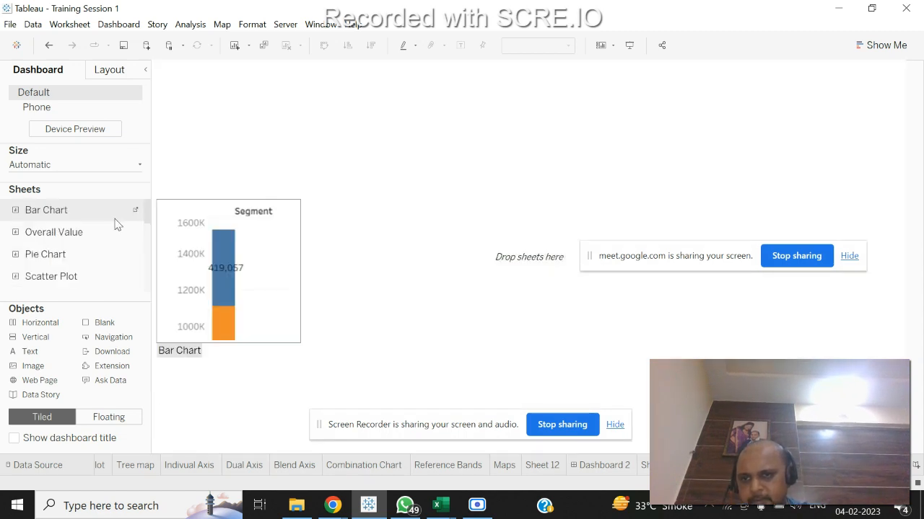
{"action": "left_click_drag", "start_coordinate": [77, 216], "coordinate": [189, 174]}
{"action": "left_click_drag", "start_coordinate": [76, 232], "coordinate": [566, 290]}
{"action": "left_click_drag", "start_coordinate": [213, 303], "coordinate": [346, 355]}
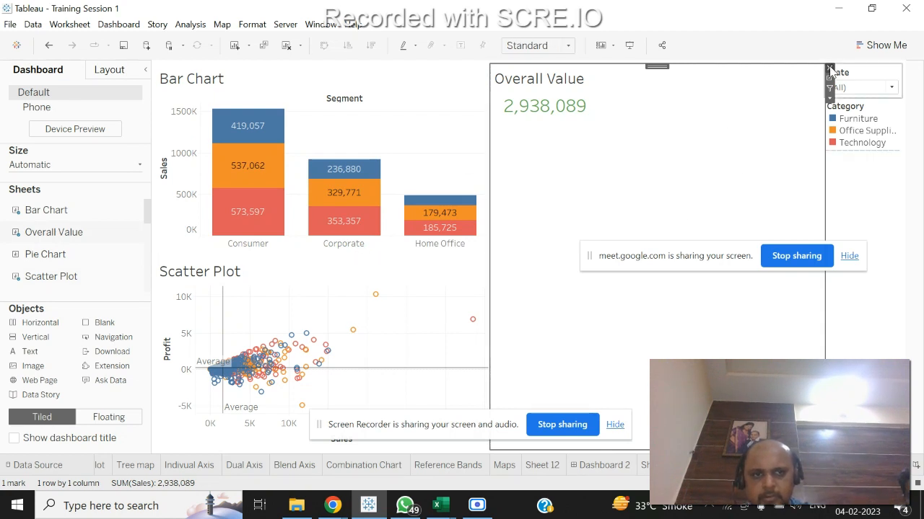
{"action": "left_click", "coordinate": [829, 68]}
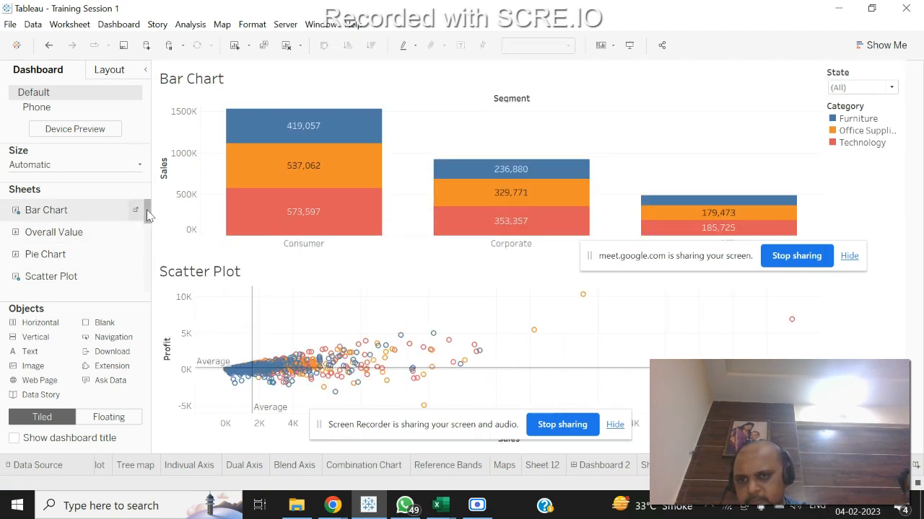
Add the Indivual Axis sheet to the right of the Scatter Plot and the Pie Chart sheet to the left of the Bar Chart.
{"action": "left_click_drag", "start_coordinate": [147, 215], "coordinate": [145, 223]}
{"action": "mouse_move", "coordinate": [78, 284]}
{"action": "left_click_drag", "start_coordinate": [78, 284], "coordinate": [684, 339]}
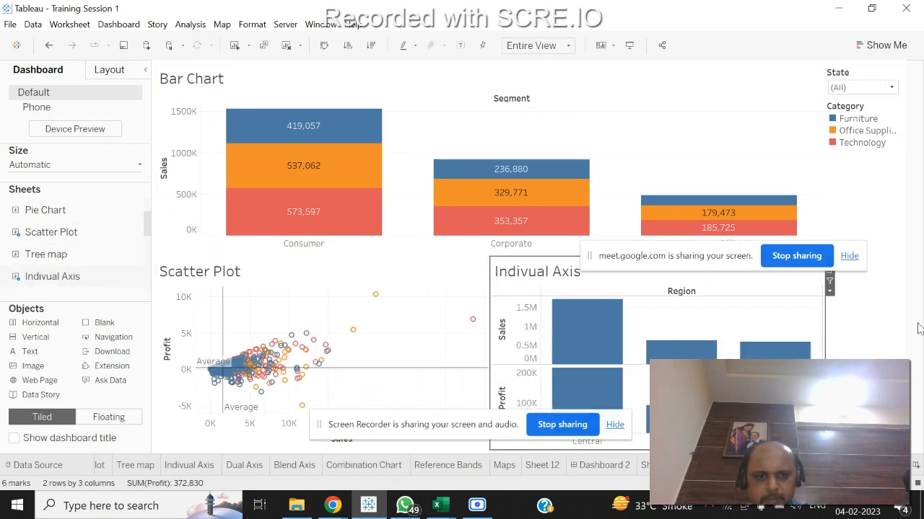
{"action": "left_click", "coordinate": [799, 86]}
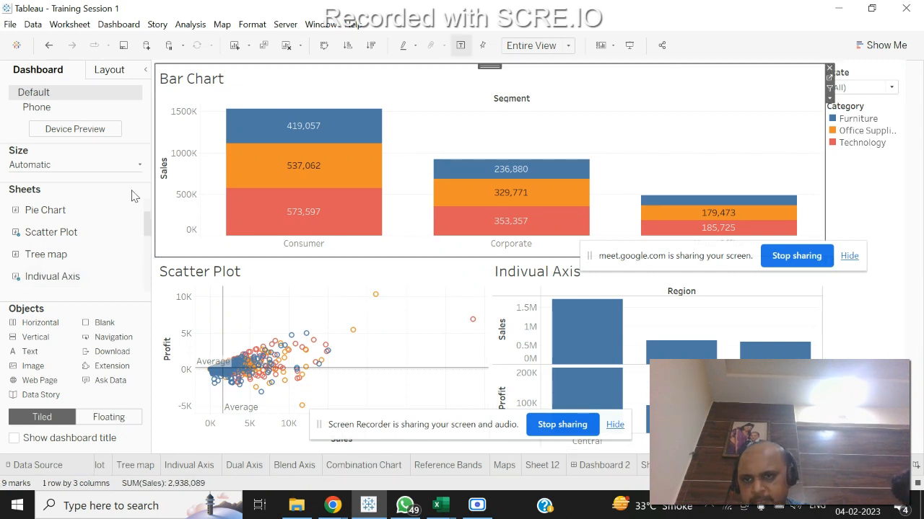
{"action": "left_click_drag", "start_coordinate": [45, 209], "coordinate": [254, 188]}
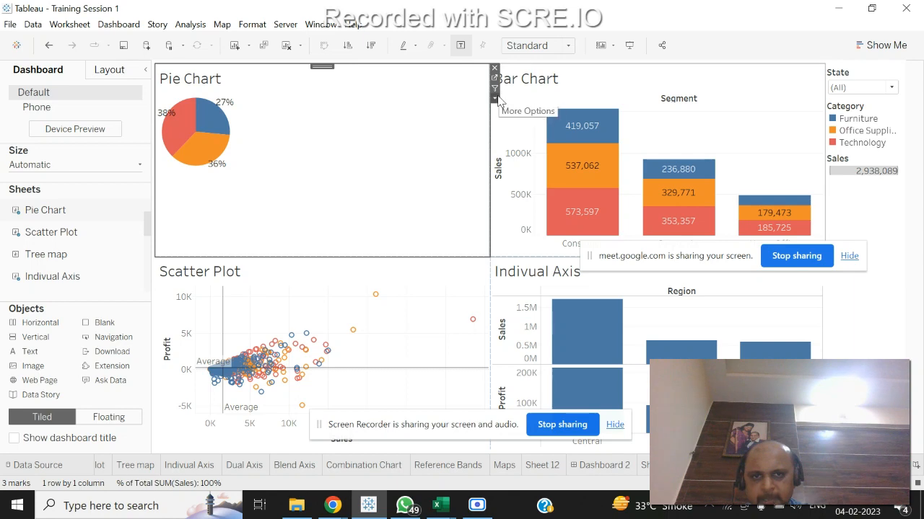
Fit the Pie Chart to Entire View and use it as a filter for the dashboard.
{"action": "left_click", "coordinate": [494, 97]}
{"action": "mouse_move", "coordinate": [518, 144]}
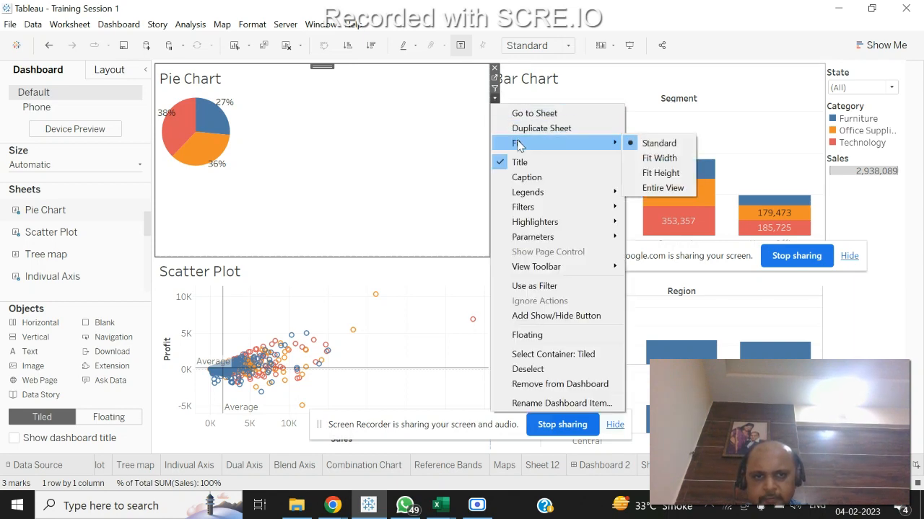
{"action": "left_click", "coordinate": [662, 188]}
{"action": "left_click", "coordinate": [495, 98]}
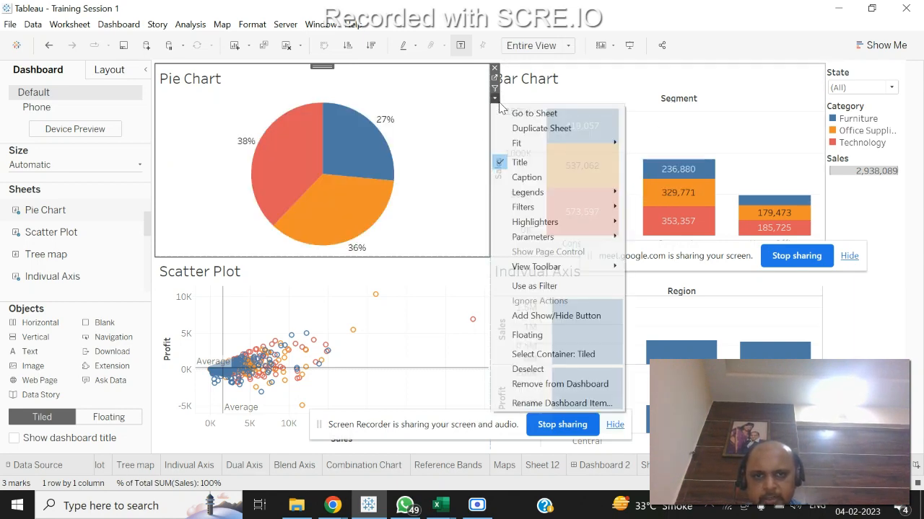
{"action": "left_click", "coordinate": [561, 289]}
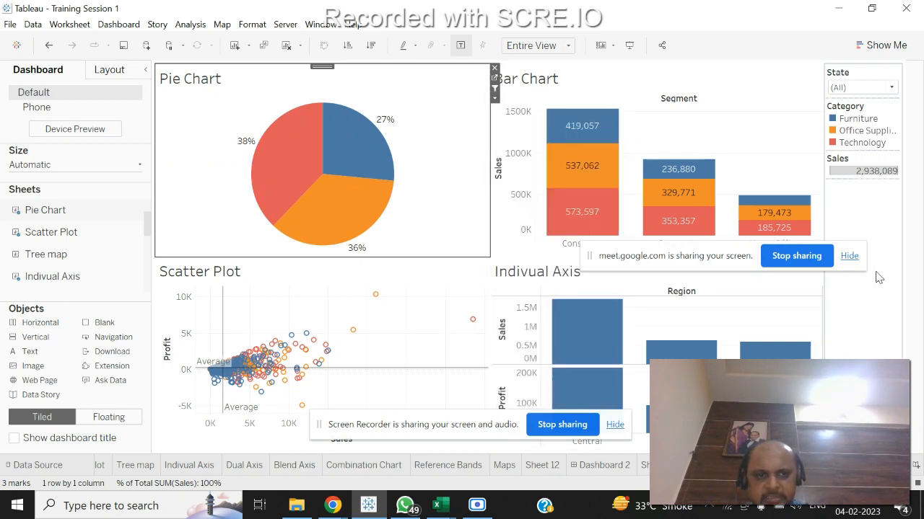
Test the pie chart filter with the Office Supplies, Furniture and Technology slices, and clear the selection.
{"action": "left_click", "coordinate": [345, 216]}
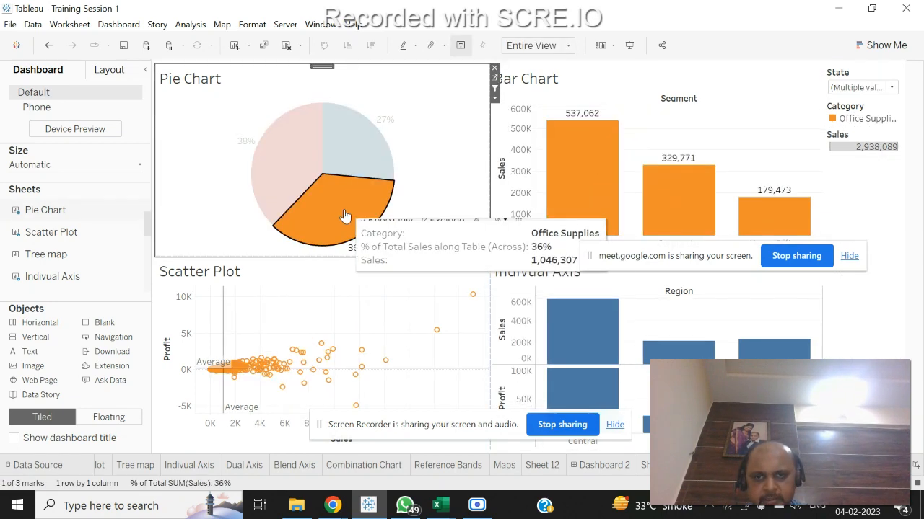
{"action": "left_click", "coordinate": [340, 156]}
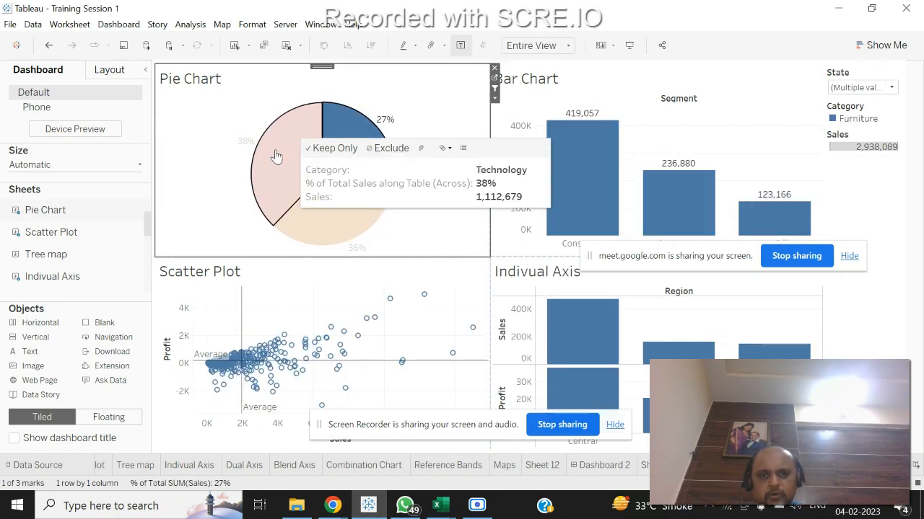
{"action": "left_click", "coordinate": [277, 155]}
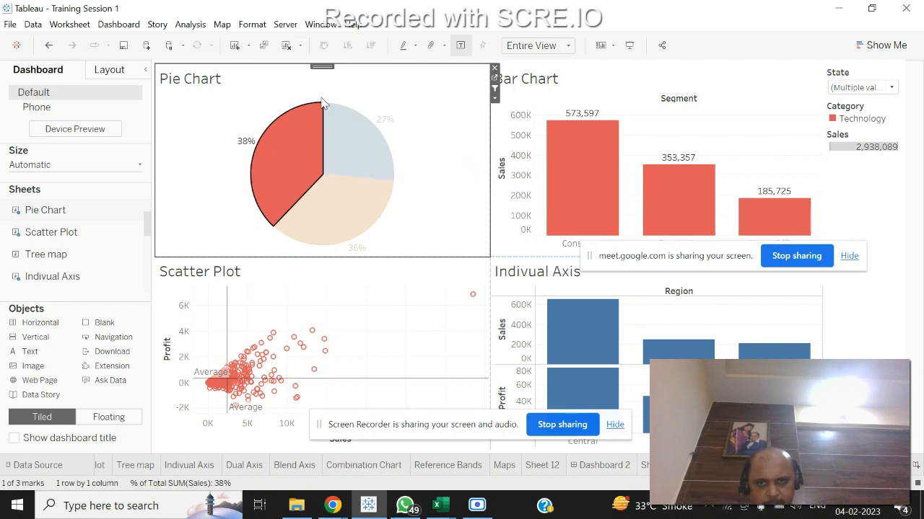
{"action": "left_click", "coordinate": [371, 138]}
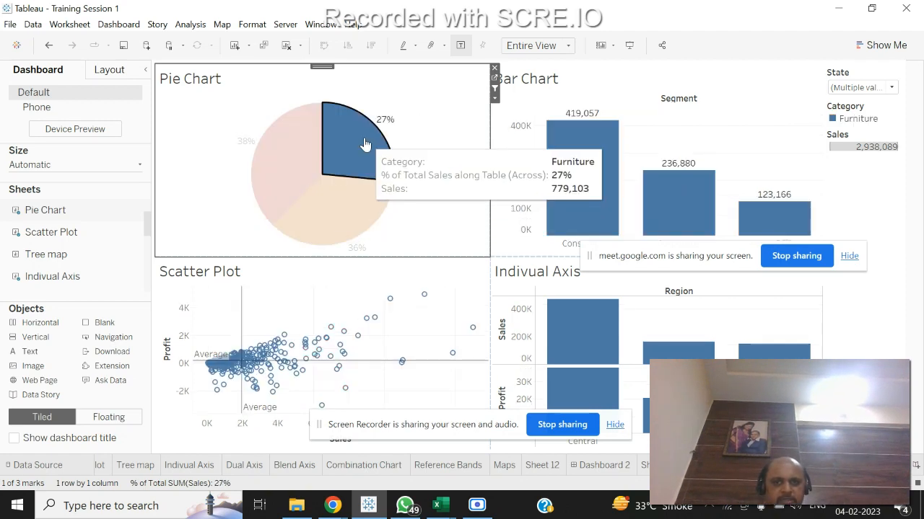
{"action": "left_click", "coordinate": [365, 144]}
{"action": "left_click", "coordinate": [361, 205]}
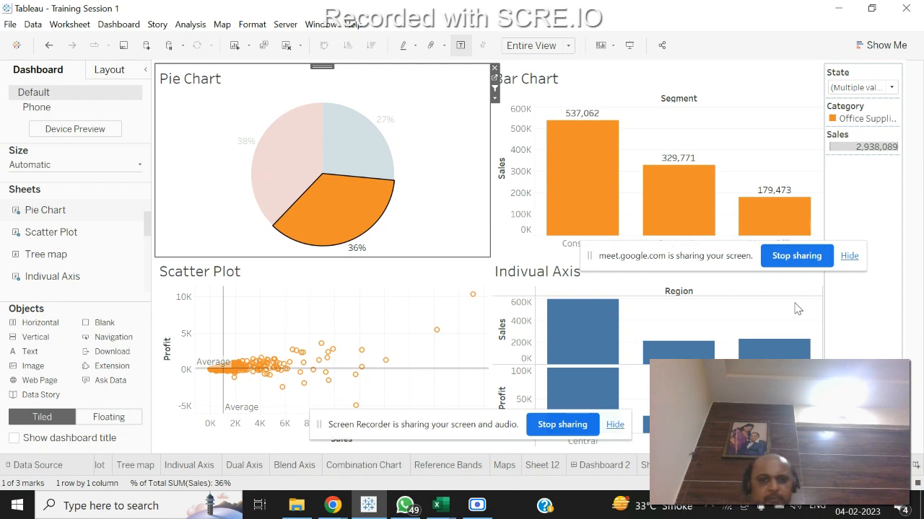
{"action": "left_click", "coordinate": [452, 195]}
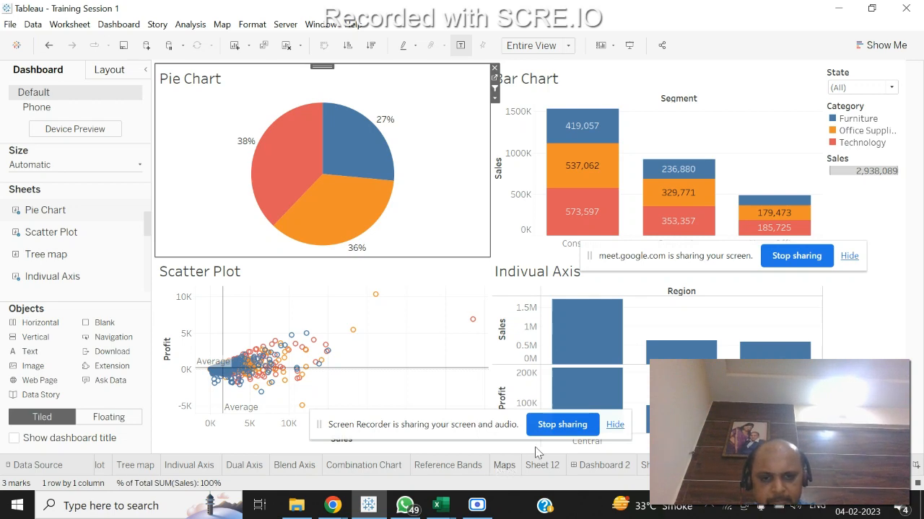
Open the Maps worksheet and clear all of its contents.
{"action": "left_click", "coordinate": [502, 466]}
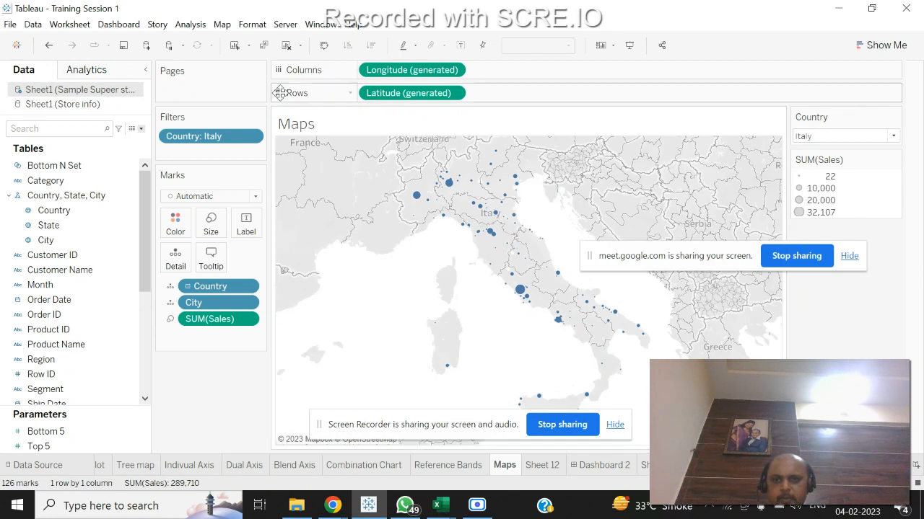
{"action": "left_click", "coordinate": [286, 45]}
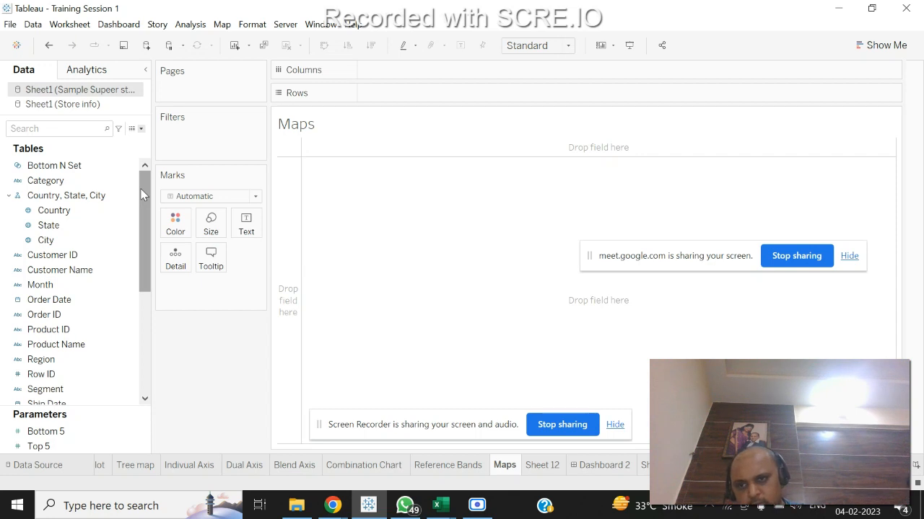
{"action": "left_click", "coordinate": [45, 210]}
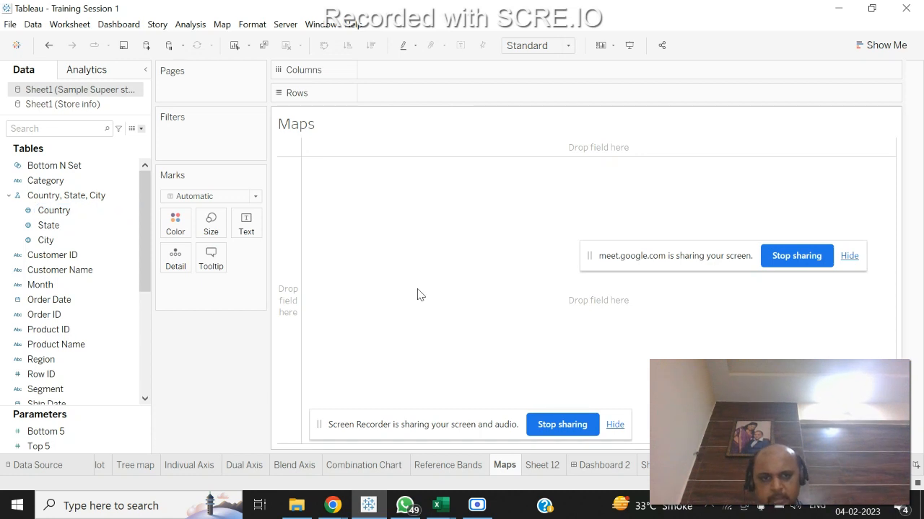
{"action": "left_click", "coordinate": [459, 417]}
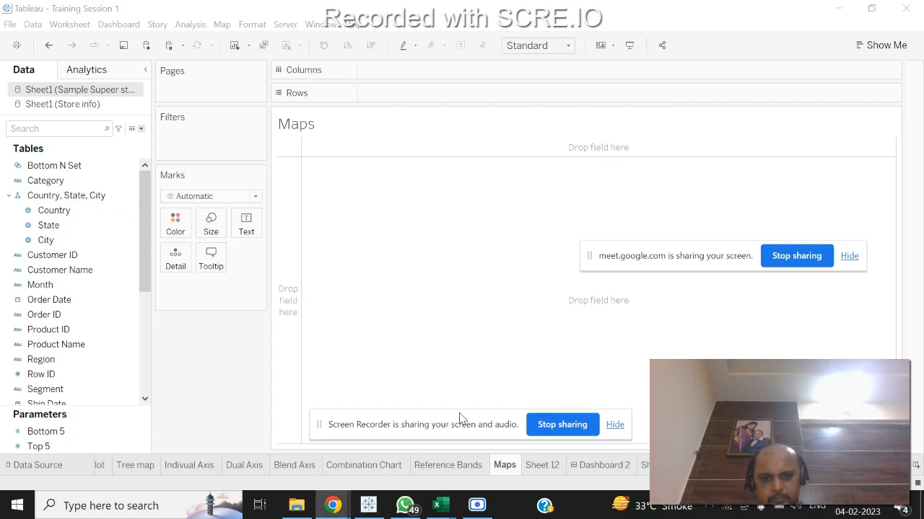
{"action": "left_click", "coordinate": [476, 505]}
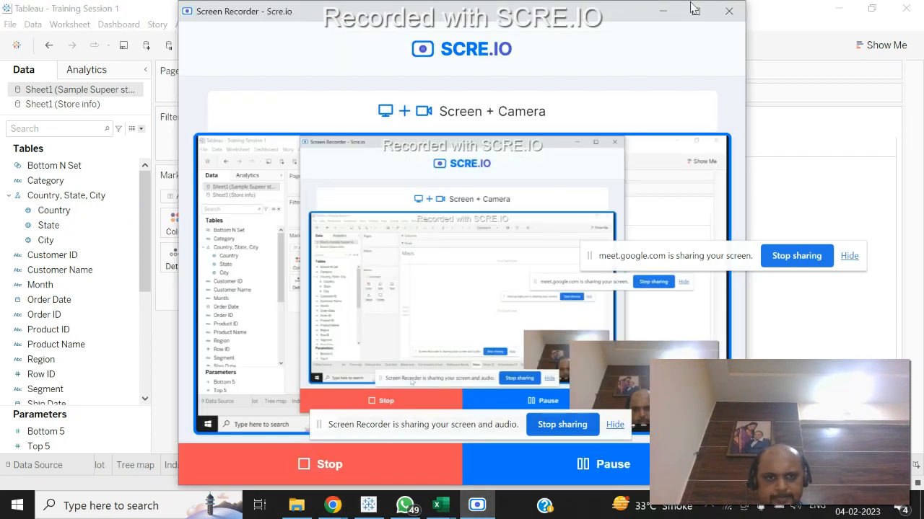
{"action": "left_click", "coordinate": [661, 11]}
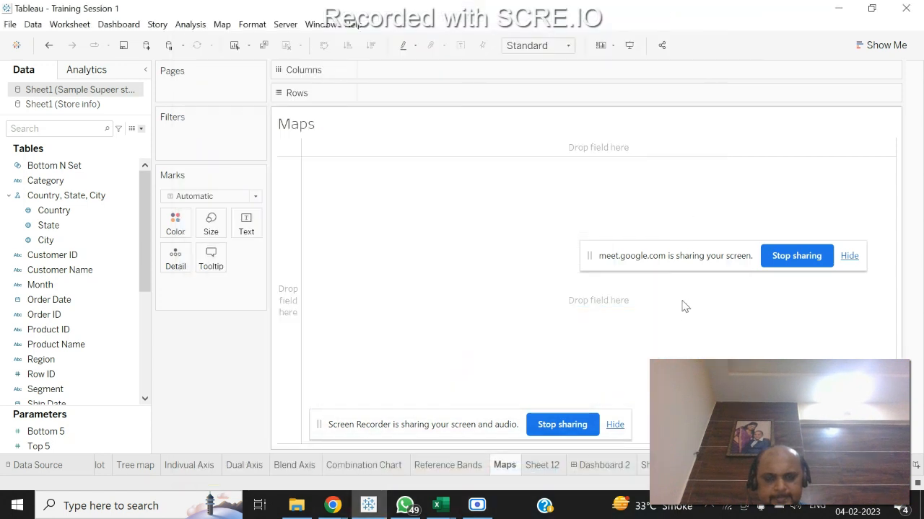
{"action": "left_click_drag", "start_coordinate": [686, 264], "coordinate": [718, 437]}
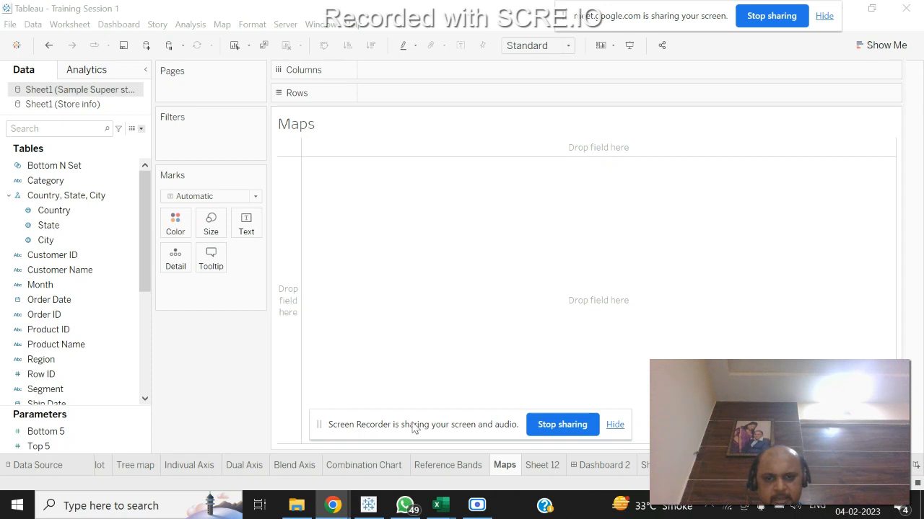
Build a filled map on the Maps sheet from the Country, State and Sales fields using Show Me.
{"action": "left_click_drag", "start_coordinate": [414, 428], "coordinate": [628, 14]}
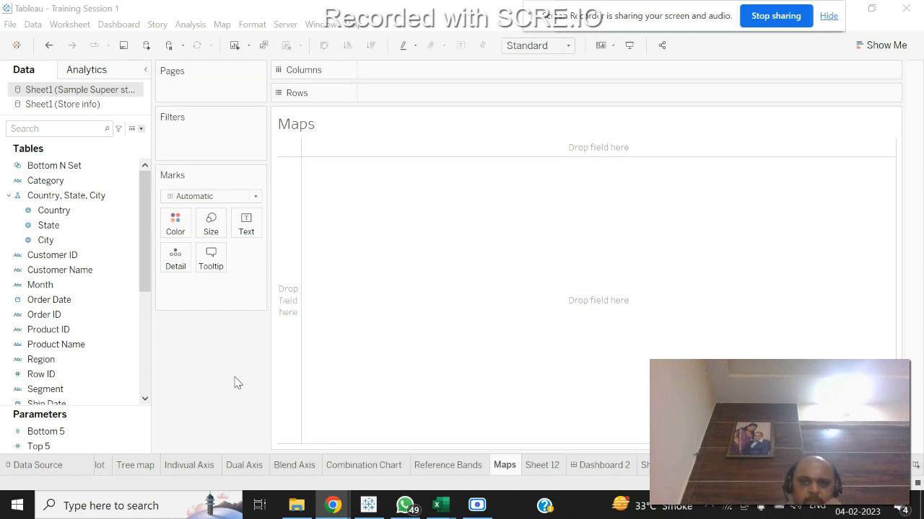
{"action": "left_click", "coordinate": [81, 210]}
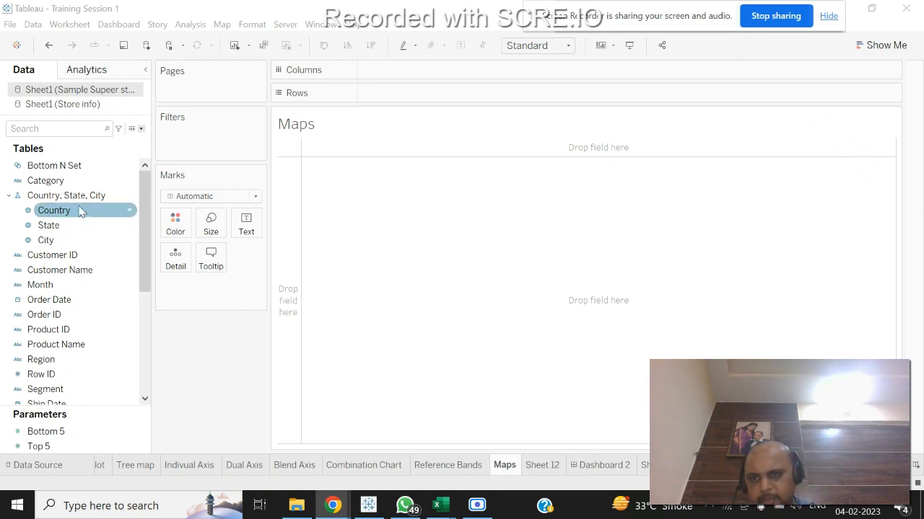
{"action": "left_click", "coordinate": [72, 226], "text": "ctrl"}
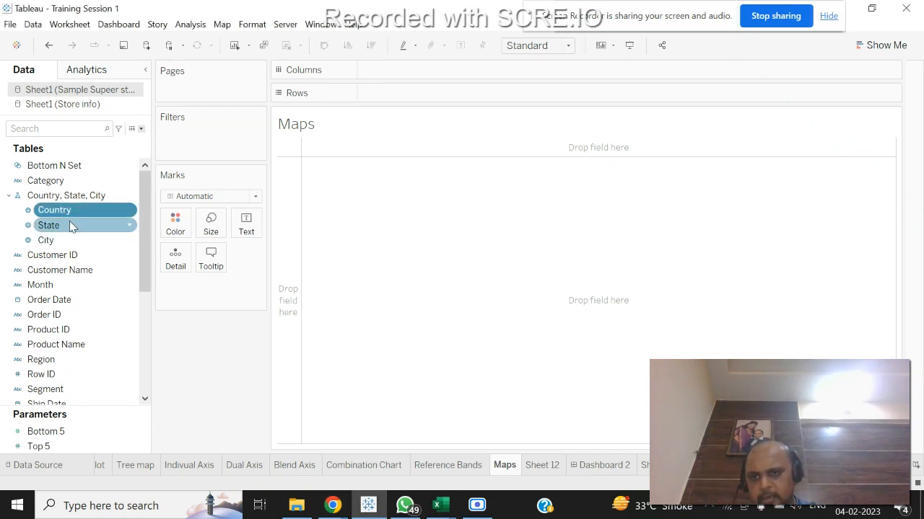
{"action": "left_click_drag", "start_coordinate": [147, 195], "coordinate": [148, 296]}
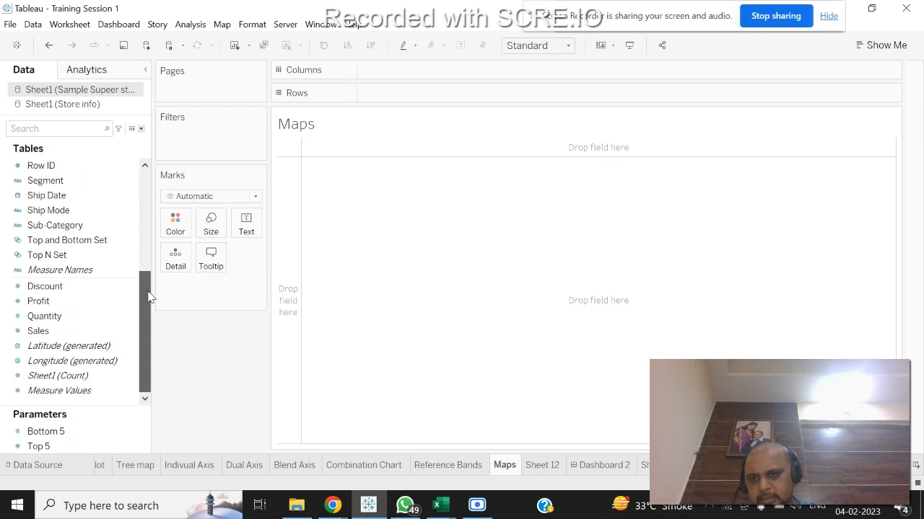
{"action": "left_click", "coordinate": [97, 319]}
{"action": "left_click", "coordinate": [89, 330]}
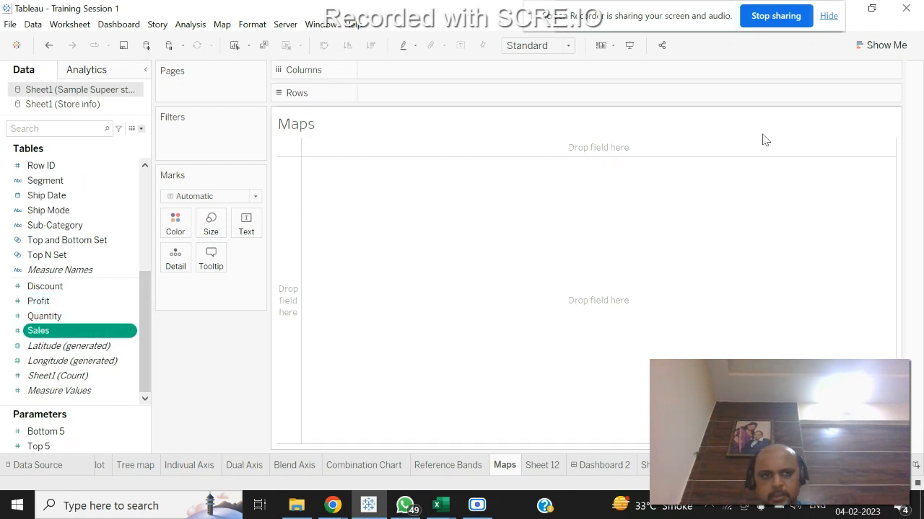
{"action": "left_click", "coordinate": [894, 50]}
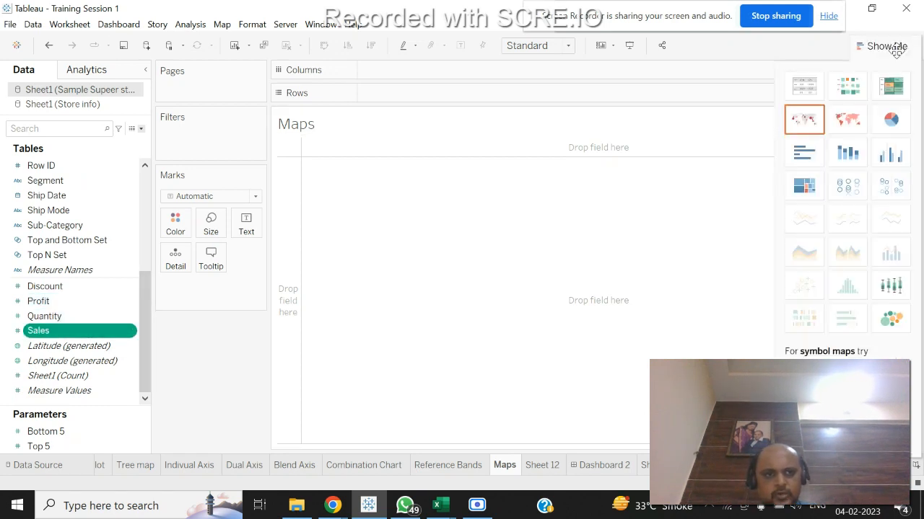
{"action": "left_click", "coordinate": [848, 127]}
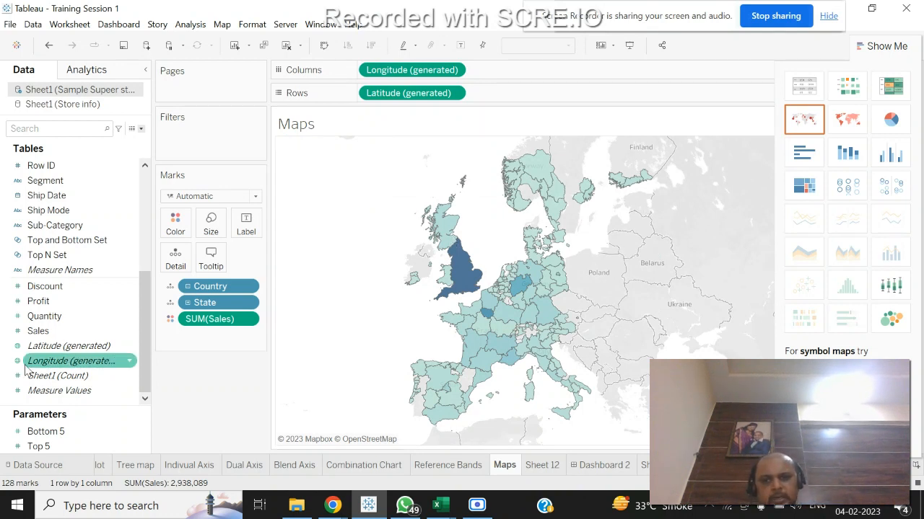
{"action": "left_click_drag", "start_coordinate": [144, 312], "coordinate": [142, 197]}
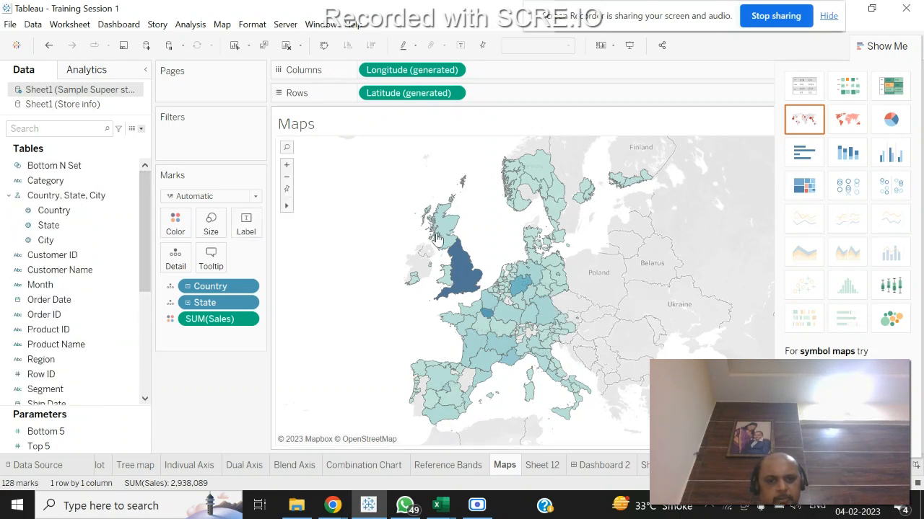
{"action": "left_click", "coordinate": [60, 210]}
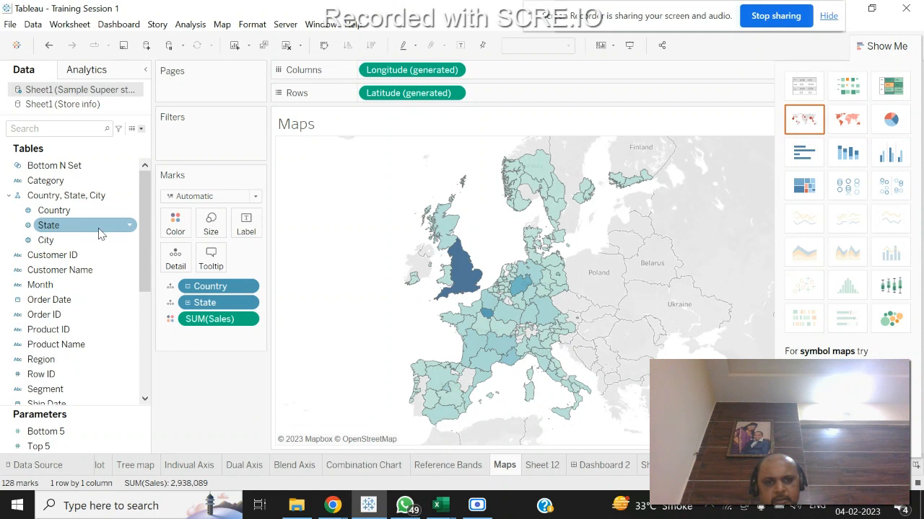
{"action": "left_click", "coordinate": [894, 46]}
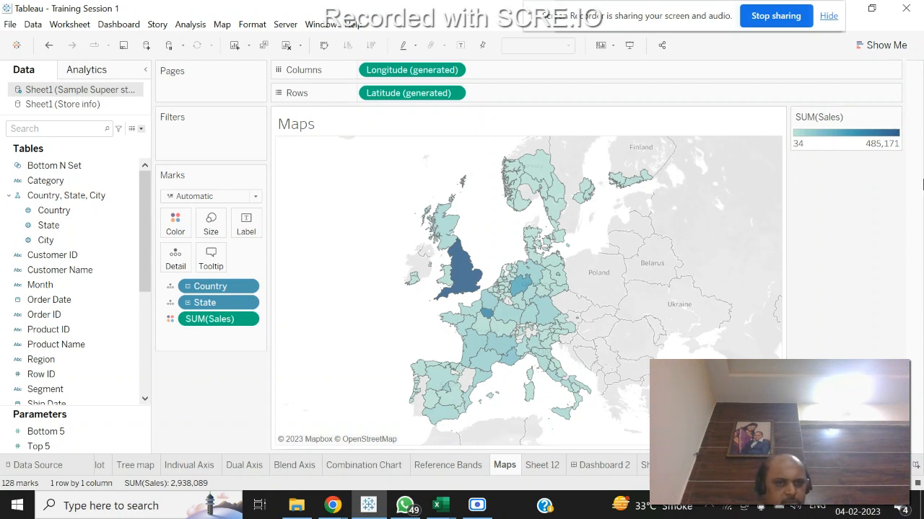
Choose the Red-Green-White Diverging palette for the Sales colors on the map.
{"action": "left_click", "coordinate": [894, 116]}
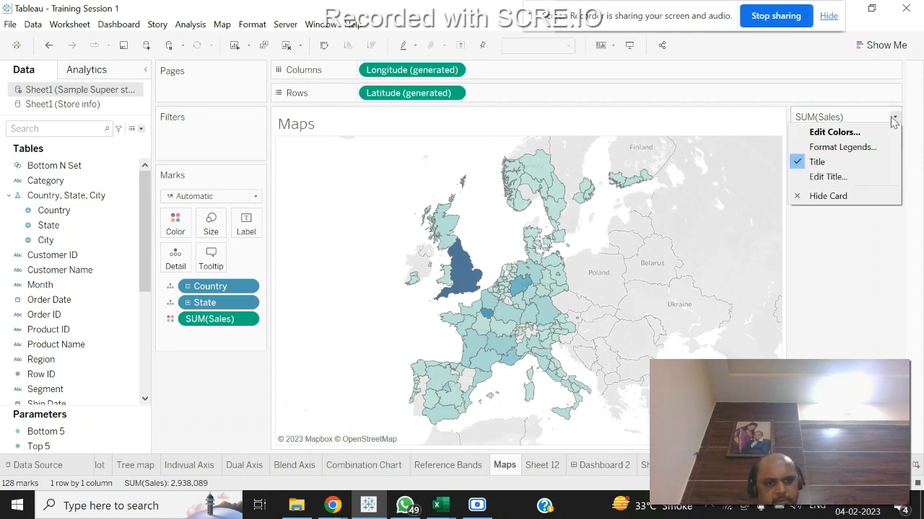
{"action": "left_click", "coordinate": [858, 131]}
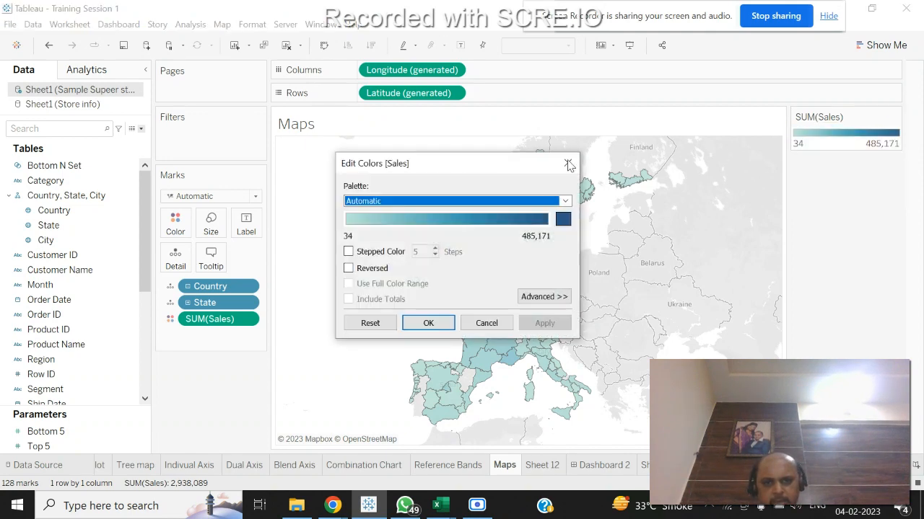
{"action": "left_click", "coordinate": [565, 203]}
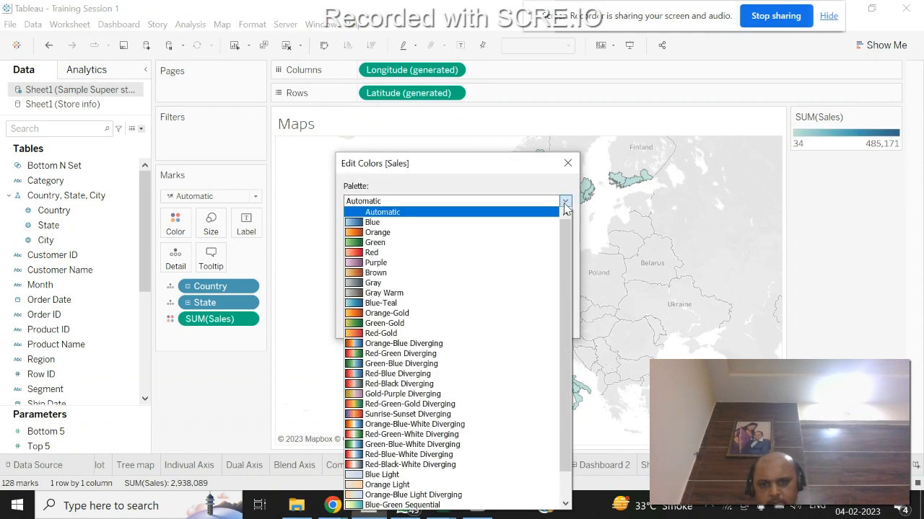
{"action": "scroll", "coordinate": [564, 272], "scroll_direction": "down", "scroll_amount": 1}
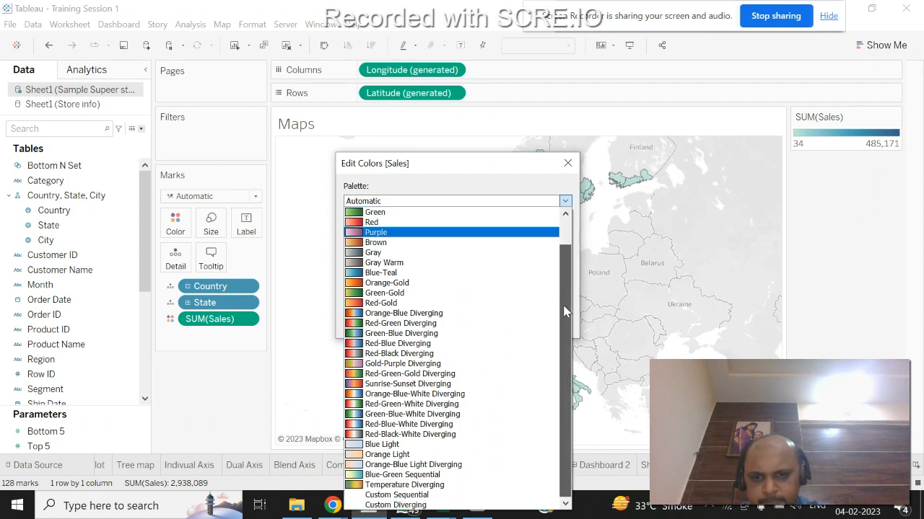
{"action": "left_click", "coordinate": [390, 408]}
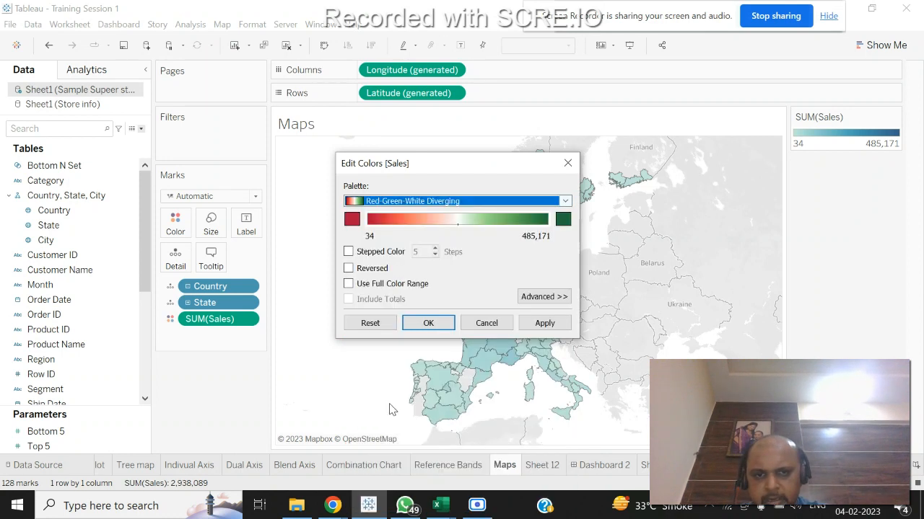
Turn on stepped color with 2 steps for the Sales palette and apply the changes to the map.
{"action": "left_click", "coordinate": [349, 251]}
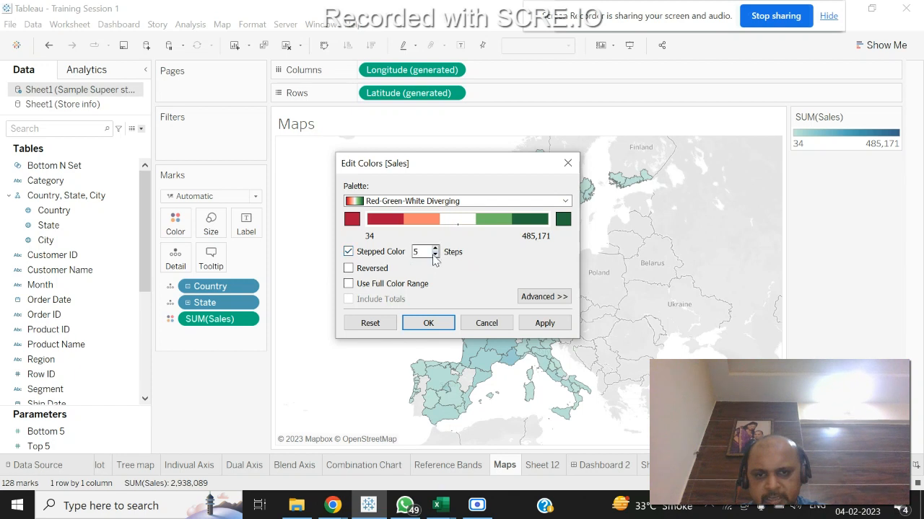
{"action": "left_click", "coordinate": [435, 254]}
{"action": "left_click", "coordinate": [435, 255]}
{"action": "left_click", "coordinate": [435, 254]}
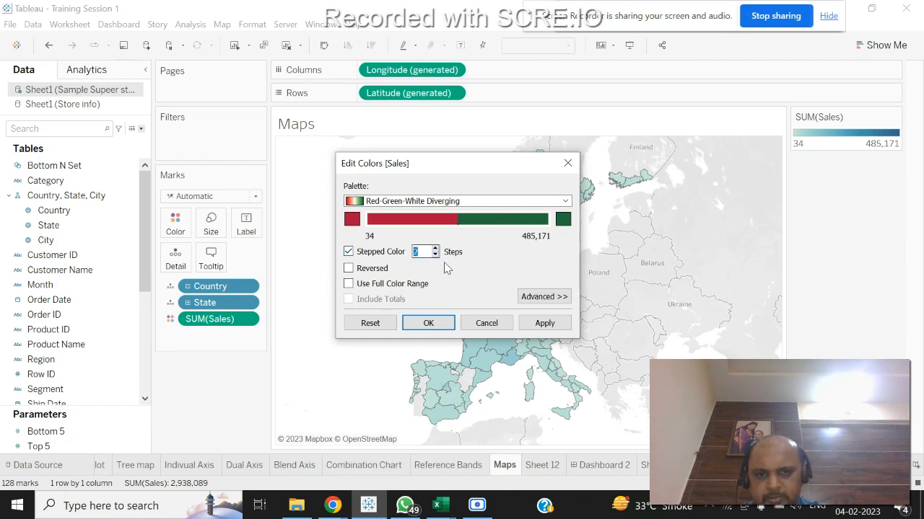
{"action": "left_click", "coordinate": [543, 325]}
{"action": "left_click", "coordinate": [428, 323]}
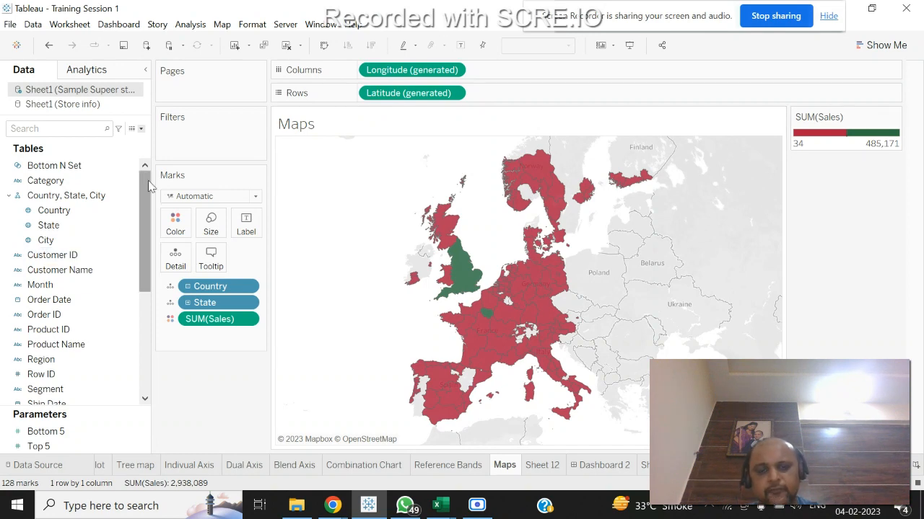
Switch to the Book1 workbook in Excel and enter the formula =IF(I4>5000,"Green","Red") in cell L4.
{"action": "left_click", "coordinate": [449, 509]}
{"action": "left_click", "coordinate": [534, 451]}
{"action": "left_click", "coordinate": [606, 213]}
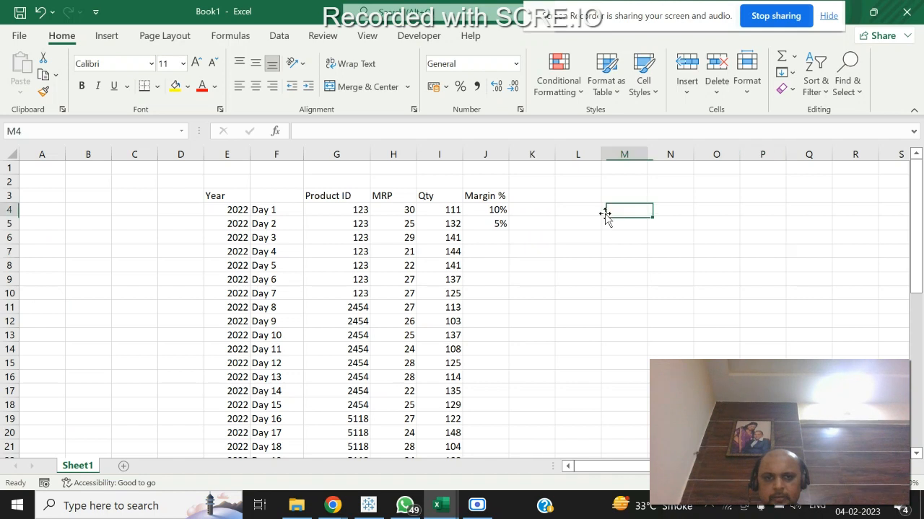
{"action": "left_click", "coordinate": [571, 213]}
{"action": "type", "text": "=if"}
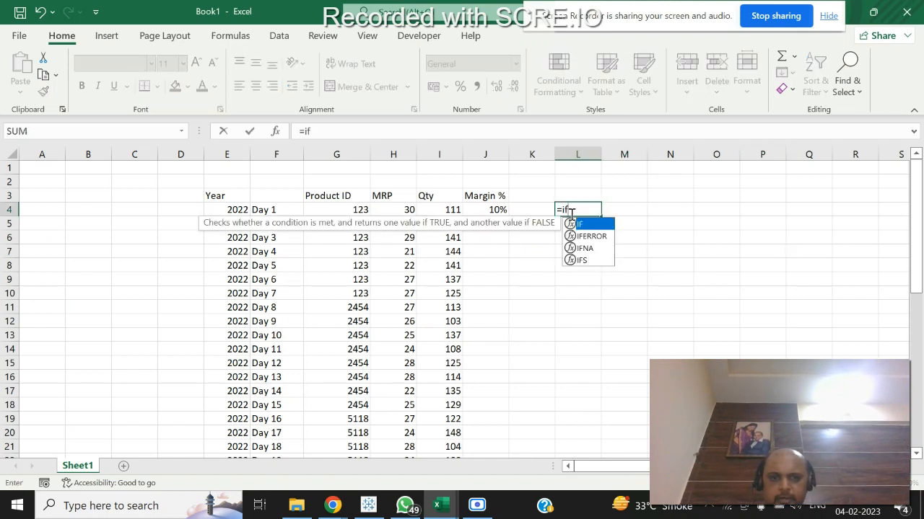
{"action": "type", "text": "("}
{"action": "key", "text": "Left"}
{"action": "key", "text": "Left"}
{"action": "key", "text": "Left"}
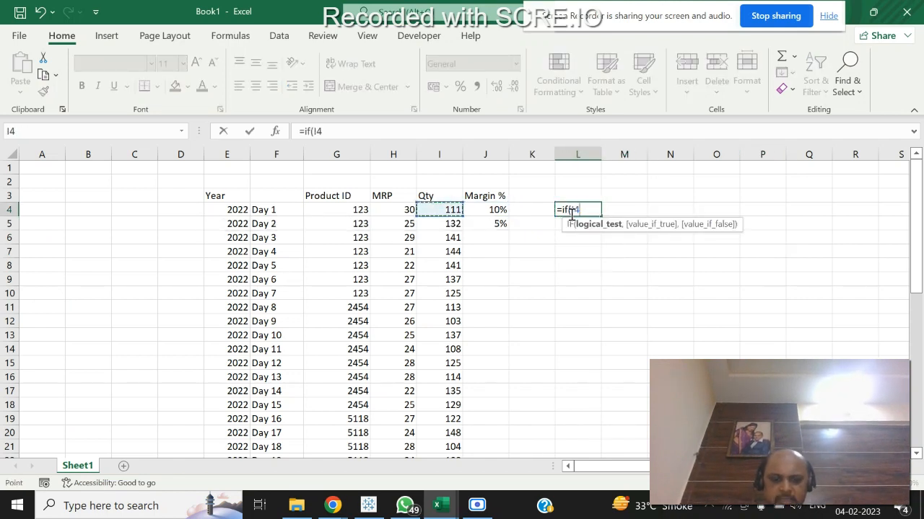
{"action": "type", "text": ">5000"}
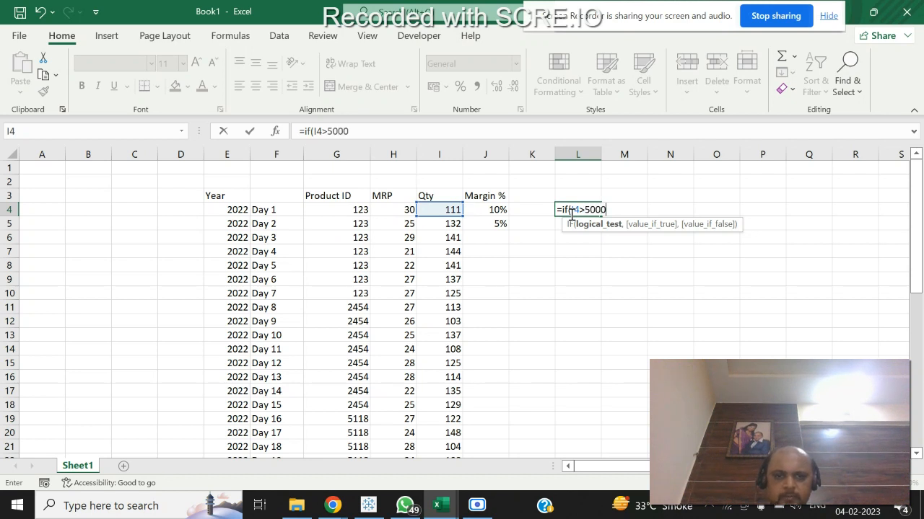
{"action": "type", "text": ","}
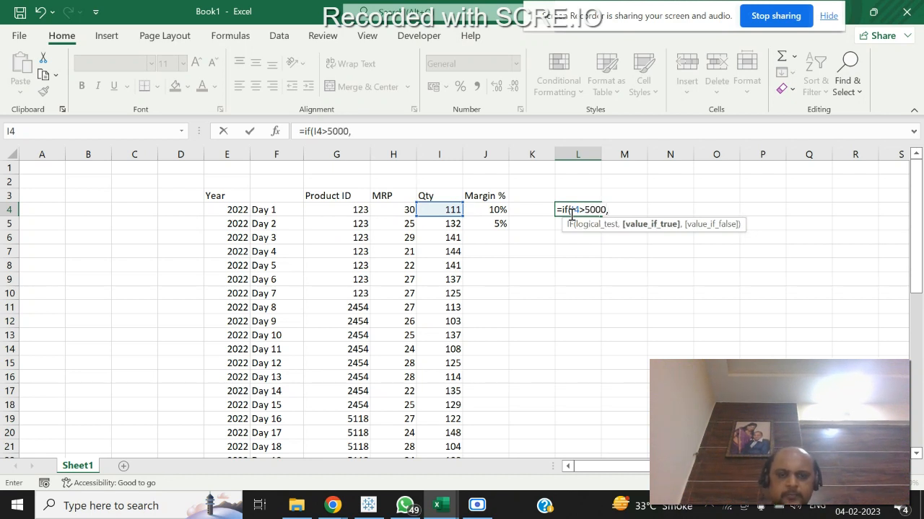
{"action": "type", "text": "\"Gtr"}
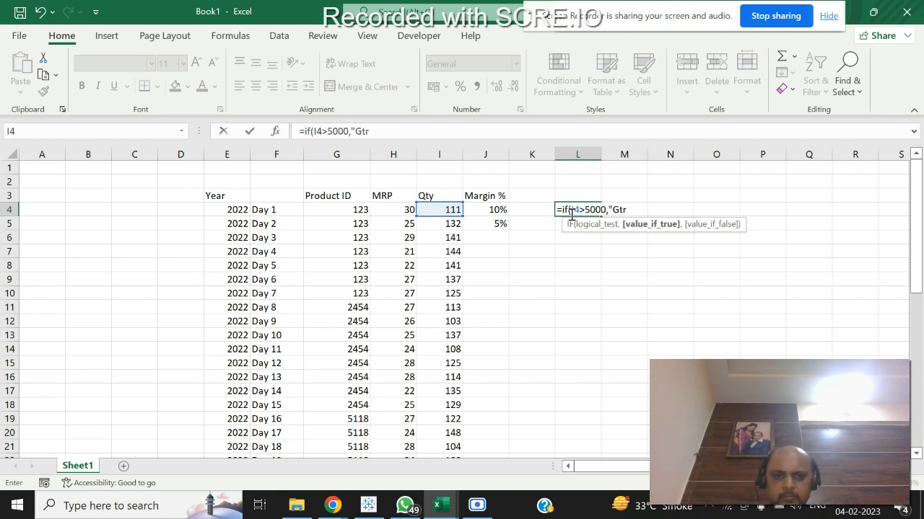
{"action": "key", "text": "BackSpace"}
{"action": "key", "text": "BackSpace"}
{"action": "type", "text": "reen\""}
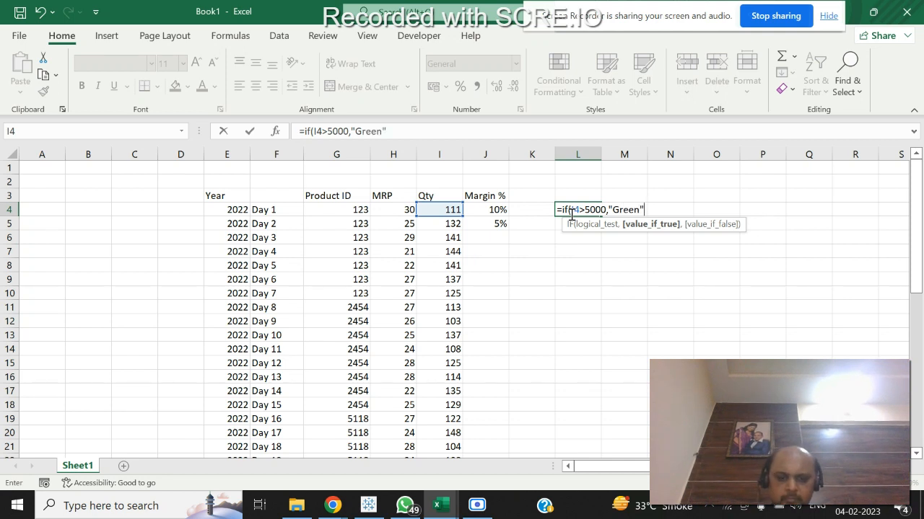
{"action": "type", "text": ",\"Red"}
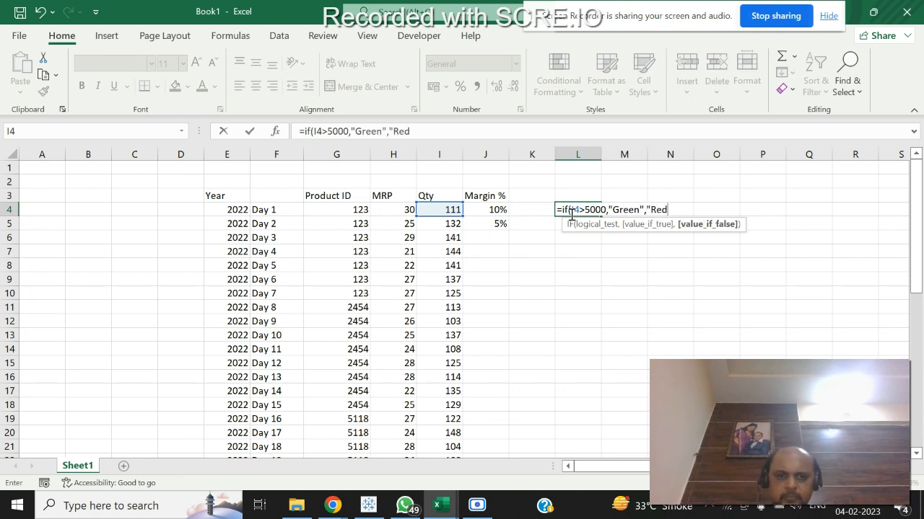
{"action": "left_click", "coordinate": [570, 214]}
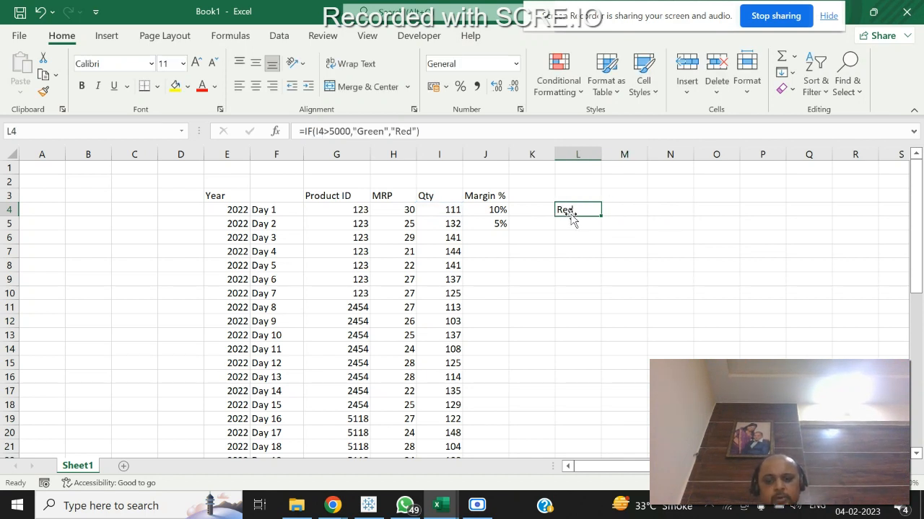
Switch back to Tableau, open a new calculated field and name it Colour Threshold.
{"action": "key", "text": "alt+Tab"}
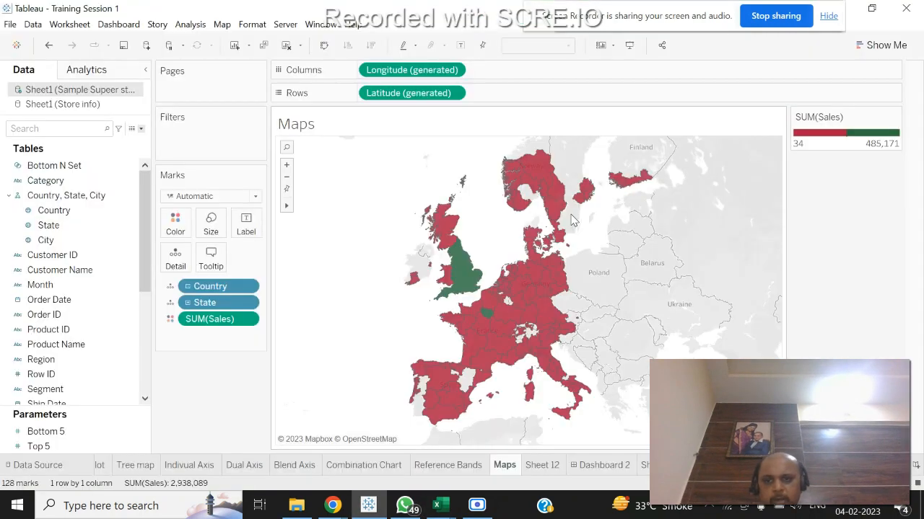
{"action": "left_click", "coordinate": [142, 130]}
{"action": "left_click", "coordinate": [129, 141]}
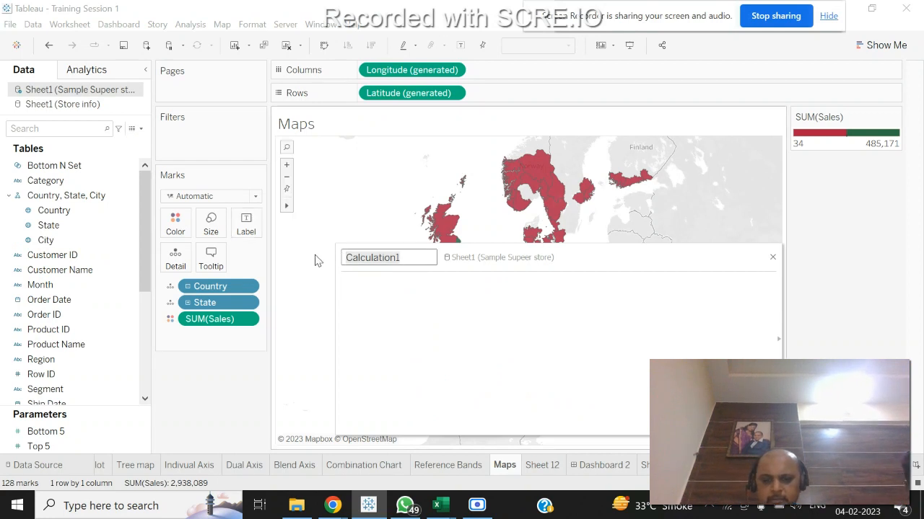
{"action": "type", "text": "T"}
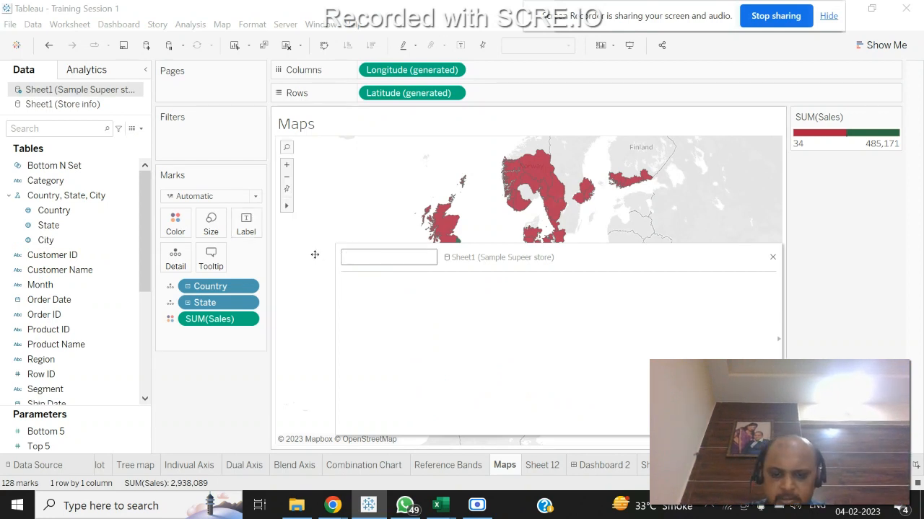
{"action": "type", "text": "COlo"}
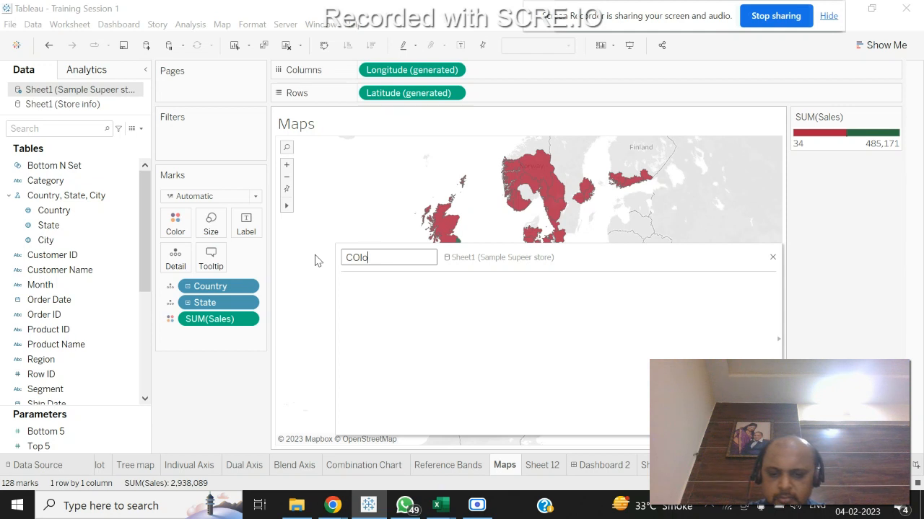
{"action": "type", "text": "ur Thresho"}
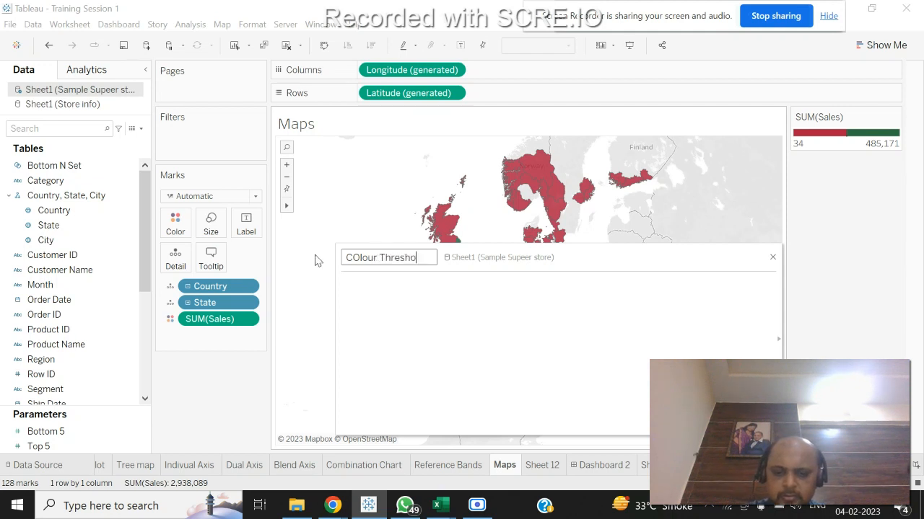
{"action": "type", "text": "ld"}
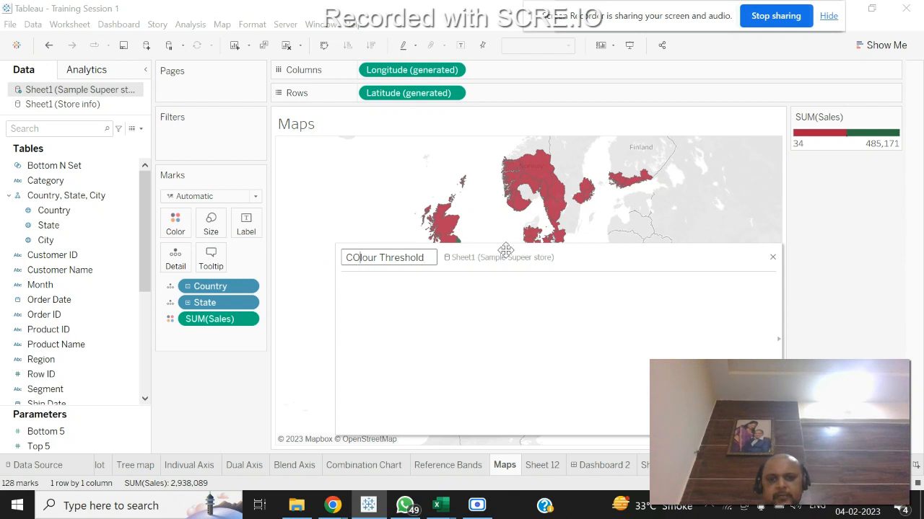
{"action": "key", "text": "BackSpace"}
{"action": "type", "text": "o"}
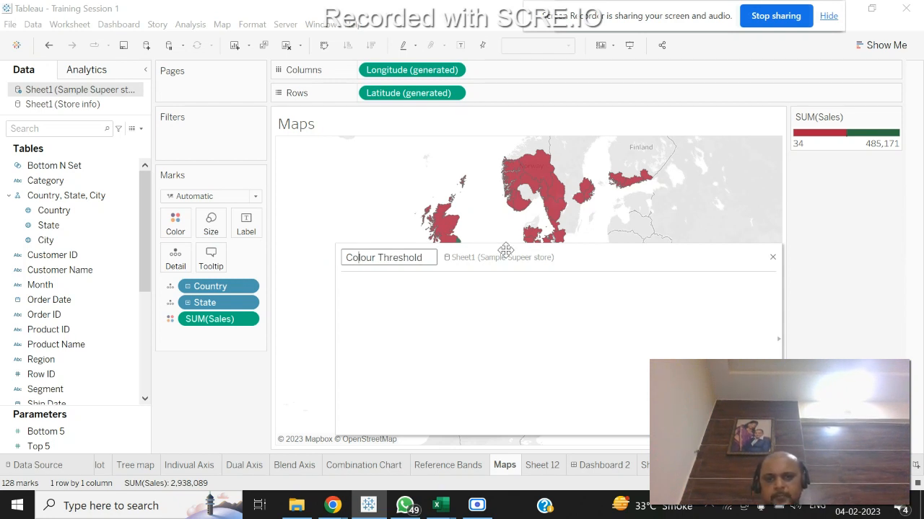
{"action": "left_click", "coordinate": [437, 285]}
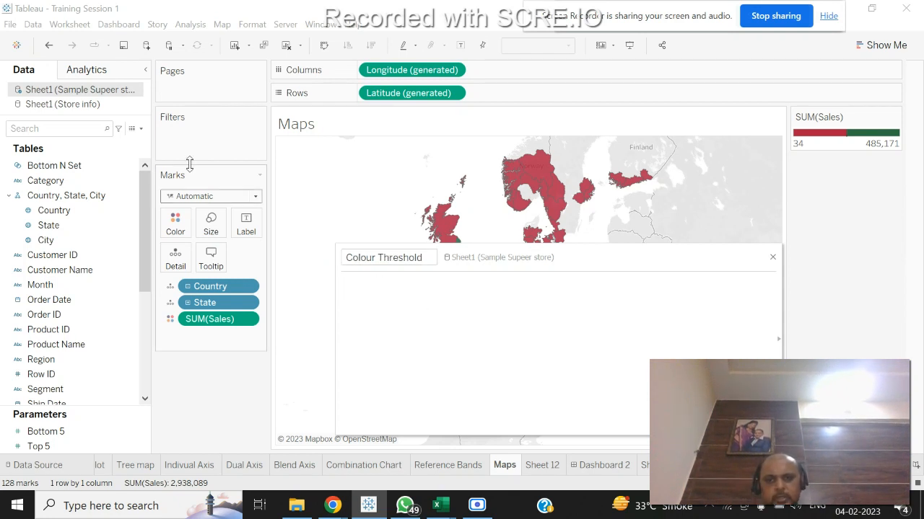
Begin the Colour Threshold formula with the opening comparison If Sum([Sales])>.
{"action": "type", "text": "If "}
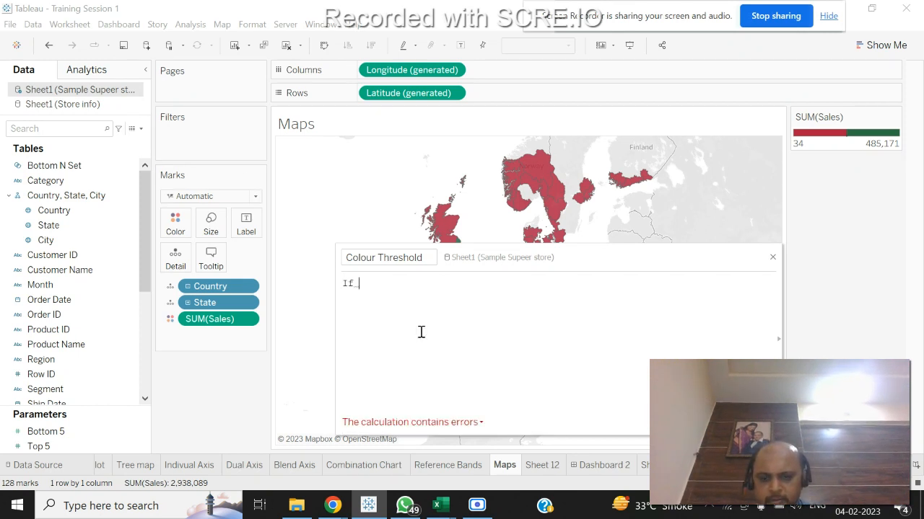
{"action": "type", "text": "Sum("}
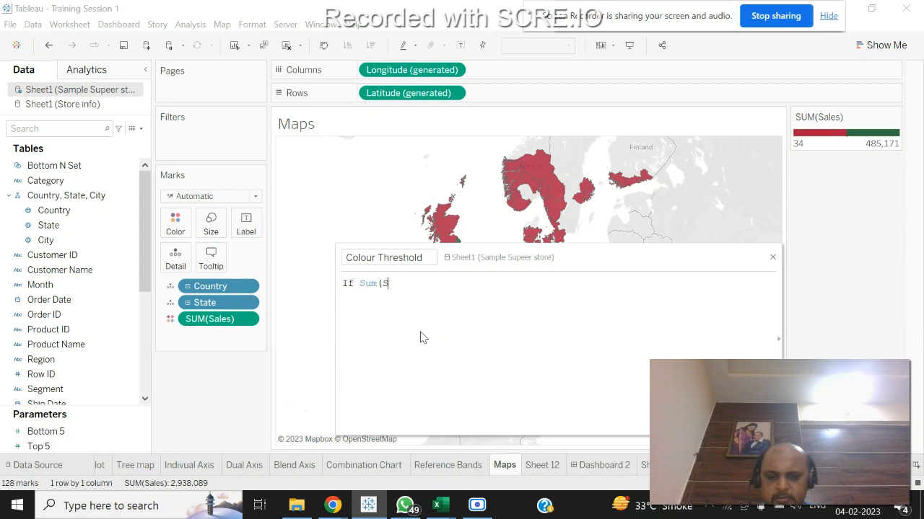
{"action": "type", "text": "Sales"}
{"action": "key", "text": "BackSpace"}
{"action": "key", "text": "BackSpace"}
{"action": "key", "text": "BackSpace"}
{"action": "key", "text": "BackSpace"}
{"action": "key", "text": "BackSpace"}
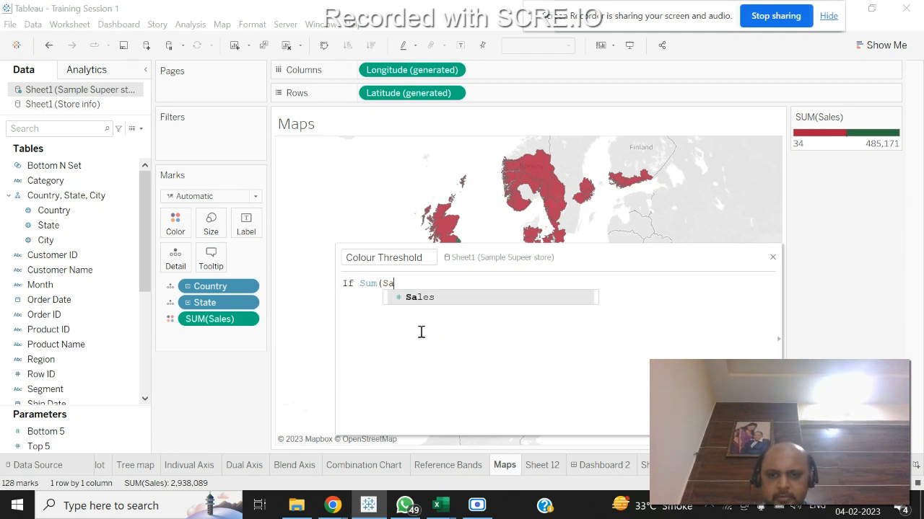
{"action": "type", "text": "Sa"}
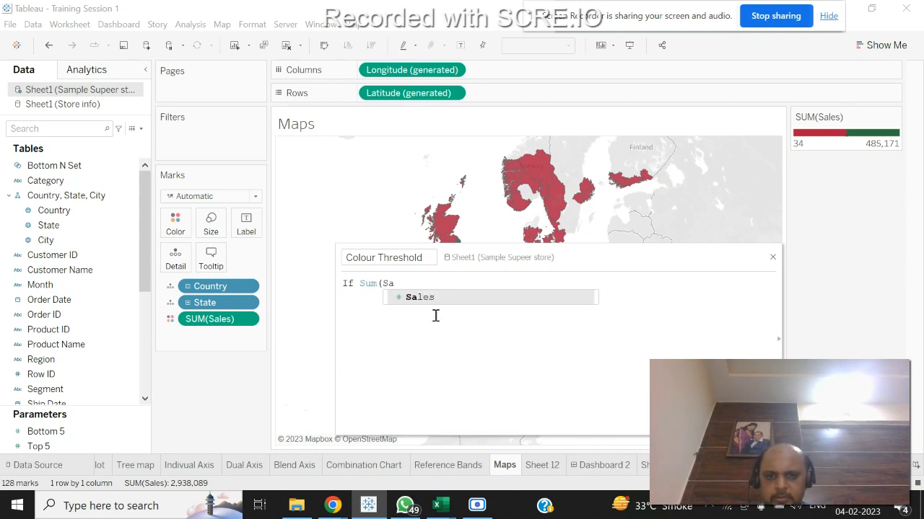
{"action": "double_click", "coordinate": [431, 301]}
{"action": "type", "text": ")"}
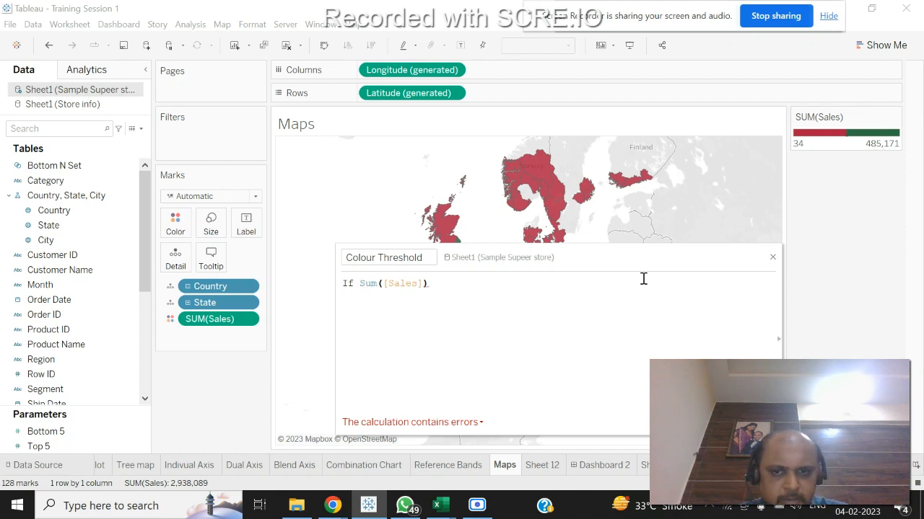
{"action": "type", "text": ">"}
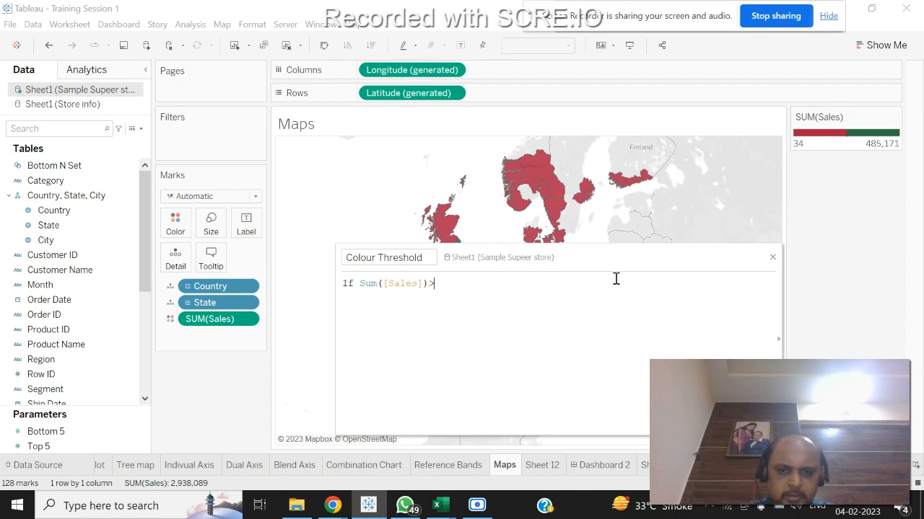
{"action": "type", "text": "100"}
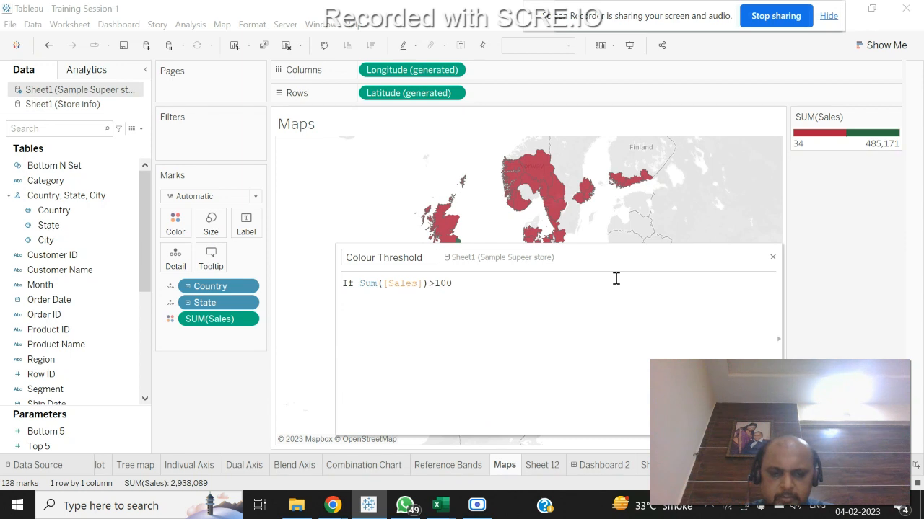
{"action": "type", "text": "000"}
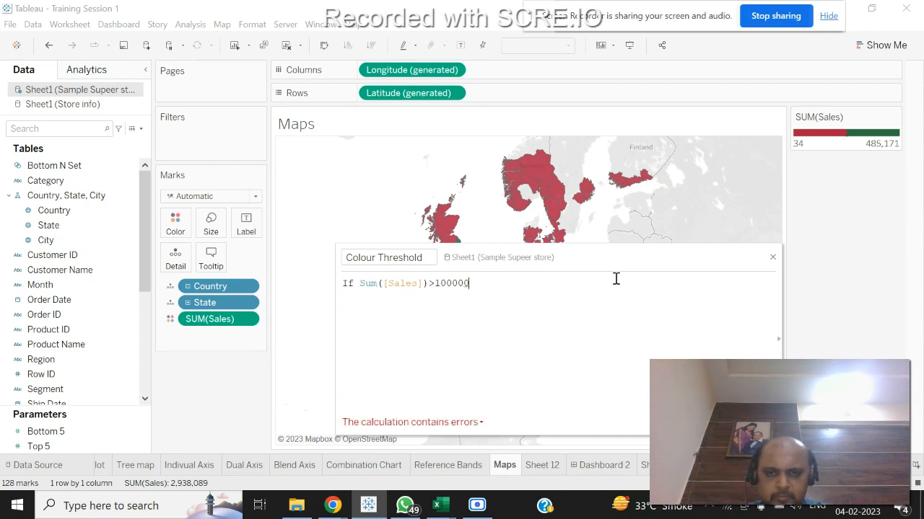
{"action": "key", "text": "BackSpace"}
{"action": "key", "text": "BackSpace"}
{"action": "key", "text": "BackSpace"}
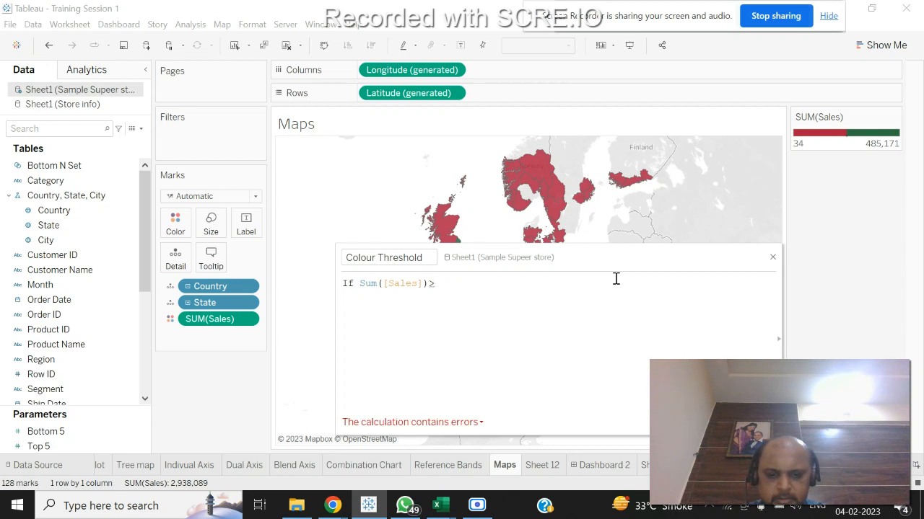
{"action": "type", "text": "7"}
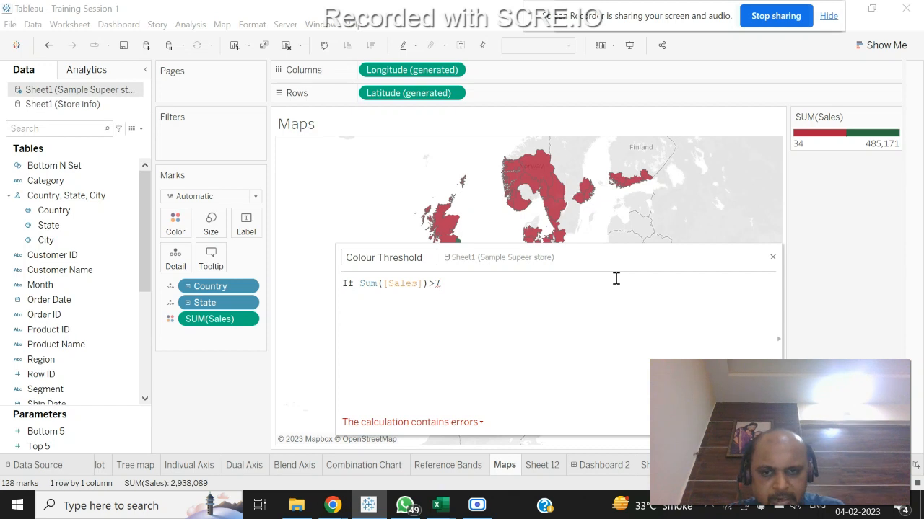
{"action": "key", "text": "BackSpace"}
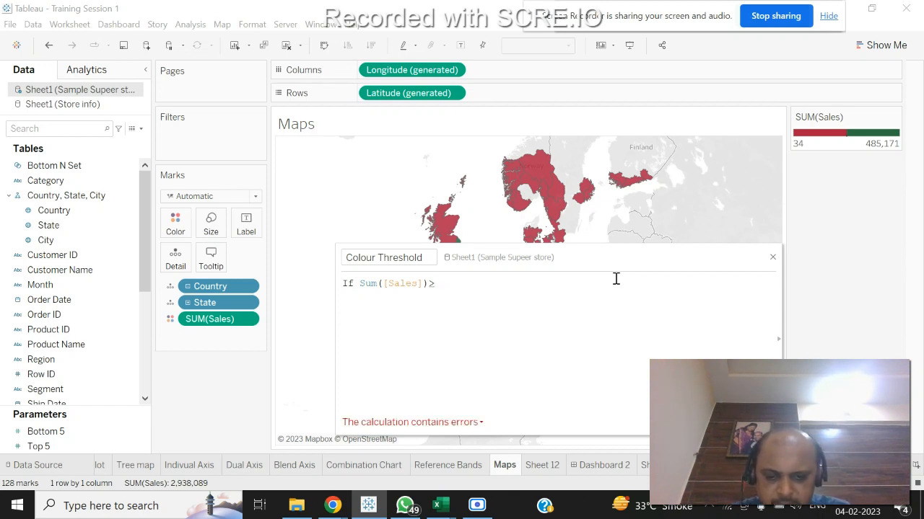
Complete the If line of the formula with a threshold of 50000 and the result then "Green".
{"action": "type", "text": "5"}
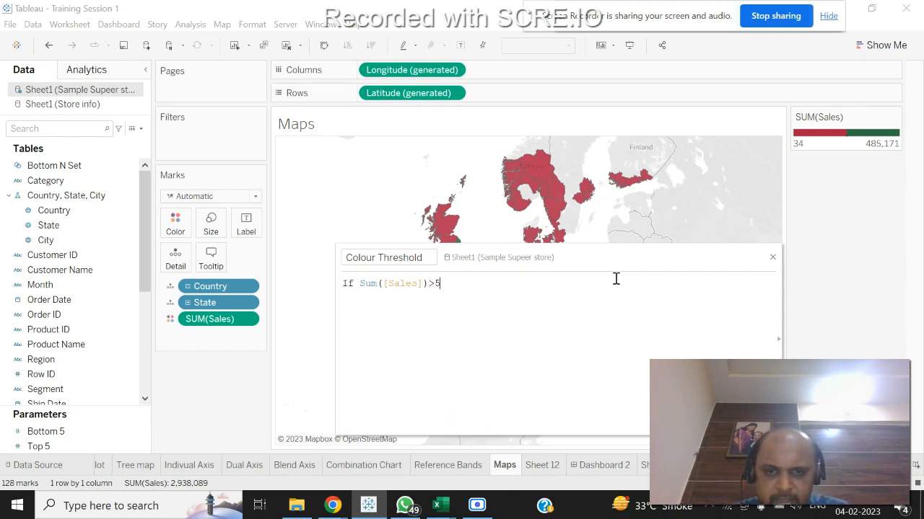
{"action": "type", "text": "0000"}
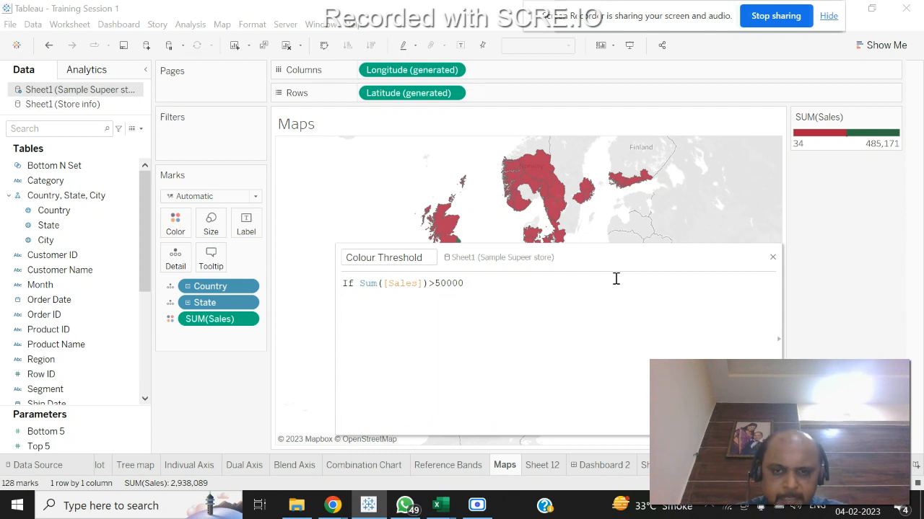
{"action": "type", "text": " then \""}
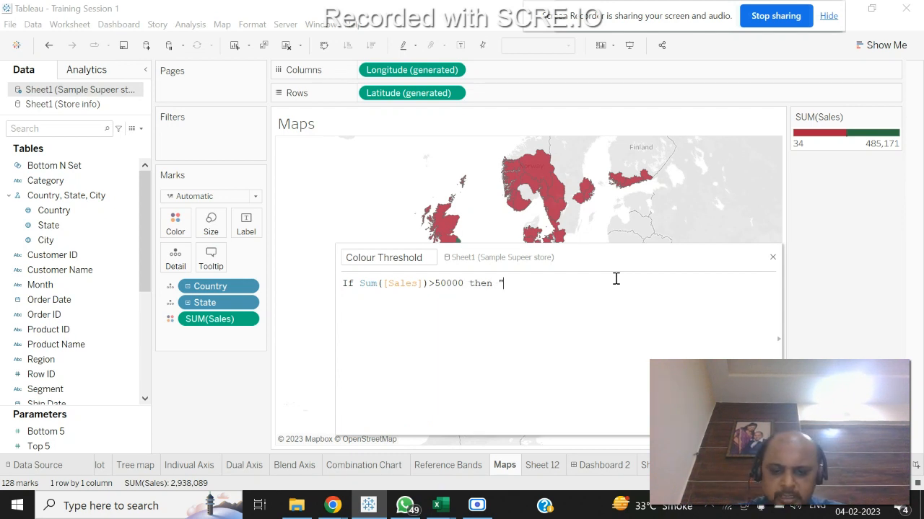
{"action": "type", "text": "Green"}
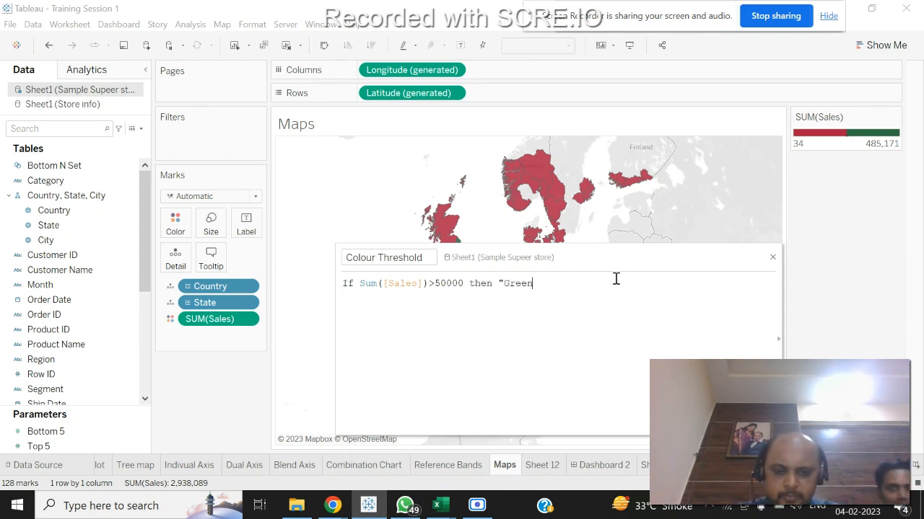
{"action": "type", "text": "\""}
Start a second formula line with the condition ELSEIF SUM([Sales])<=50000.
{"action": "key", "text": "Return"}
{"action": "type", "text": "El"}
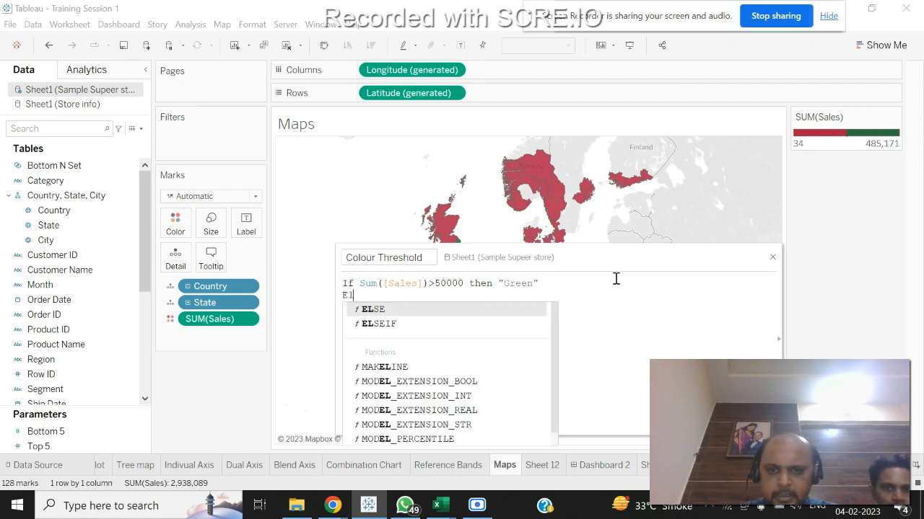
{"action": "key", "text": "Down"}
{"action": "key", "text": "Return"}
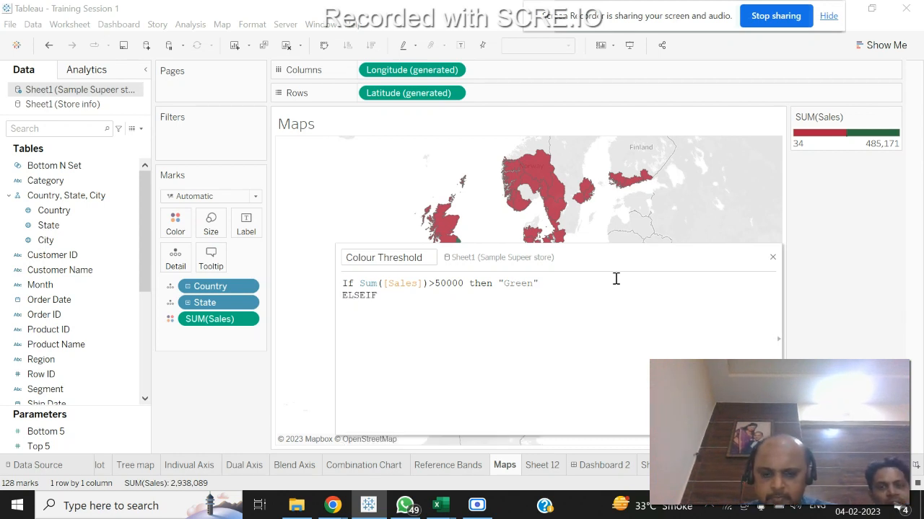
{"action": "type", "text": "Sum"}
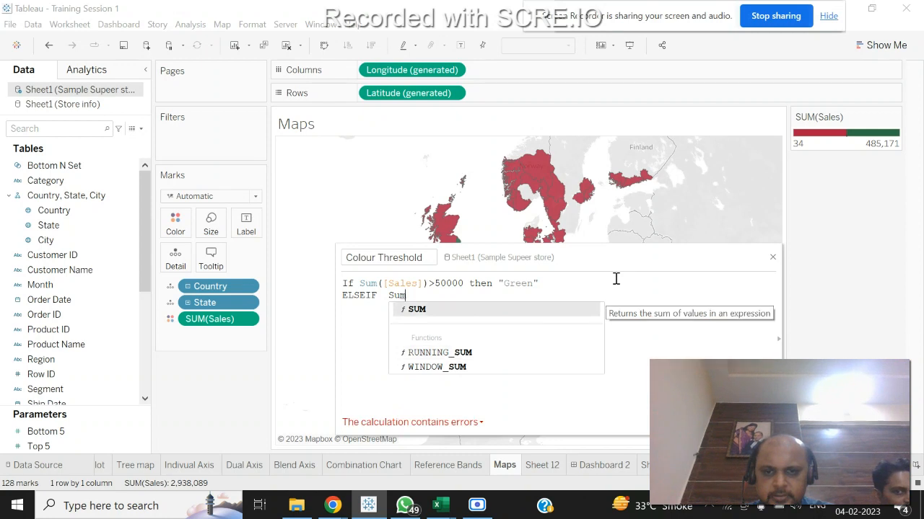
{"action": "key", "text": "Return"}
{"action": "type", "text": "[Sa"}
{"action": "key", "text": "Return"}
{"action": "type", "text": ")"}
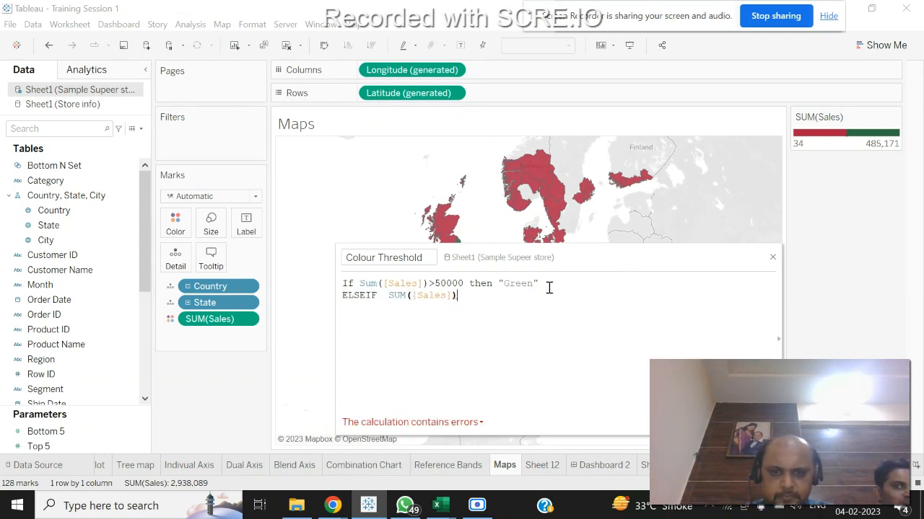
{"action": "type", "text": "<"}
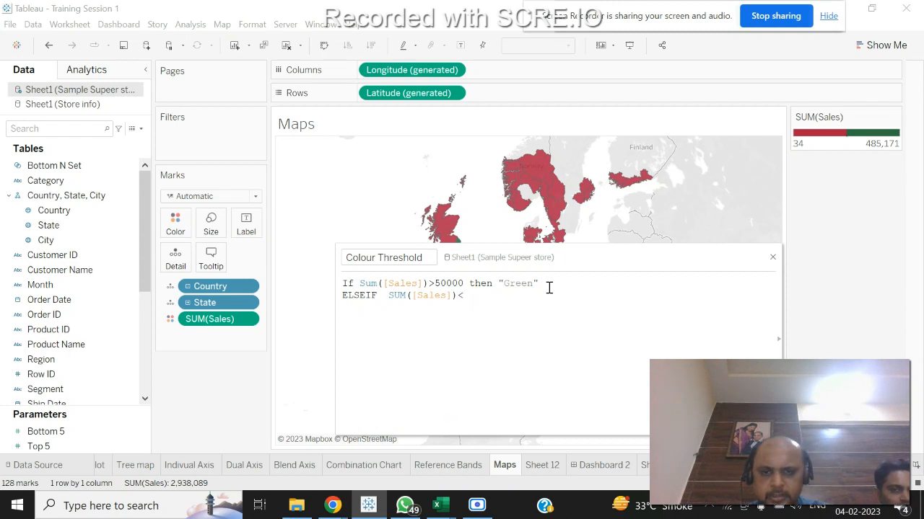
{"action": "type", "text": "=5"}
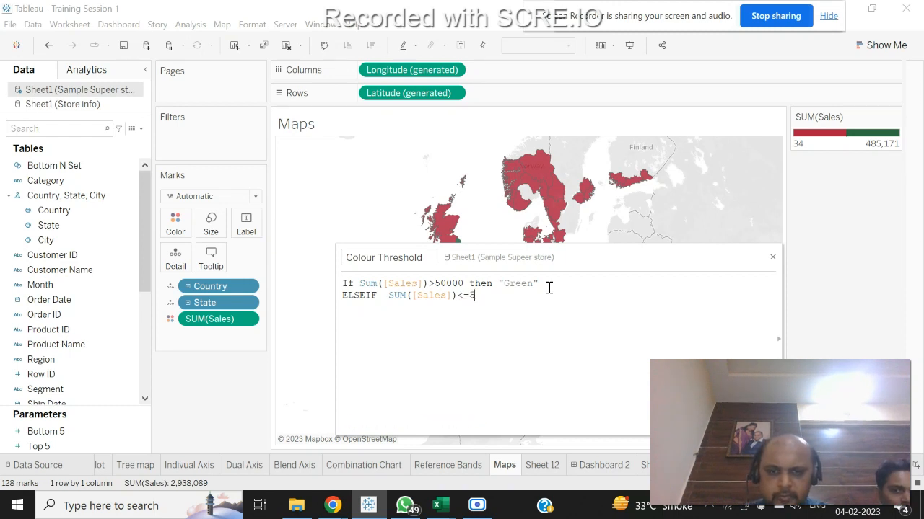
{"action": "type", "text": "0000 an"}
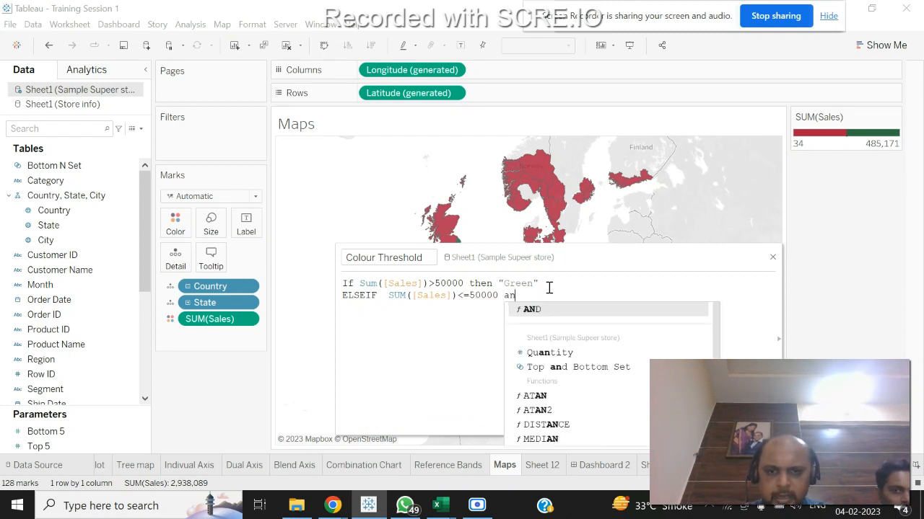
Extend the ELSEIF condition with a lower limit: and Sum([Sales])>20000.
{"action": "type", "text": "d Sum("}
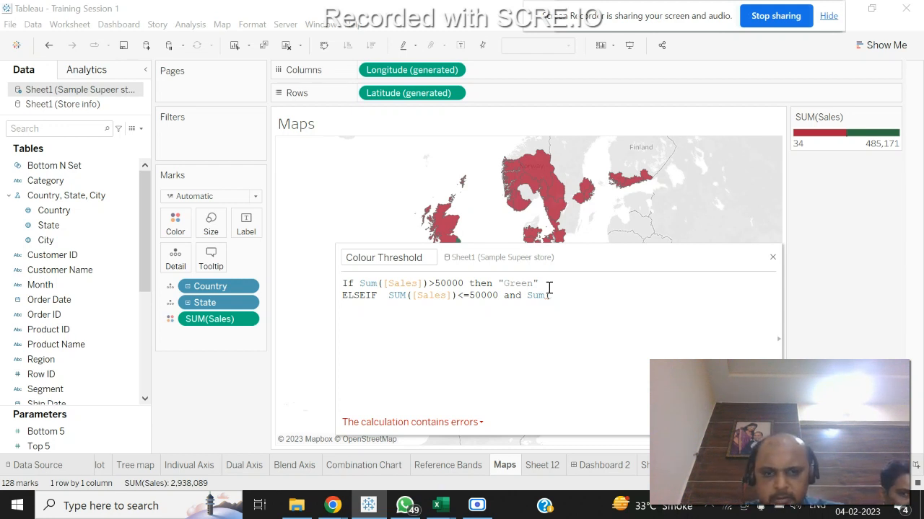
{"action": "type", "text": "[Sa"}
{"action": "key", "text": "Return"}
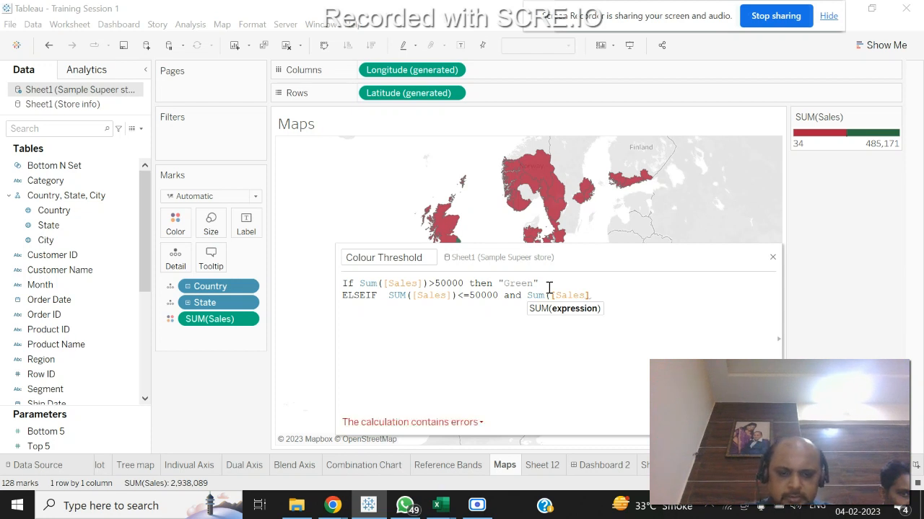
{"action": "type", "text": ")"}
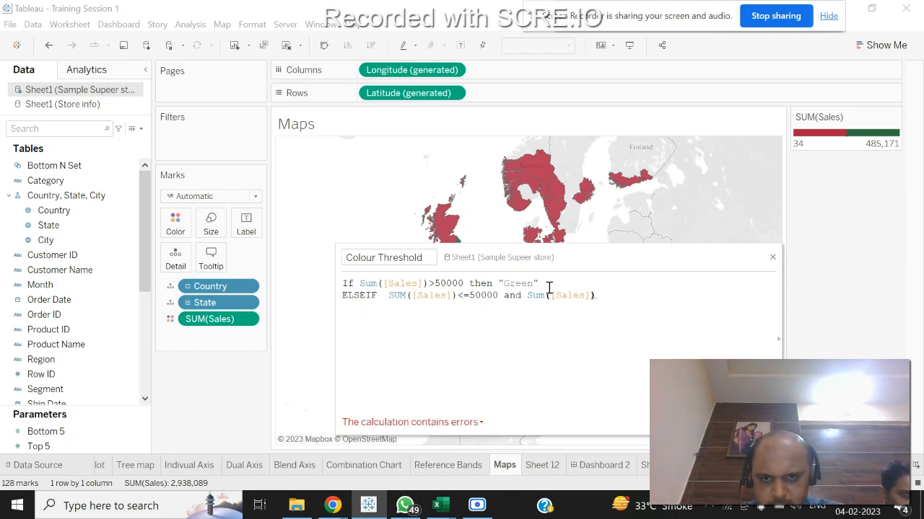
{"action": "type", "text": ">"}
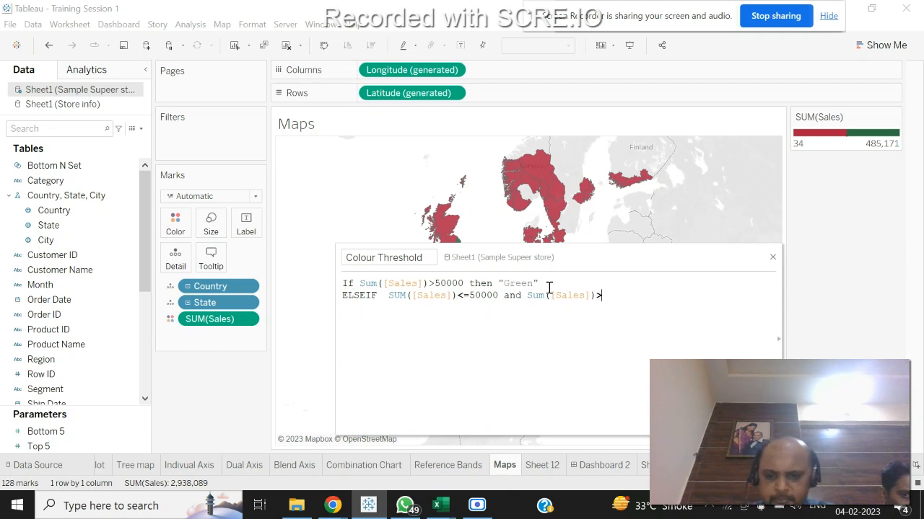
{"action": "type", "text": "200"}
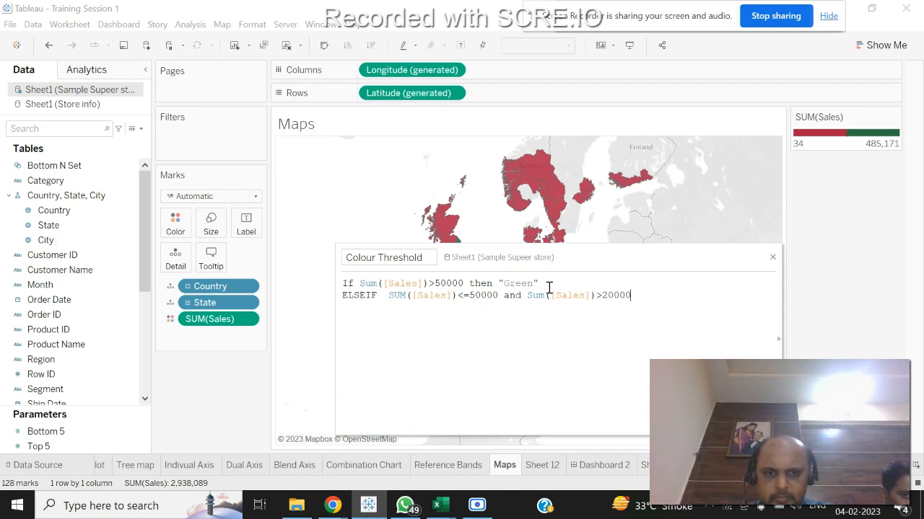
{"action": "type", "text": "00"}
Finish the ELSEIF line with the result then "Amber", without a space inside the quotes.
{"action": "type", "text": " the"}
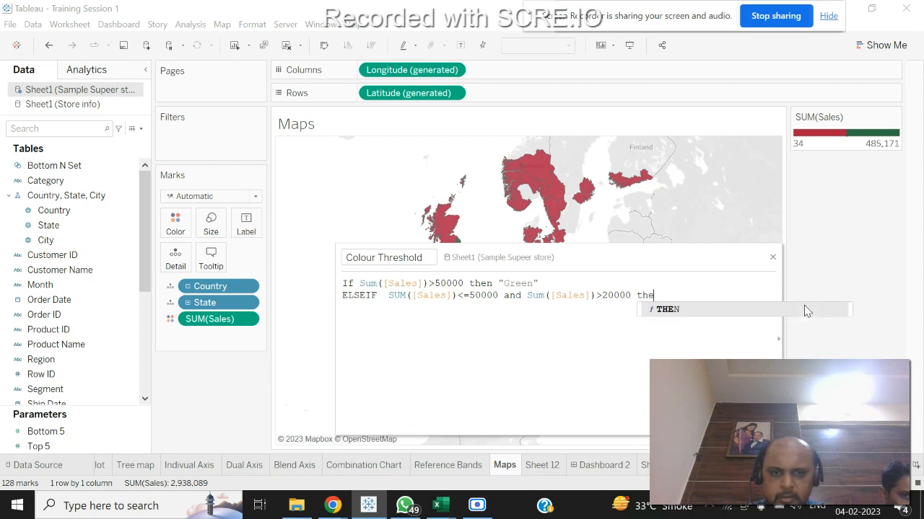
{"action": "type", "text": "n \""}
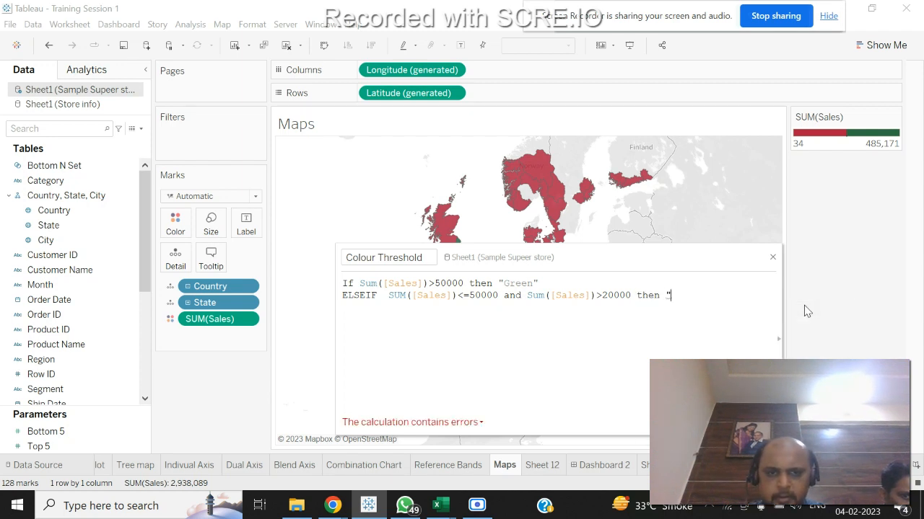
{"action": "type", "text": " Amber"}
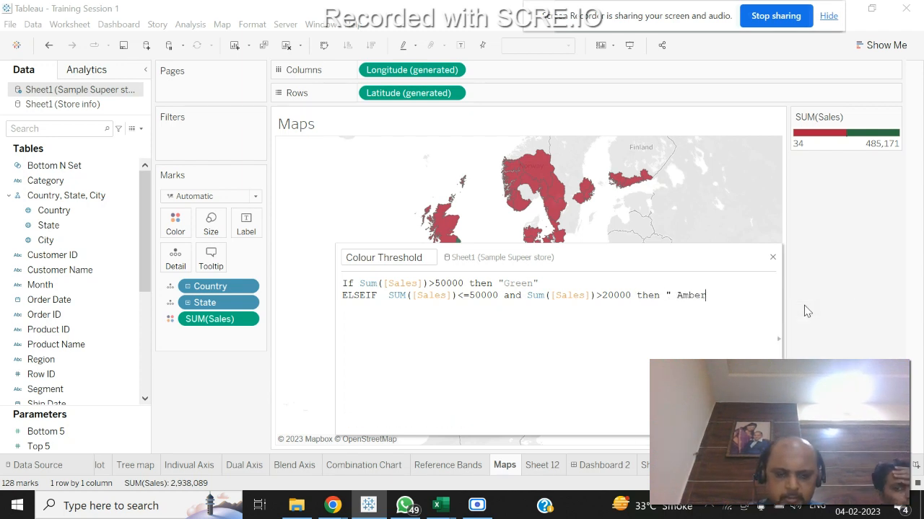
{"action": "key", "text": "BackSpace"}
{"action": "key", "text": "BackSpace"}
{"action": "key", "text": "BackSpace"}
{"action": "key", "text": "BackSpace"}
{"action": "key", "text": "BackSpace"}
{"action": "key", "text": "BackSpace"}
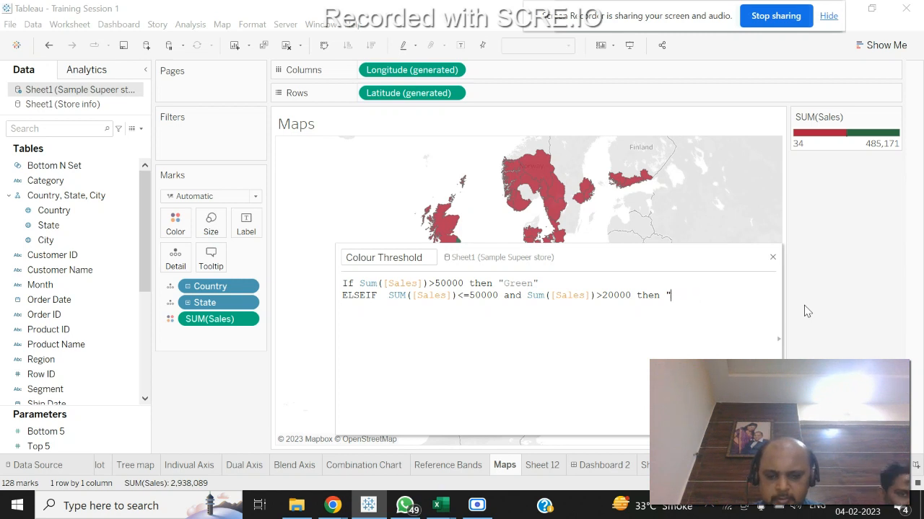
{"action": "type", "text": "Amber\""}
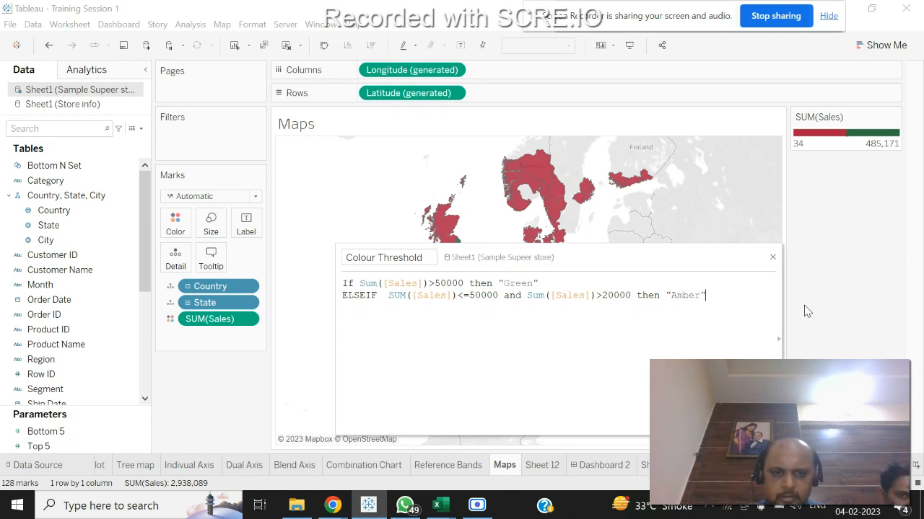
Add a third formula line, ELSE "Red", for all remaining sales values.
{"action": "key", "text": "Return"}
{"action": "type", "text": "Else"}
{"action": "key", "text": "Return"}
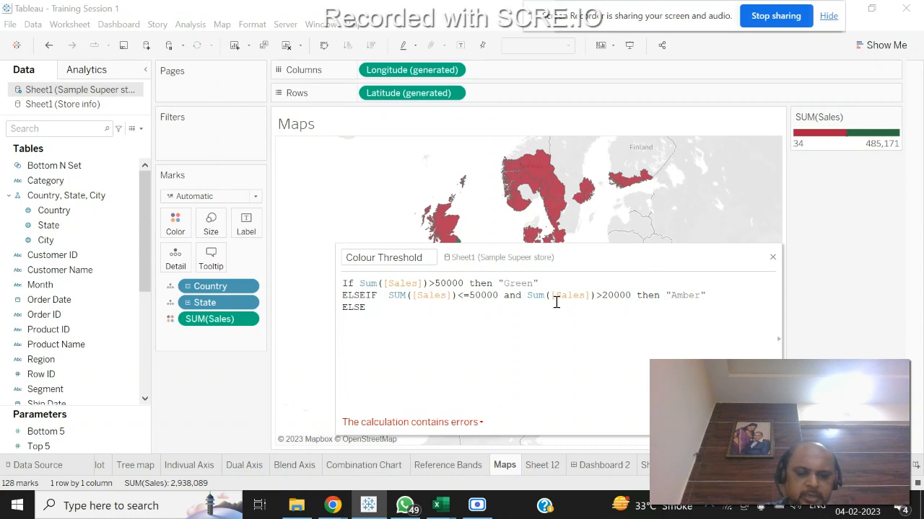
{"action": "type", "text": "\""}
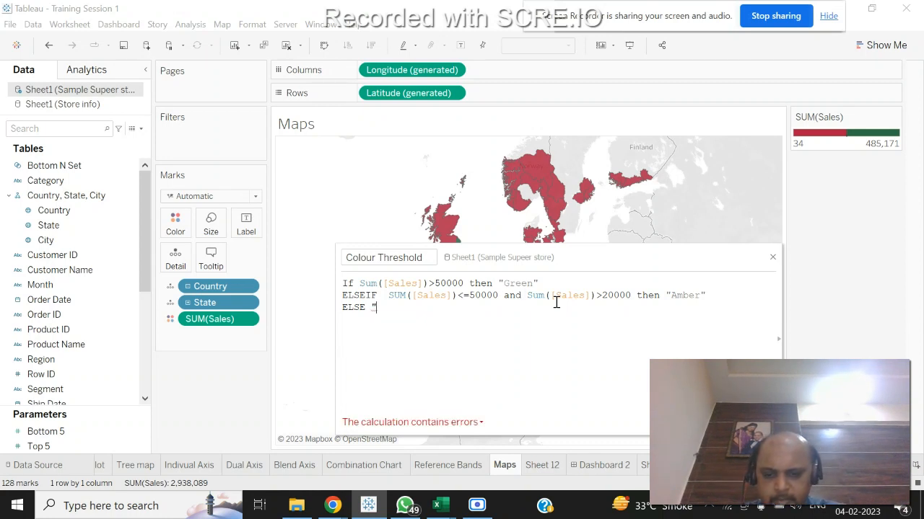
{"action": "type", "text": "Red\""}
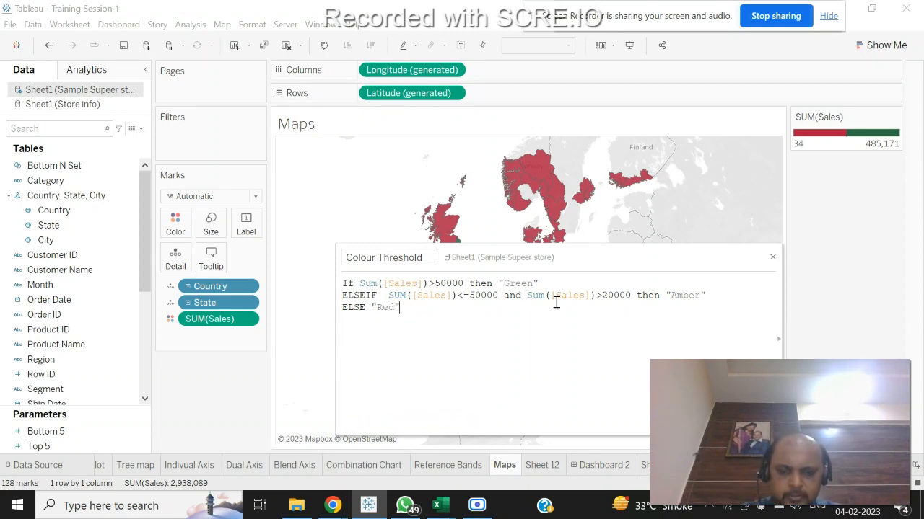
Close the Colour Threshold formula with END on its own line and save the calculated field.
{"action": "type", "text": ")"}
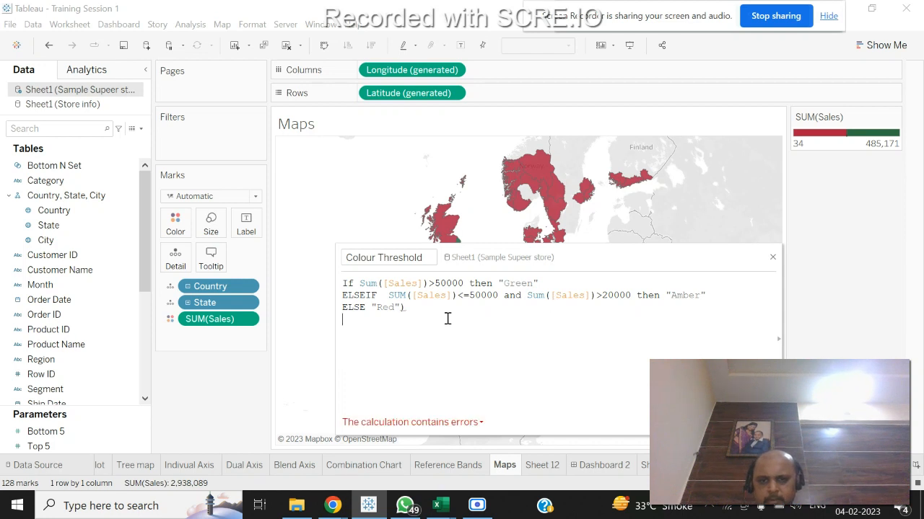
{"action": "key", "text": "BackSpace"}
{"action": "key", "text": "Return"}
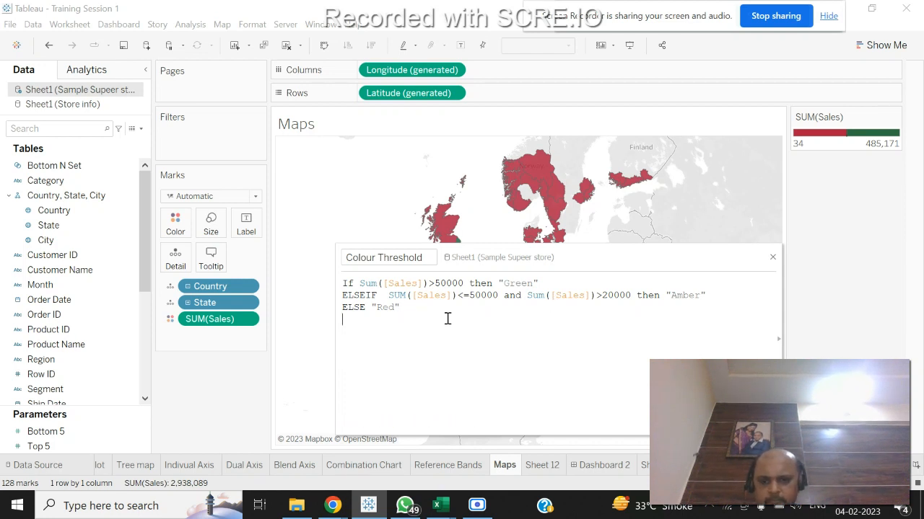
{"action": "type", "text": "END"}
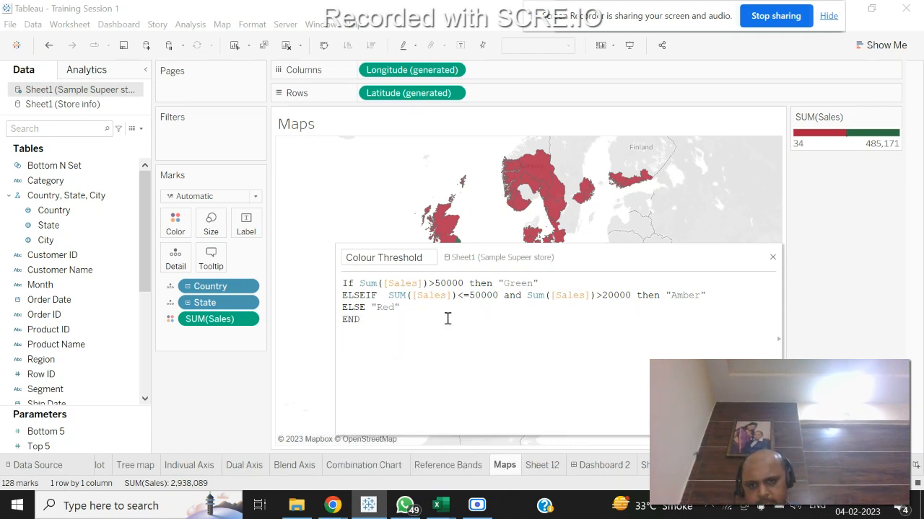
{"action": "left_click_drag", "start_coordinate": [397, 350], "coordinate": [344, 271]}
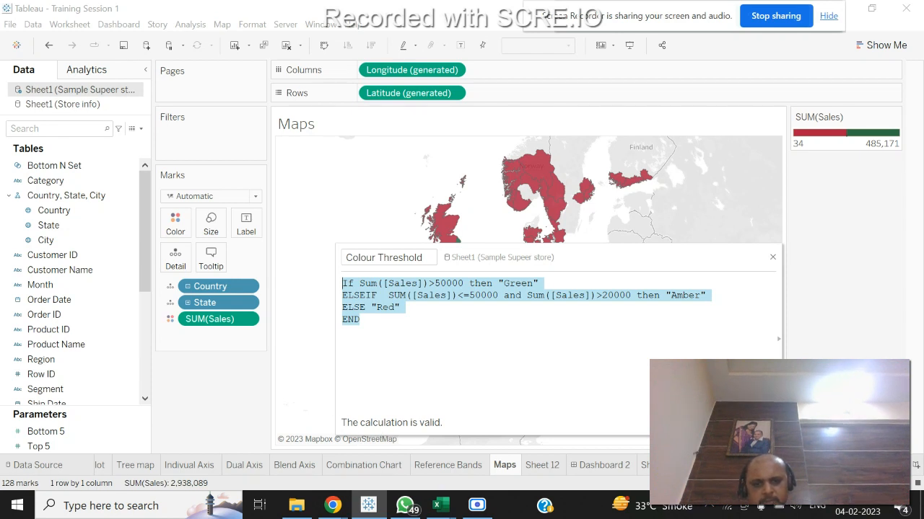
{"action": "left_click", "coordinate": [756, 423]}
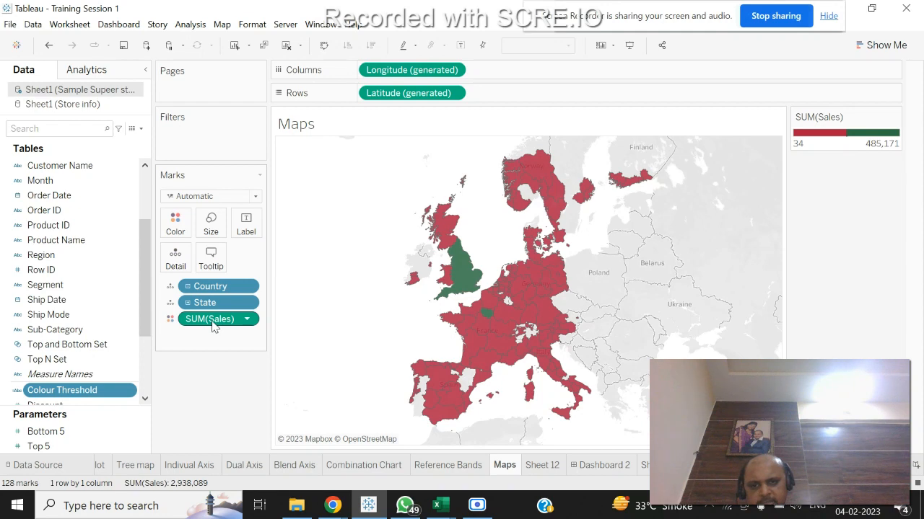
Remove SUM(Sales) from the map's marks and color the regions by the Colour Threshold field instead.
{"action": "left_click_drag", "start_coordinate": [213, 326], "coordinate": [215, 440]}
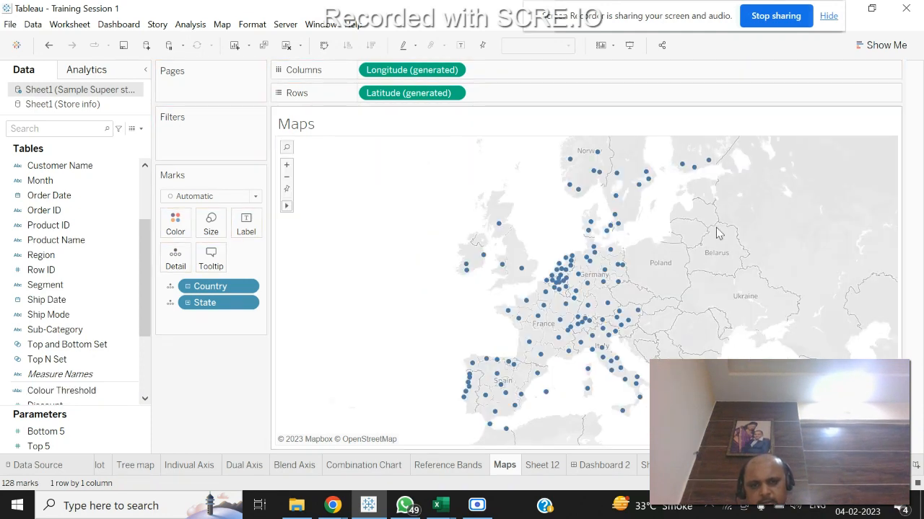
{"action": "left_click", "coordinate": [881, 45]}
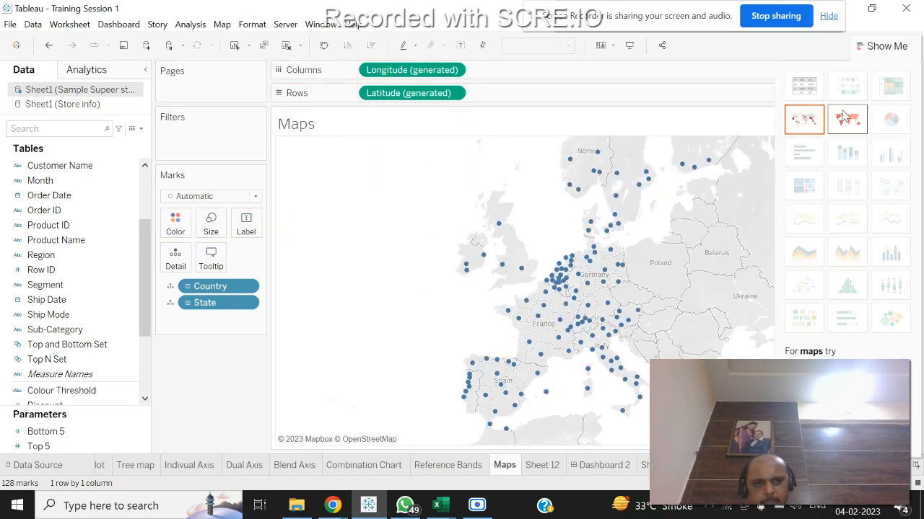
{"action": "left_click", "coordinate": [883, 46]}
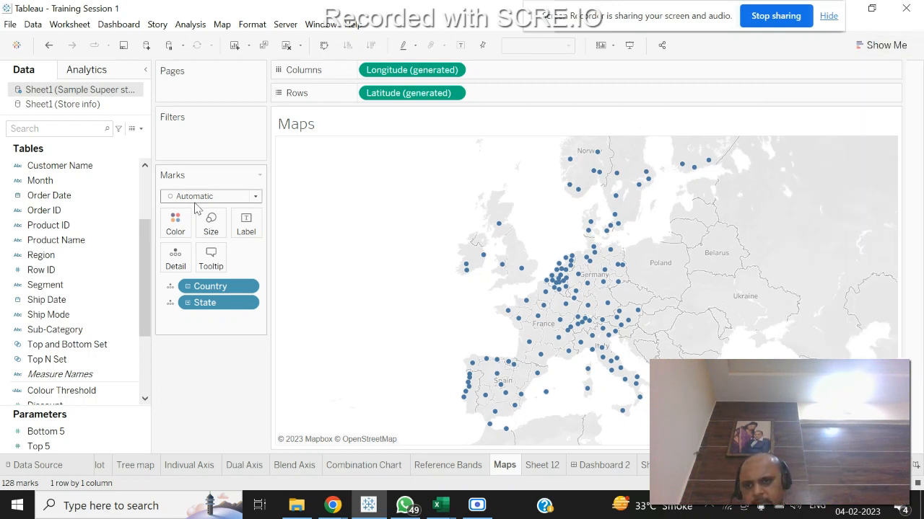
{"action": "scroll", "coordinate": [143, 209], "scroll_direction": "up", "scroll_amount": 3}
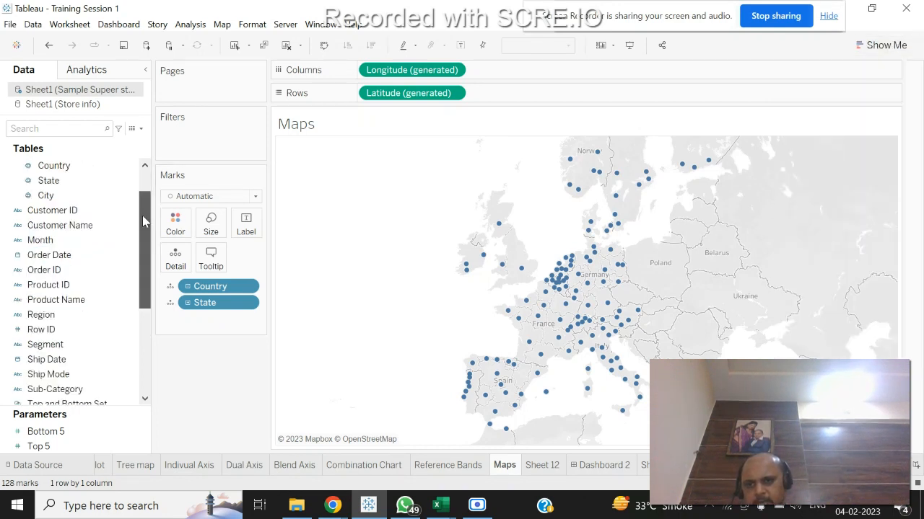
{"action": "scroll", "coordinate": [143, 217], "scroll_direction": "down", "scroll_amount": 5}
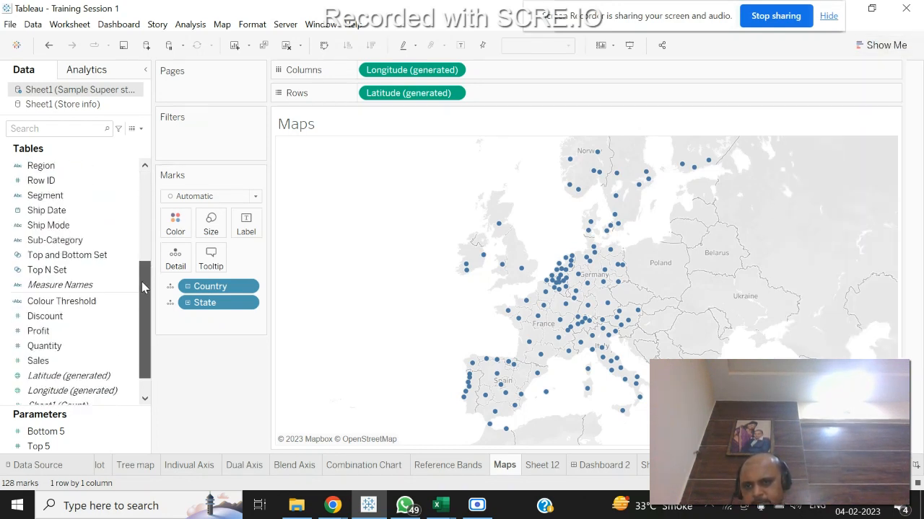
{"action": "left_click_drag", "start_coordinate": [93, 270], "coordinate": [175, 226]}
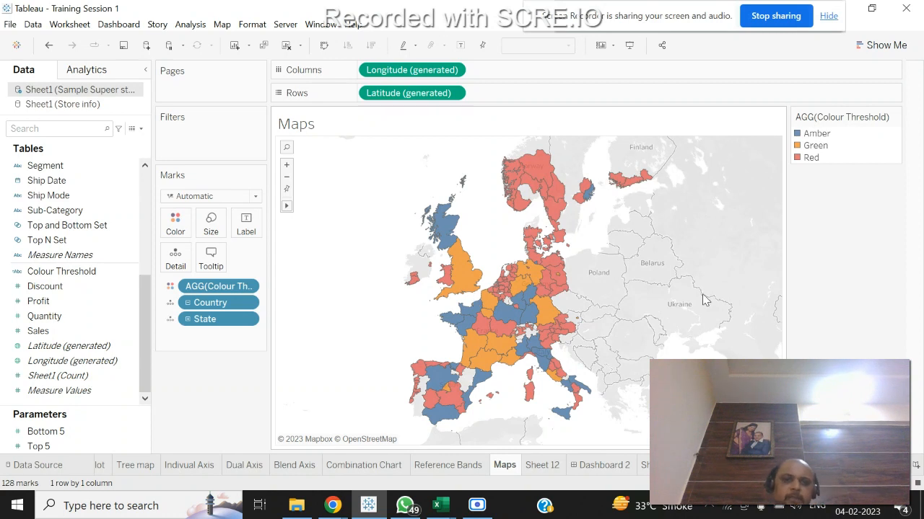
Assign orange to Amber and green to Green in the Colour Threshold legend, keep Red as is, and apply the colors.
{"action": "left_click", "coordinate": [894, 118]}
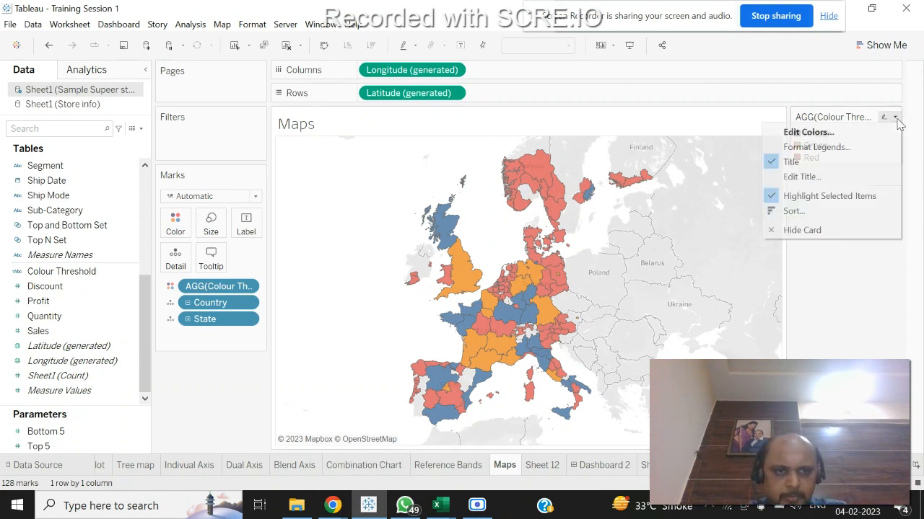
{"action": "left_click", "coordinate": [886, 131]}
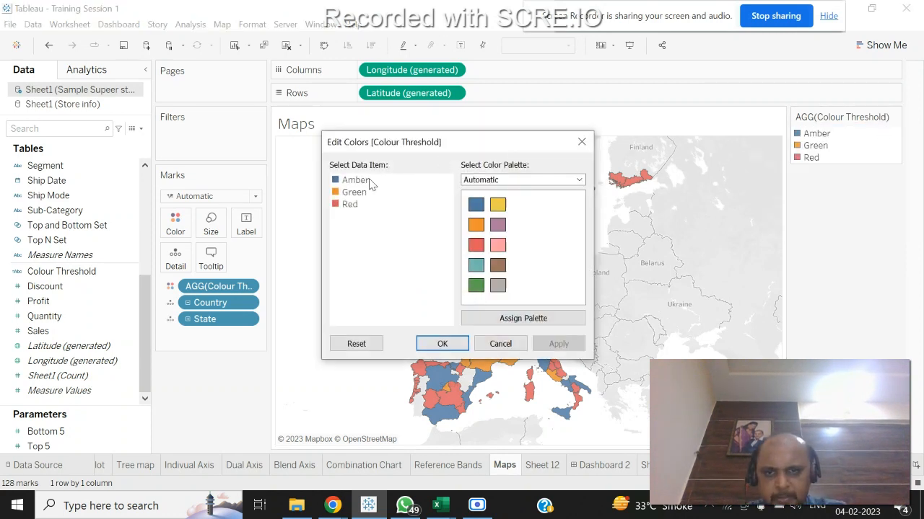
{"action": "left_click", "coordinate": [365, 181]}
{"action": "left_click", "coordinate": [475, 225]}
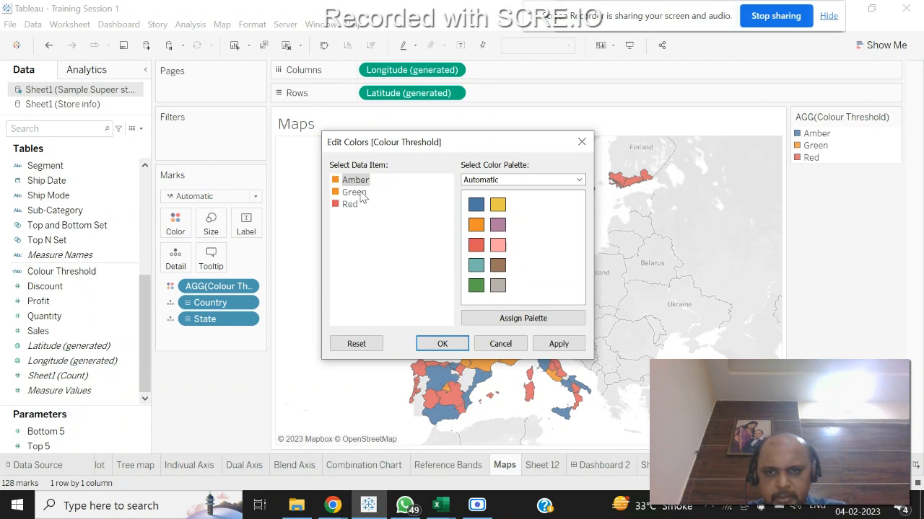
{"action": "left_click", "coordinate": [361, 194]}
{"action": "left_click", "coordinate": [482, 286]}
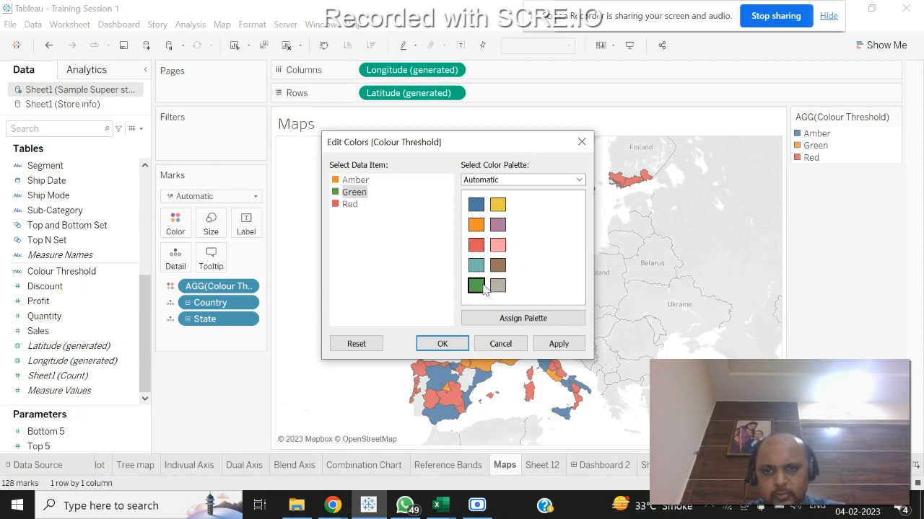
{"action": "left_click", "coordinate": [354, 206]}
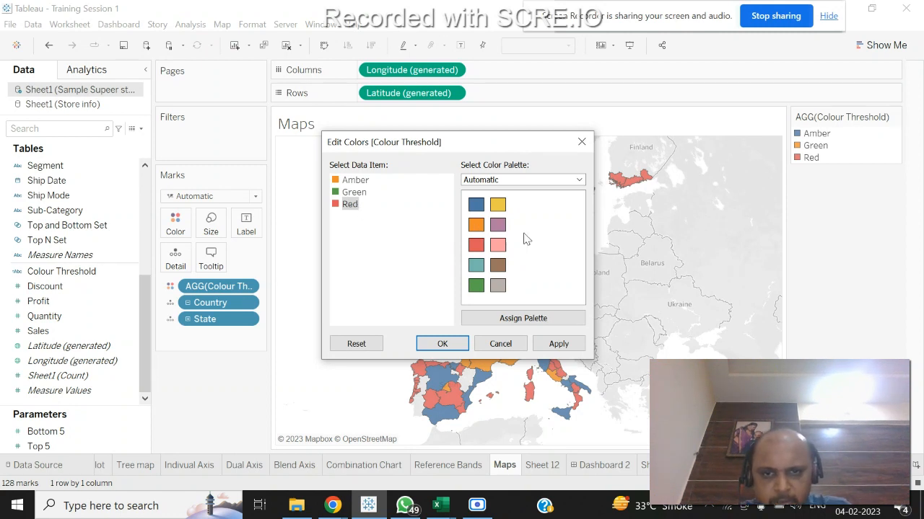
{"action": "left_click", "coordinate": [559, 349]}
{"action": "left_click", "coordinate": [442, 344]}
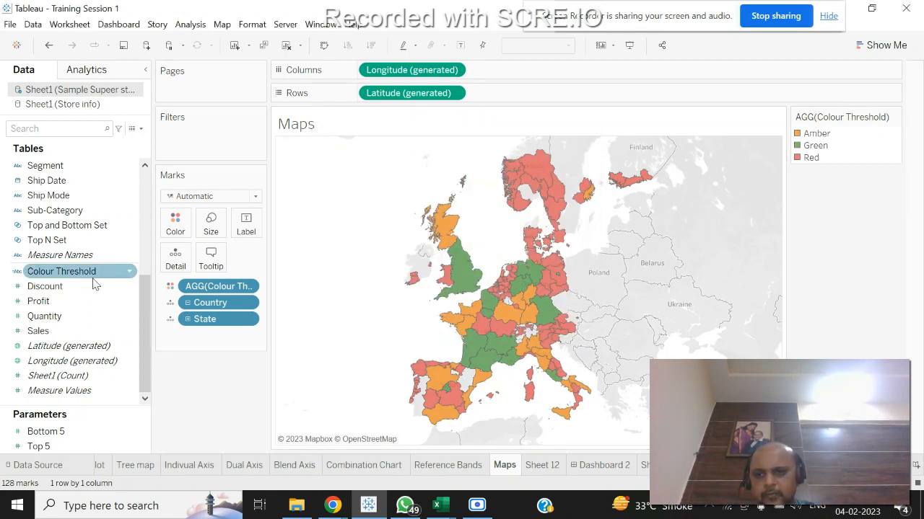
Label the map regions with Sales and rename the Maps sheet as FIlled Map.
{"action": "left_click_drag", "start_coordinate": [116, 335], "coordinate": [238, 228]}
{"action": "left_click_drag", "start_coordinate": [241, 230], "coordinate": [240, 229]}
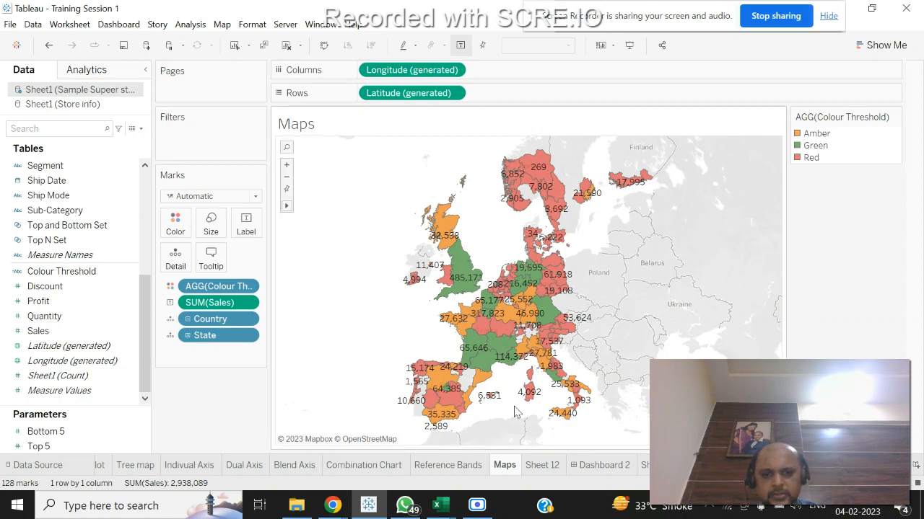
{"action": "right_click", "coordinate": [505, 465]}
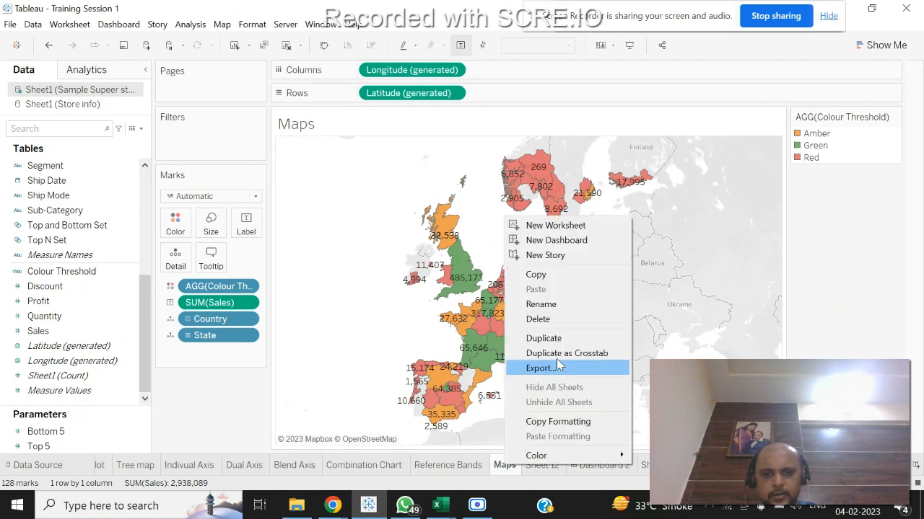
{"action": "left_click", "coordinate": [560, 304]}
{"action": "type", "text": "Fill"}
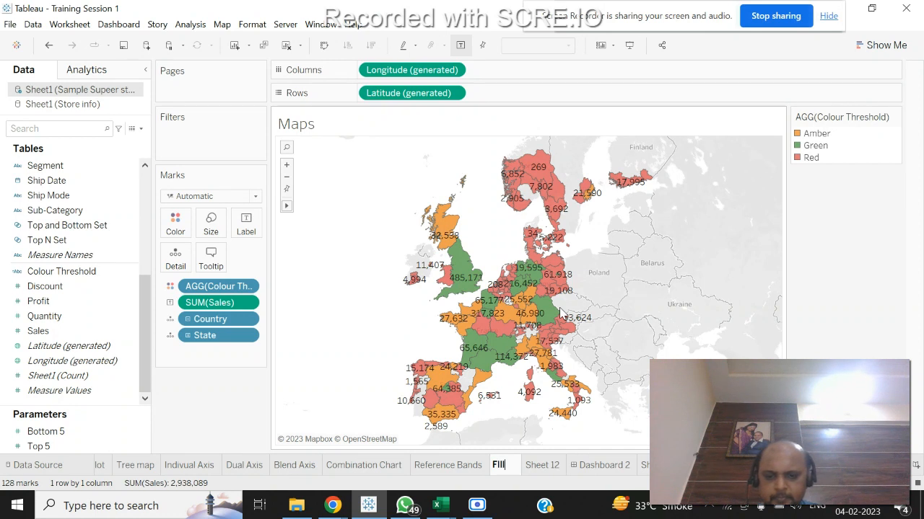
{"action": "type", "text": "ed Map"}
{"action": "key", "text": "Return"}
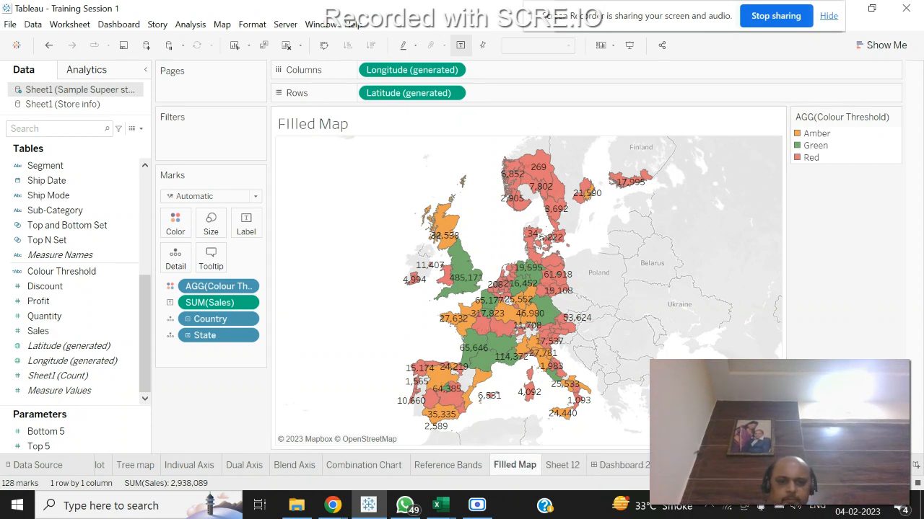
Add the FIlled Map sheet to the dashboard above the scatter plot and move the pie chart between Scatter Plot and Indivual Axis.
{"action": "left_click", "coordinate": [829, 465]}
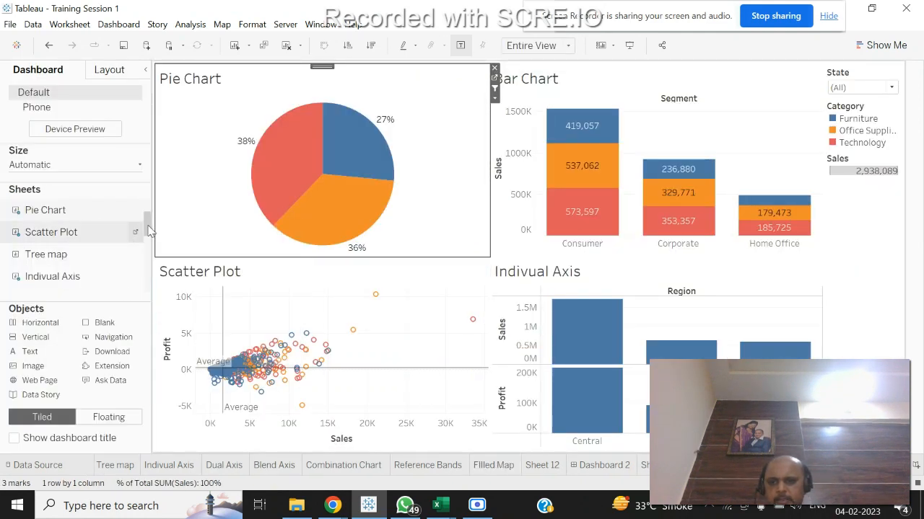
{"action": "scroll", "coordinate": [148, 229], "scroll_direction": "down", "scroll_amount": 3}
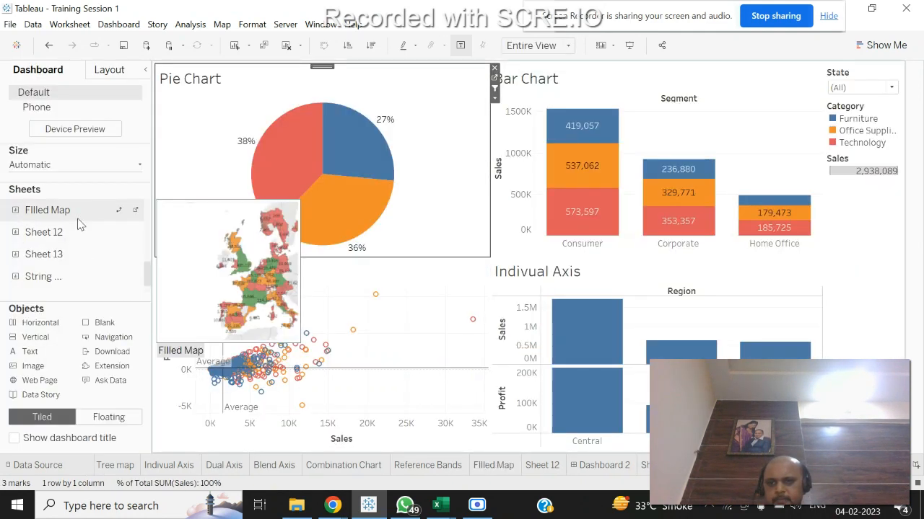
{"action": "left_click_drag", "start_coordinate": [72, 211], "coordinate": [299, 156]}
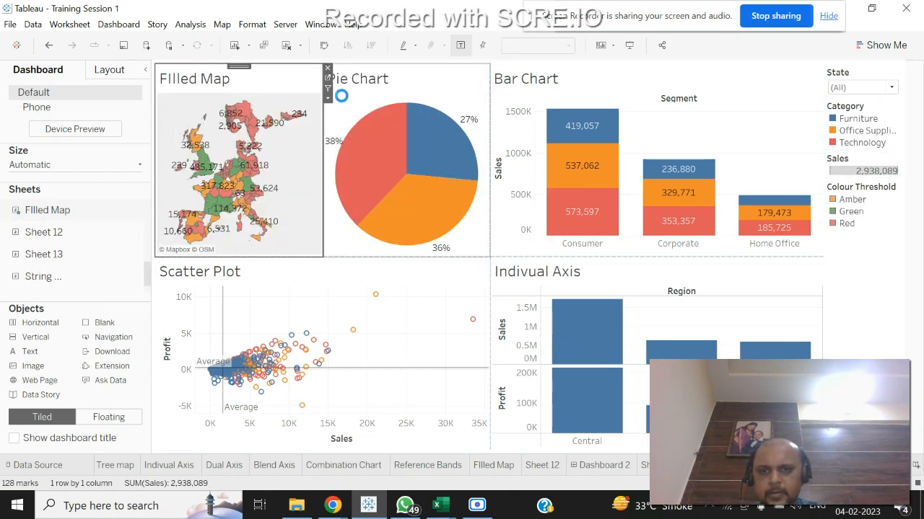
{"action": "left_click", "coordinate": [438, 95]}
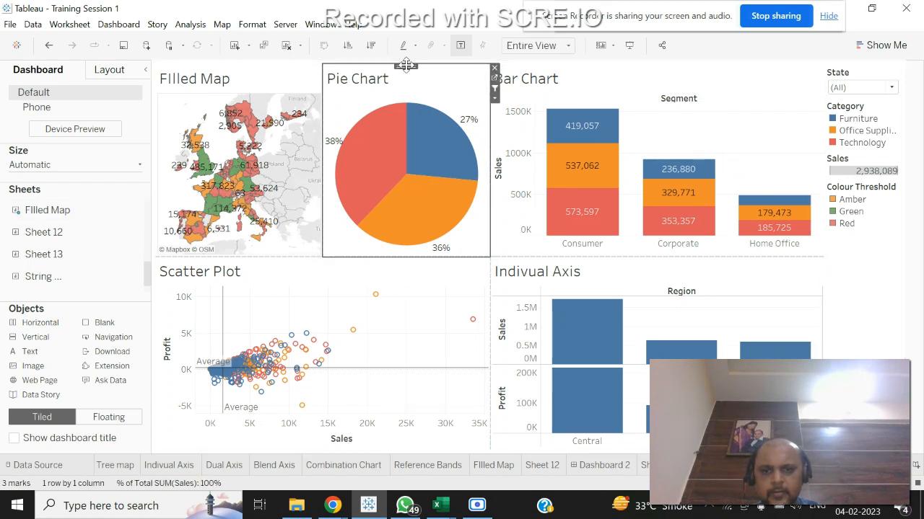
{"action": "left_click_drag", "start_coordinate": [405, 65], "coordinate": [450, 309]}
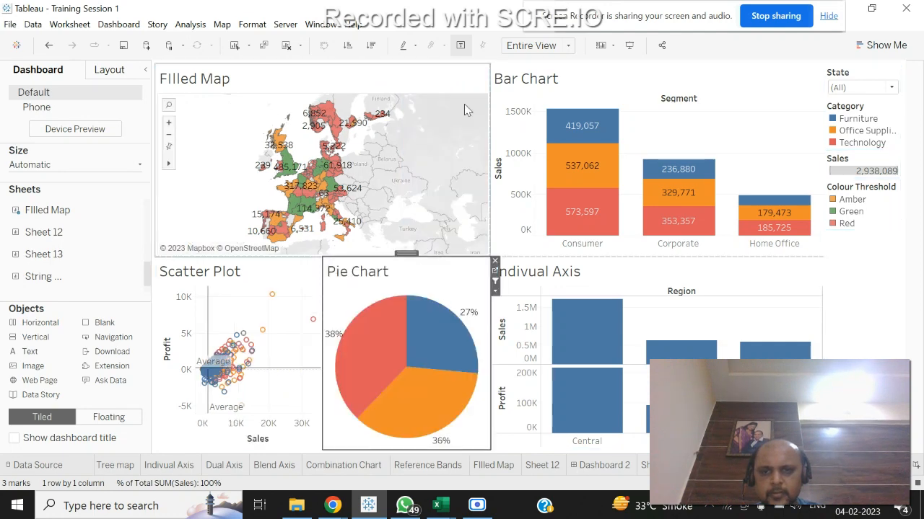
Make the filled map a dashboard filter and filter the charts by Aquitaine-Limousin-Poitou-Charentes in France.
{"action": "left_click", "coordinate": [448, 75]}
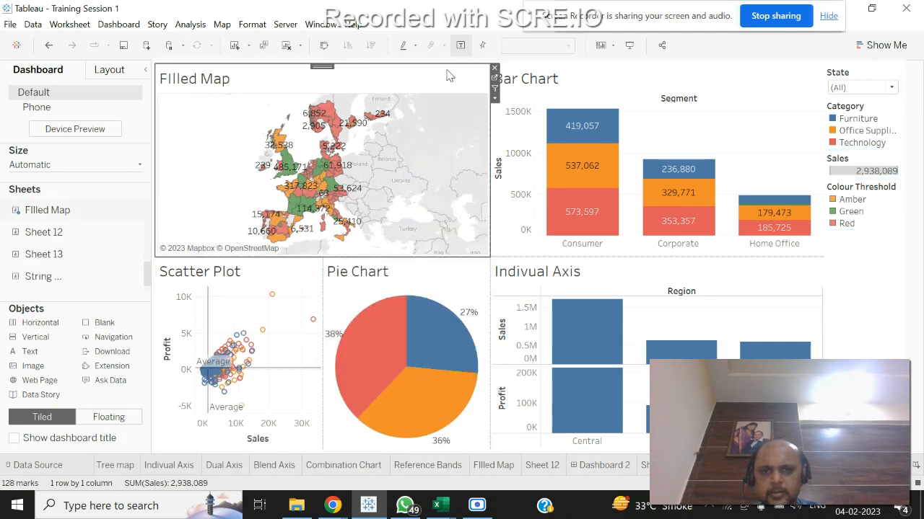
{"action": "left_click", "coordinate": [494, 99]}
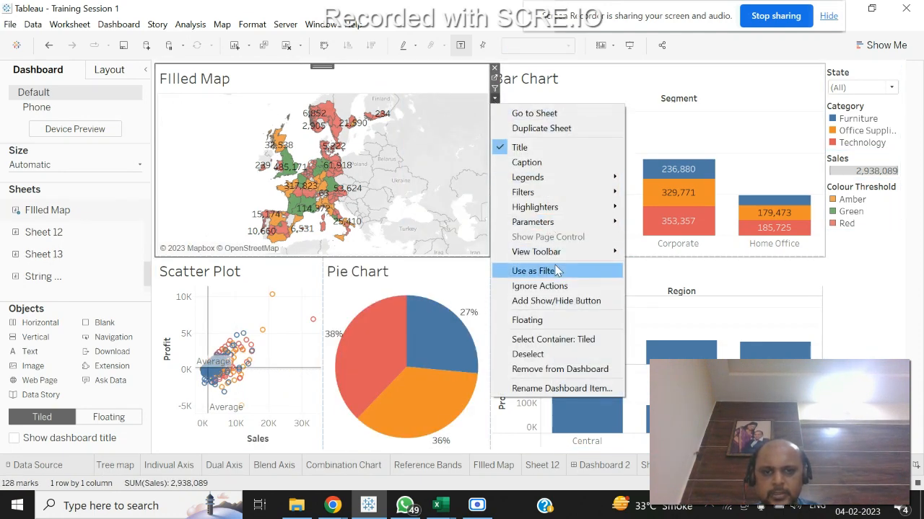
{"action": "left_click", "coordinate": [555, 272]}
{"action": "mouse_move", "coordinate": [305, 210]}
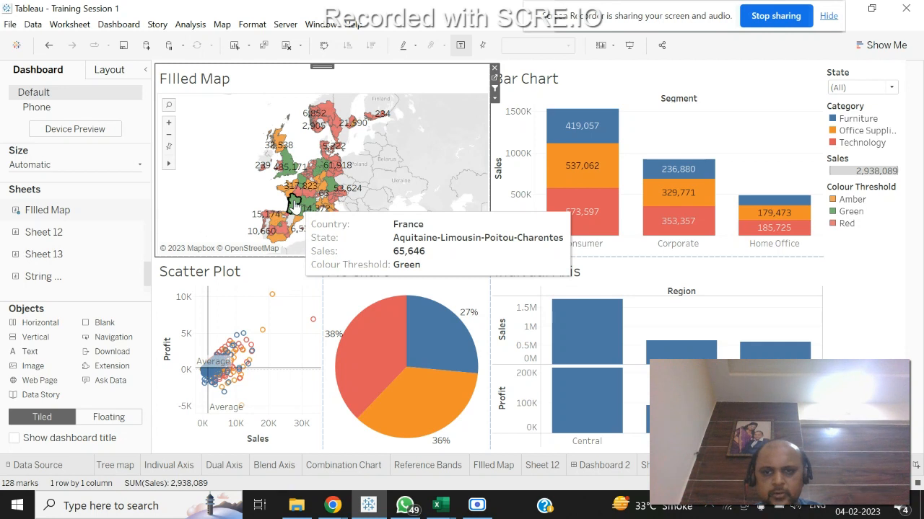
{"action": "left_click", "coordinate": [294, 205]}
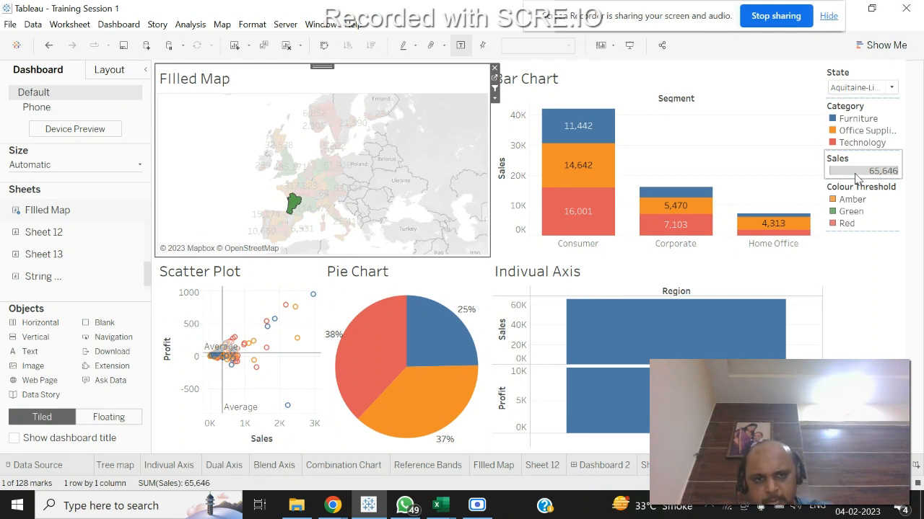
Check the Use as Filter setting among the pie chart's dashboard options.
{"action": "left_click", "coordinate": [721, 120]}
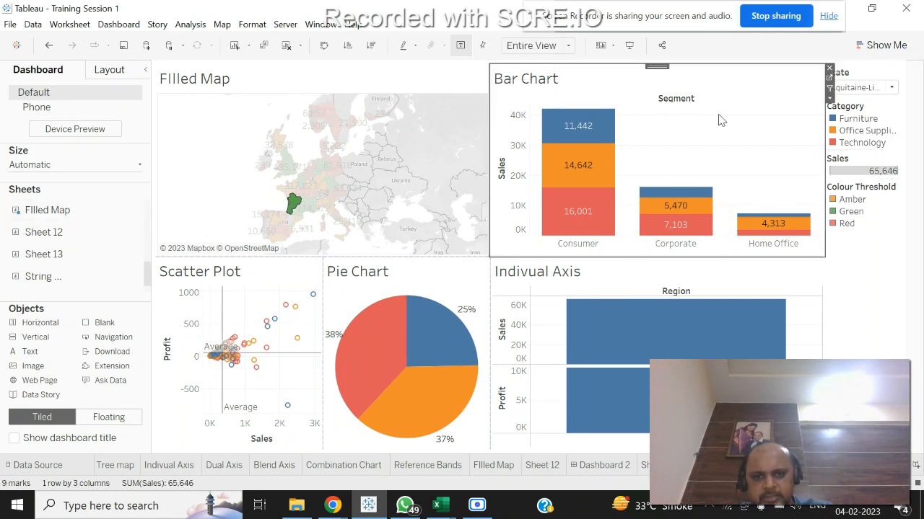
{"action": "left_click", "coordinate": [456, 274]}
{"action": "left_click", "coordinate": [496, 292]}
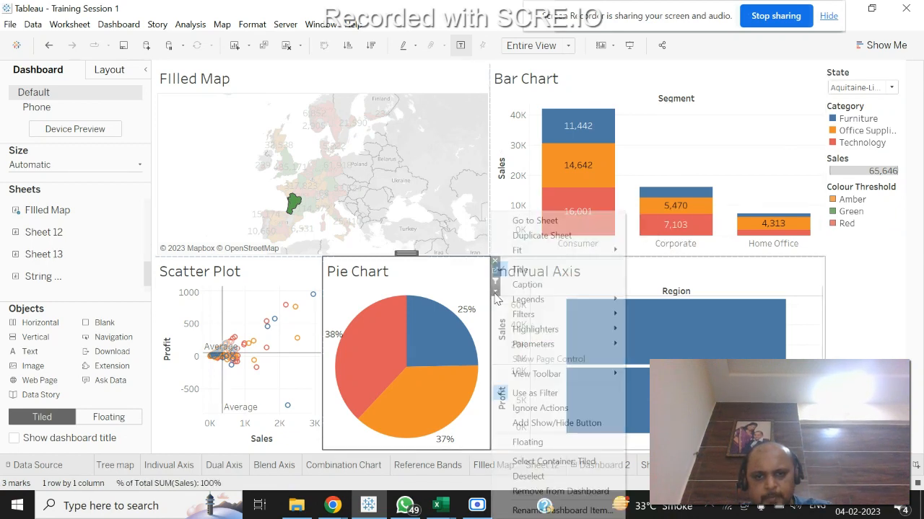
{"action": "mouse_move", "coordinate": [537, 374]}
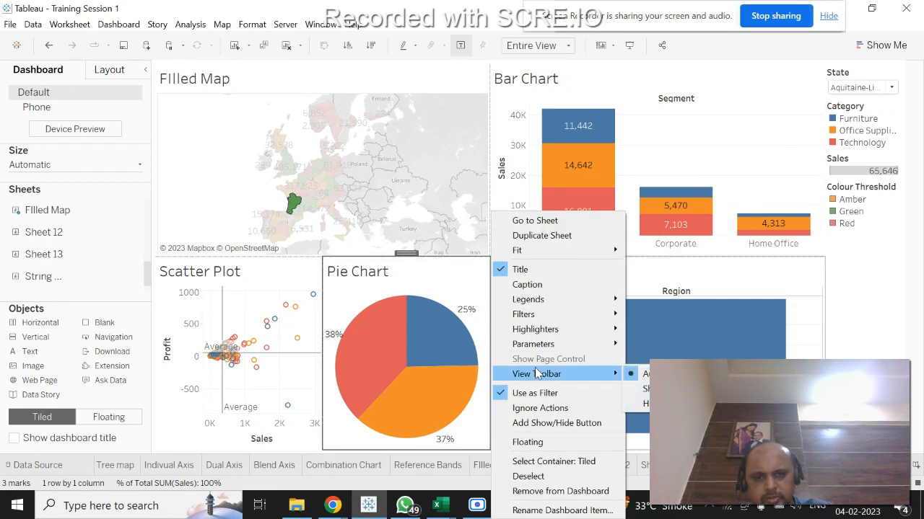
{"action": "left_click", "coordinate": [264, 293]}
Make the scatter plot act as a filter for the other dashboard charts.
{"action": "left_click", "coordinate": [297, 272]}
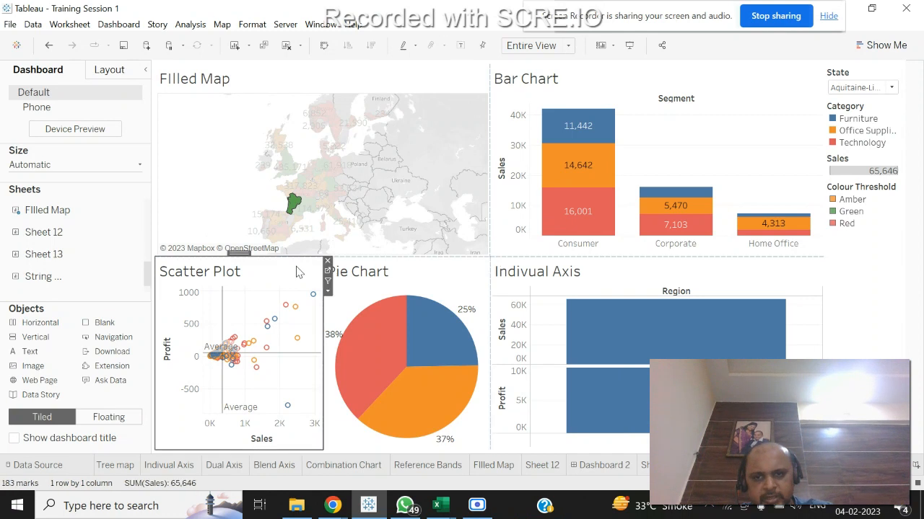
{"action": "left_click", "coordinate": [327, 290]}
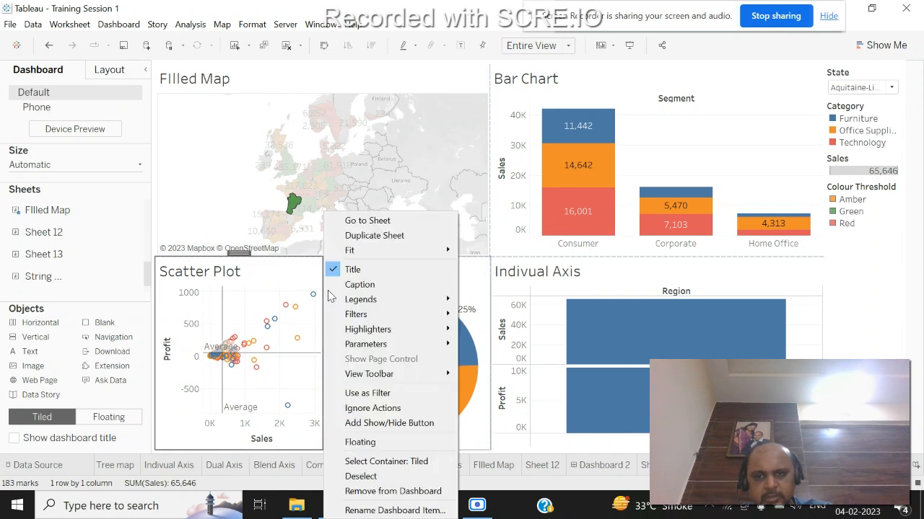
{"action": "left_click", "coordinate": [368, 392]}
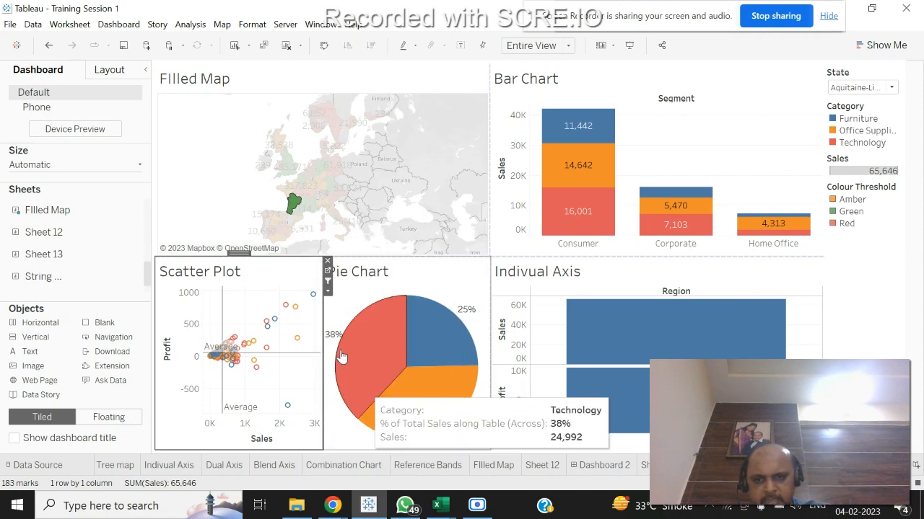
Test the scatter plot's filter on the other charts with a single Office Supplies mark, and clear the selection.
{"action": "left_click", "coordinate": [298, 340]}
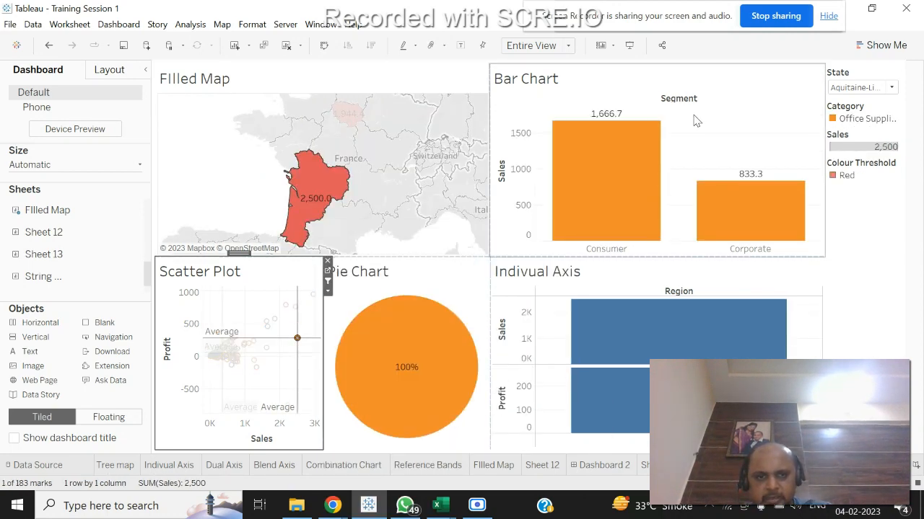
{"action": "mouse_move", "coordinate": [694, 336]}
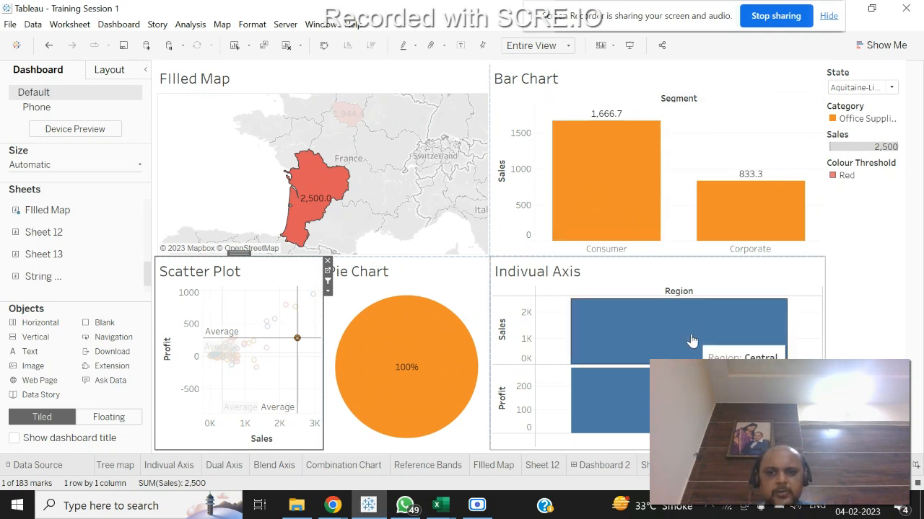
{"action": "key", "text": "Escape"}
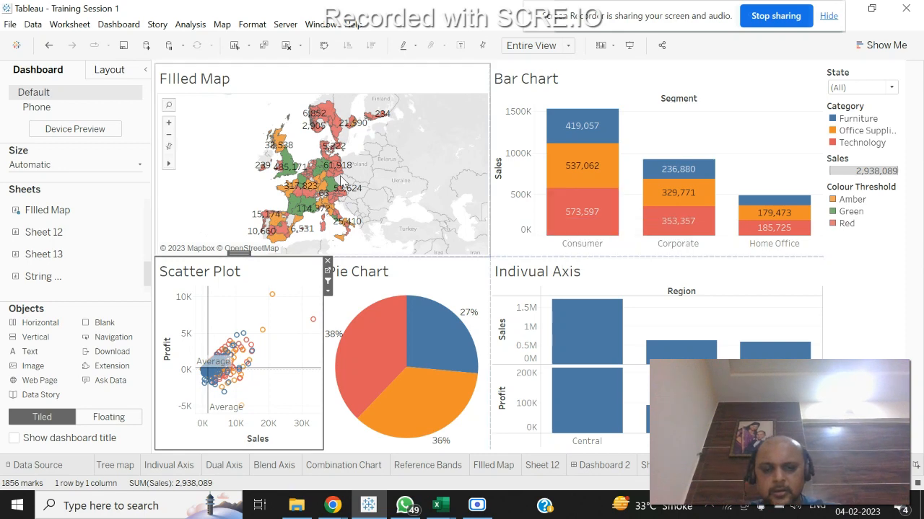
Add a new worksheet from the FIlled Map sheet and name it Symbol Map.
{"action": "left_click", "coordinate": [493, 471]}
{"action": "right_click", "coordinate": [492, 470]}
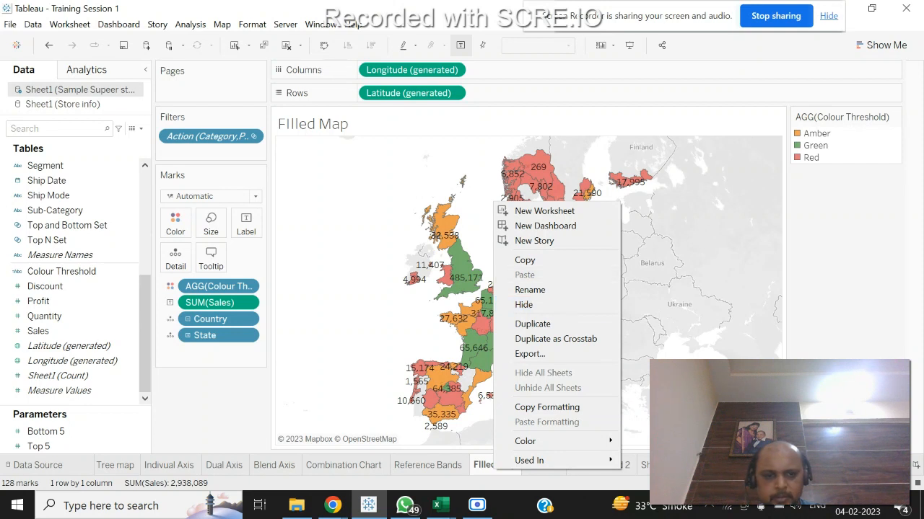
{"action": "key", "text": "ctrl+m"}
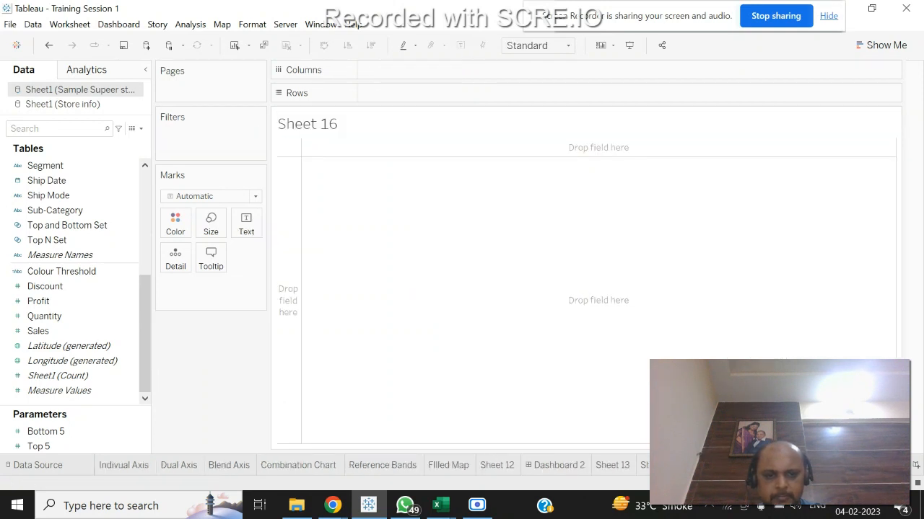
{"action": "right_click", "coordinate": [796, 215]}
{"action": "key", "text": "Escape"}
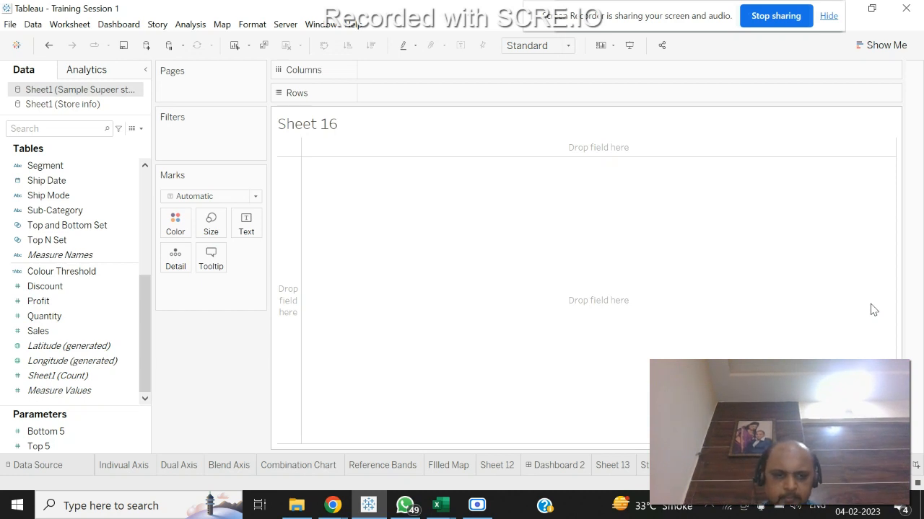
{"action": "type", "text": "Symbol Map"}
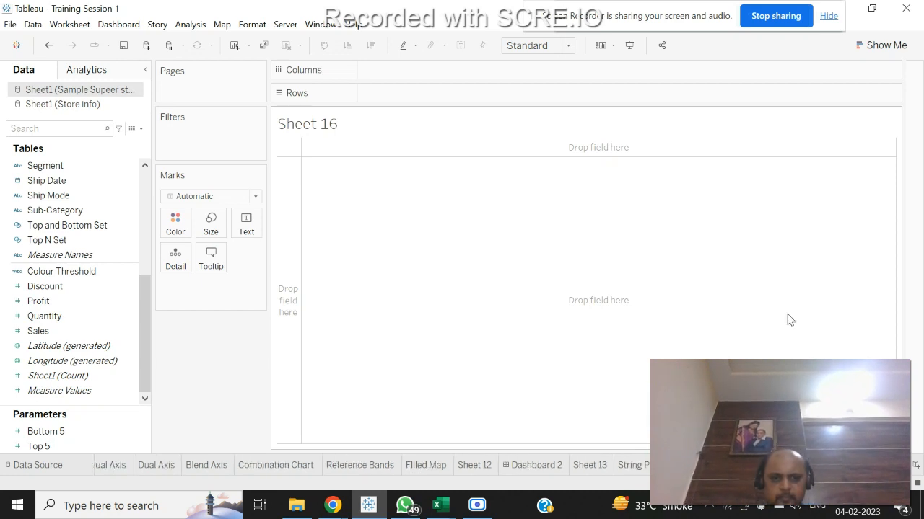
{"action": "key", "text": "Return"}
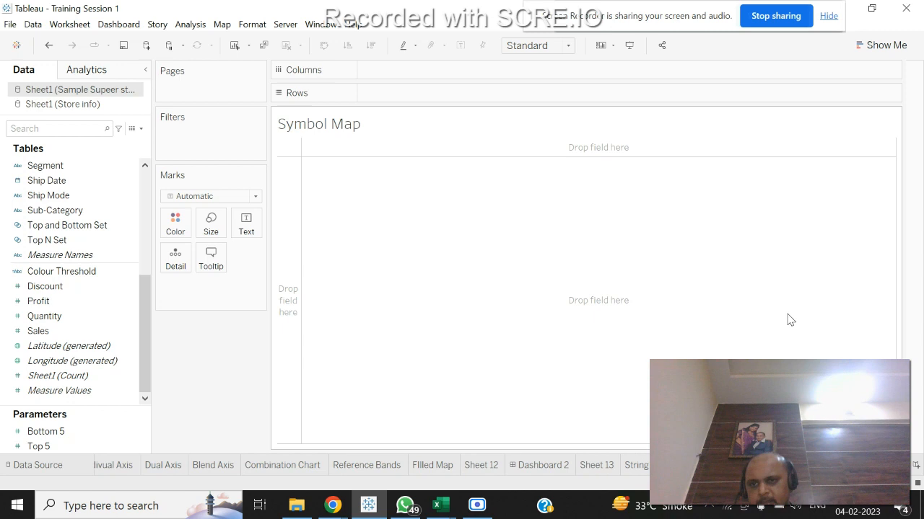
Build a symbol map from the Country, State, City and Sales fields with the Show Me chart suggestions.
{"action": "left_click_drag", "start_coordinate": [149, 296], "coordinate": [144, 196]}
{"action": "left_click", "coordinate": [114, 220]}
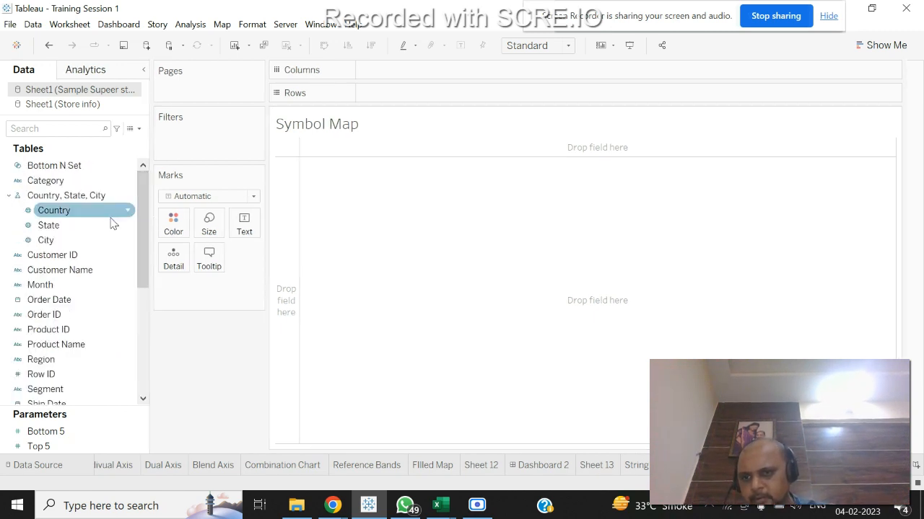
{"action": "left_click", "coordinate": [105, 230]}
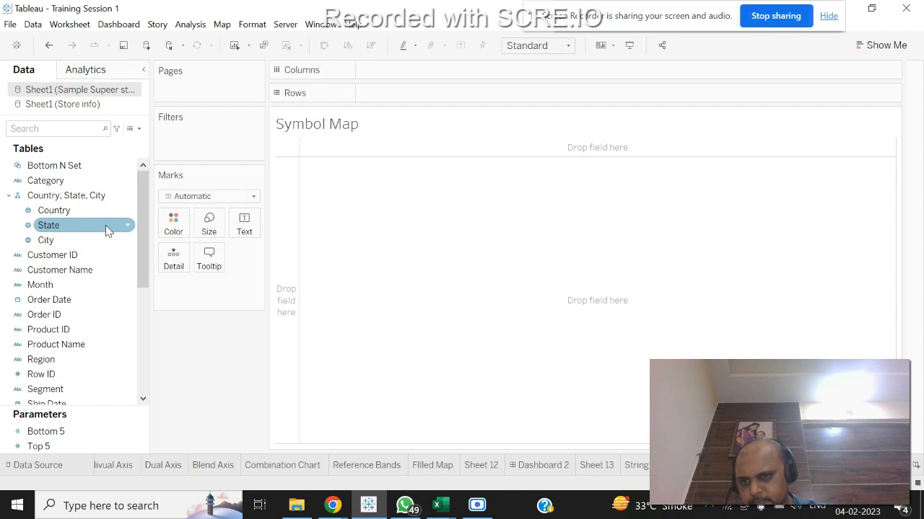
{"action": "left_click", "coordinate": [86, 244]}
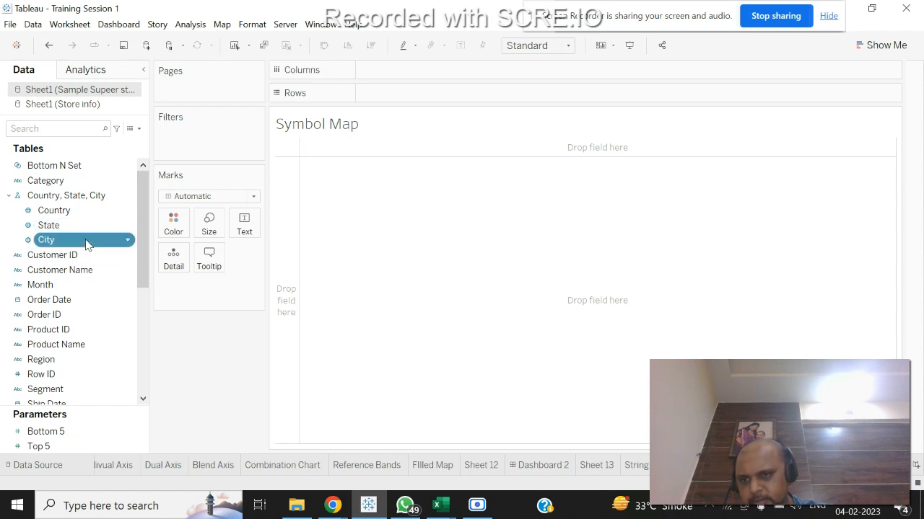
{"action": "left_click_drag", "start_coordinate": [139, 236], "coordinate": [134, 348]}
{"action": "left_click", "coordinate": [88, 346]}
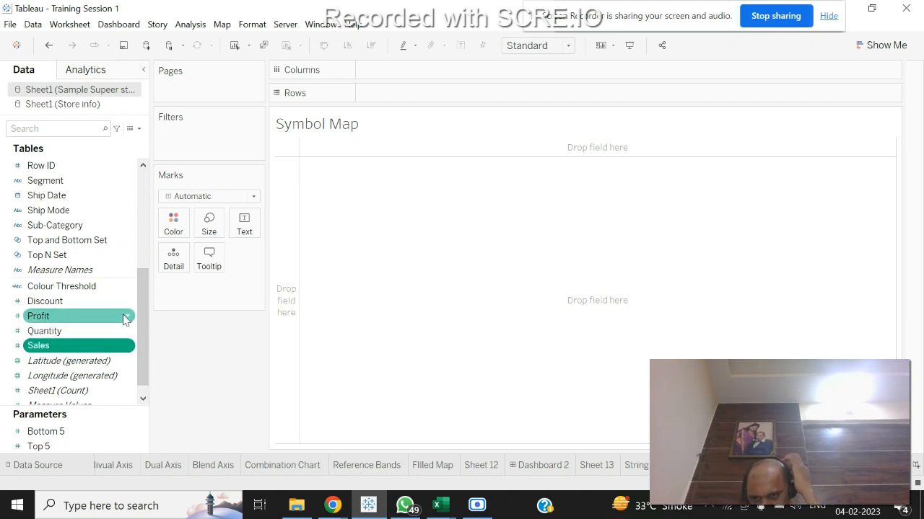
{"action": "left_click", "coordinate": [889, 45]}
{"action": "left_click", "coordinate": [801, 124]}
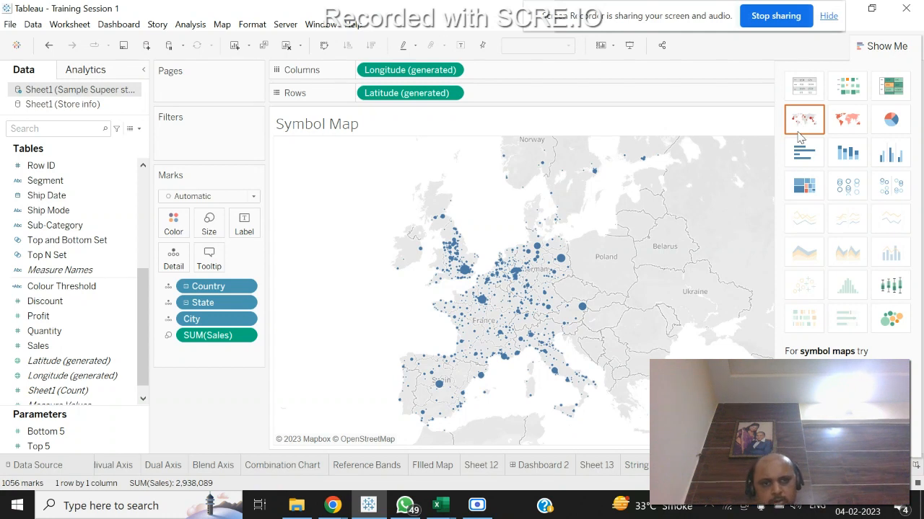
{"action": "left_click", "coordinate": [886, 46]}
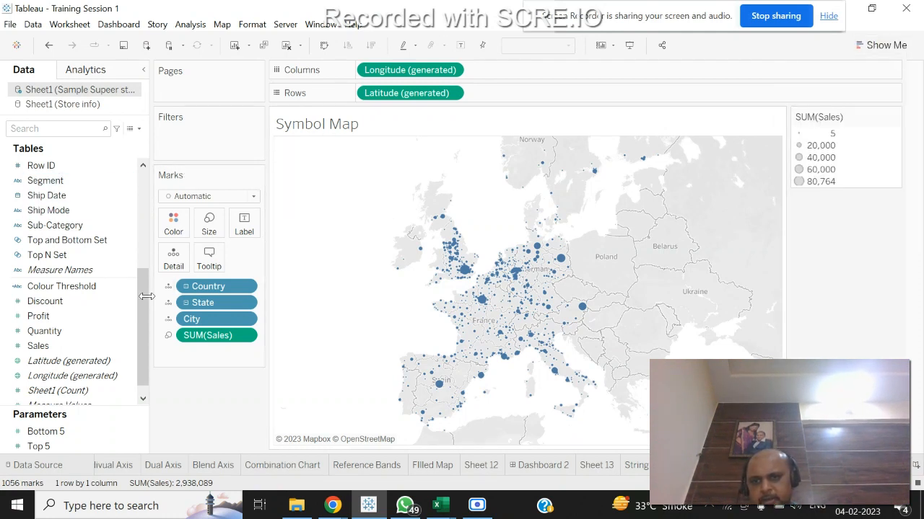
Add a Country filter with all countries selected to the symbol map and show its filter control.
{"action": "left_click_drag", "start_coordinate": [145, 297], "coordinate": [151, 178]}
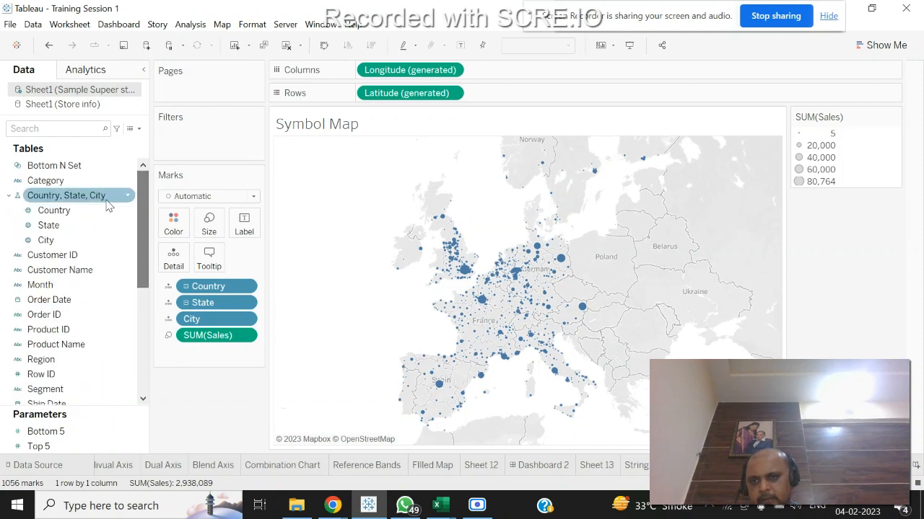
{"action": "left_click_drag", "start_coordinate": [98, 208], "coordinate": [227, 138]}
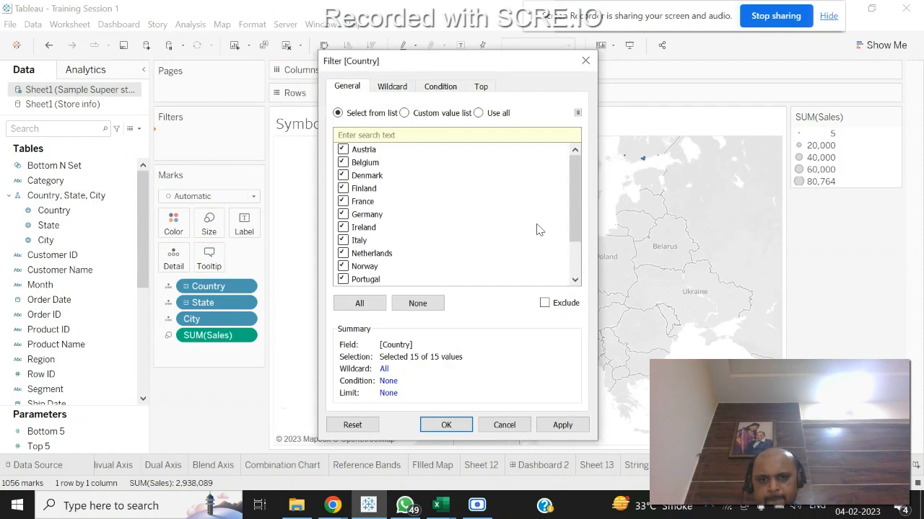
{"action": "left_click", "coordinate": [562, 425]}
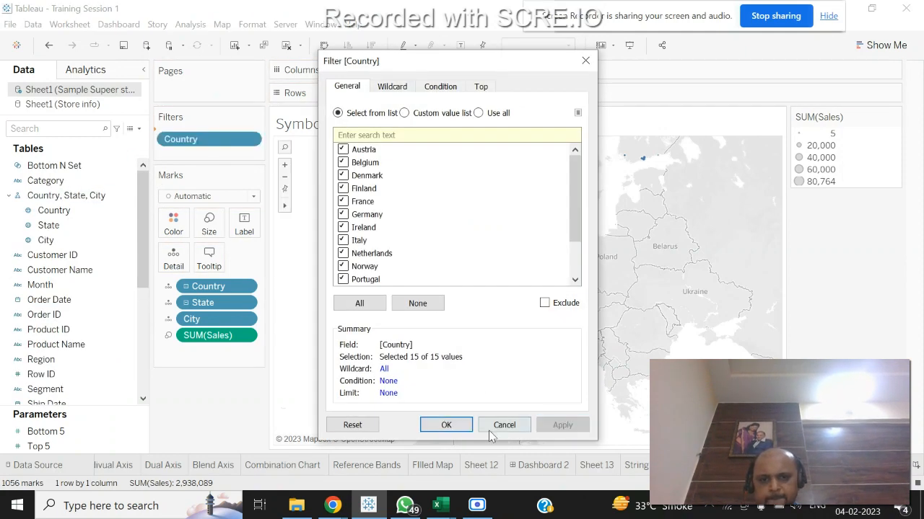
{"action": "left_click", "coordinate": [446, 425]}
{"action": "left_click", "coordinate": [249, 136]}
{"action": "left_click", "coordinate": [232, 173]}
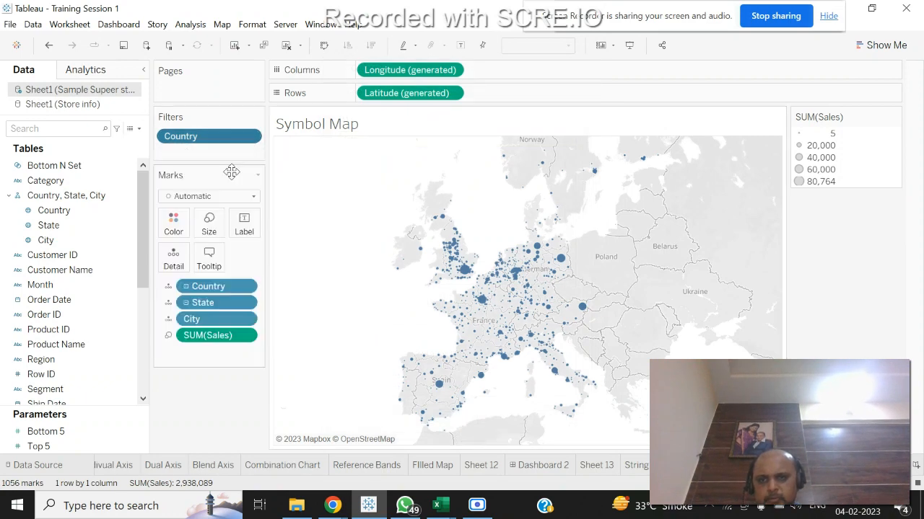
Change the Country filter control to Single Value (dropdown) and filter the map to Germany.
{"action": "left_click", "coordinate": [894, 116]}
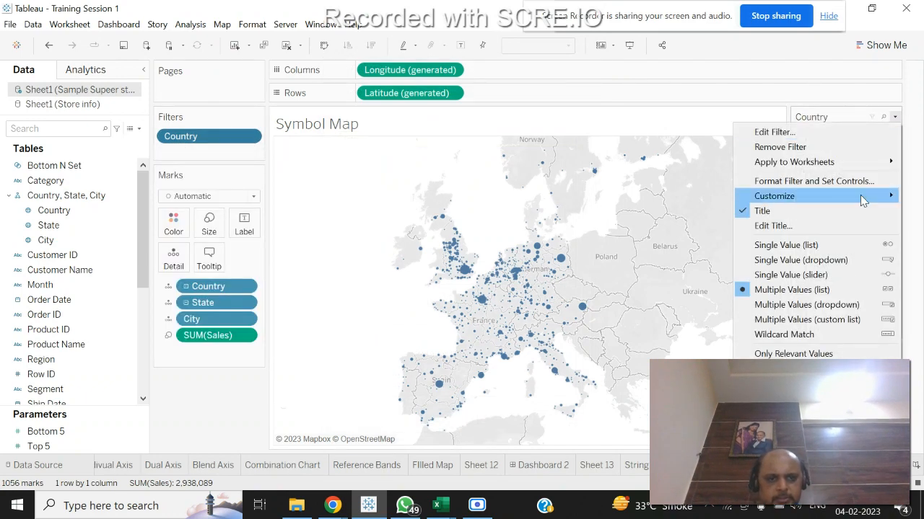
{"action": "left_click", "coordinate": [801, 260]}
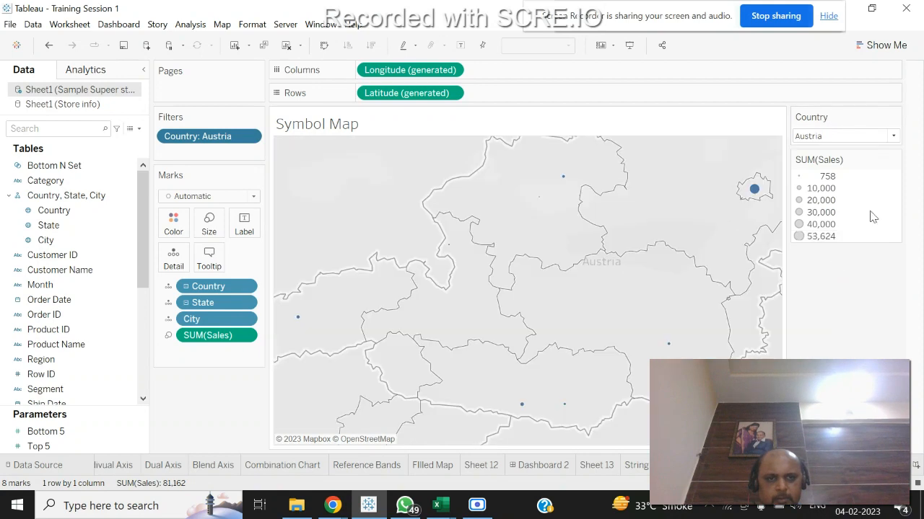
{"action": "left_click", "coordinate": [895, 138]}
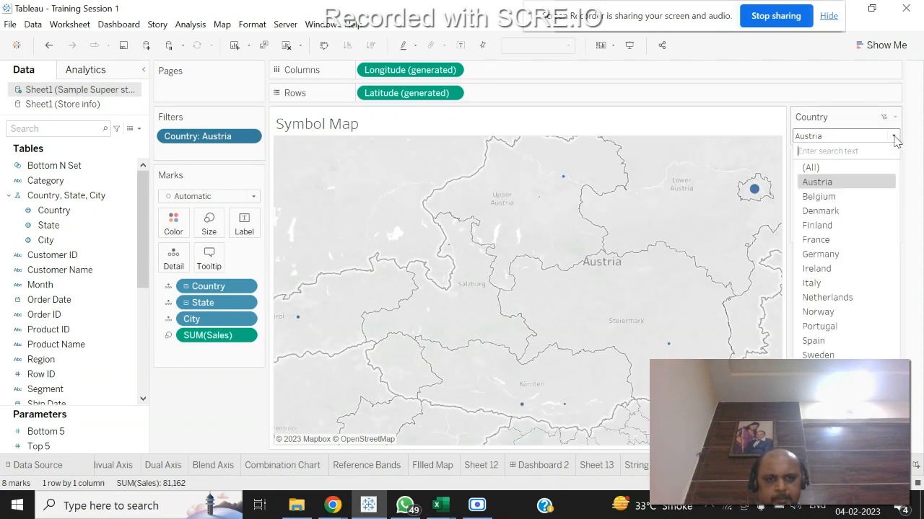
{"action": "left_click", "coordinate": [839, 252]}
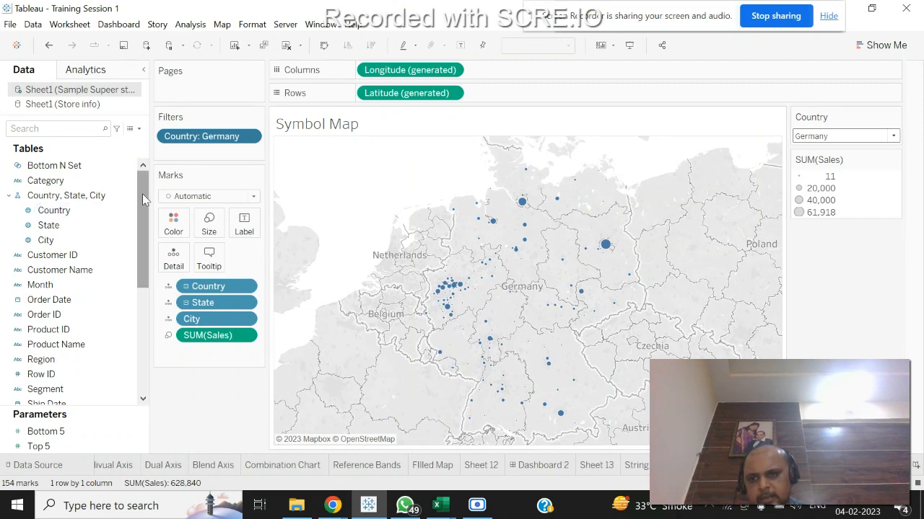
Try coloring the map symbols by Colour Threshold and by Sales, removing each coloring again.
{"action": "left_click_drag", "start_coordinate": [143, 194], "coordinate": [142, 313]}
{"action": "left_click_drag", "start_coordinate": [76, 274], "coordinate": [164, 232]}
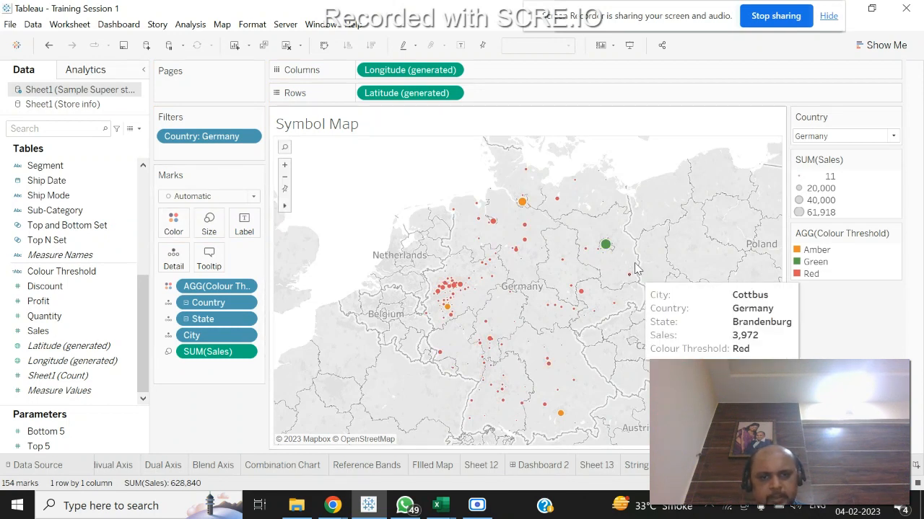
{"action": "mouse_move", "coordinate": [447, 286]}
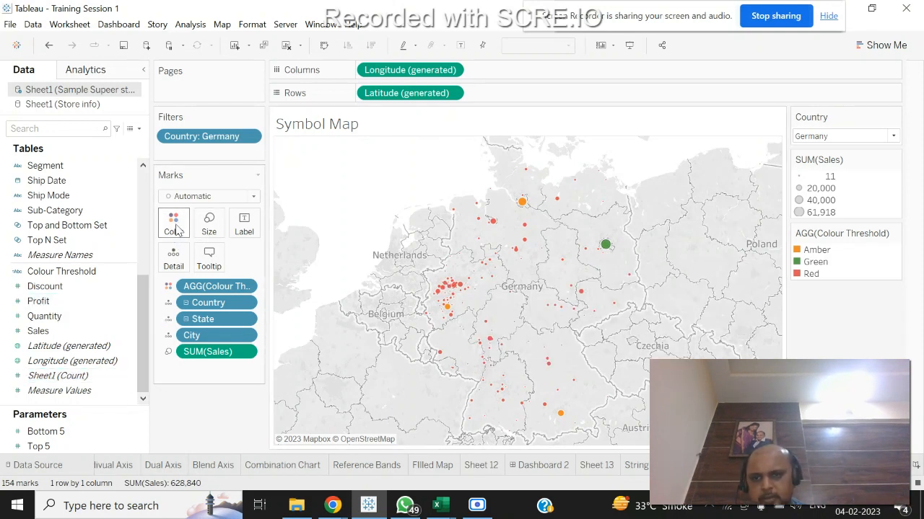
{"action": "left_click_drag", "start_coordinate": [213, 287], "coordinate": [122, 386]}
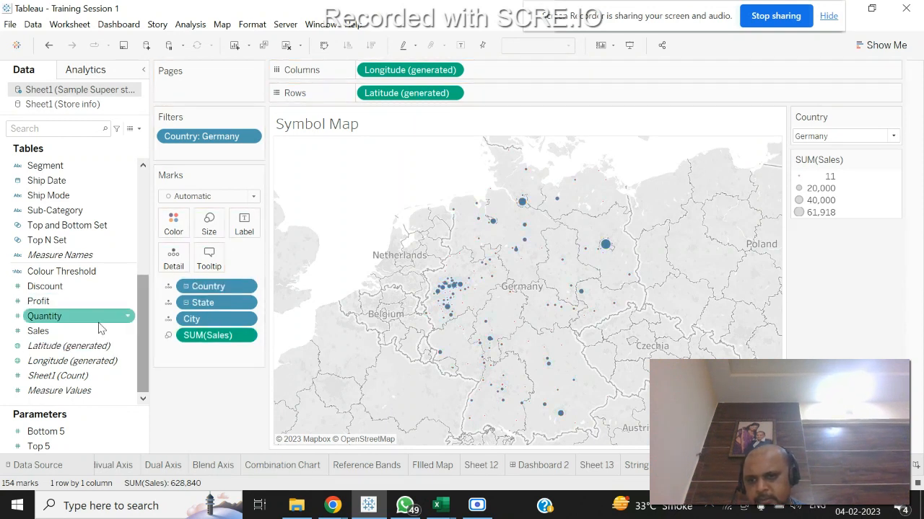
{"action": "left_click_drag", "start_coordinate": [68, 330], "coordinate": [175, 231]}
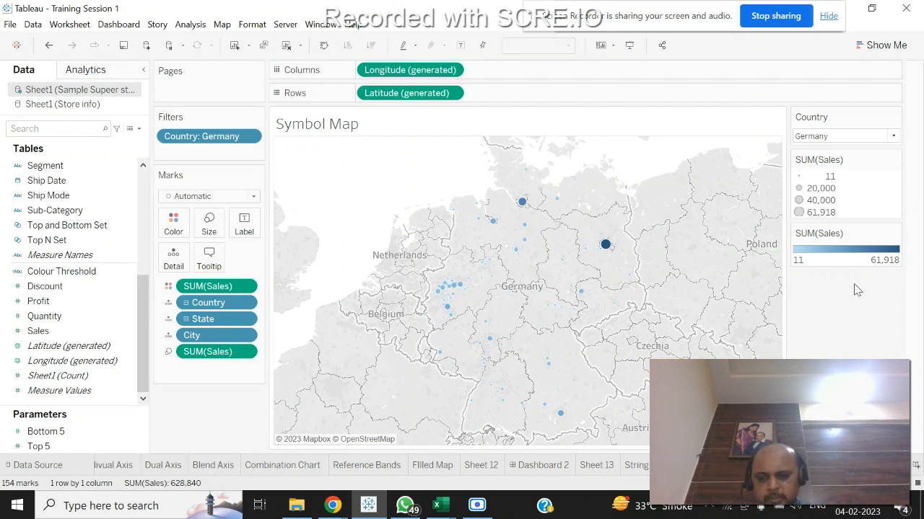
{"action": "key", "text": "ctrl+z"}
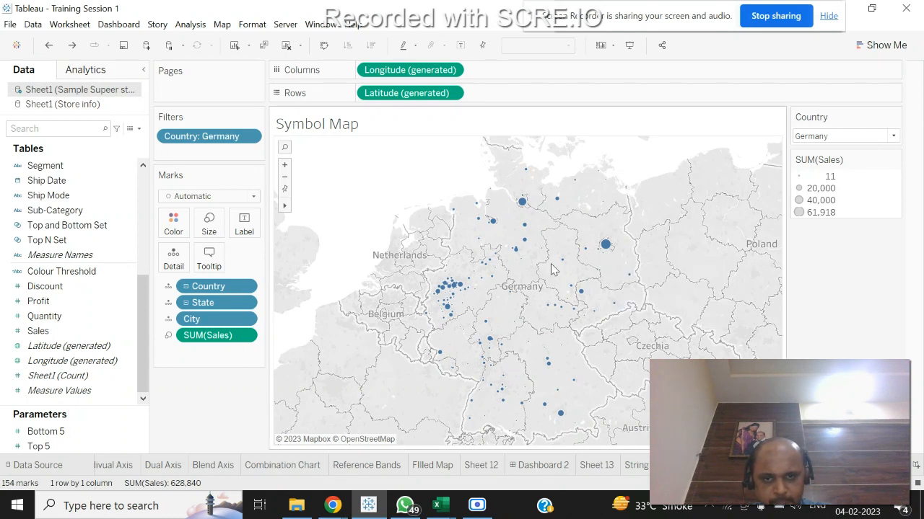
Enlarge the map symbols moderately with the mark size setting.
{"action": "left_click", "coordinate": [208, 225]}
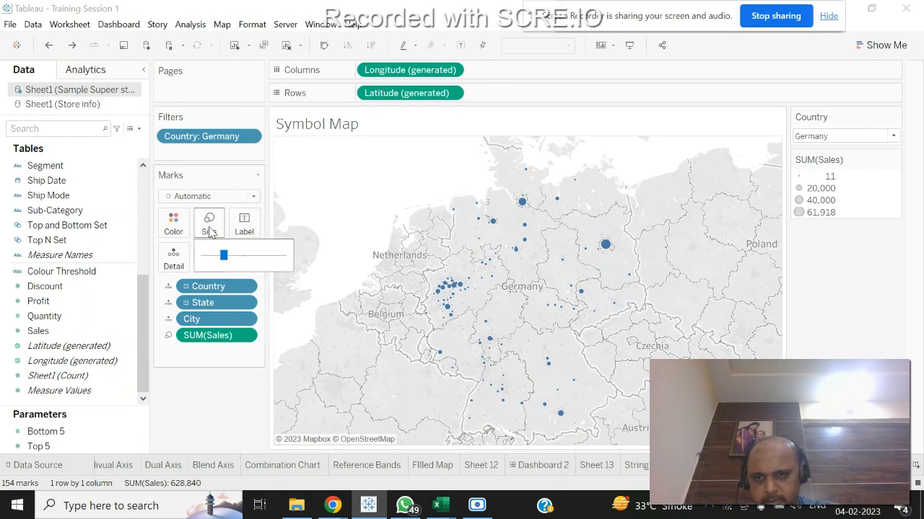
{"action": "left_click_drag", "start_coordinate": [232, 263], "coordinate": [236, 262]}
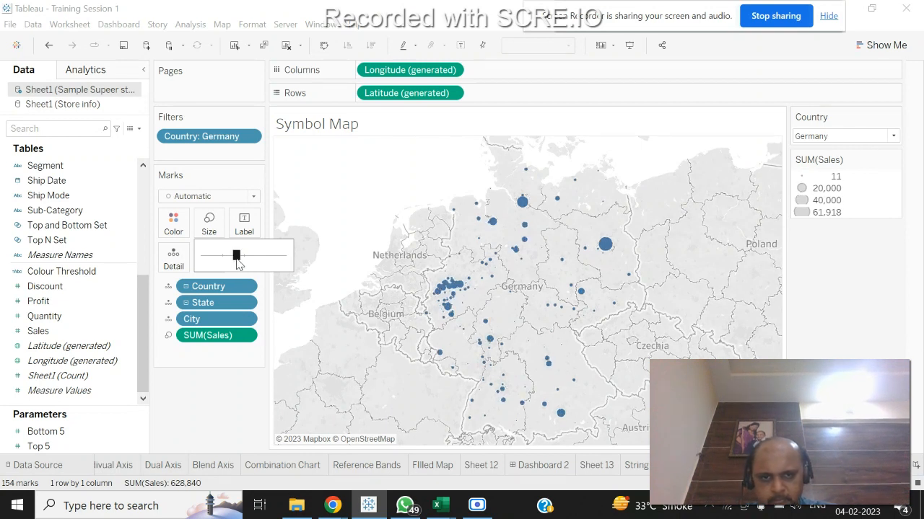
{"action": "left_click", "coordinate": [900, 332]}
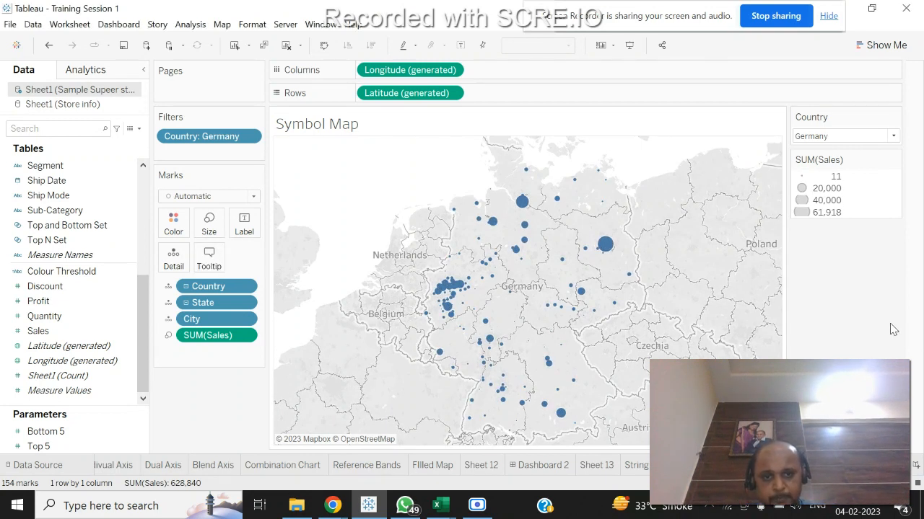
Color the symbols on the Germany map by Segment.
{"action": "left_click_drag", "start_coordinate": [146, 299], "coordinate": [143, 166]}
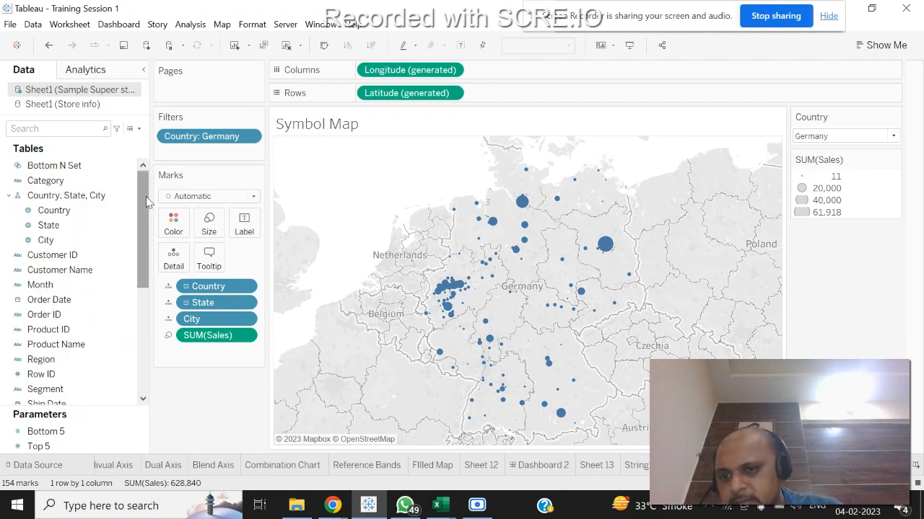
{"action": "left_click_drag", "start_coordinate": [54, 389], "coordinate": [171, 238]}
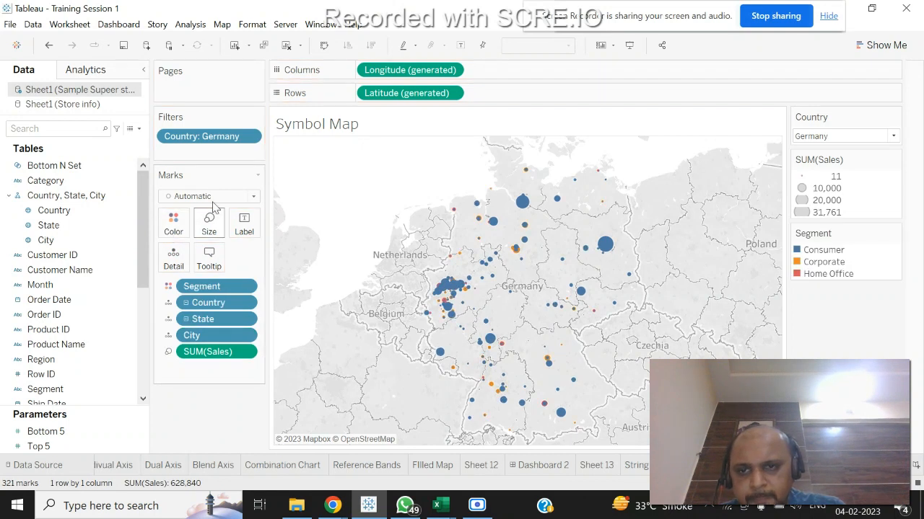
Change the Germany map's mark type to Pie and enlarge the pies with the mark size setting.
{"action": "left_click", "coordinate": [250, 197]}
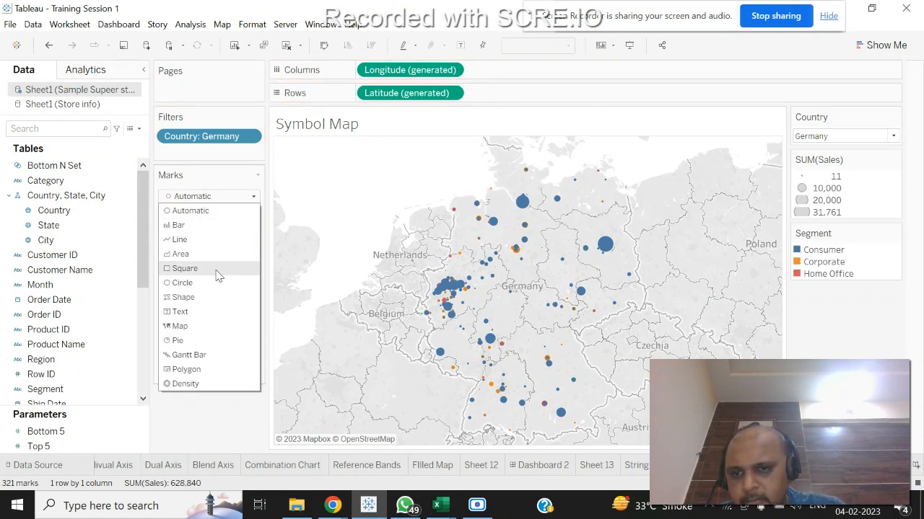
{"action": "left_click", "coordinate": [199, 340]}
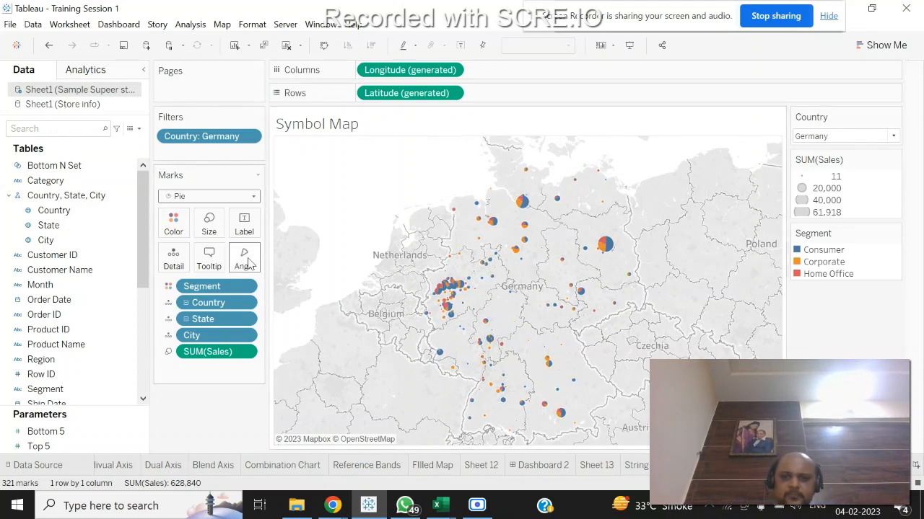
{"action": "left_click", "coordinate": [208, 224]}
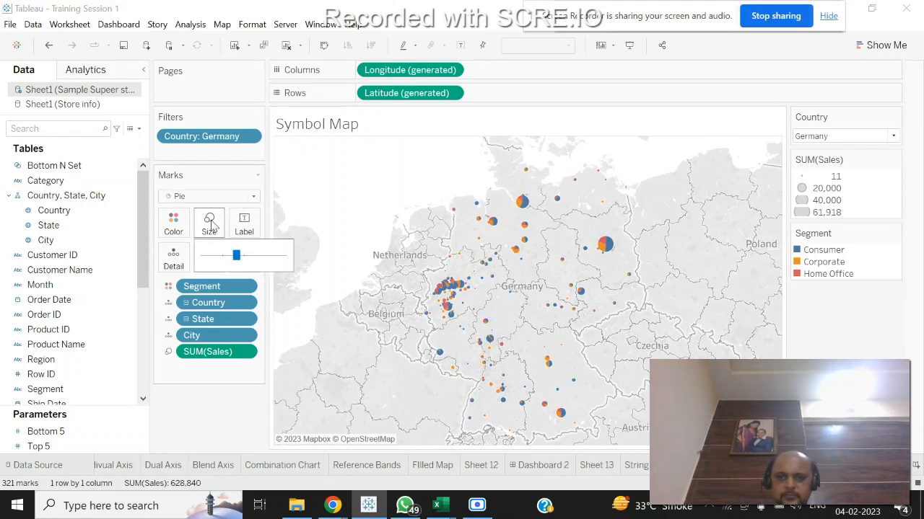
{"action": "left_click_drag", "start_coordinate": [237, 255], "coordinate": [262, 255]}
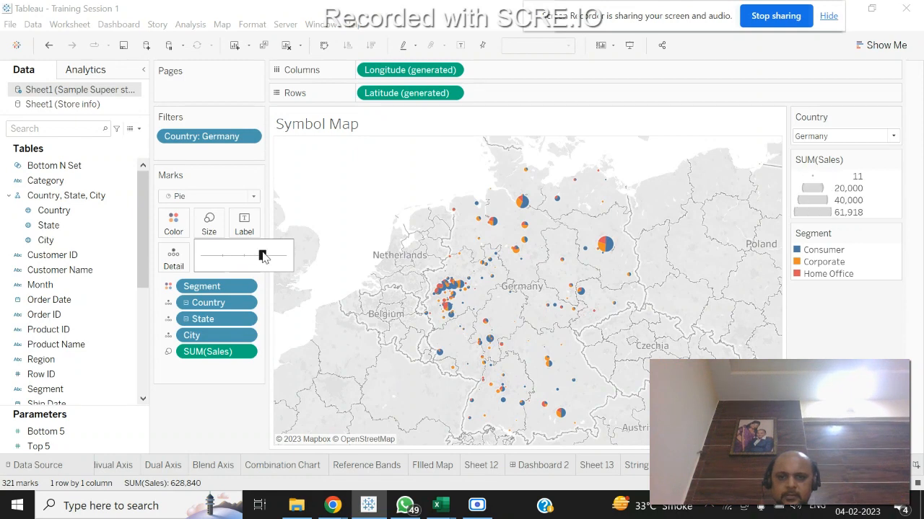
{"action": "mouse_move", "coordinate": [611, 267]}
{"action": "mouse_move", "coordinate": [603, 240]}
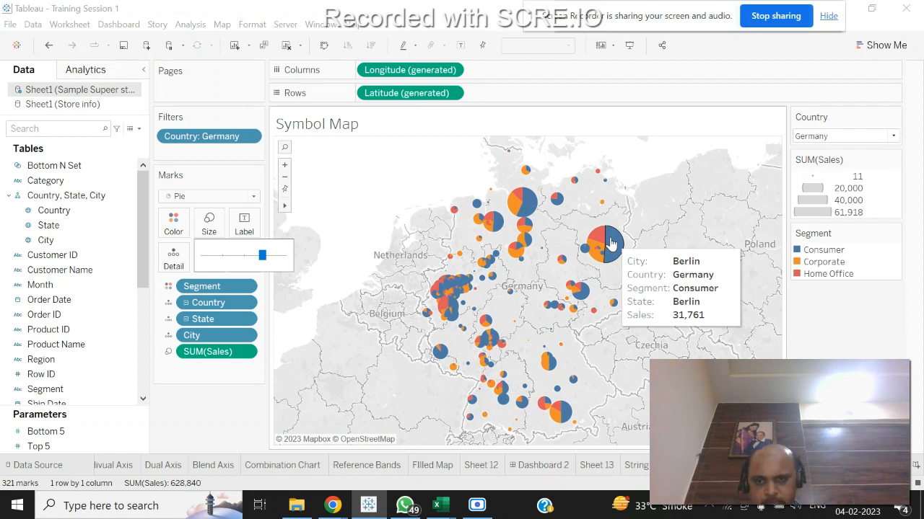
{"action": "left_click", "coordinate": [223, 430]}
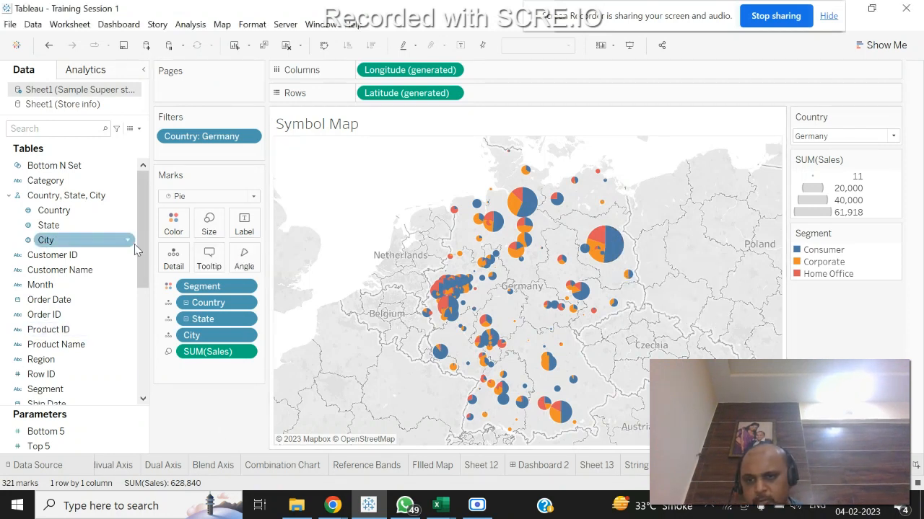
Label the map pies with Sales; add a blank worksheet and undo that addition.
{"action": "scroll", "coordinate": [137, 247], "scroll_direction": "down", "scroll_amount": 6}
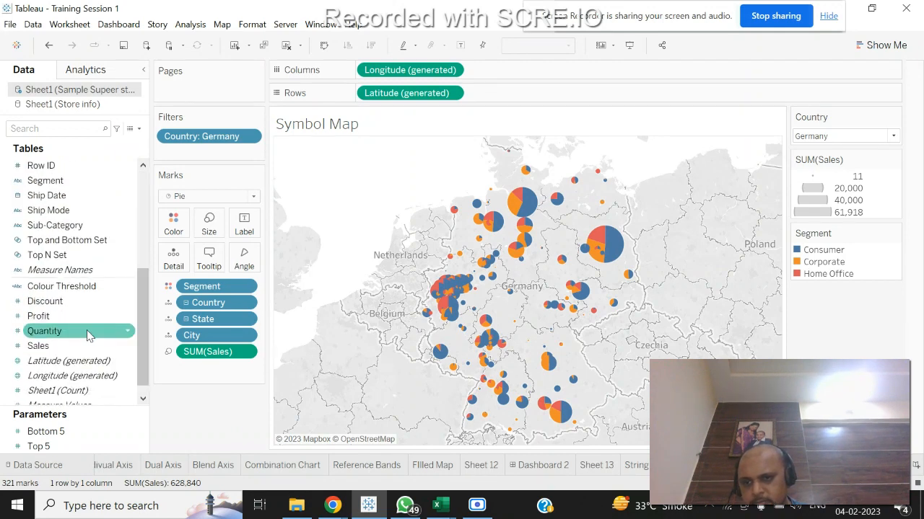
{"action": "left_click_drag", "start_coordinate": [75, 351], "coordinate": [238, 225]}
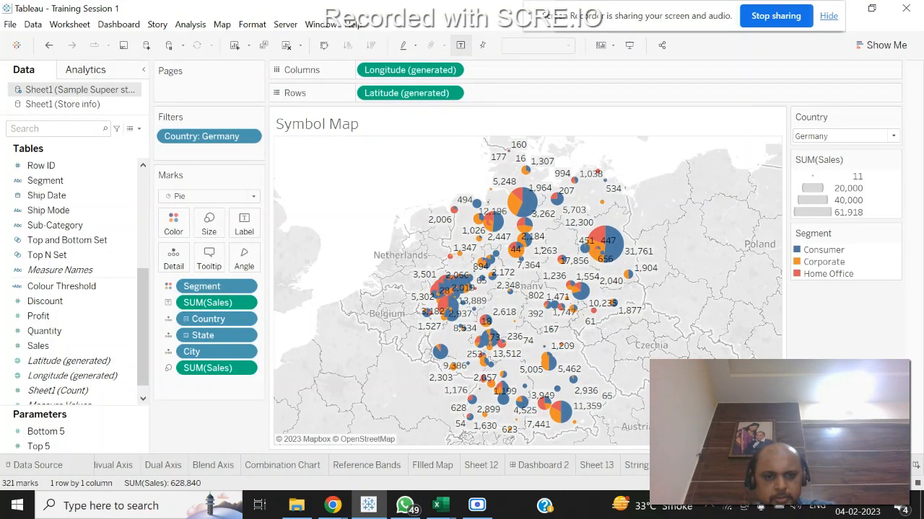
{"action": "key", "text": "ctrl+m"}
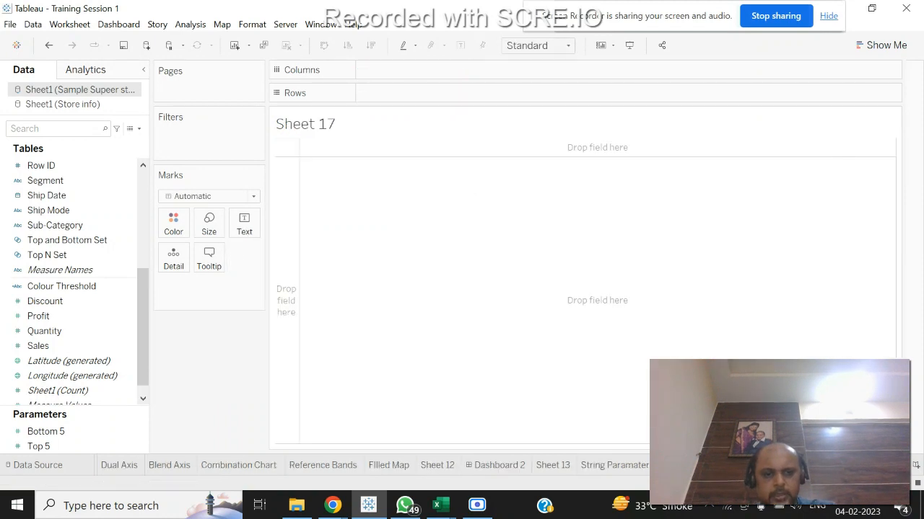
{"action": "key", "text": "ctrl+z"}
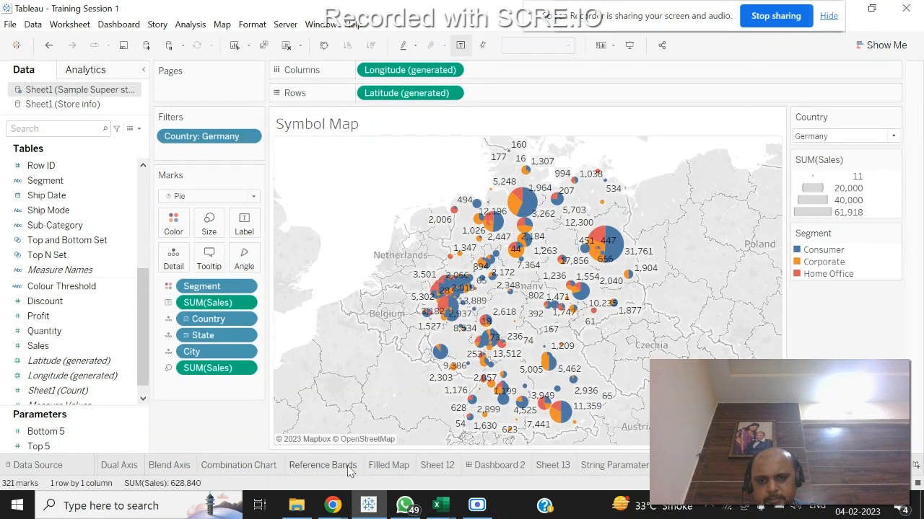
Open the filled map sheet, check the Google Meet call window and return to Tableau.
{"action": "left_click", "coordinate": [387, 465]}
{"action": "mouse_move", "coordinate": [333, 505]}
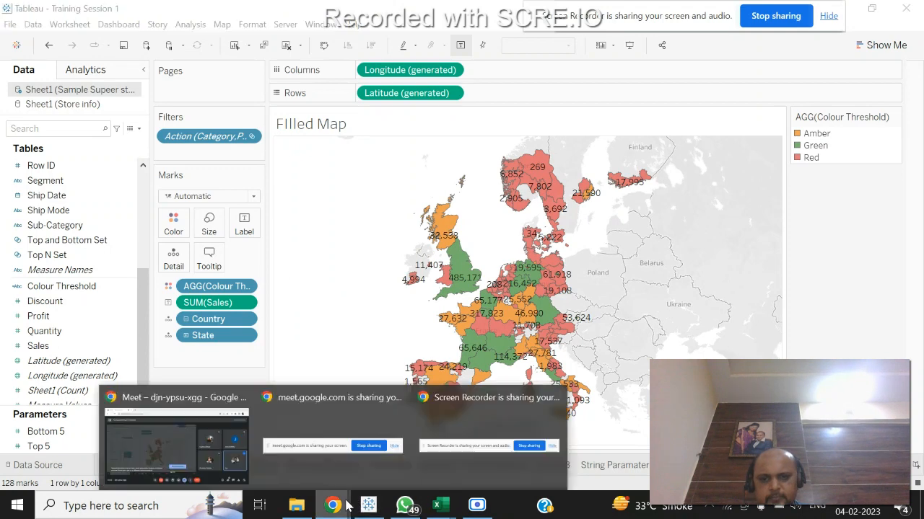
{"action": "left_click", "coordinate": [227, 417]}
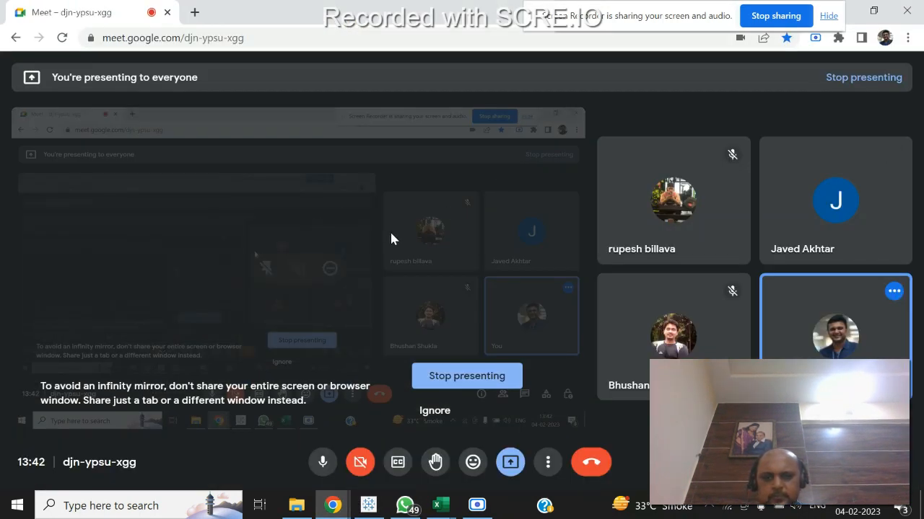
{"action": "key", "text": "alt+Tab"}
{"action": "key", "text": "alt+Tab"}
{"action": "key", "text": "alt+Tab"}
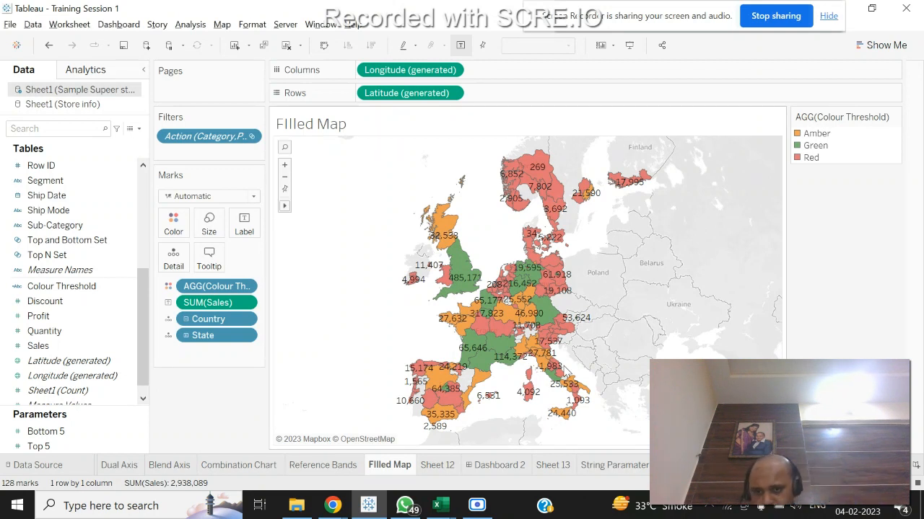
Review the Combination Chart, Reference Bands, Blend Axis and Dual Axis sheets, with the Show Me chart suggestions displayed.
{"action": "left_click", "coordinate": [221, 466]}
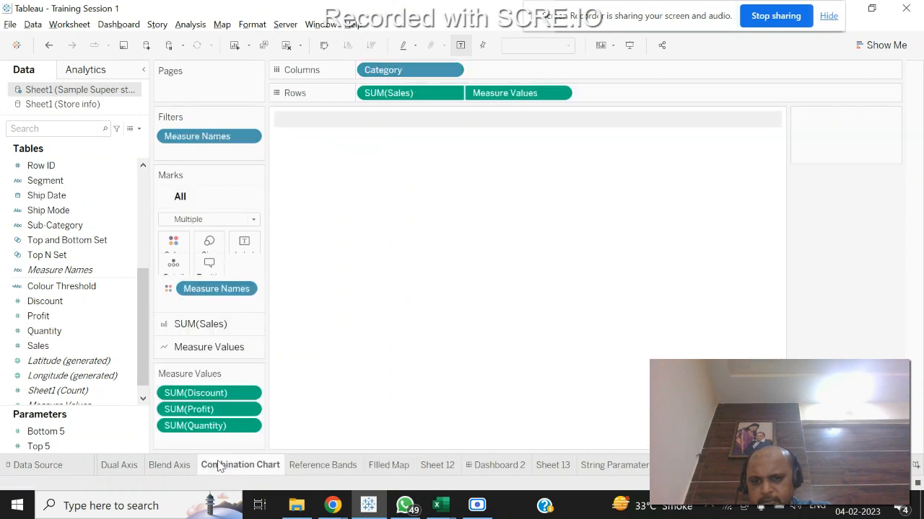
{"action": "left_click", "coordinate": [325, 466]}
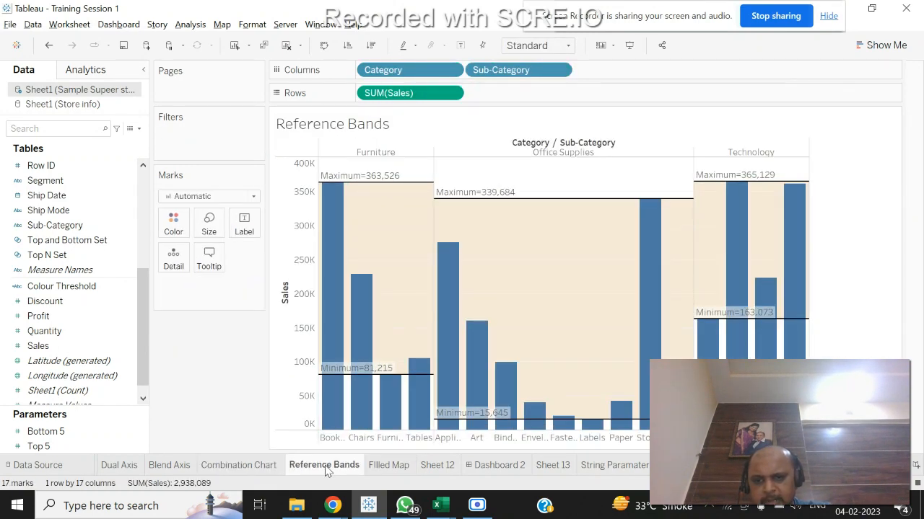
{"action": "left_click", "coordinate": [173, 469]}
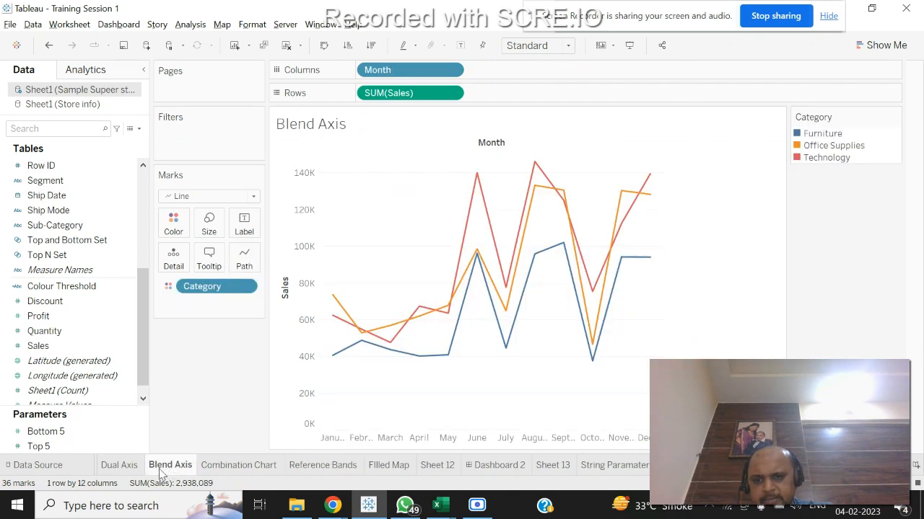
{"action": "left_click", "coordinate": [123, 466]}
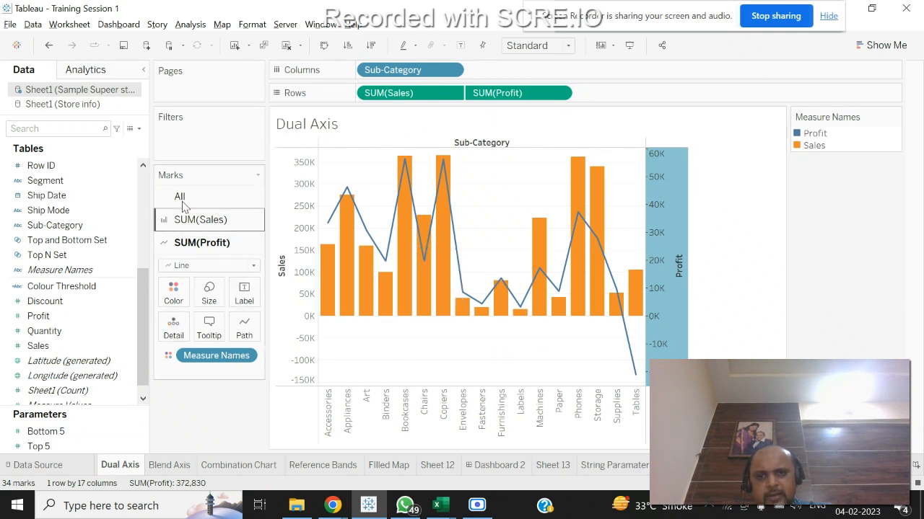
{"action": "left_click", "coordinate": [880, 45]}
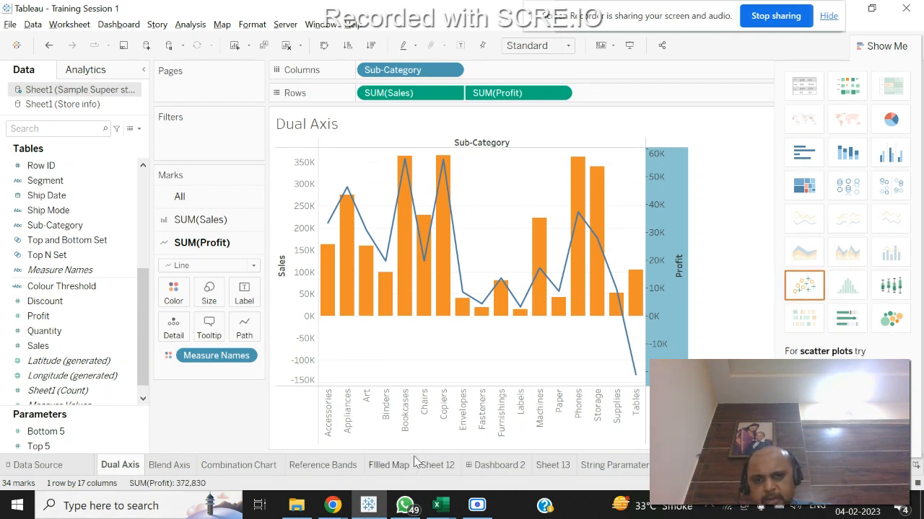
{"action": "mouse_move", "coordinate": [416, 462]}
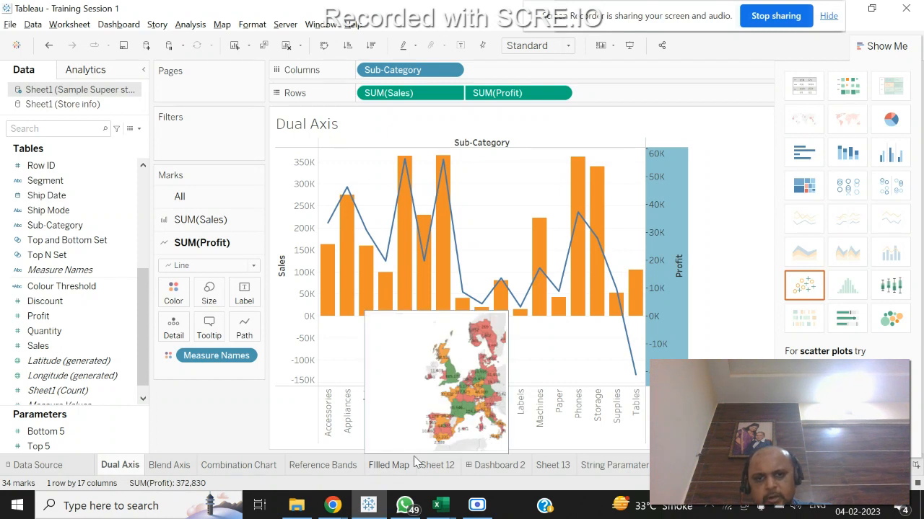
{"action": "mouse_move", "coordinate": [406, 176]}
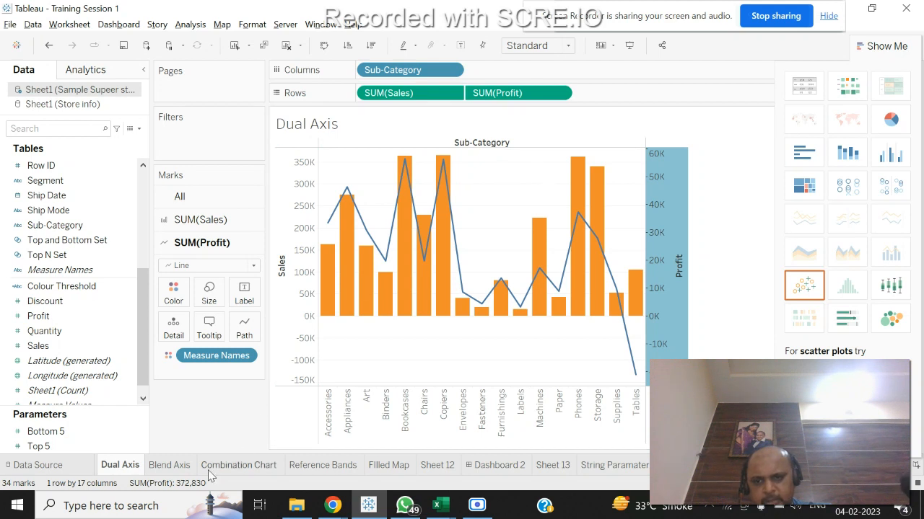
{"action": "left_click", "coordinate": [172, 466]}
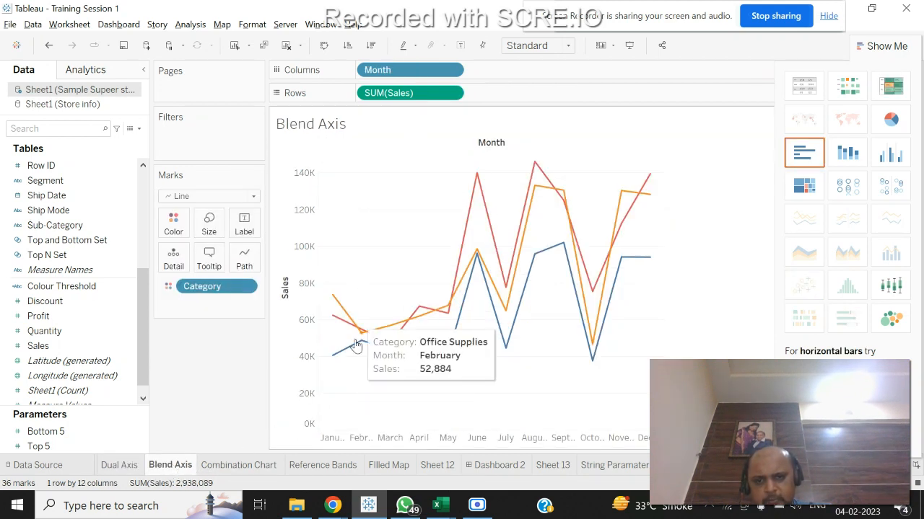
{"action": "left_click", "coordinate": [239, 467]}
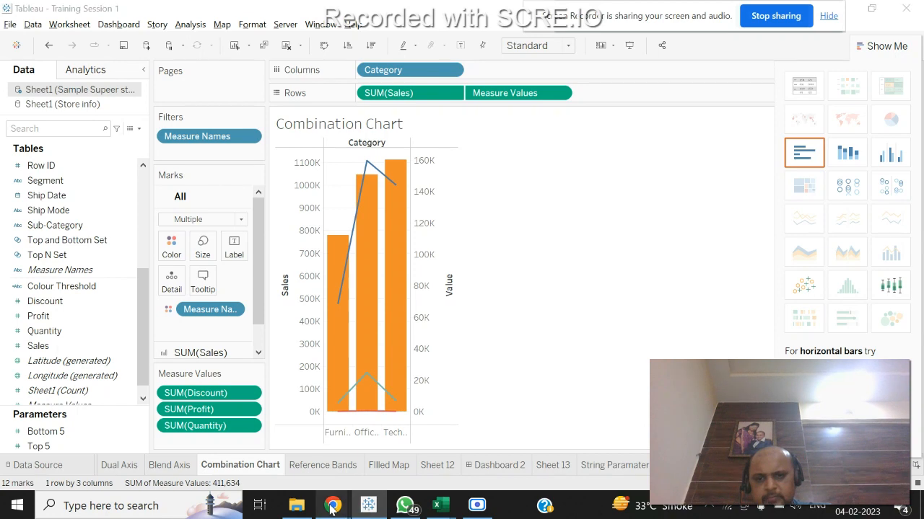
Check the Google Meet call again and switch back to the Combination Chart in Tableau.
{"action": "mouse_move", "coordinate": [333, 505]}
{"action": "left_click", "coordinate": [276, 453]}
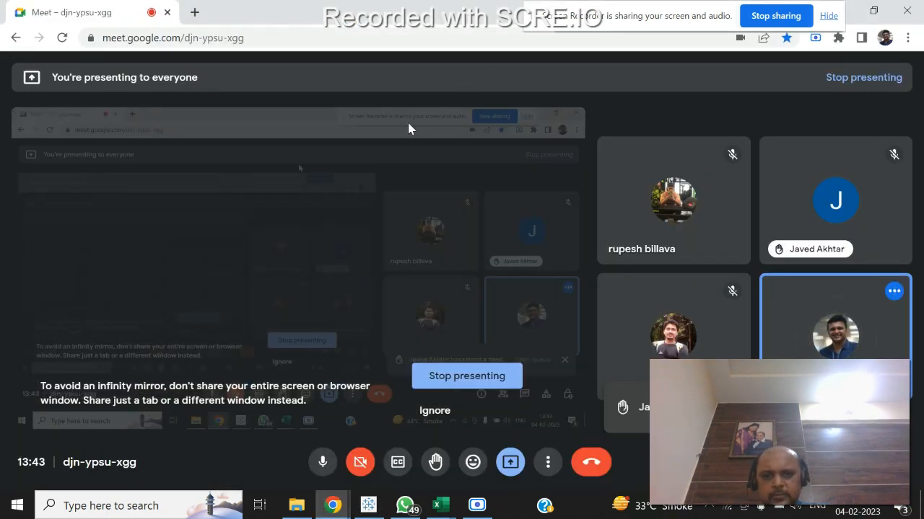
{"action": "key", "text": "alt+Tab"}
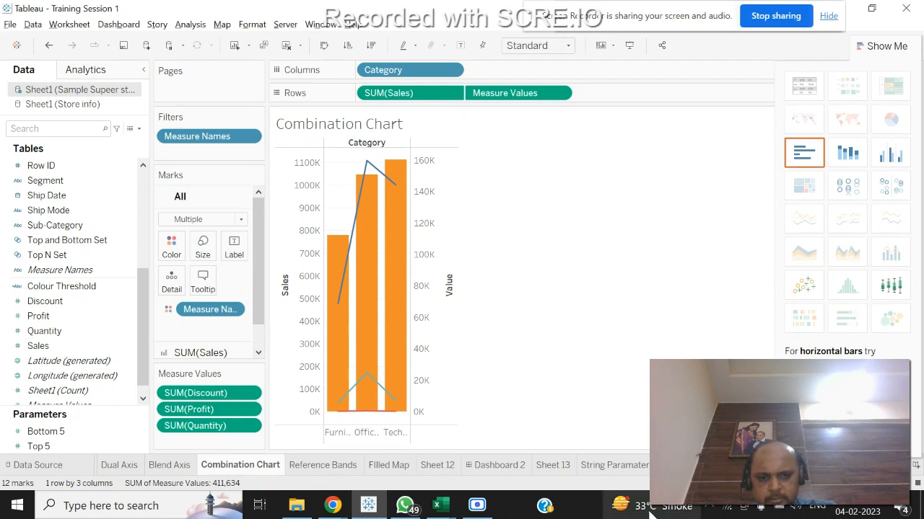
{"action": "key", "text": "alt+Tab"}
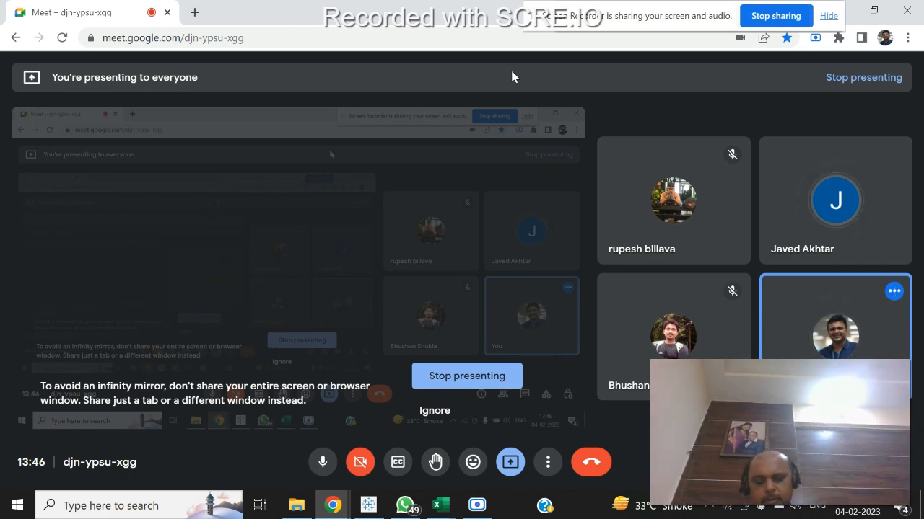
{"action": "left_click", "coordinate": [368, 508]}
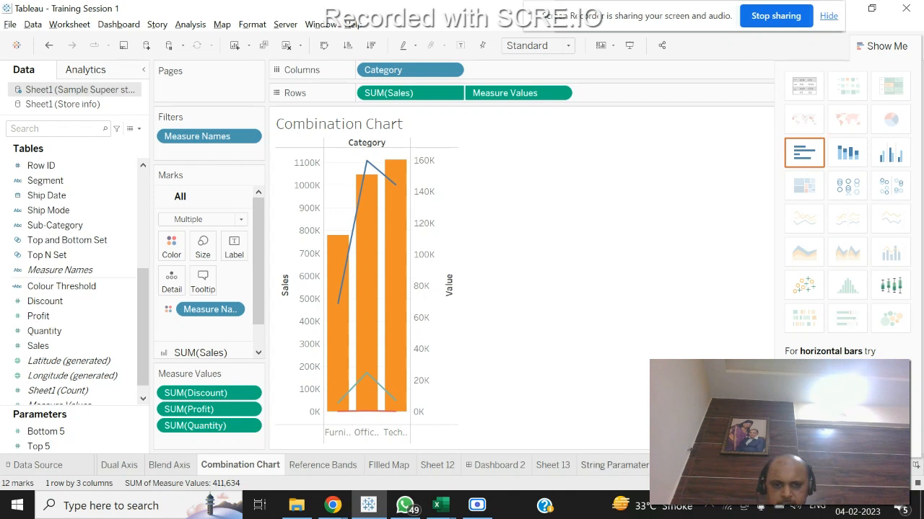
Review the String Paramater bar chart and the Symbol Map, hiding the Show Me chart suggestions.
{"action": "left_click", "coordinate": [616, 466]}
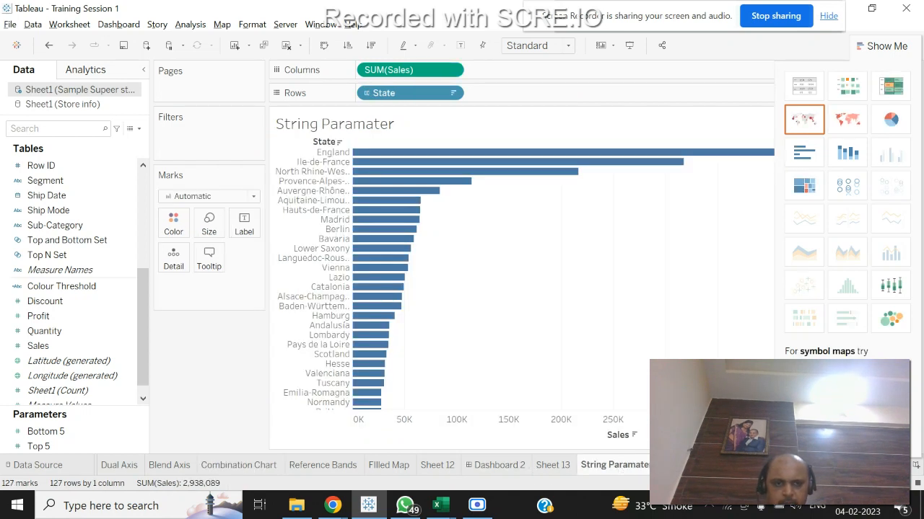
{"action": "left_click", "coordinate": [884, 45]}
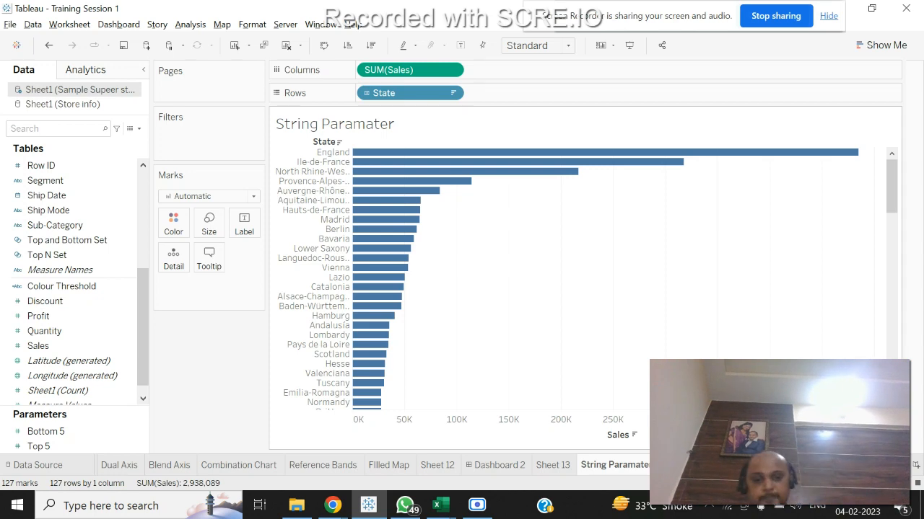
{"action": "left_click", "coordinate": [684, 466]}
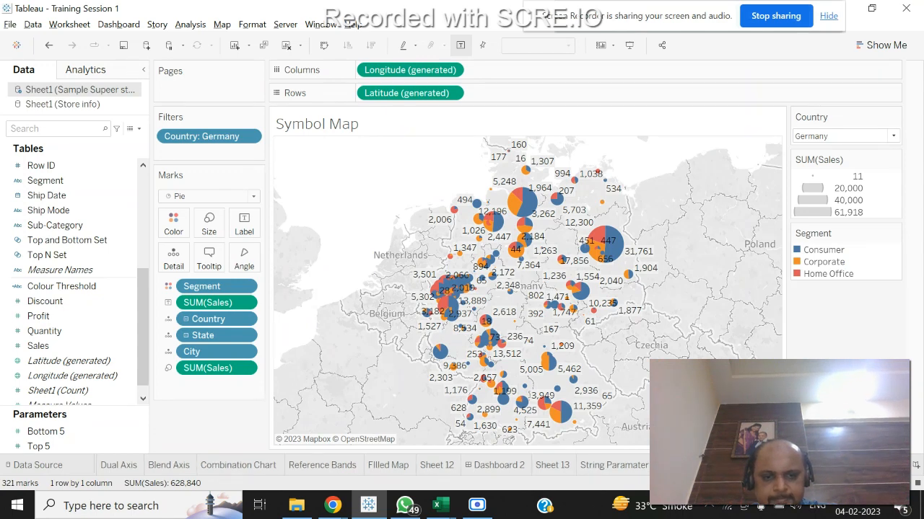
{"action": "left_click", "coordinate": [600, 466]}
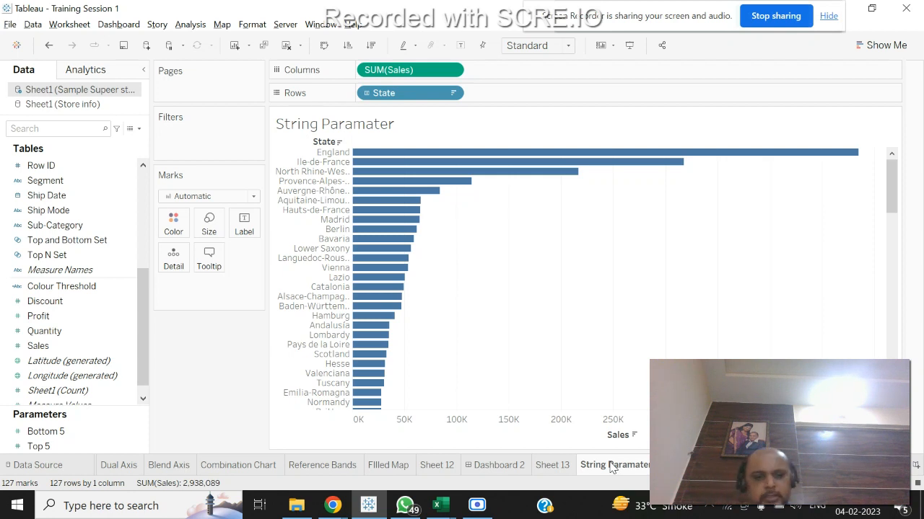
Create a new worksheet and add City to the rows with all of its members.
{"action": "key", "text": "ctrl+m"}
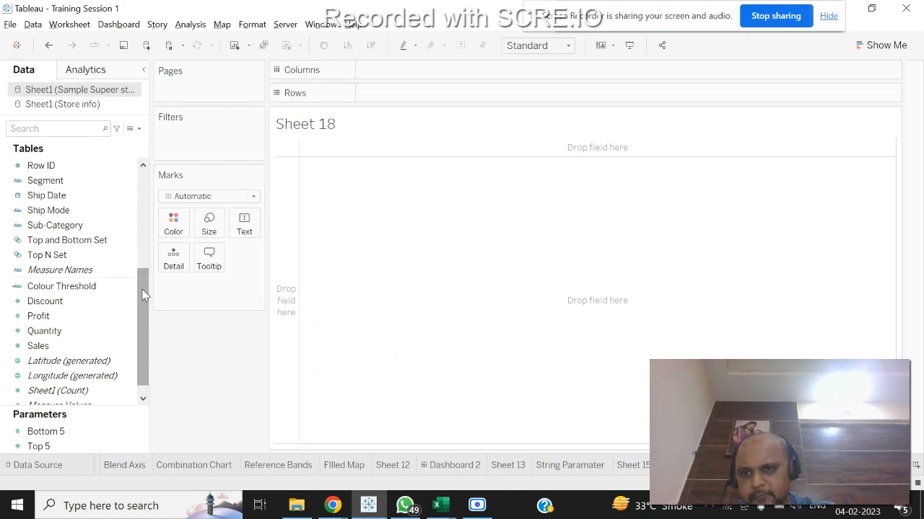
{"action": "left_click_drag", "start_coordinate": [144, 274], "coordinate": [143, 177]}
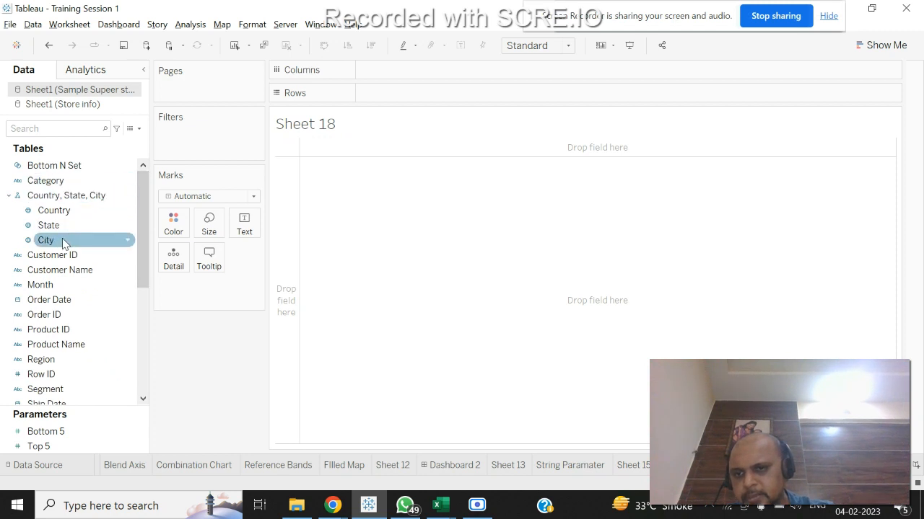
{"action": "left_click_drag", "start_coordinate": [62, 244], "coordinate": [469, 97]}
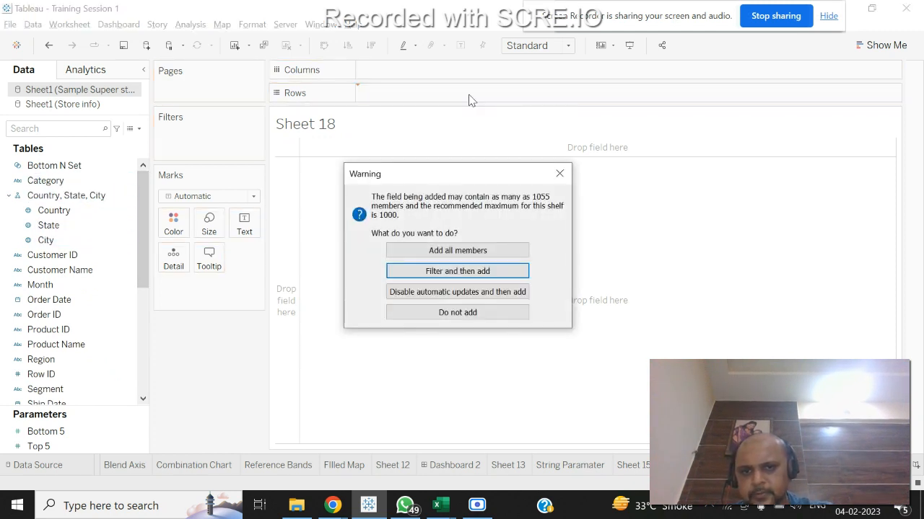
{"action": "left_click", "coordinate": [448, 247]}
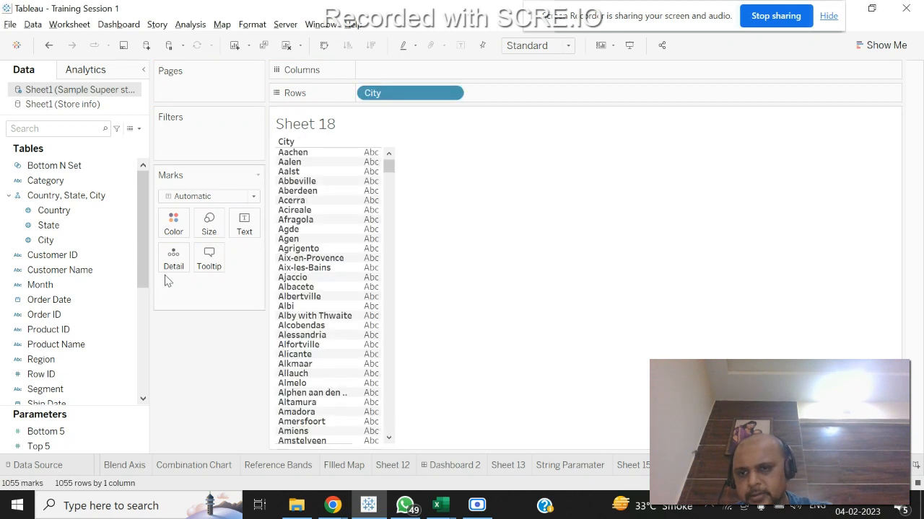
Add Sales to the columns and sort the cities in descending order of sales.
{"action": "left_click_drag", "start_coordinate": [142, 256], "coordinate": [138, 364]}
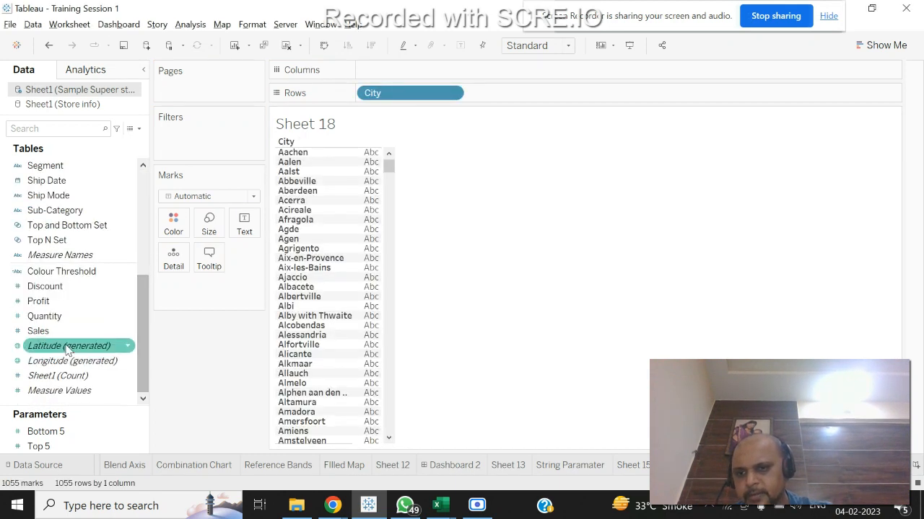
{"action": "left_click_drag", "start_coordinate": [38, 330], "coordinate": [428, 70]}
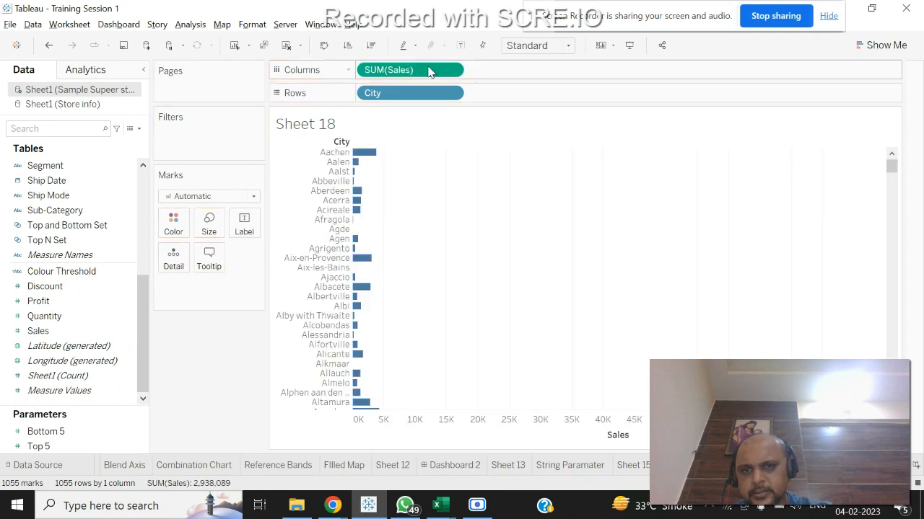
{"action": "left_click", "coordinate": [371, 46]}
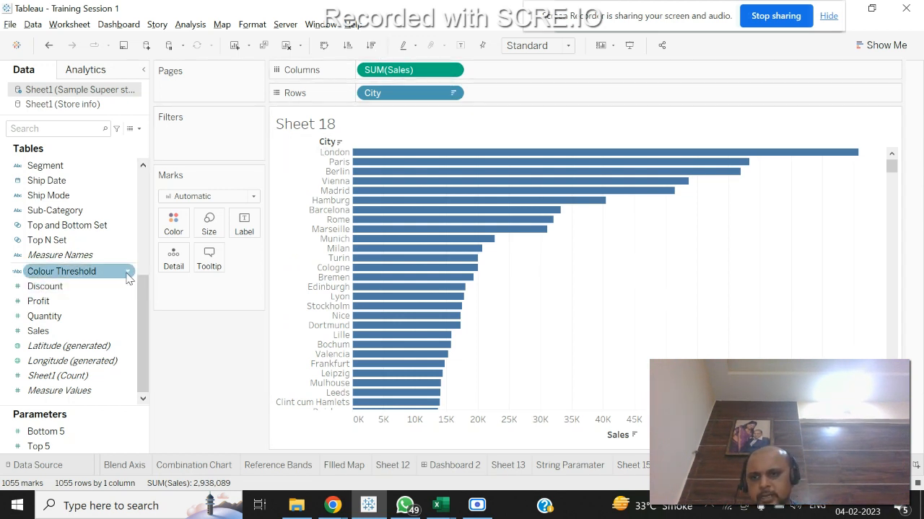
Filter City to the top 10 by sum of Sales.
{"action": "left_click_drag", "start_coordinate": [142, 303], "coordinate": [168, 191]}
{"action": "left_click", "coordinate": [93, 211]}
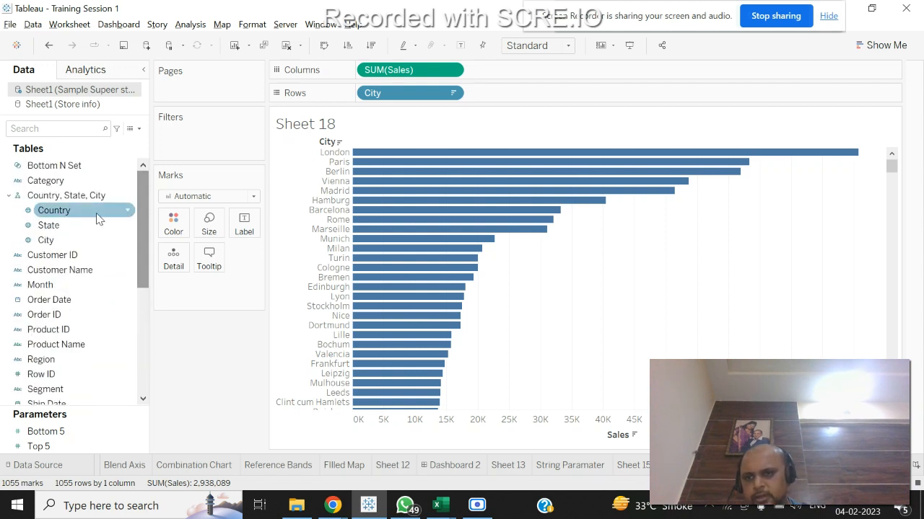
{"action": "left_click", "coordinate": [82, 226]}
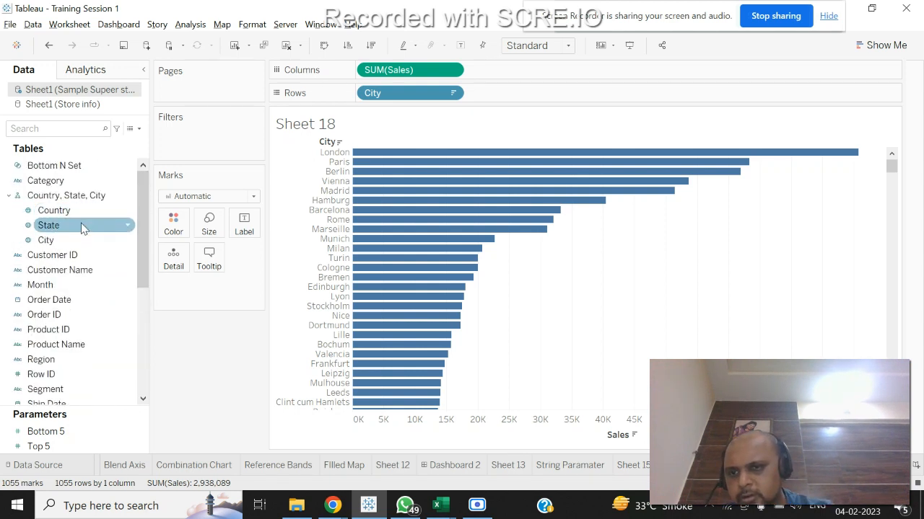
{"action": "left_click", "coordinate": [82, 240]}
{"action": "left_click_drag", "start_coordinate": [164, 171], "coordinate": [192, 140]}
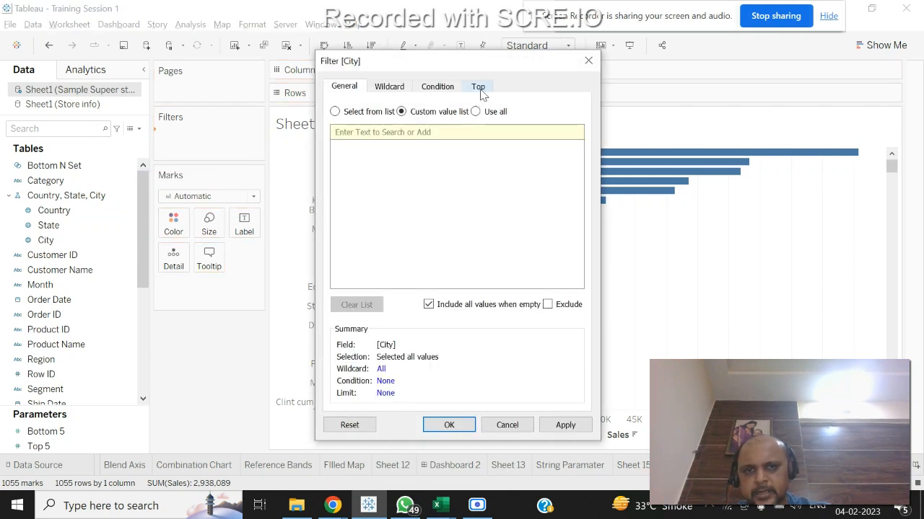
{"action": "left_click", "coordinate": [478, 87]}
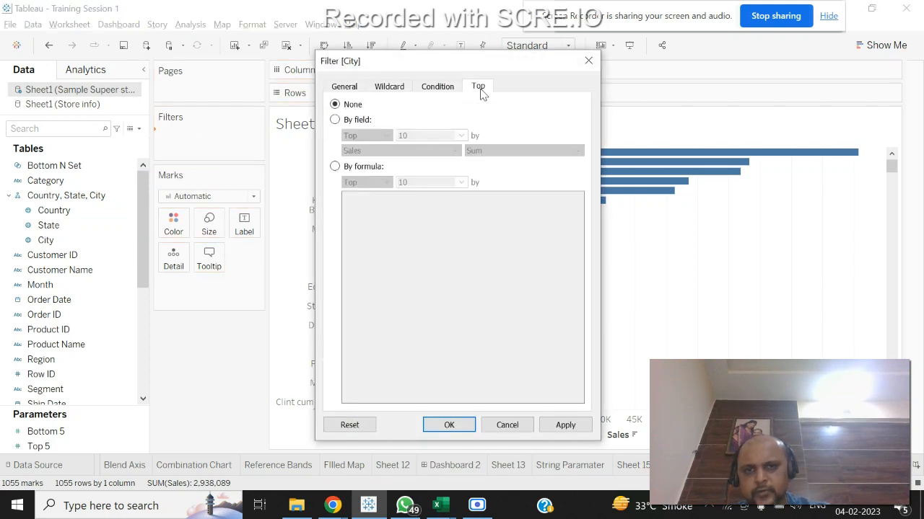
{"action": "left_click", "coordinate": [335, 120]}
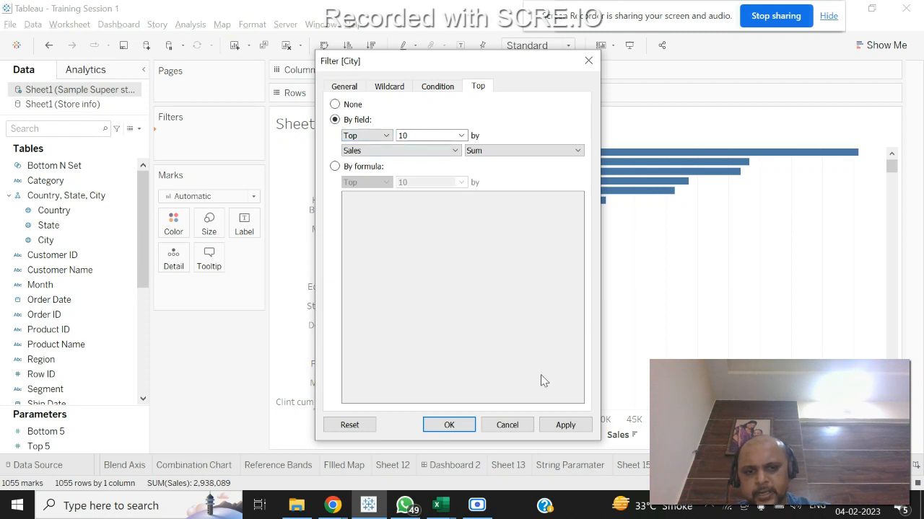
{"action": "left_click", "coordinate": [561, 425]}
{"action": "left_click", "coordinate": [448, 426]}
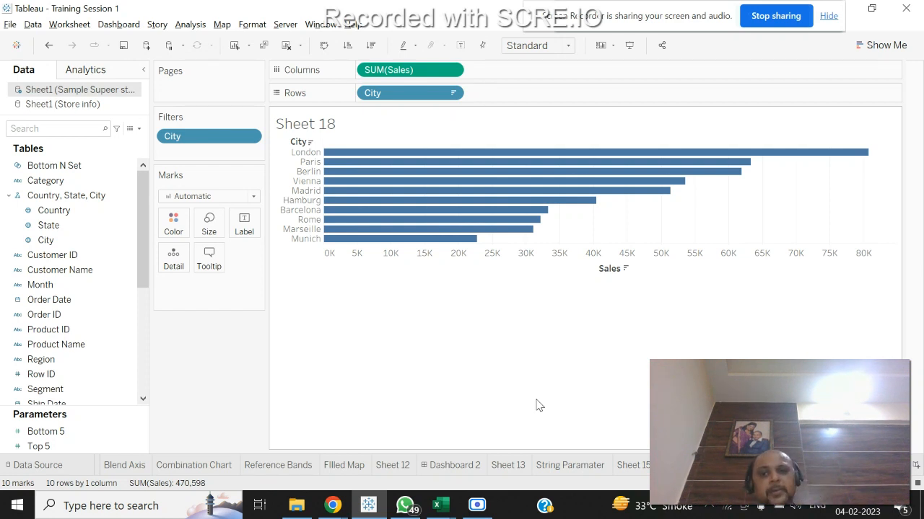
Start a new parameter and set its data type to Integer.
{"action": "left_click", "coordinate": [140, 130]}
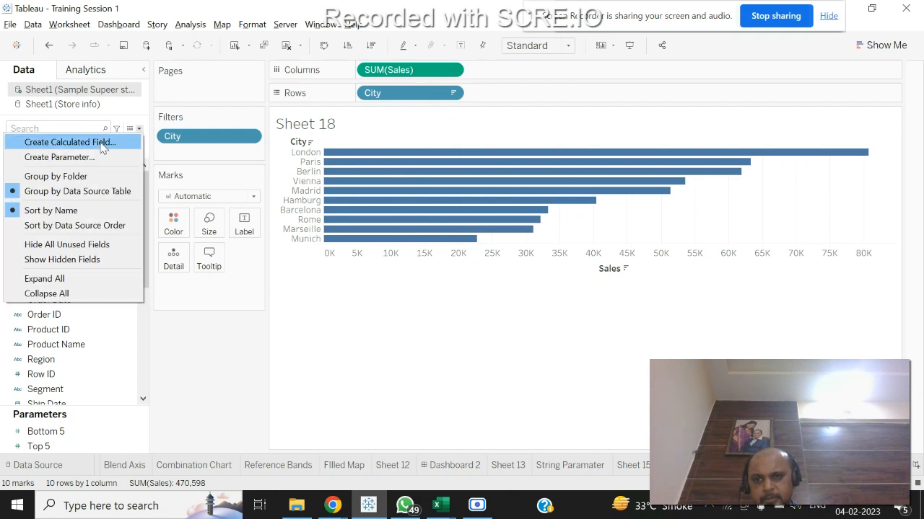
{"action": "left_click", "coordinate": [86, 156]}
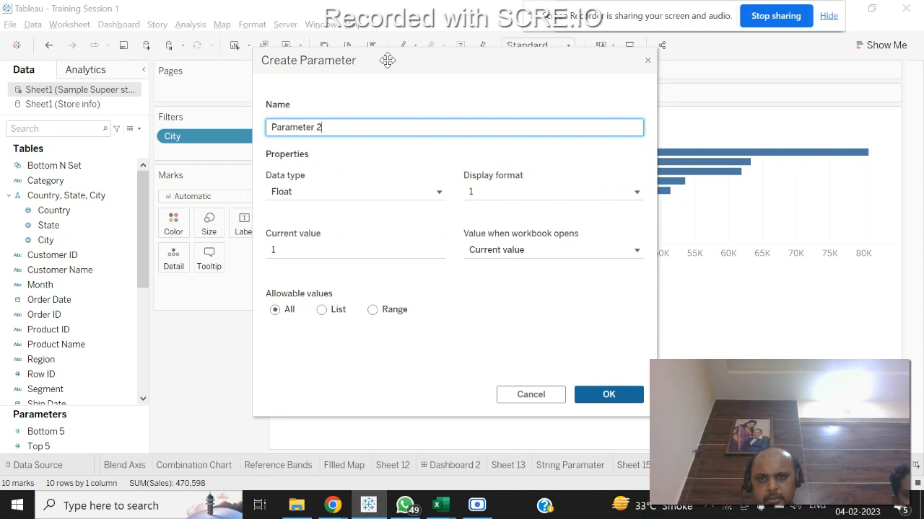
{"action": "left_click_drag", "start_coordinate": [392, 68], "coordinate": [478, 78]}
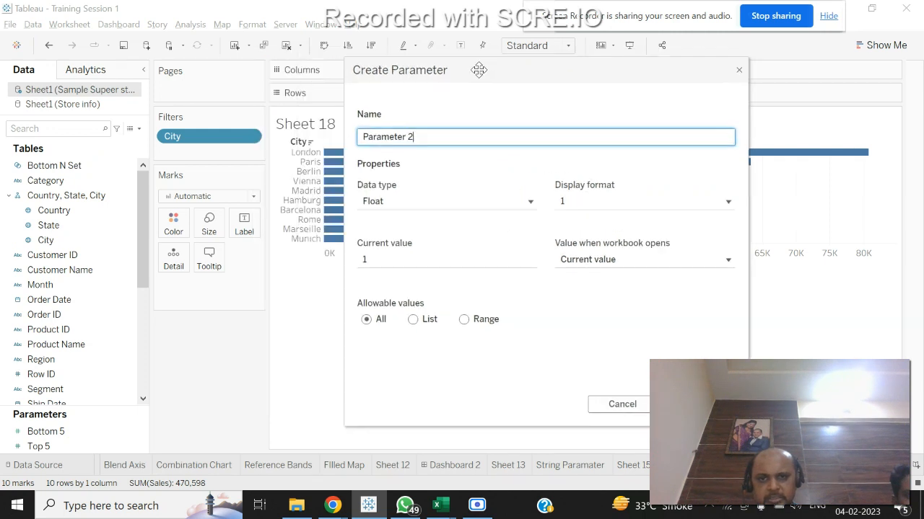
{"action": "left_click", "coordinate": [396, 206]}
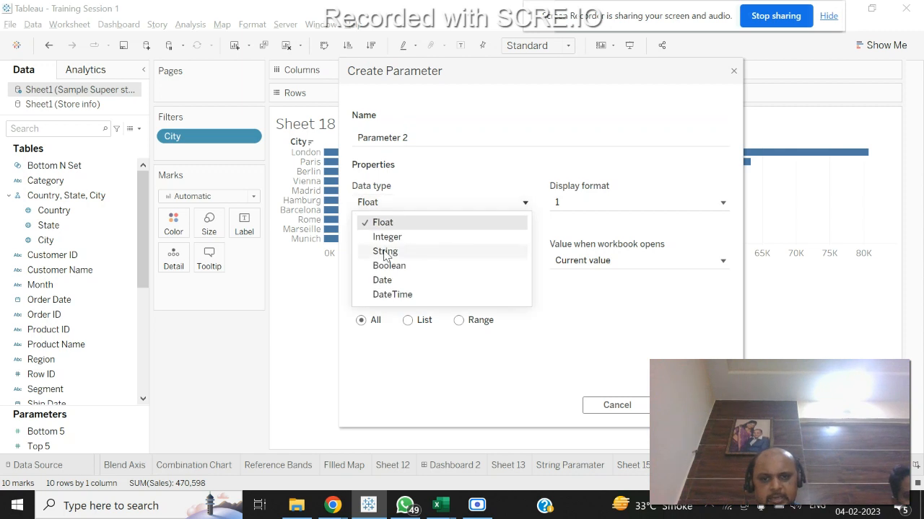
{"action": "left_click", "coordinate": [386, 237]}
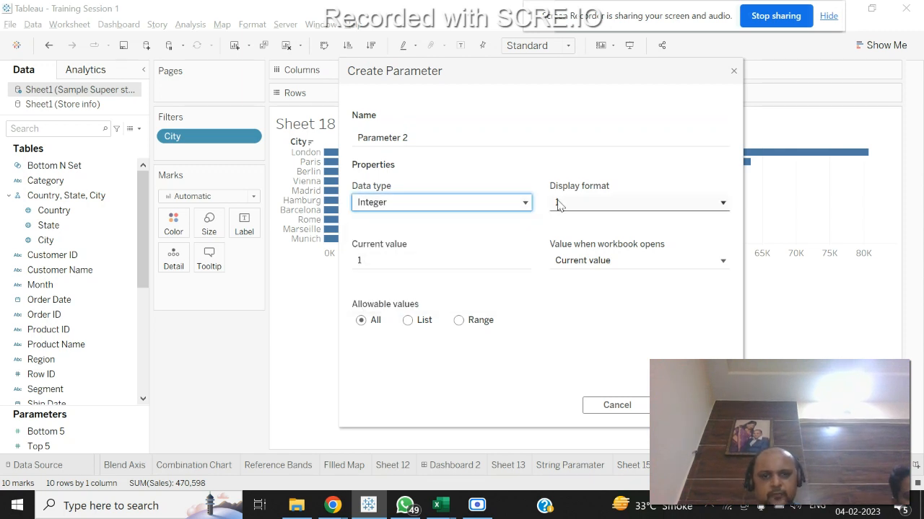
{"action": "left_click", "coordinate": [363, 261]}
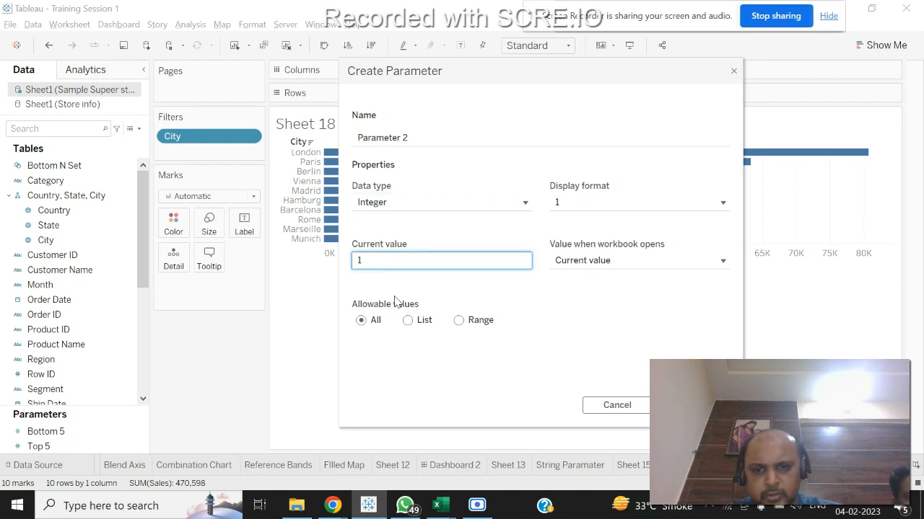
Restrict the parameter's allowable values to a range with a maximum of 30 and a step size of 1.
{"action": "left_click", "coordinate": [459, 321]}
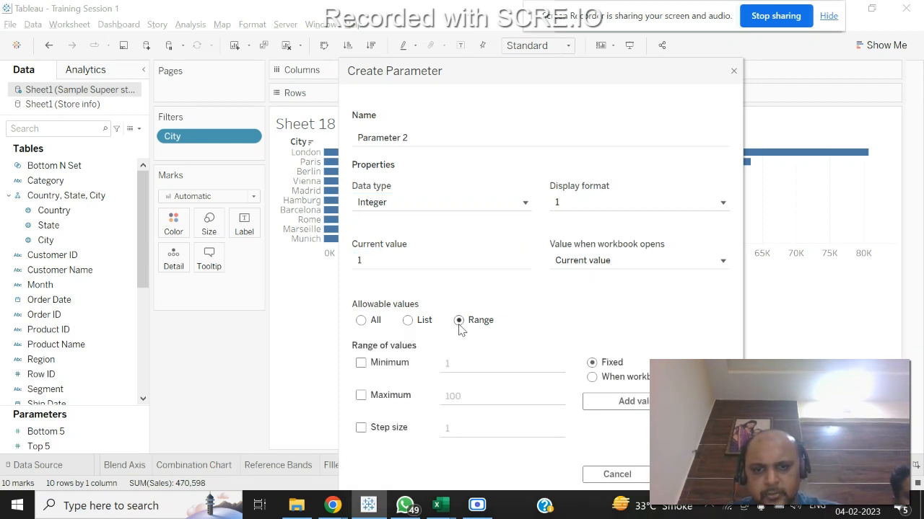
{"action": "left_click", "coordinate": [362, 397]}
{"action": "left_click", "coordinate": [465, 398]}
{"action": "key", "text": "BackSpace"}
{"action": "key", "text": "BackSpace"}
{"action": "key", "text": "BackSpace"}
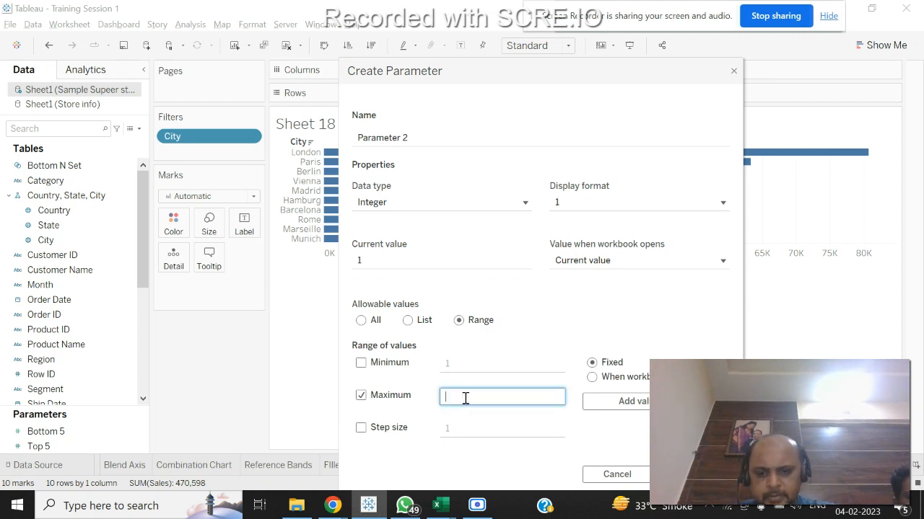
{"action": "type", "text": "30"}
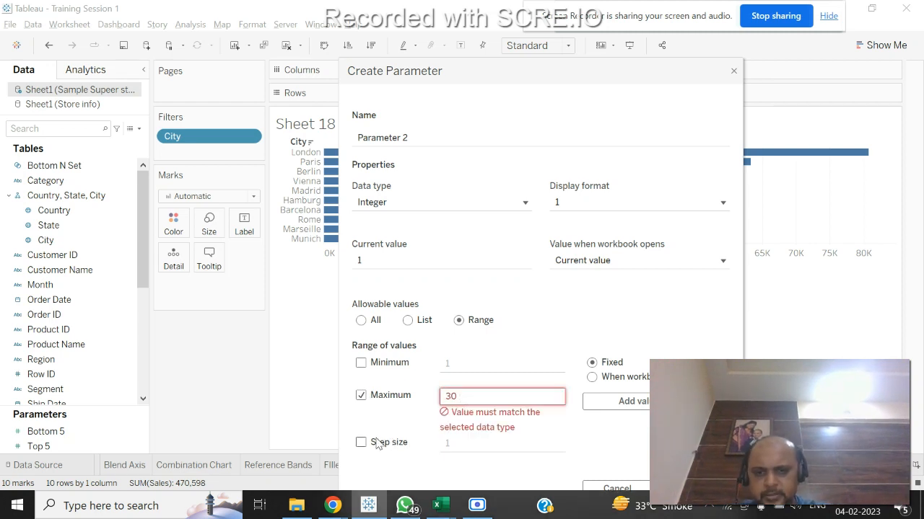
{"action": "left_click", "coordinate": [361, 428]}
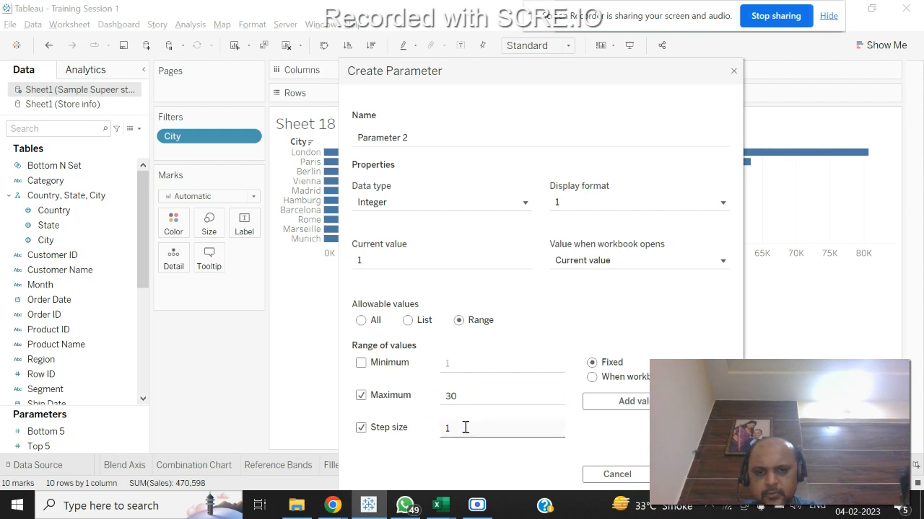
Name the parameter Top N and create it.
{"action": "left_click", "coordinate": [427, 131]}
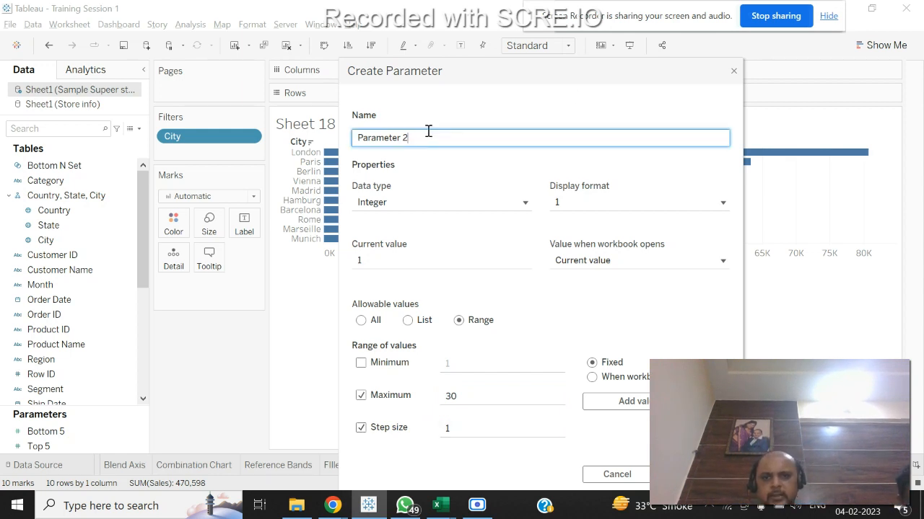
{"action": "left_click_drag", "start_coordinate": [426, 131], "coordinate": [354, 137]}
{"action": "type", "text": "TOp"}
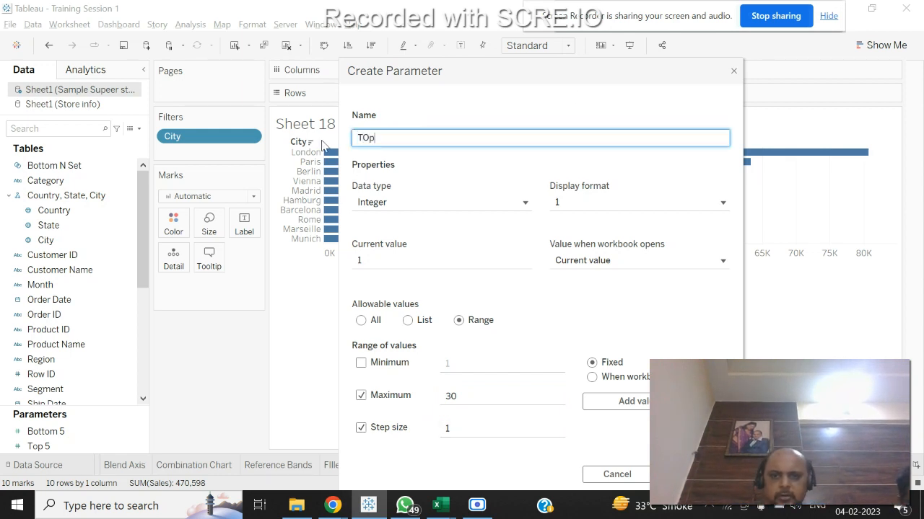
{"action": "key", "text": "BackSpace"}
{"action": "key", "text": "BackSpace"}
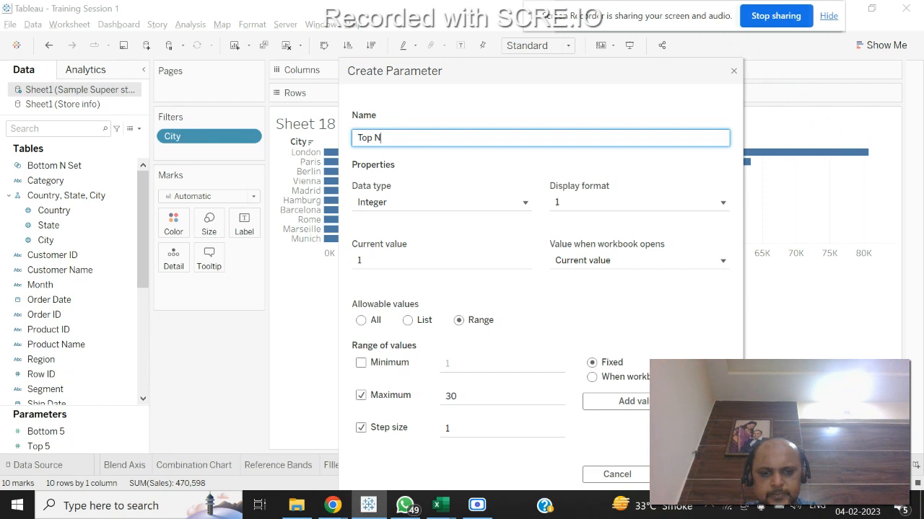
{"action": "key", "text": "Return"}
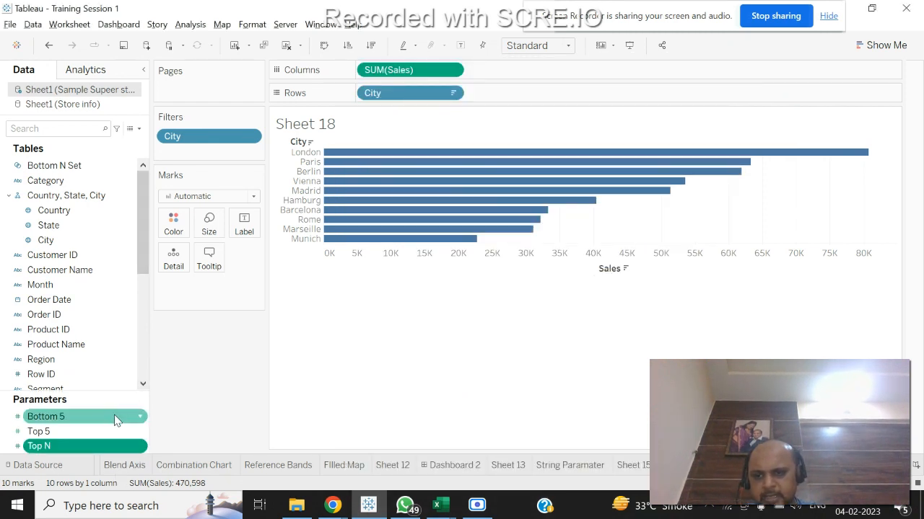
Show the Top N parameter control on the city sales sheet.
{"action": "left_click_drag", "start_coordinate": [144, 206], "coordinate": [144, 290]}
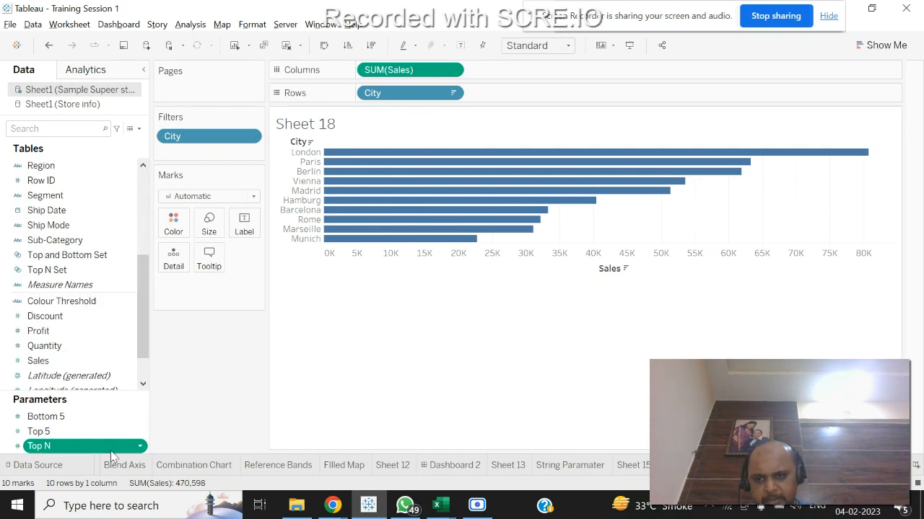
{"action": "left_click", "coordinate": [140, 448]}
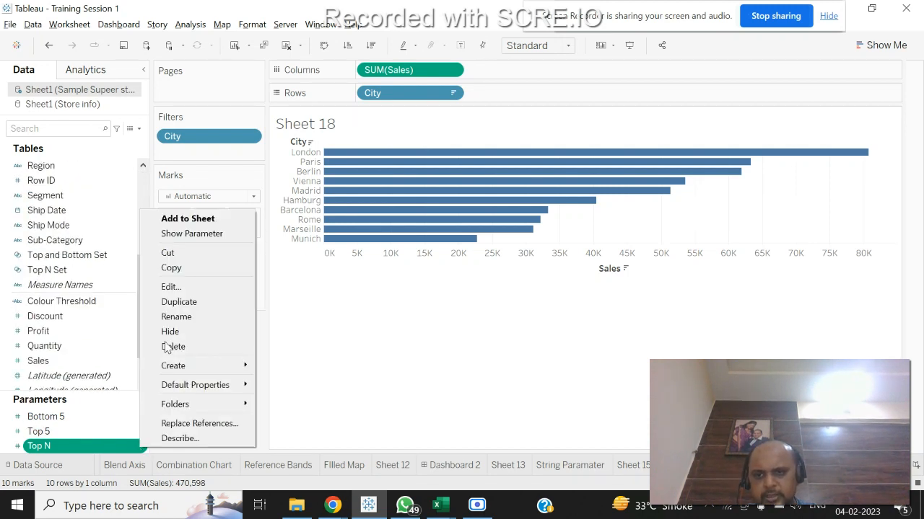
{"action": "left_click", "coordinate": [202, 244]}
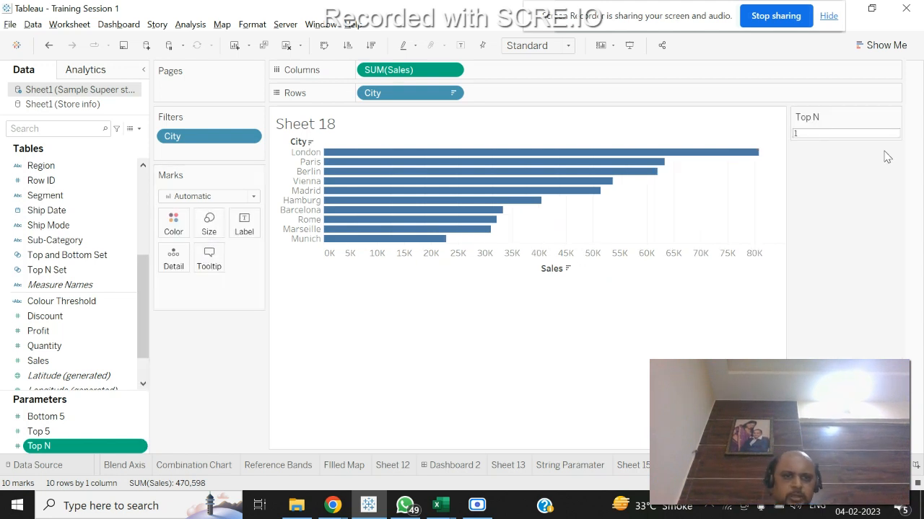
Set the Top N parameter to 5 and keep its control in Type In mode.
{"action": "left_click", "coordinate": [850, 132]}
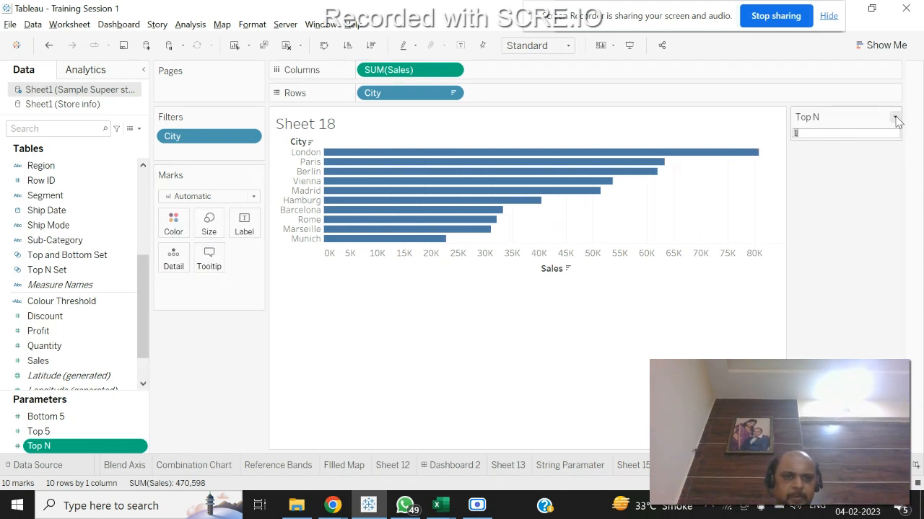
{"action": "left_click", "coordinate": [895, 116]}
{"action": "left_click", "coordinate": [868, 120]}
{"action": "left_click", "coordinate": [832, 135]}
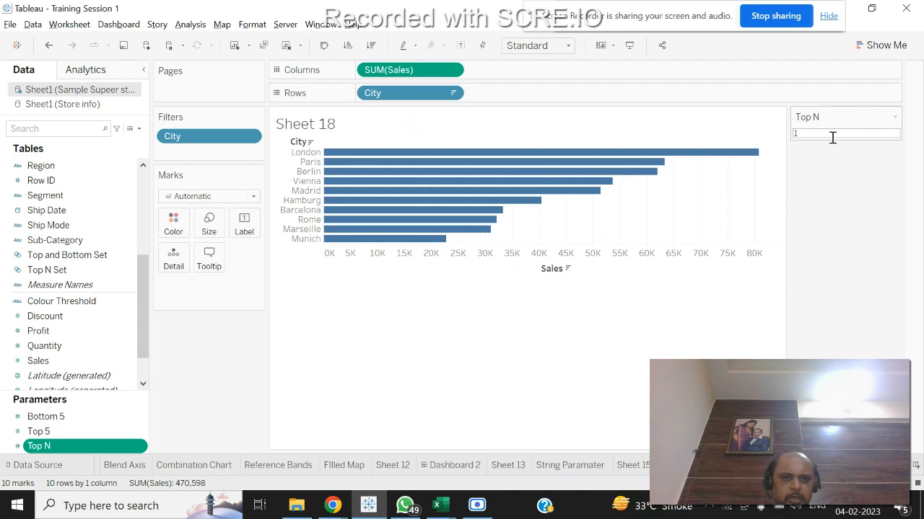
{"action": "type", "text": "5"}
{"action": "key", "text": "Return"}
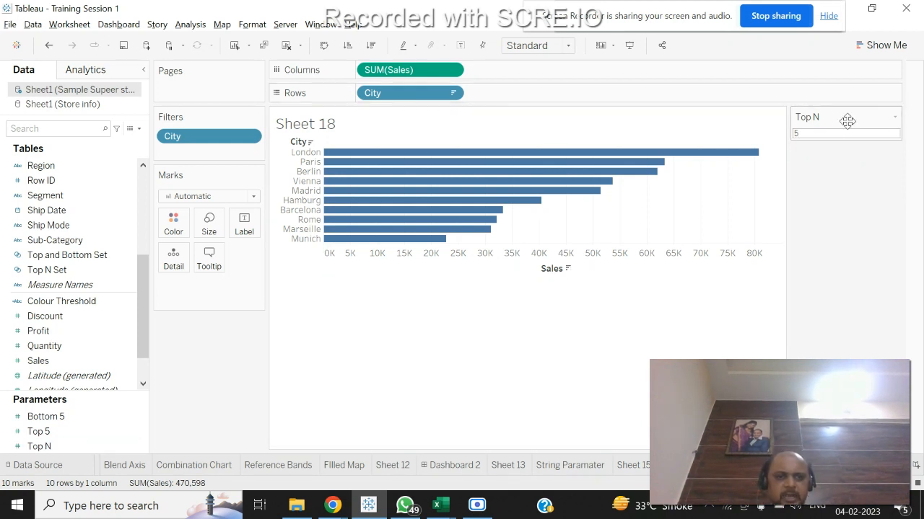
{"action": "left_click", "coordinate": [894, 117]}
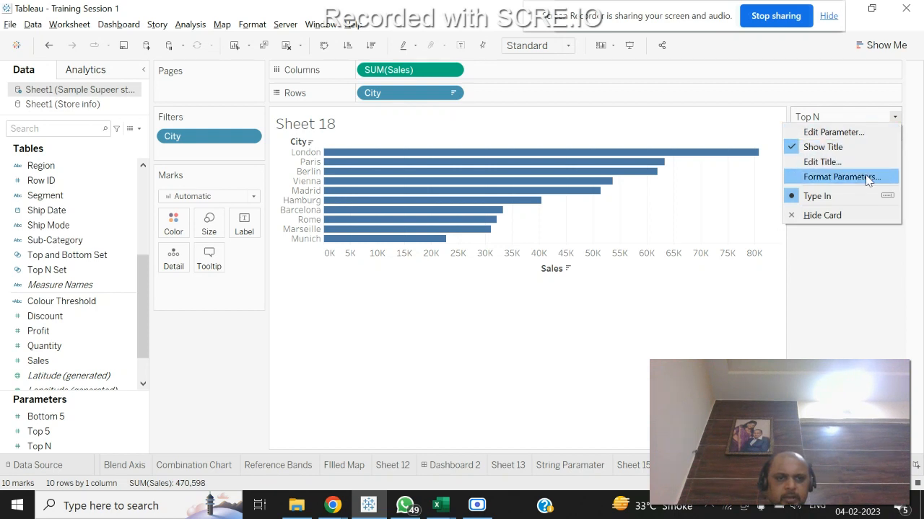
{"action": "left_click", "coordinate": [859, 199]}
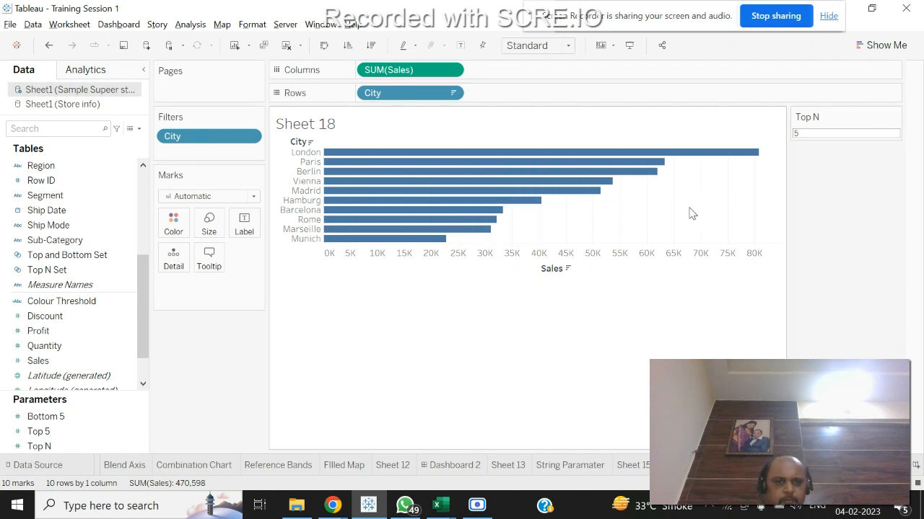
Limit the City filter to the top cities by sum of Sales, using the Top N parameter as the count.
{"action": "left_click", "coordinate": [250, 138]}
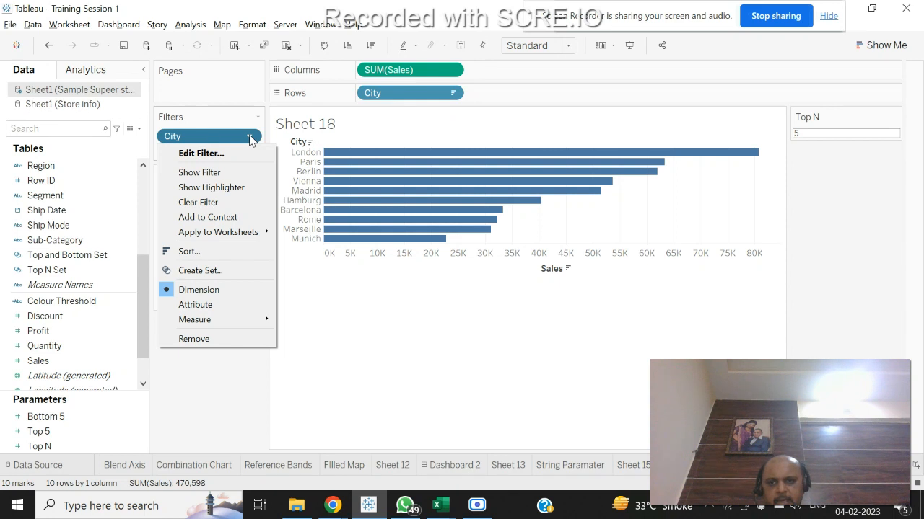
{"action": "left_click", "coordinate": [228, 153]}
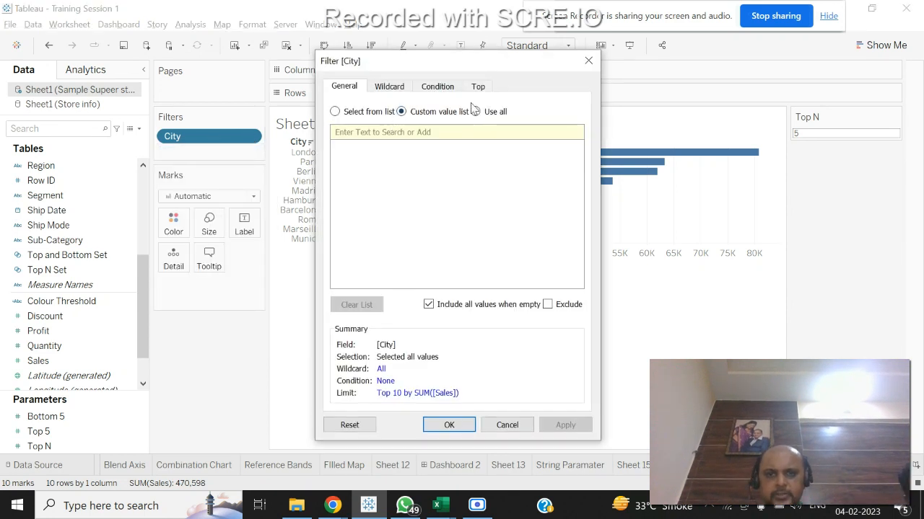
{"action": "left_click", "coordinate": [478, 86]}
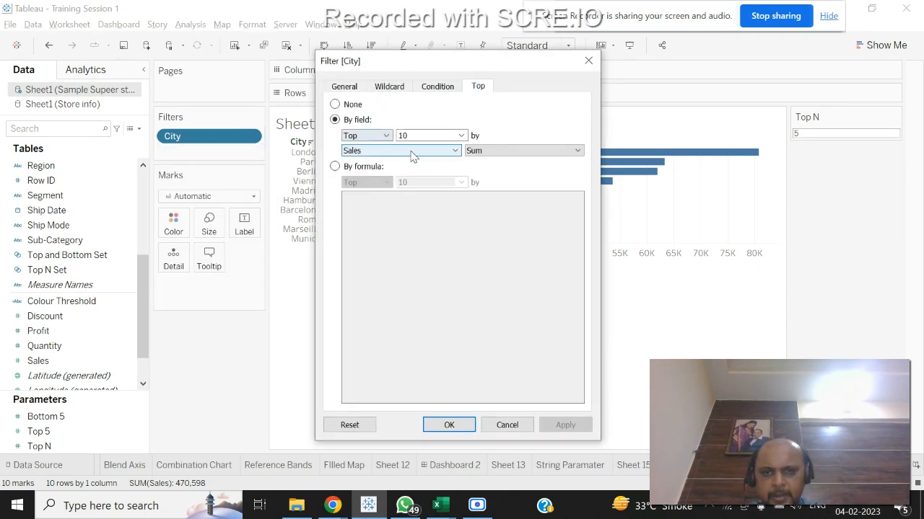
{"action": "left_click", "coordinate": [460, 135]}
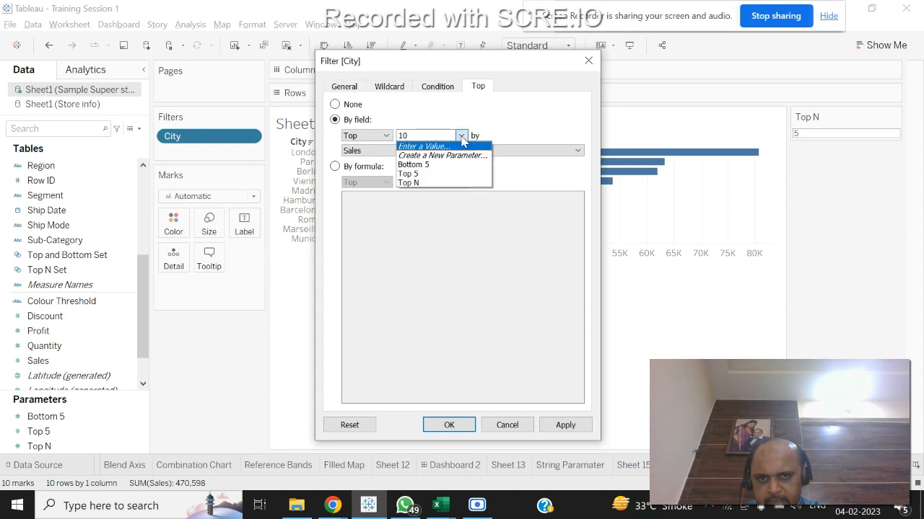
{"action": "left_click", "coordinate": [409, 183]}
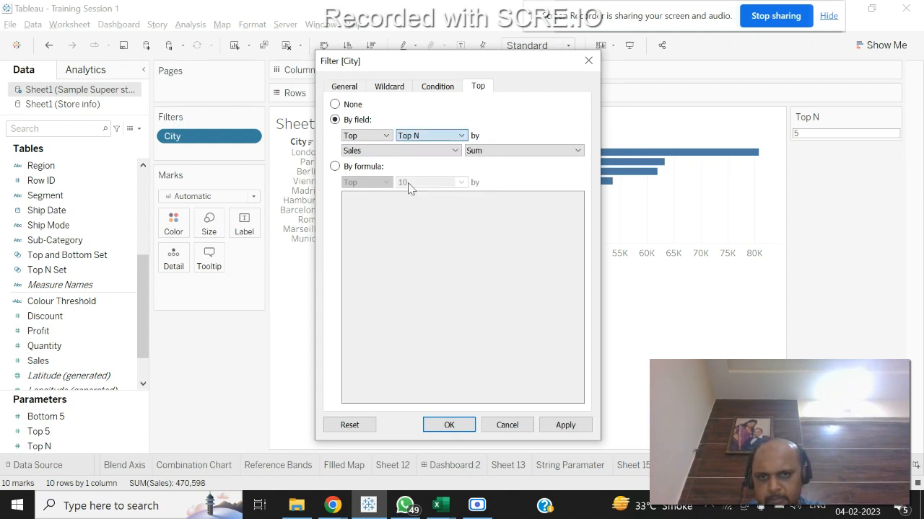
{"action": "left_click", "coordinate": [550, 426]}
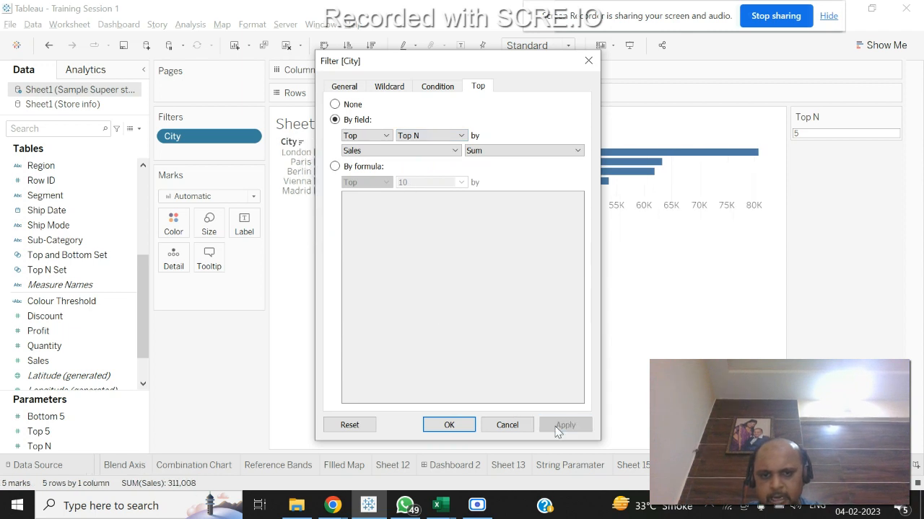
{"action": "left_click", "coordinate": [449, 426]}
Try the Top N parameter on the city chart with the values 10 and 30.
{"action": "left_click", "coordinate": [832, 135]}
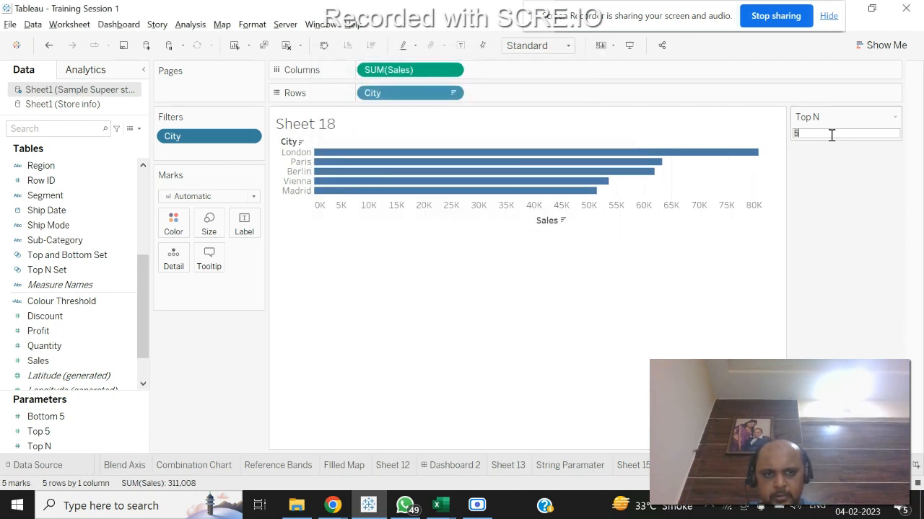
{"action": "type", "text": "10"}
{"action": "key", "text": "Return"}
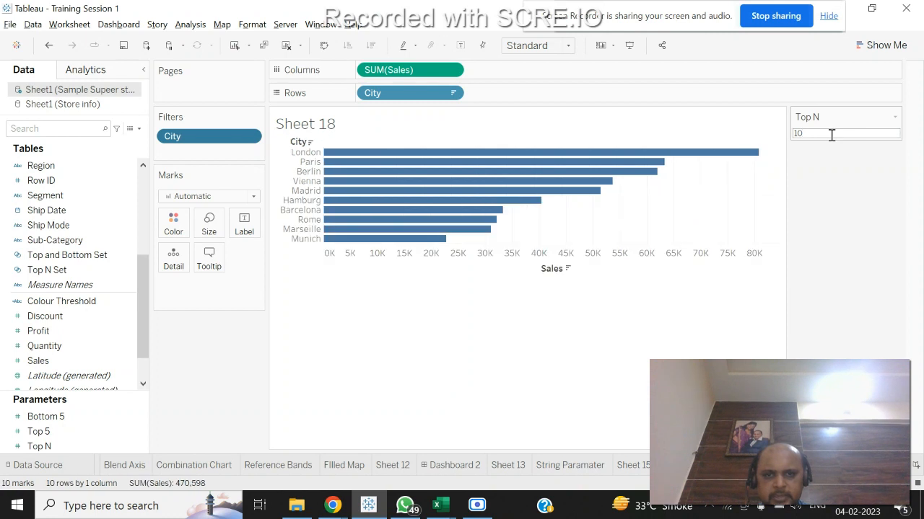
{"action": "left_click", "coordinate": [845, 136]}
{"action": "key", "text": "BackSpace"}
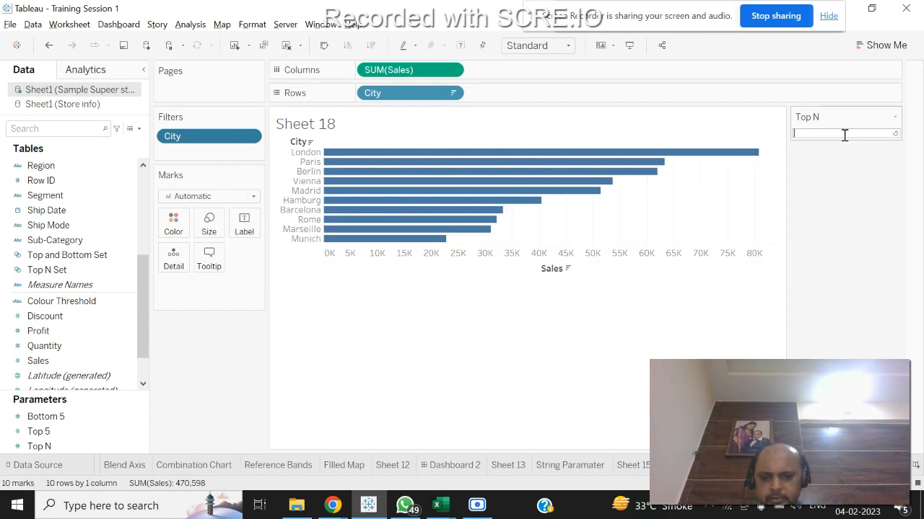
{"action": "type", "text": "30"}
{"action": "key", "text": "Return"}
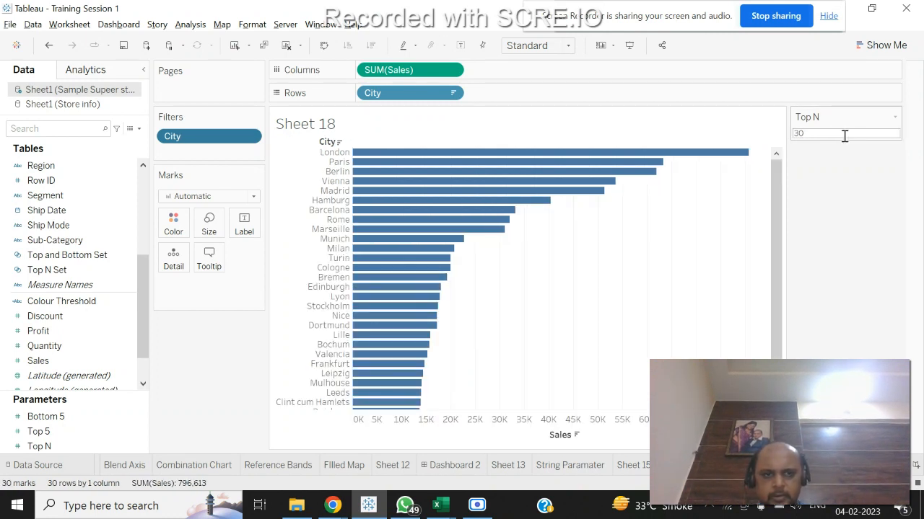
Try a Top N value of 50 and check the allowable range in the parameter's settings.
{"action": "type", "text": "50"}
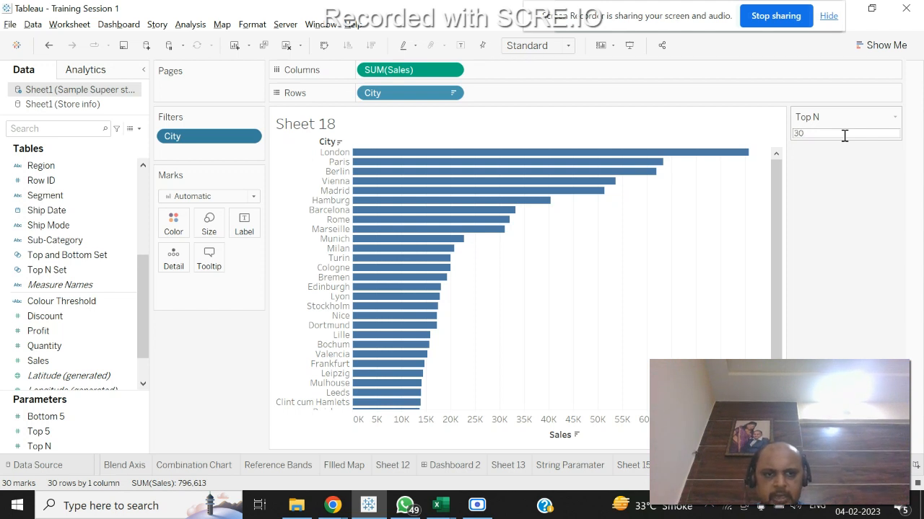
{"action": "left_click", "coordinate": [815, 132]}
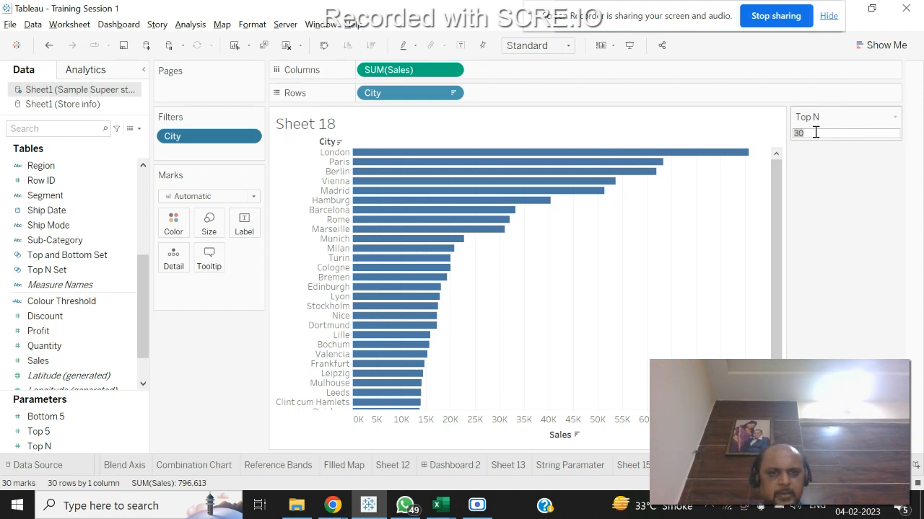
{"action": "left_click", "coordinate": [895, 119]}
{"action": "left_click", "coordinate": [857, 131]}
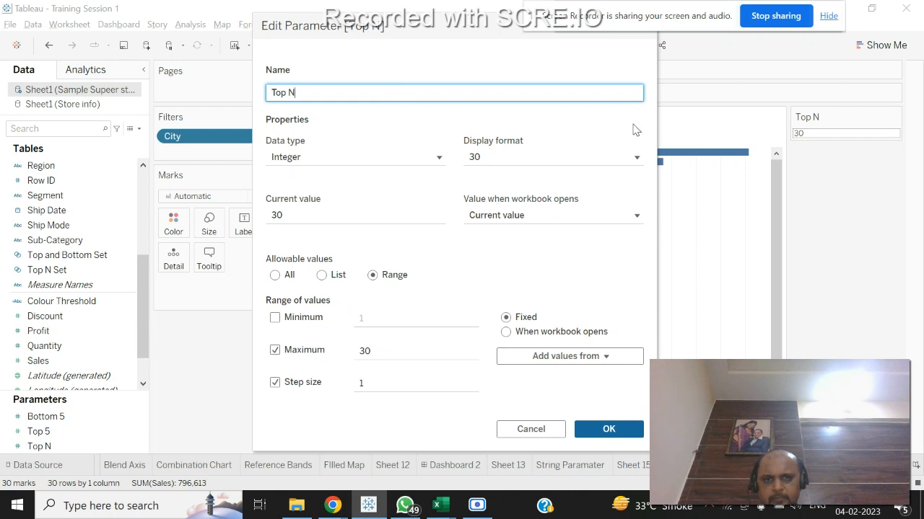
{"action": "left_click", "coordinate": [608, 429]}
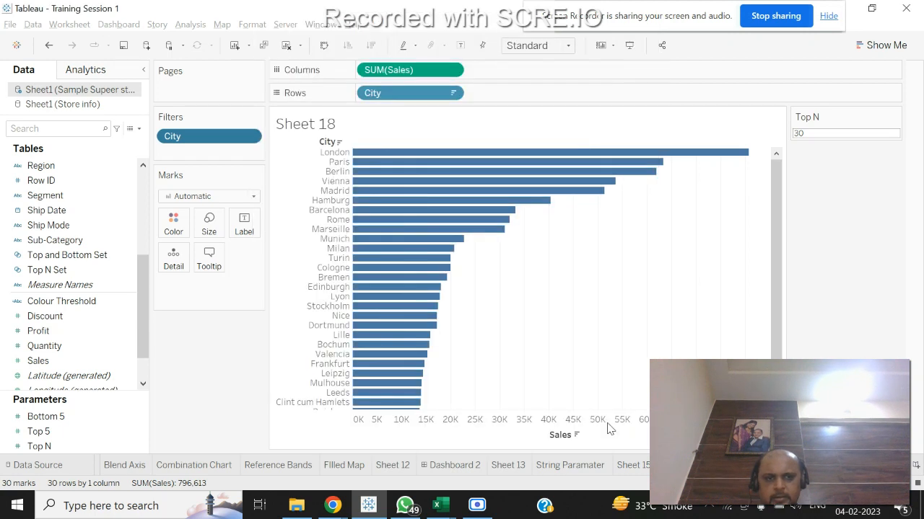
Set the Top N parameter to 20, and set it to 30 after that.
{"action": "left_click", "coordinate": [879, 135]}
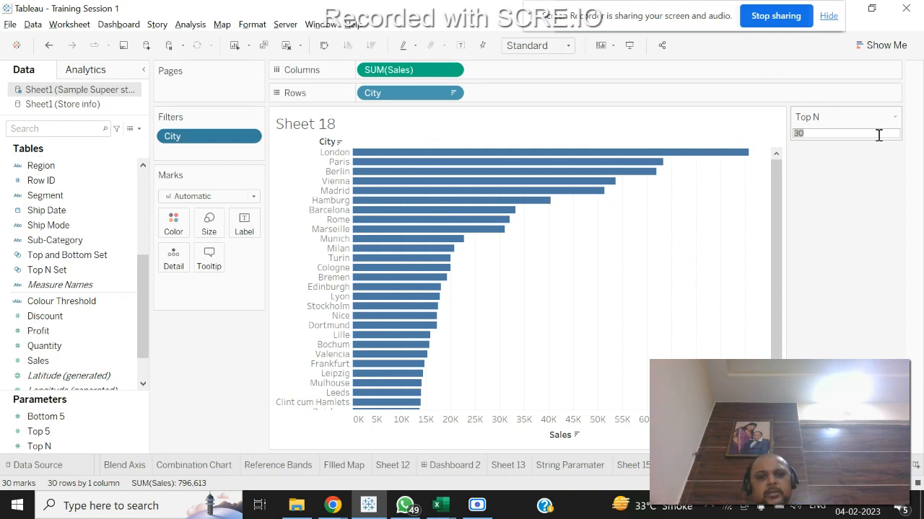
{"action": "type", "text": "20"}
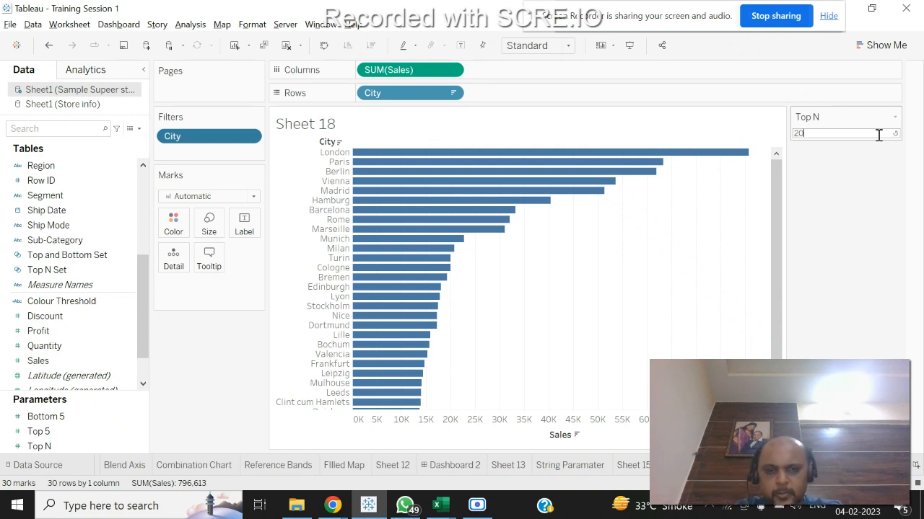
{"action": "key", "text": "Return"}
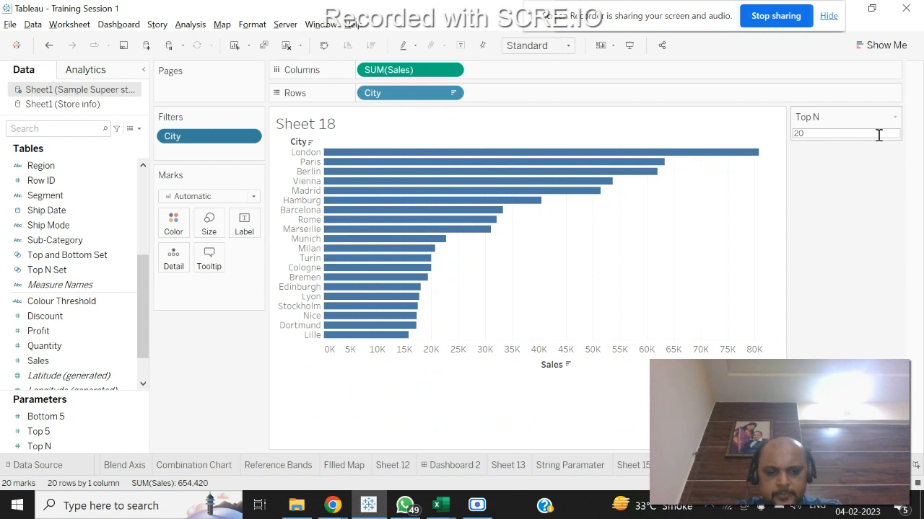
{"action": "left_click", "coordinate": [878, 134]}
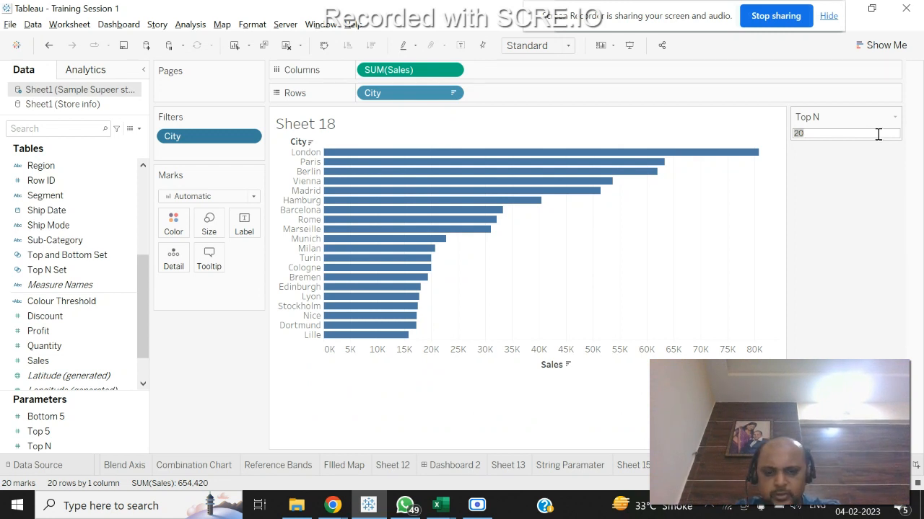
{"action": "type", "text": "30"}
{"action": "key", "text": "Return"}
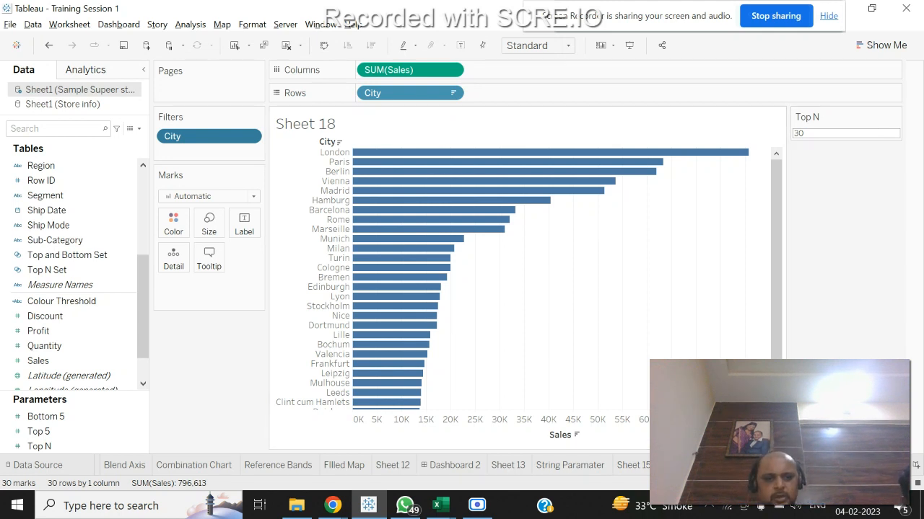
Rename the city sales sheet as Intiger Paramater.
{"action": "right_click", "coordinate": [850, 465]}
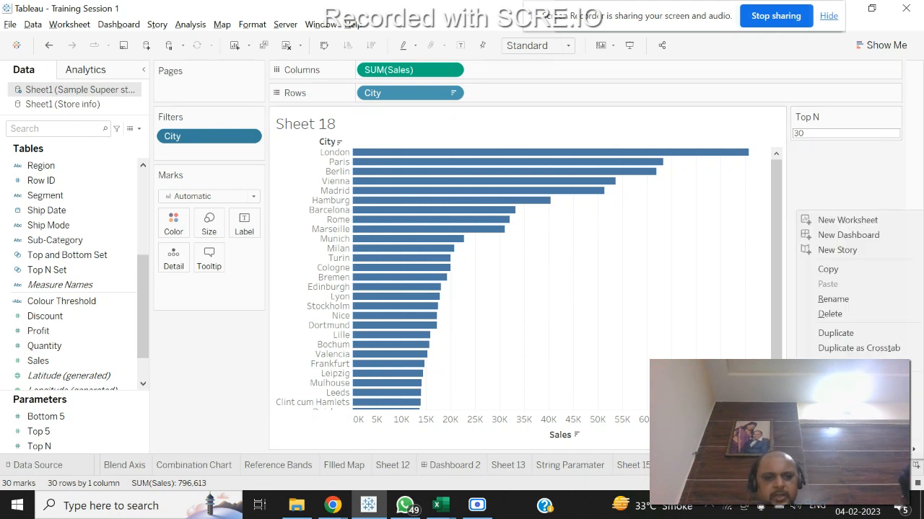
{"action": "left_click", "coordinate": [865, 298]}
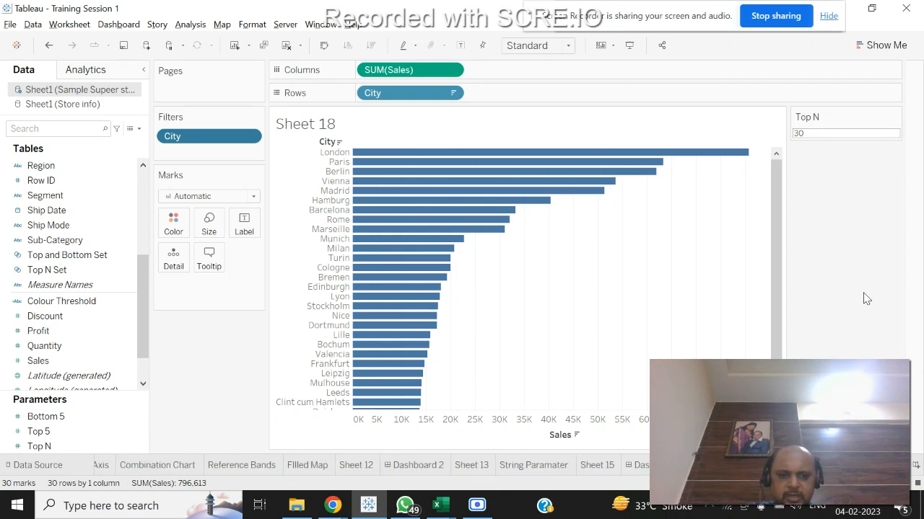
{"action": "left_click", "coordinate": [858, 288]}
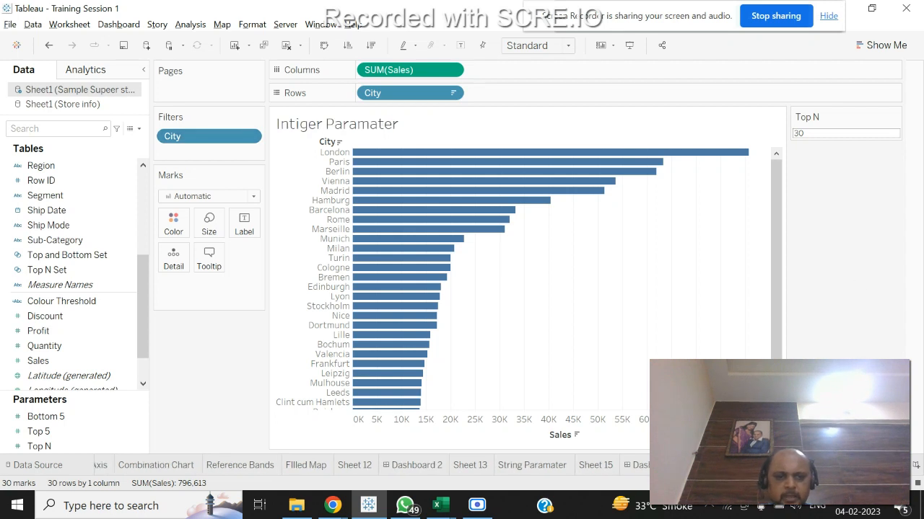
Add a new worksheet and rename it String Paramater... with three trailing dots.
{"action": "left_click", "coordinate": [881, 465]}
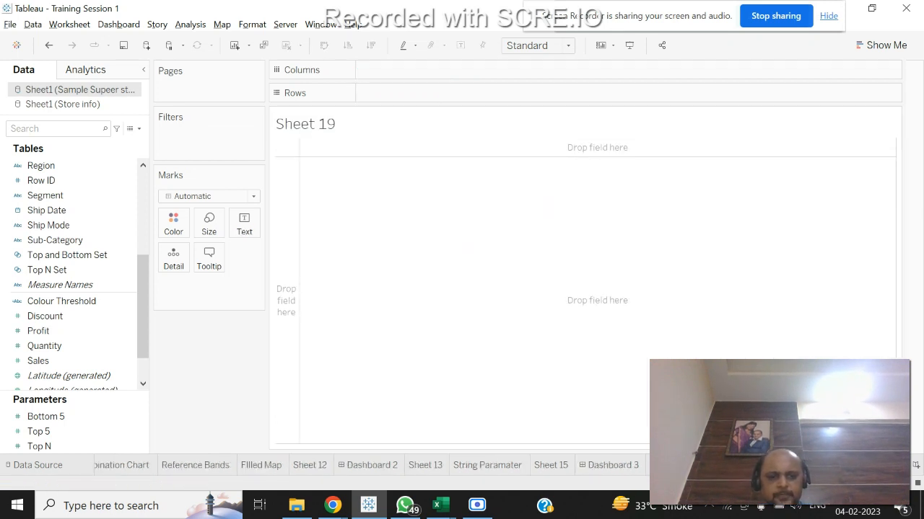
{"action": "right_click", "coordinate": [796, 213]}
{"action": "left_click", "coordinate": [863, 313]}
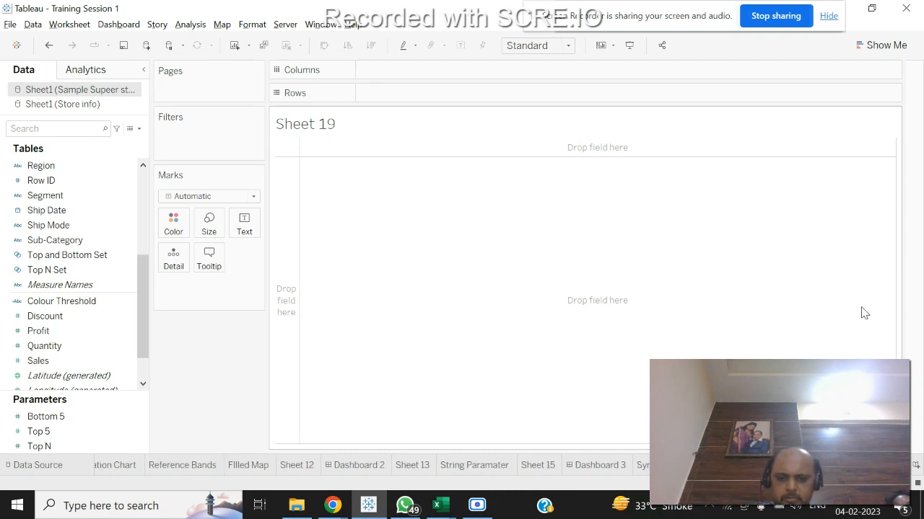
{"action": "left_click", "coordinate": [791, 306]}
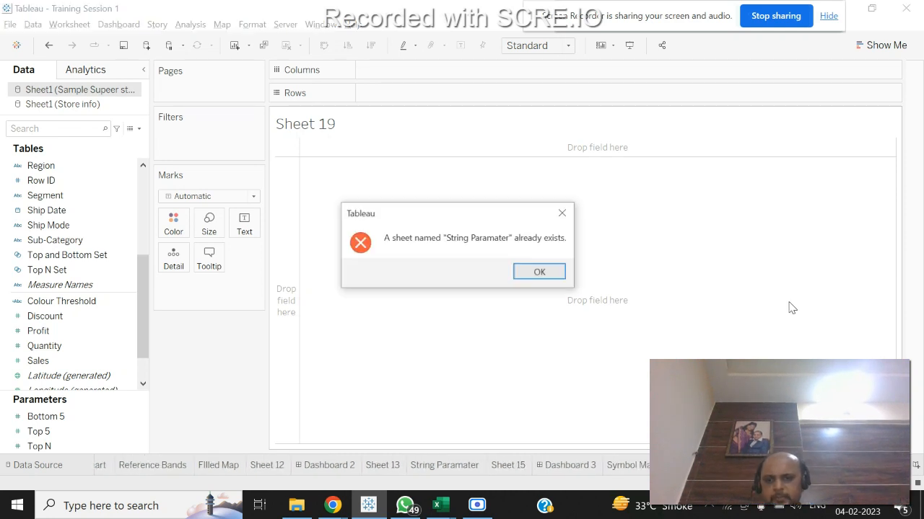
{"action": "left_click", "coordinate": [540, 274]}
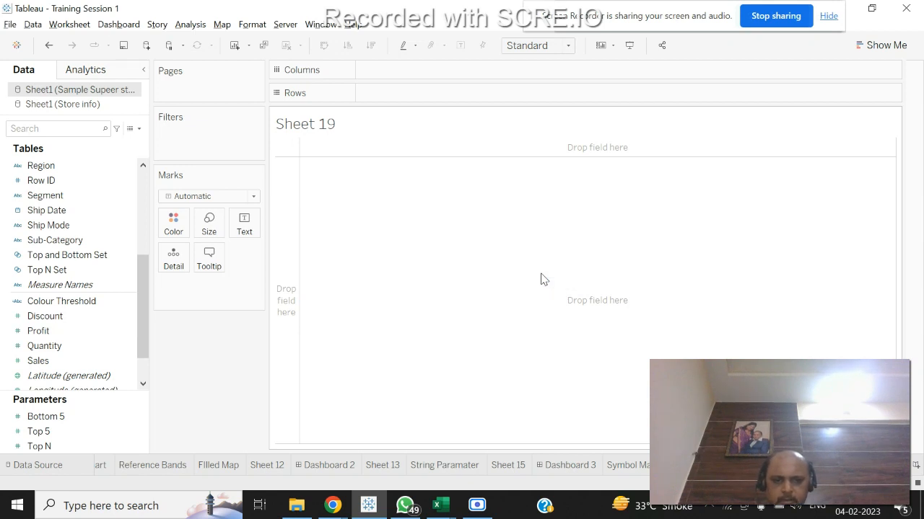
{"action": "type", "text": "..."}
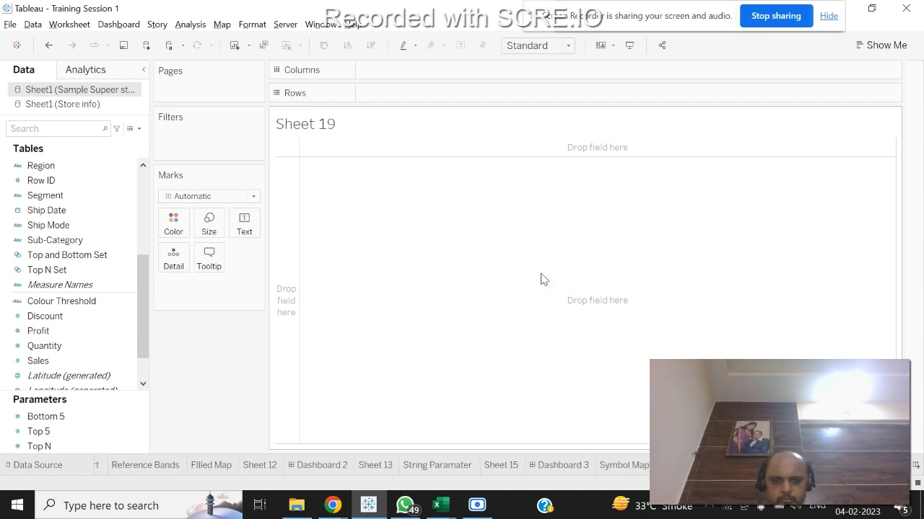
{"action": "left_click", "coordinate": [540, 280]}
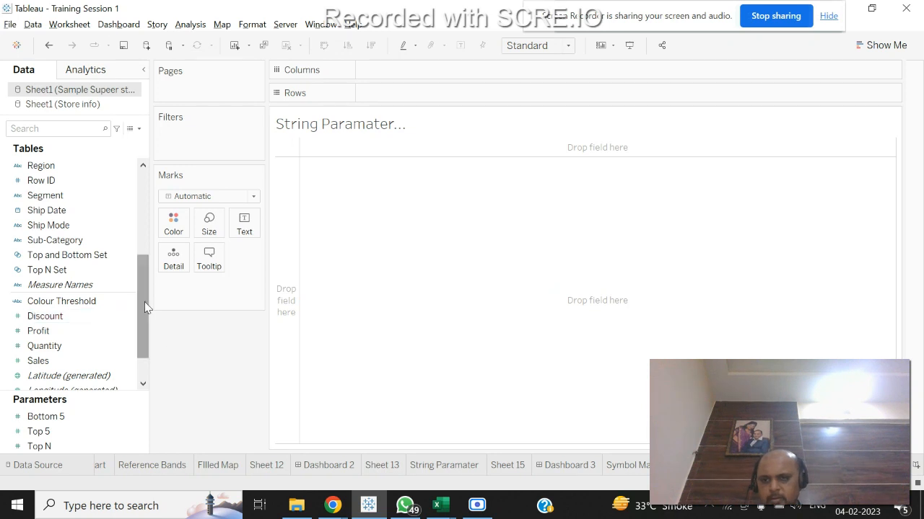
Create a new parameter named Select value with the String data type.
{"action": "left_click_drag", "start_coordinate": [144, 302], "coordinate": [147, 366]}
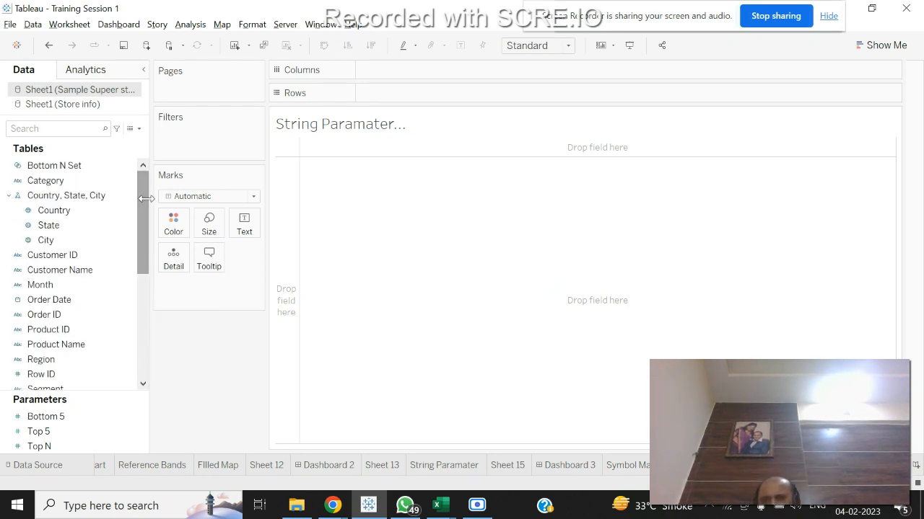
{"action": "left_click", "coordinate": [139, 129]}
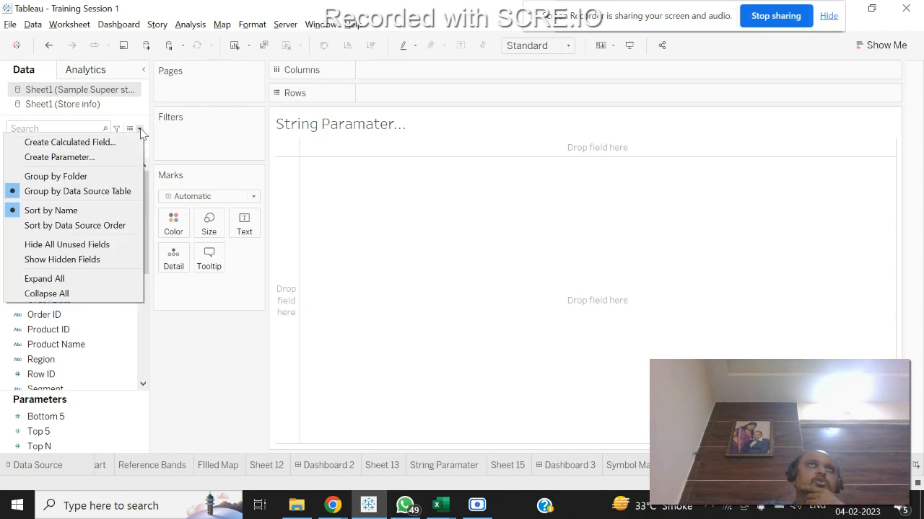
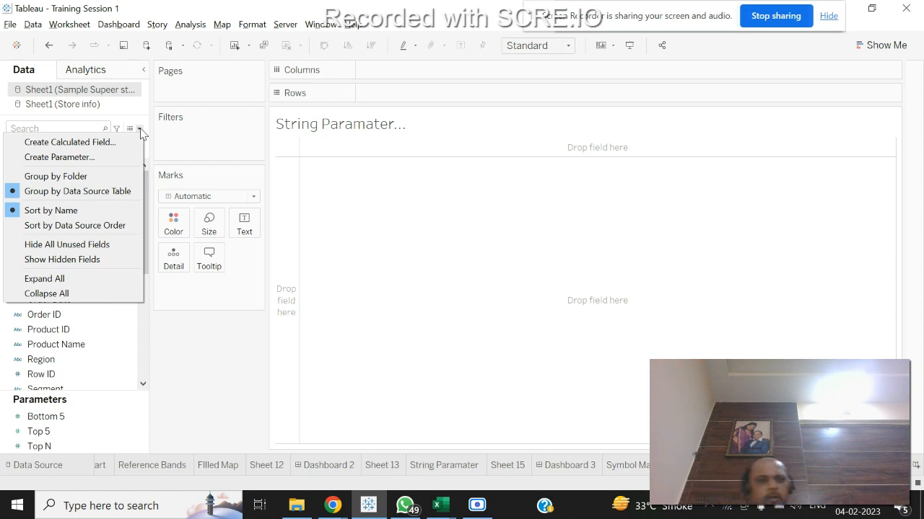
{"action": "left_click", "coordinate": [72, 156]}
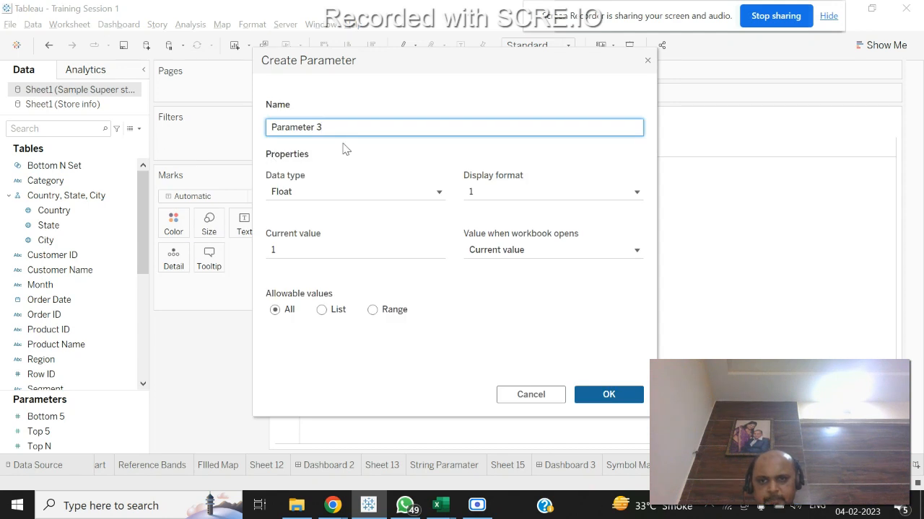
{"action": "left_click", "coordinate": [306, 192]}
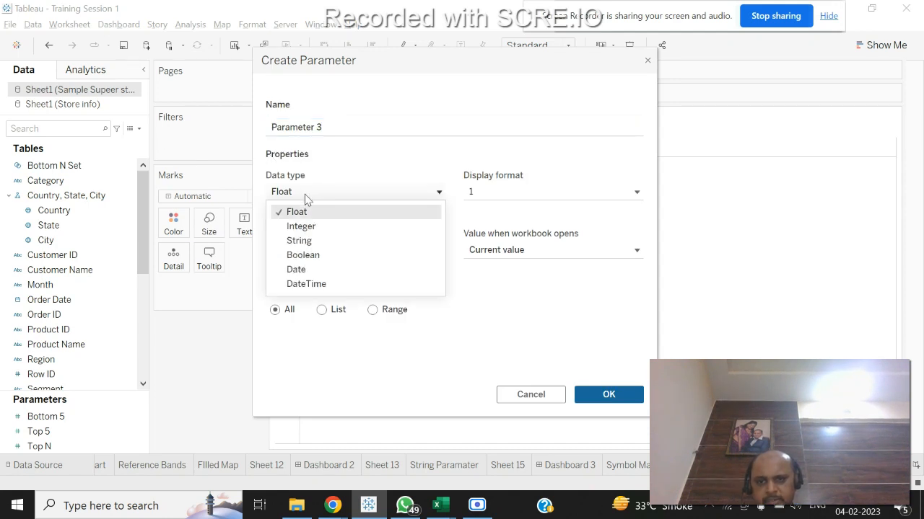
{"action": "left_click", "coordinate": [304, 241]}
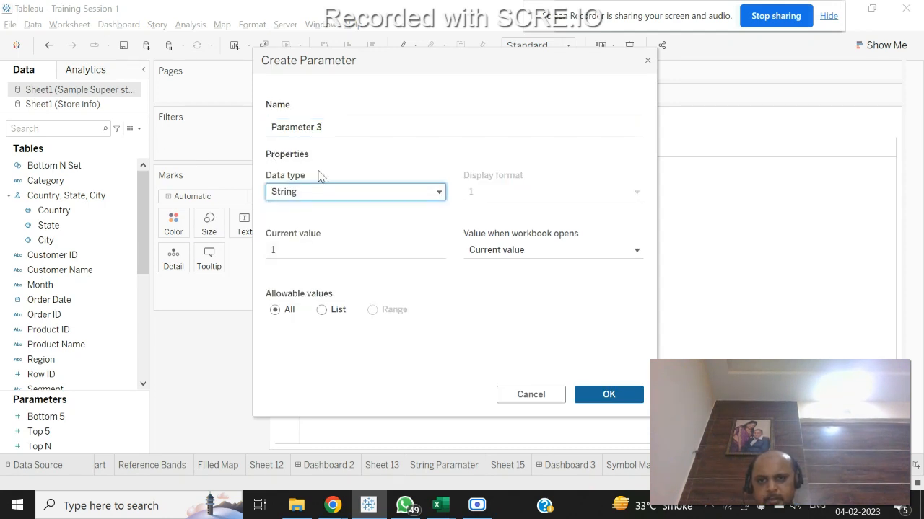
{"action": "left_click_drag", "start_coordinate": [330, 128], "coordinate": [249, 128]}
{"action": "type", "text": "S"}
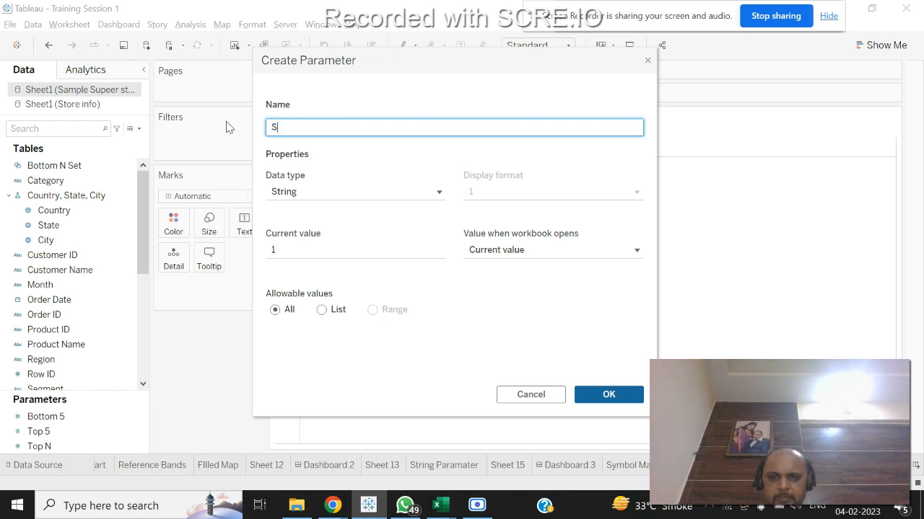
{"action": "type", "text": "elect"}
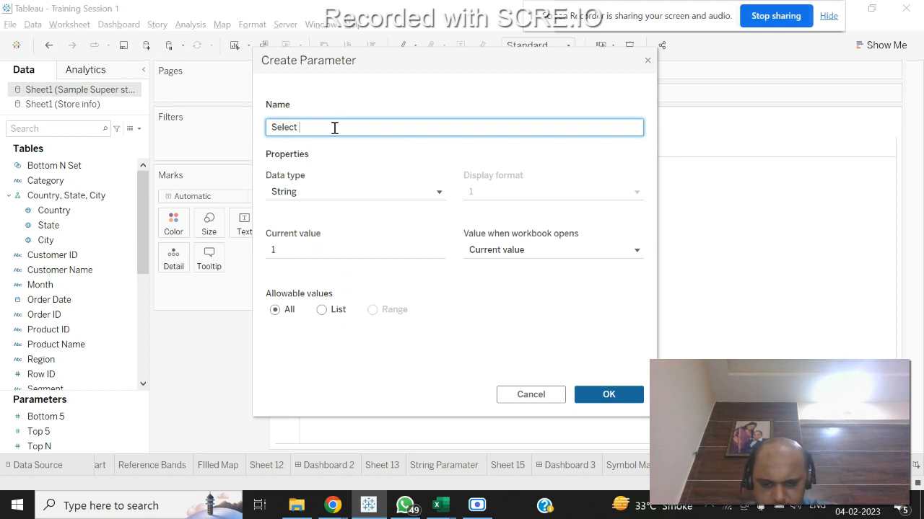
{"action": "type", "text": "e"}
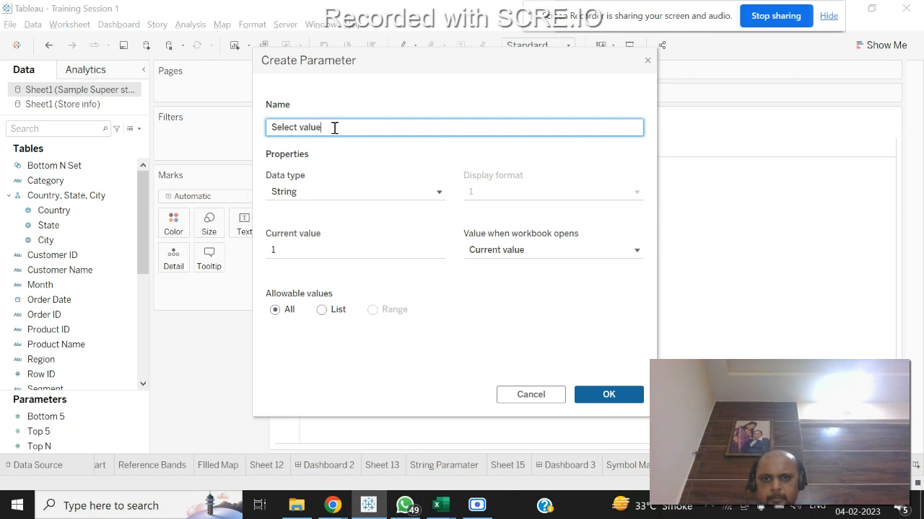
Restrict the Select value parameter to a list containing Sales and Profit, and save the parameter.
{"action": "left_click", "coordinate": [330, 316]}
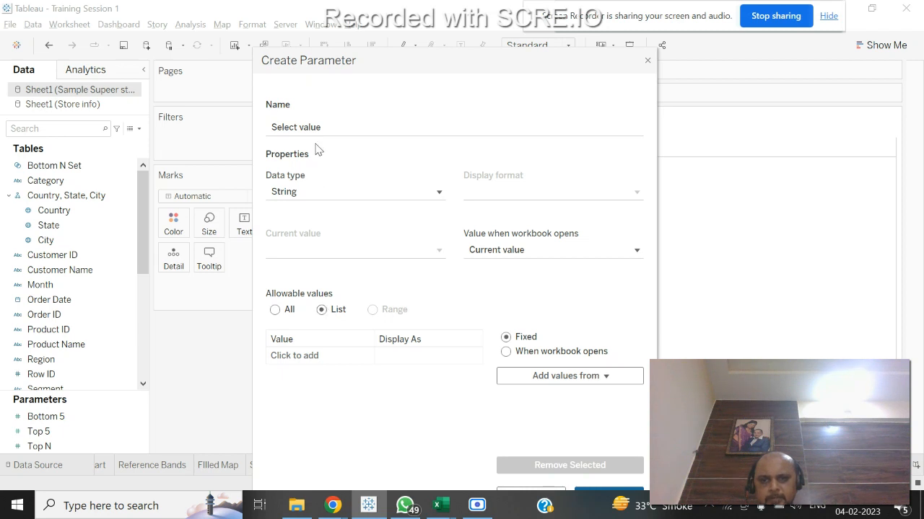
{"action": "left_click", "coordinate": [304, 356]}
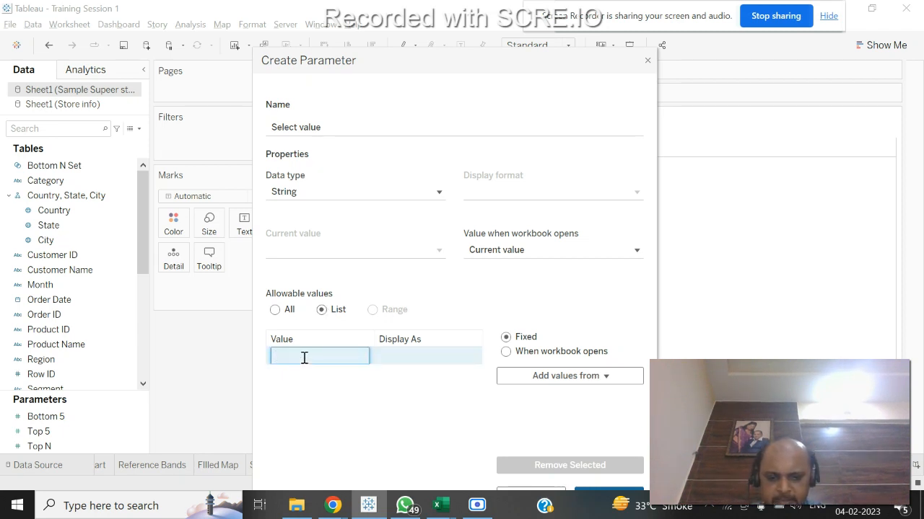
{"action": "type", "text": "Sales"}
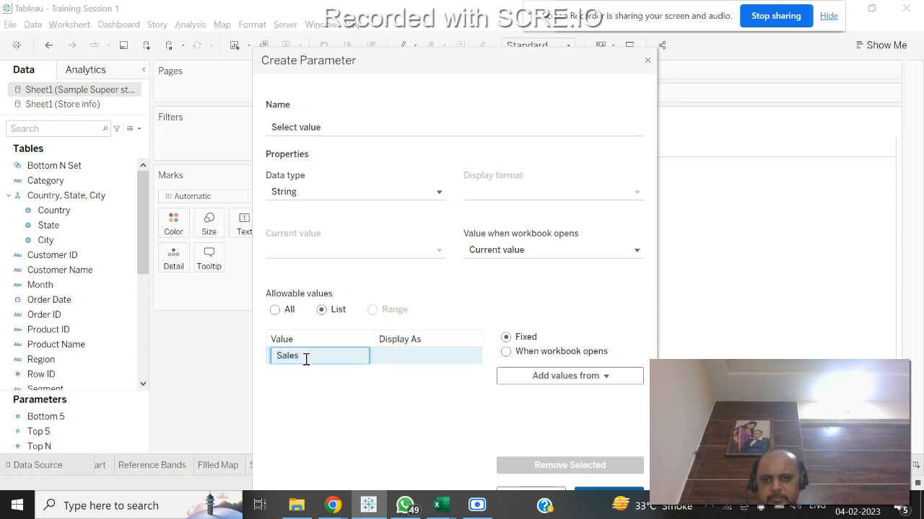
{"action": "key", "text": "Return"}
{"action": "left_click", "coordinate": [315, 372]}
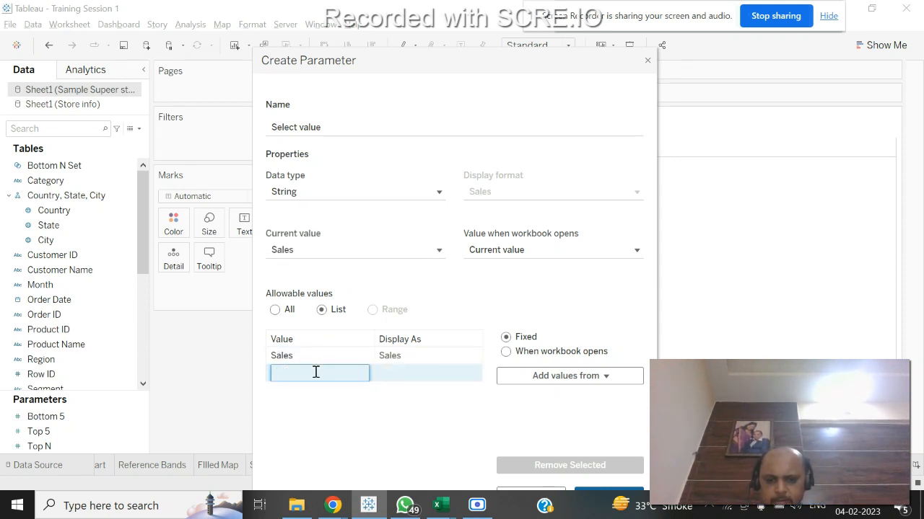
{"action": "type", "text": "Profit"}
{"action": "key", "text": "Return"}
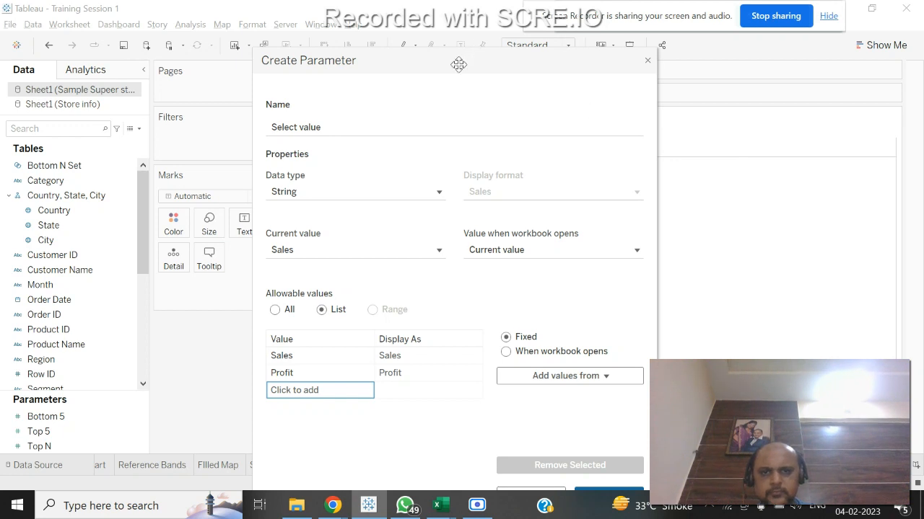
{"action": "left_click_drag", "start_coordinate": [458, 62], "coordinate": [452, 35]}
{"action": "left_click", "coordinate": [593, 469]}
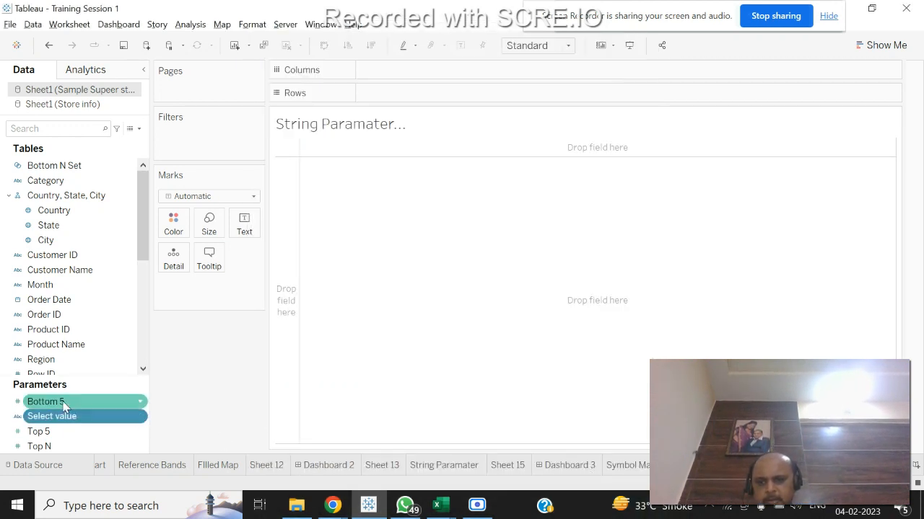
Show the Select value parameter control on the sheet, try Profit in it, and return it to Sales.
{"action": "right_click", "coordinate": [141, 419]}
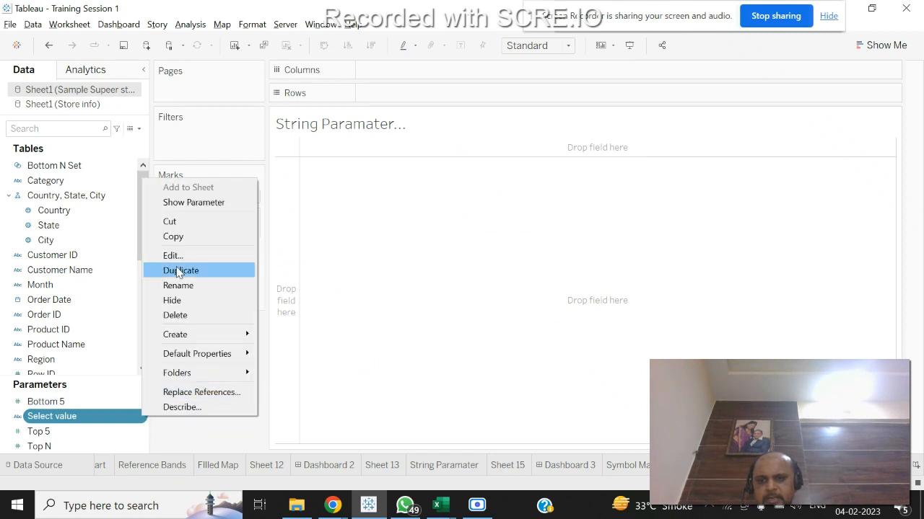
{"action": "left_click", "coordinate": [192, 201]}
{"action": "left_click", "coordinate": [894, 134]}
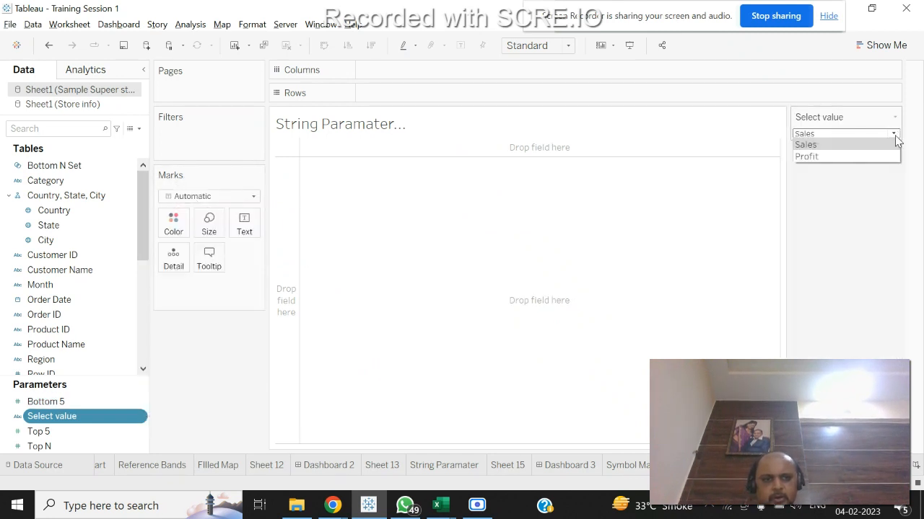
{"action": "left_click", "coordinate": [883, 155]}
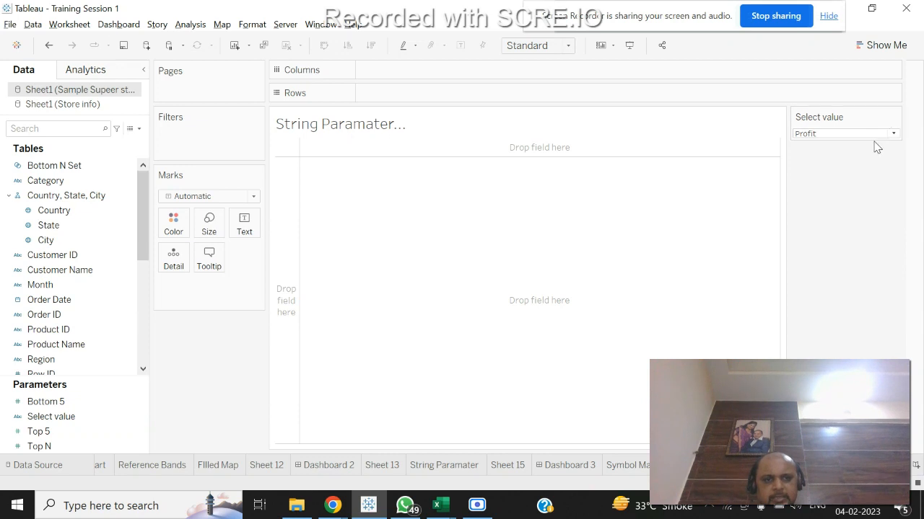
{"action": "left_click", "coordinate": [876, 135]}
{"action": "left_click", "coordinate": [867, 145]}
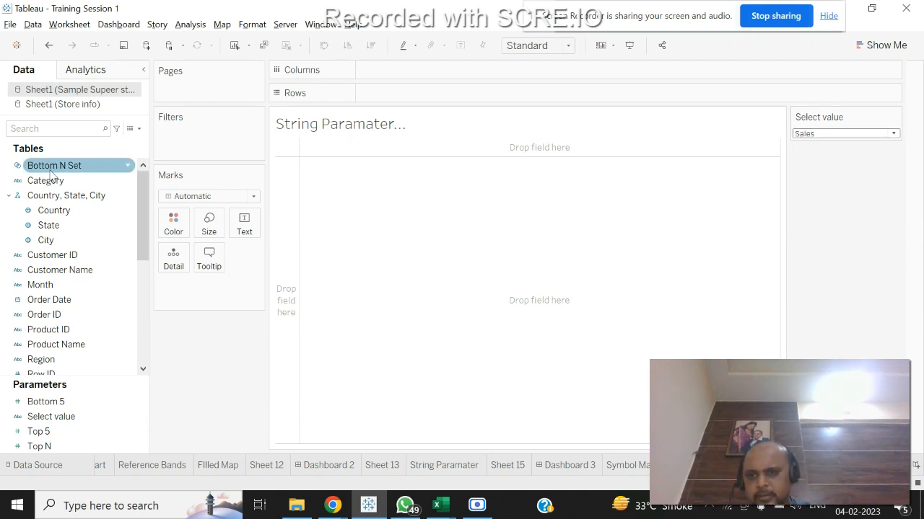
Build a horizontal bar chart with Segment on rows and the sum of Sales on columns.
{"action": "left_click_drag", "start_coordinate": [142, 188], "coordinate": [138, 163]}
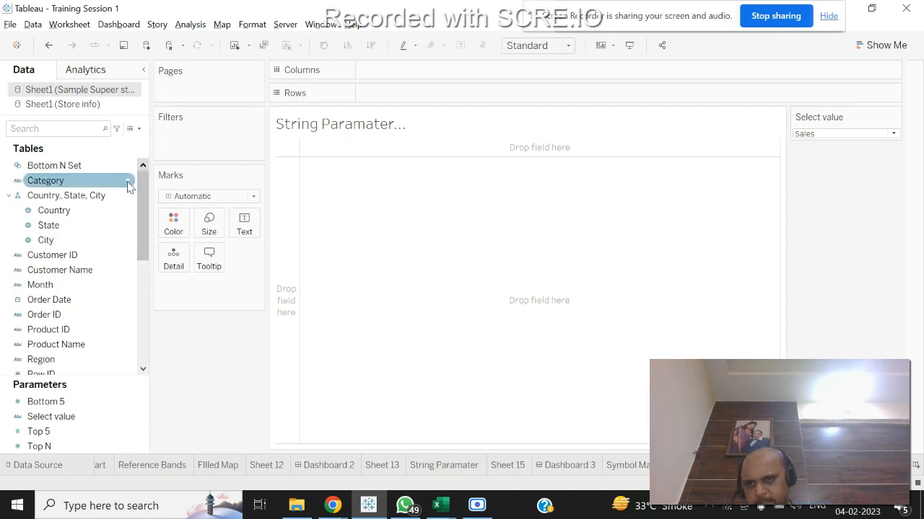
{"action": "left_click", "coordinate": [83, 209]}
{"action": "left_click", "coordinate": [85, 226]}
{"action": "left_click", "coordinate": [75, 210]}
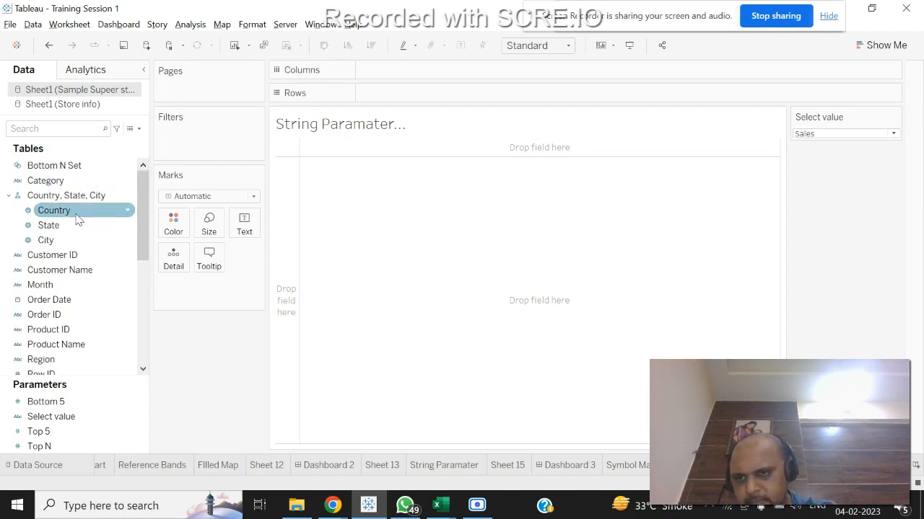
{"action": "left_click", "coordinate": [72, 196]}
{"action": "left_click", "coordinate": [69, 181]}
{"action": "left_click", "coordinate": [78, 270]}
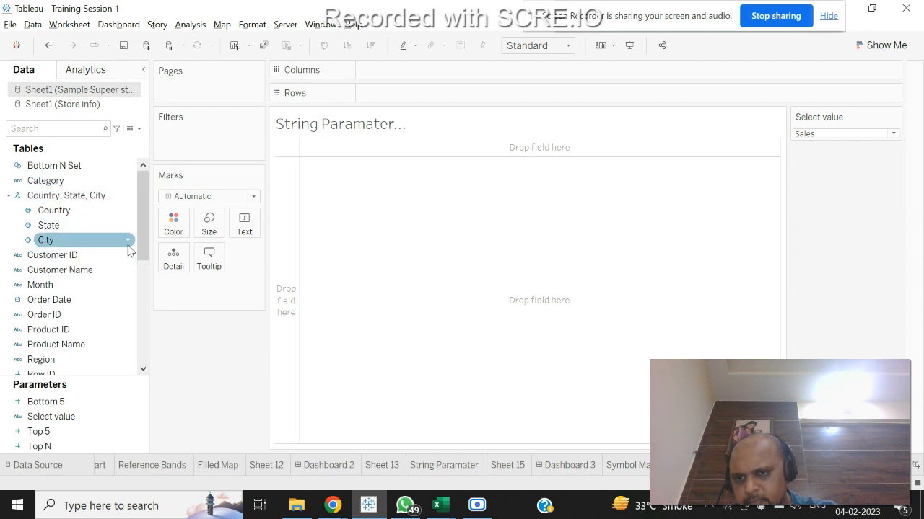
{"action": "left_click_drag", "start_coordinate": [141, 229], "coordinate": [142, 260]}
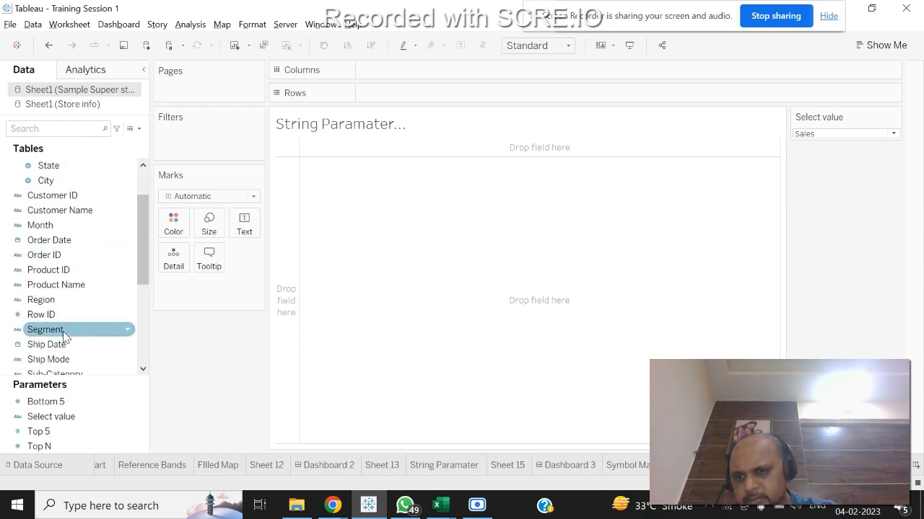
{"action": "left_click_drag", "start_coordinate": [123, 330], "coordinate": [388, 105]}
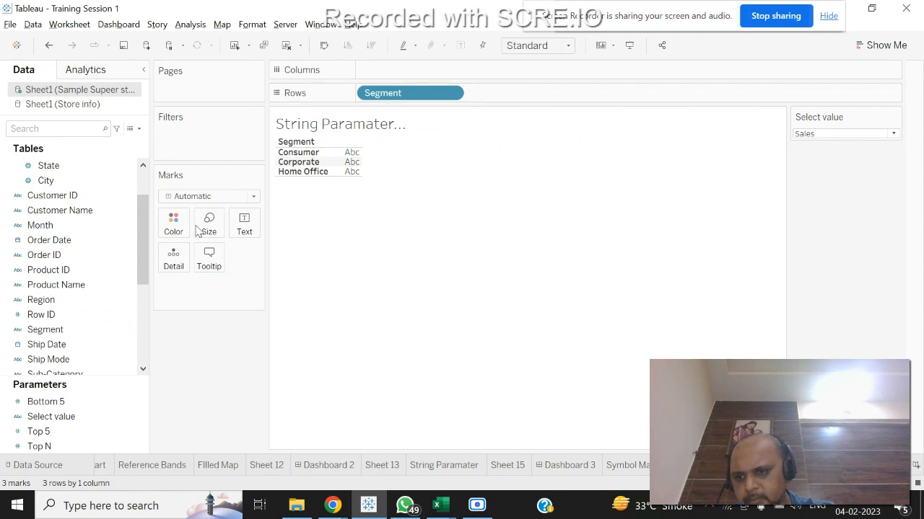
{"action": "left_click_drag", "start_coordinate": [144, 251], "coordinate": [431, 63]}
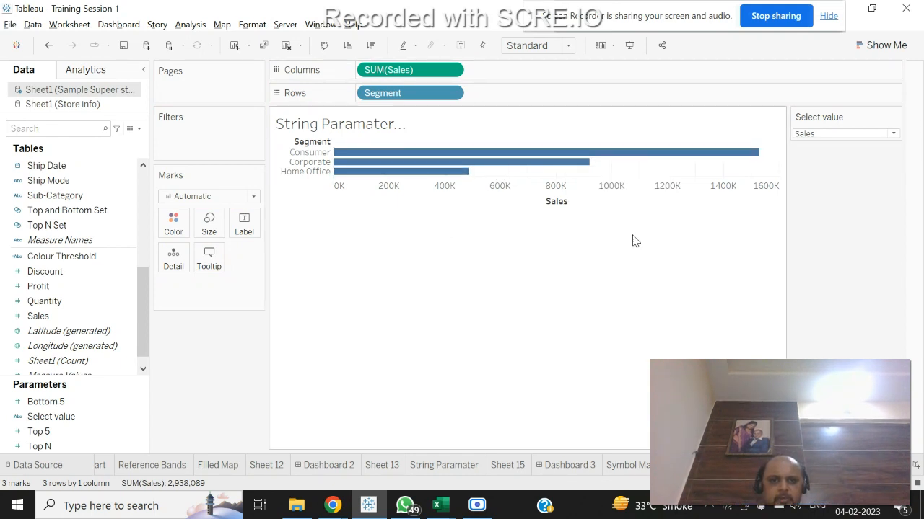
Test the Select value parameter on the segment chart by choosing Profit and switching back to Sales.
{"action": "left_click", "coordinate": [893, 134]}
{"action": "left_click", "coordinate": [875, 154]}
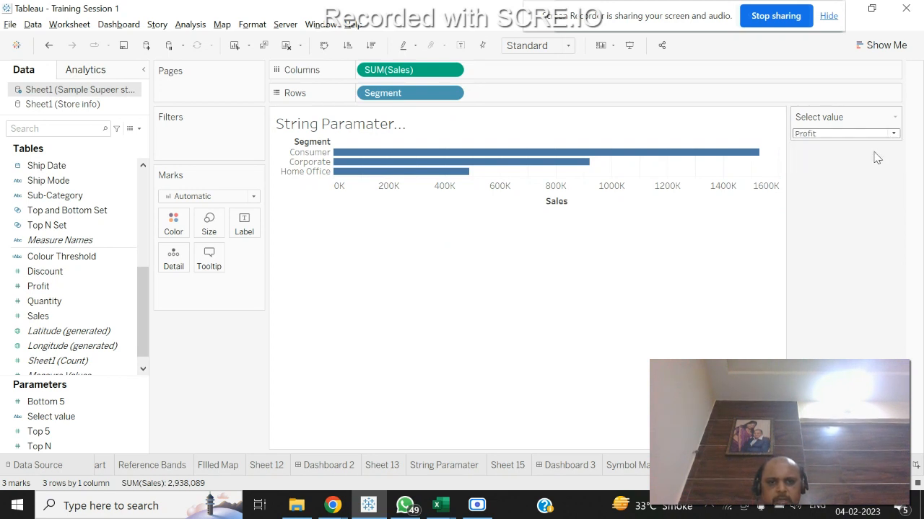
{"action": "left_click", "coordinate": [830, 136]}
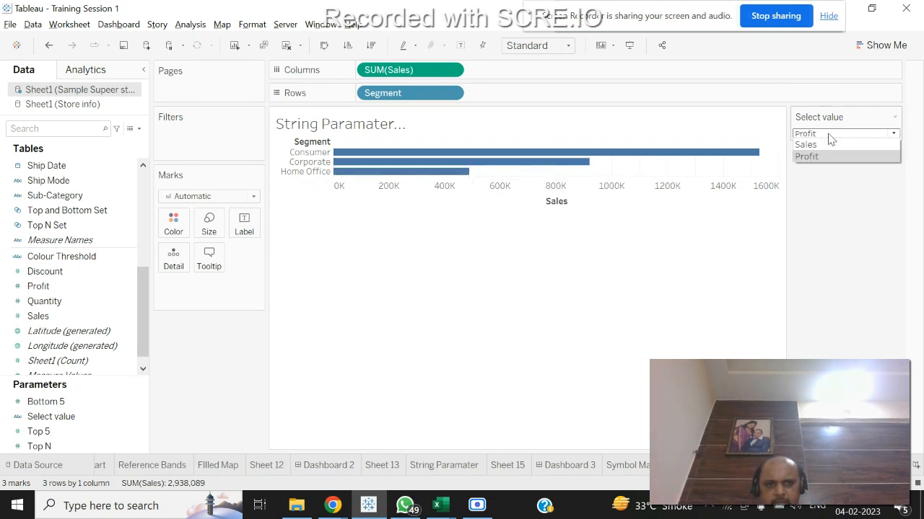
{"action": "left_click", "coordinate": [805, 144]}
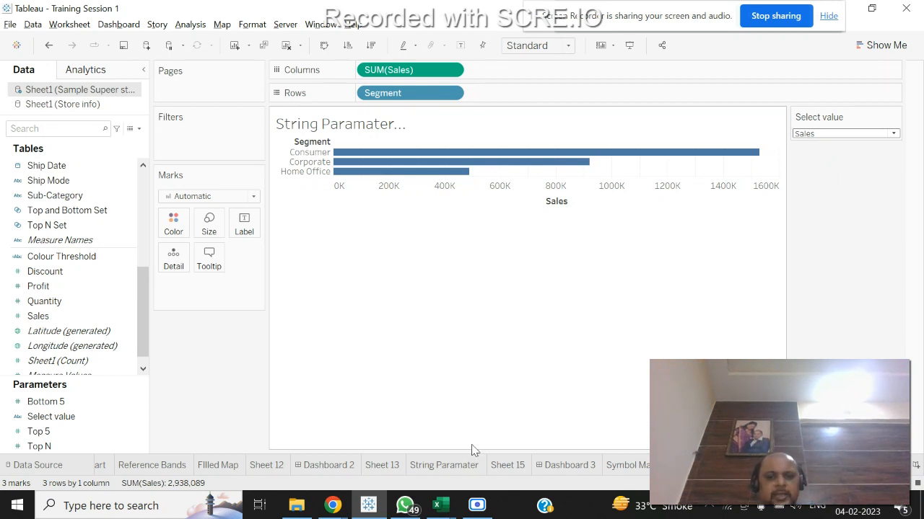
Create a new calculated field and begin its formula with If.
{"action": "left_click", "coordinate": [139, 129]}
{"action": "left_click", "coordinate": [116, 140]}
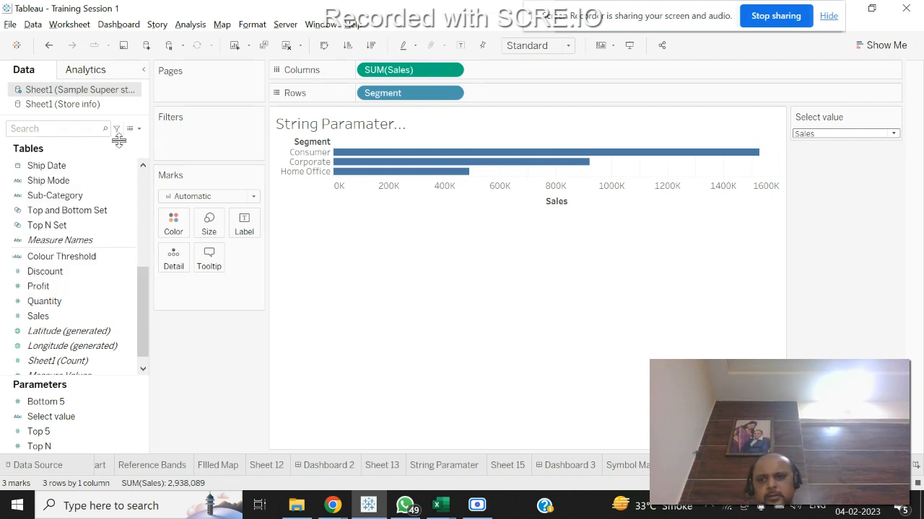
{"action": "left_click", "coordinate": [559, 317]}
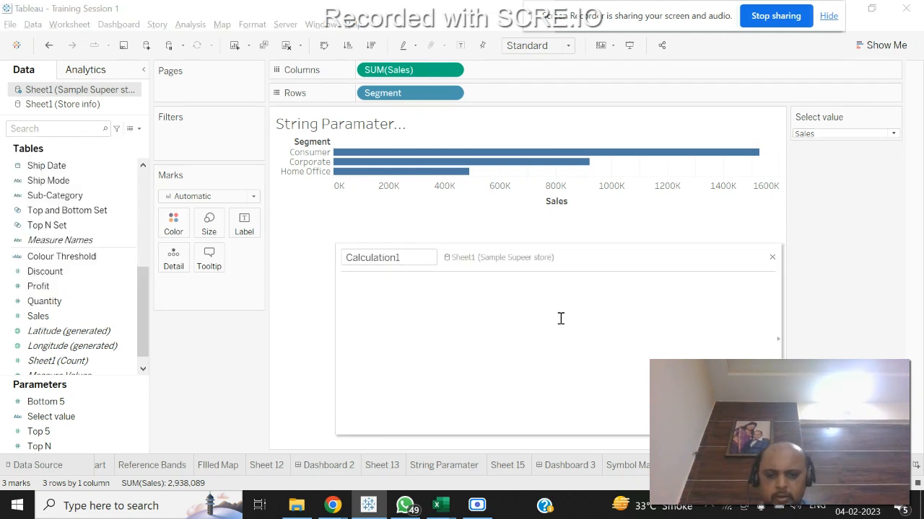
{"action": "type", "text": "If "}
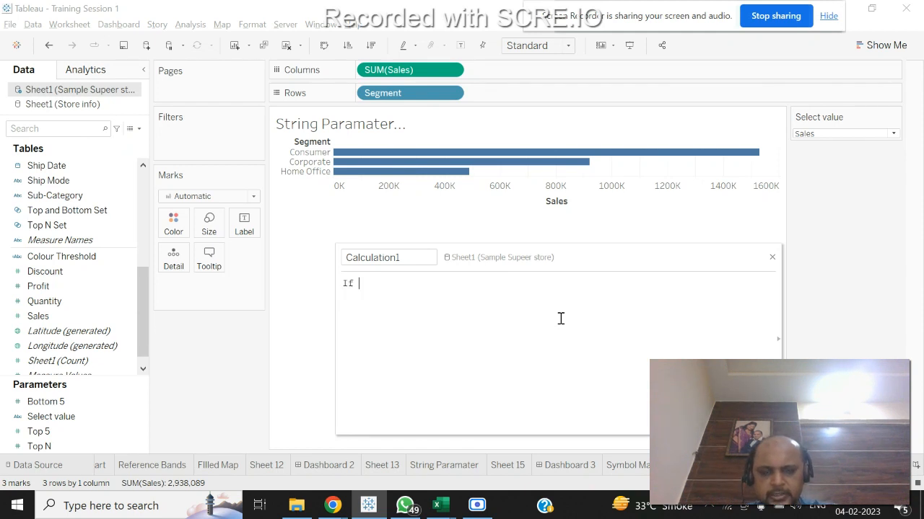
{"action": "type", "text": "Se"}
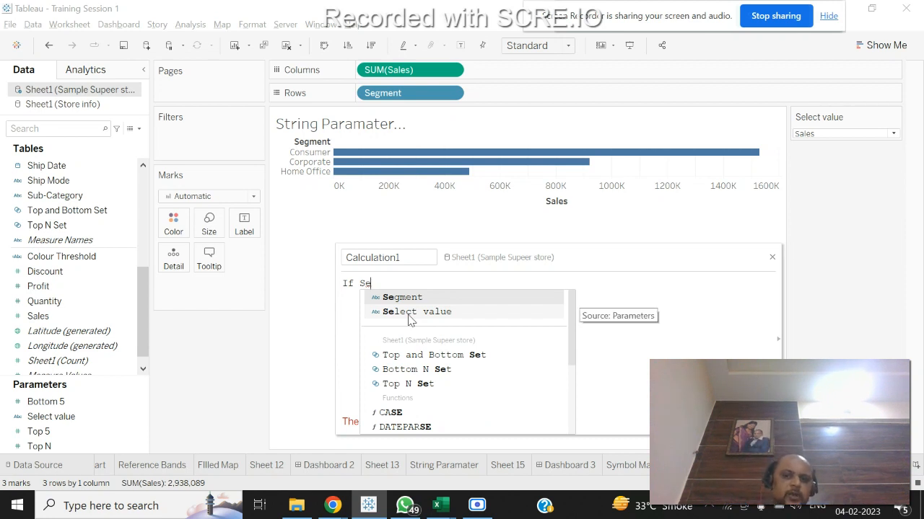
{"action": "key", "text": "Return"}
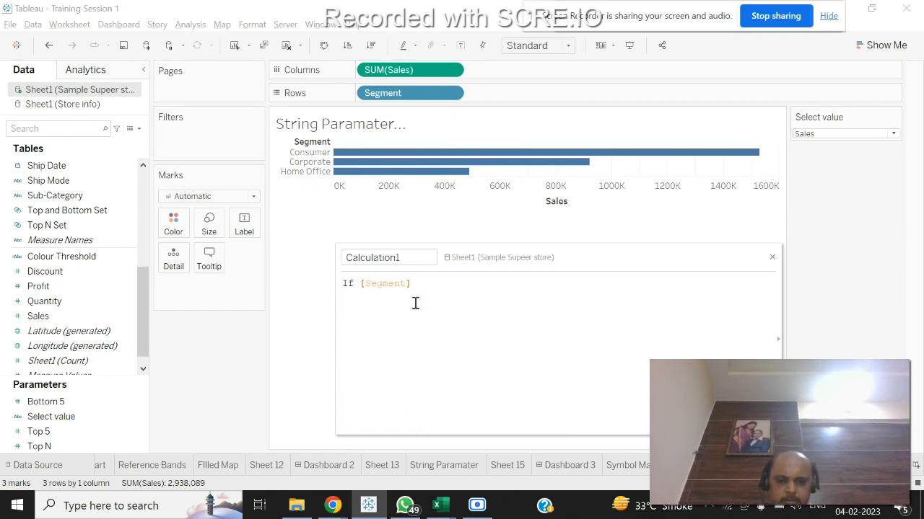
{"action": "key", "text": "BackSpace"}
{"action": "key", "text": "BackSpace"}
{"action": "key", "text": "BackSpace"}
{"action": "key", "text": "BackSpace"}
{"action": "key", "text": "BackSpace"}
{"action": "key", "text": "BackSpace"}
{"action": "key", "text": "BackSpace"}
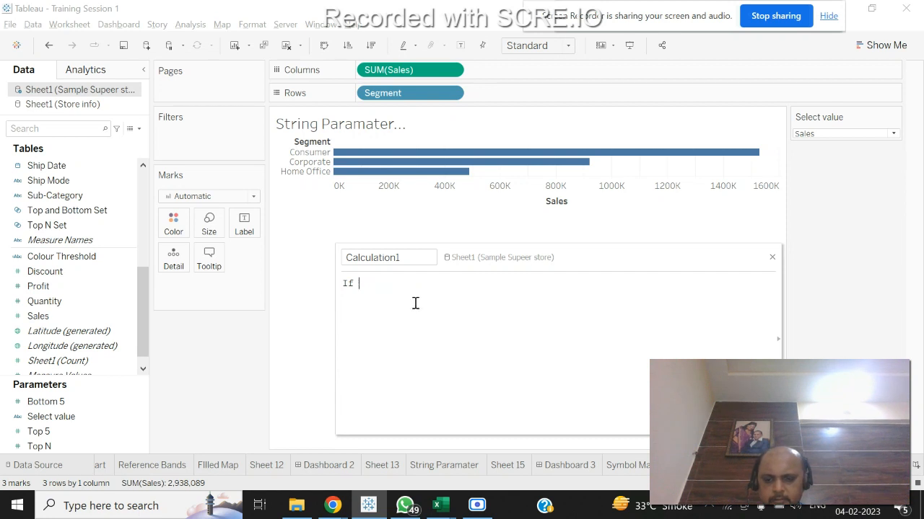
Complete the If line so that SUM([Sales]) is returned when the Select value parameter equals "Sales".
{"action": "type", "text": "Se"}
{"action": "left_click", "coordinate": [414, 312]}
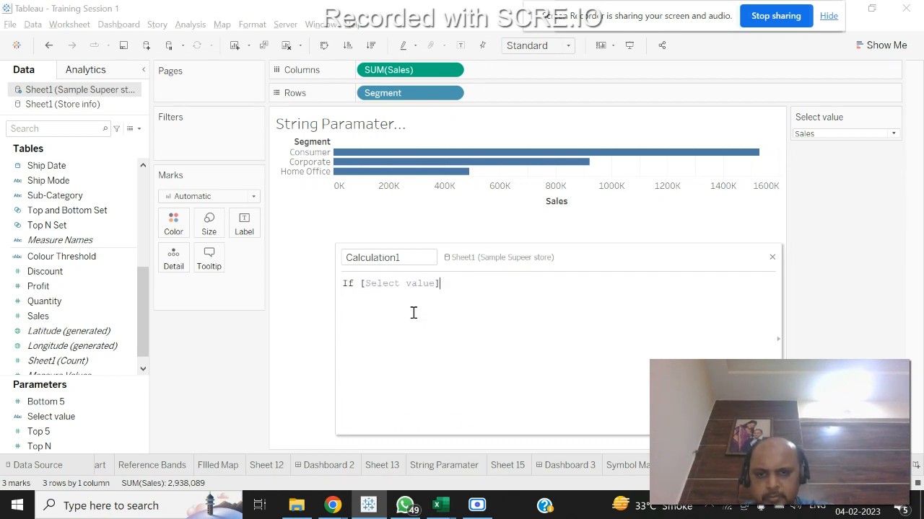
{"action": "left_click_drag", "start_coordinate": [441, 283], "coordinate": [360, 283]}
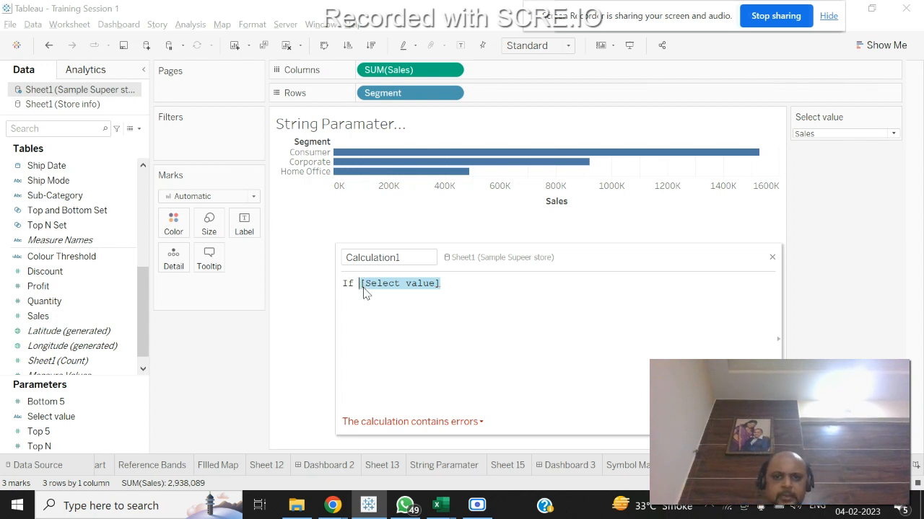
{"action": "left_click", "coordinate": [414, 321]}
{"action": "type", "text": "= "}
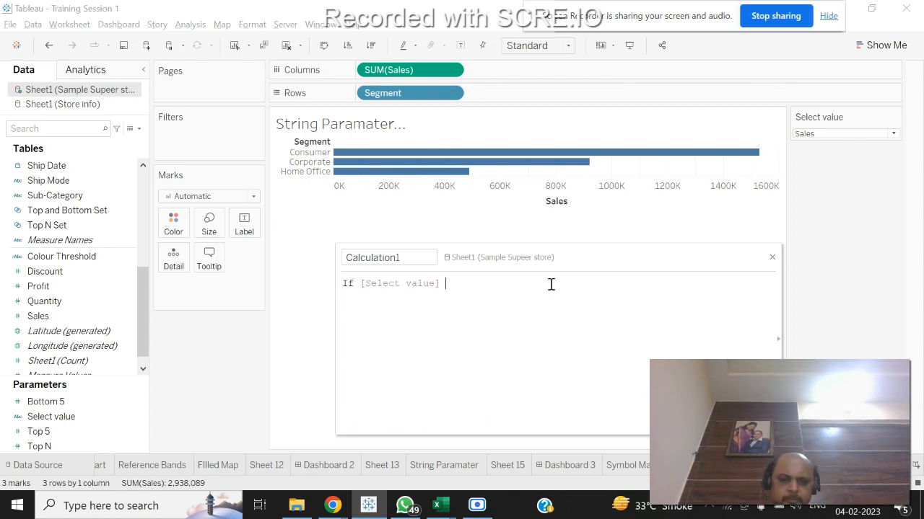
{"action": "type", "text": "\""}
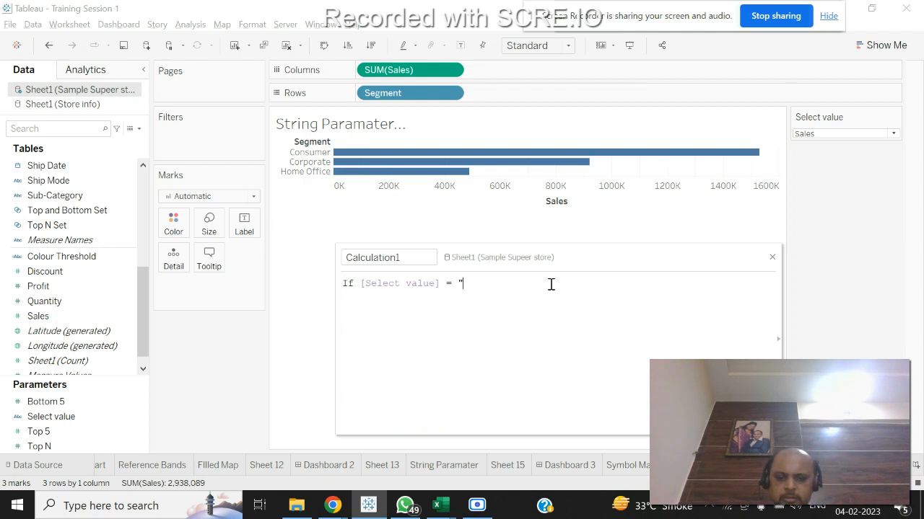
{"action": "type", "text": "Sales\" th"}
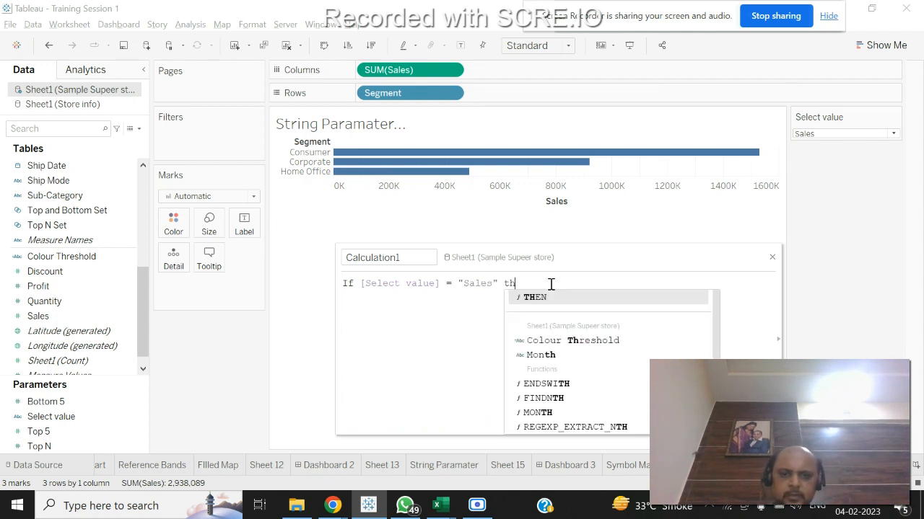
{"action": "type", "text": "en sum"}
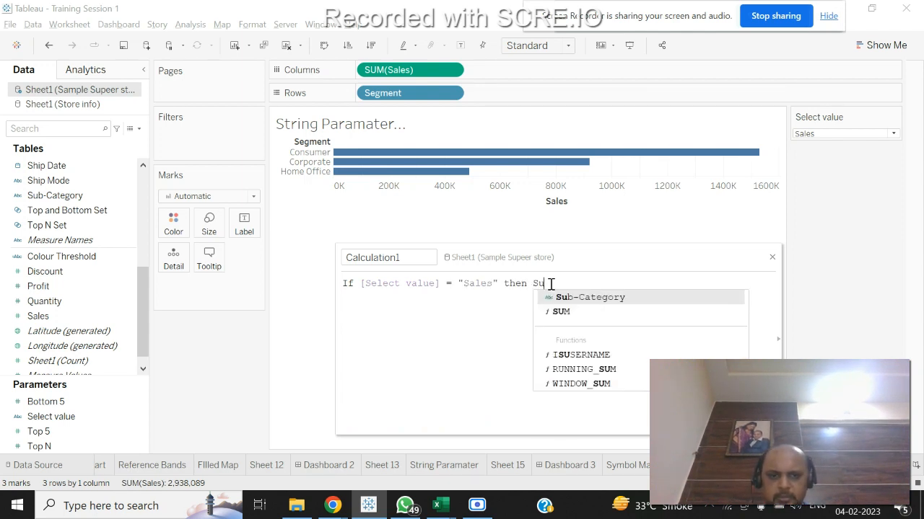
{"action": "key", "text": "Return"}
{"action": "type", "text": "Sal"}
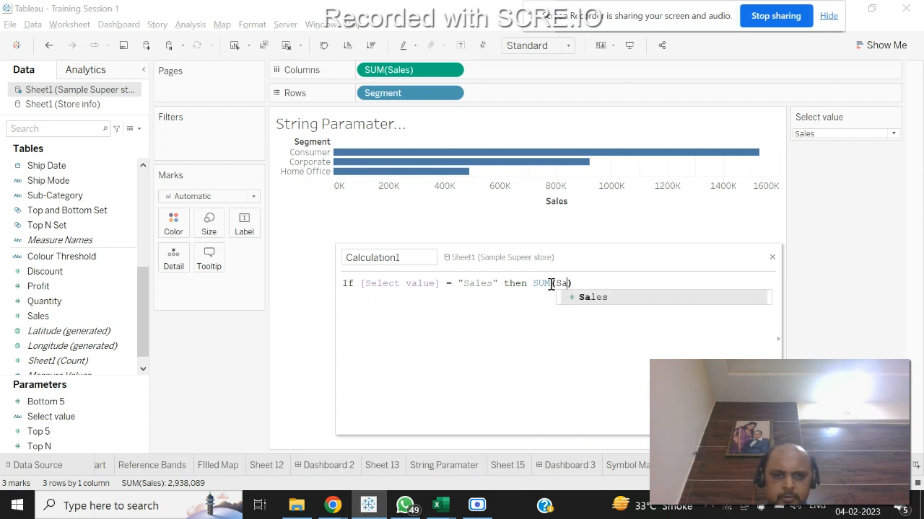
{"action": "key", "text": "Return"}
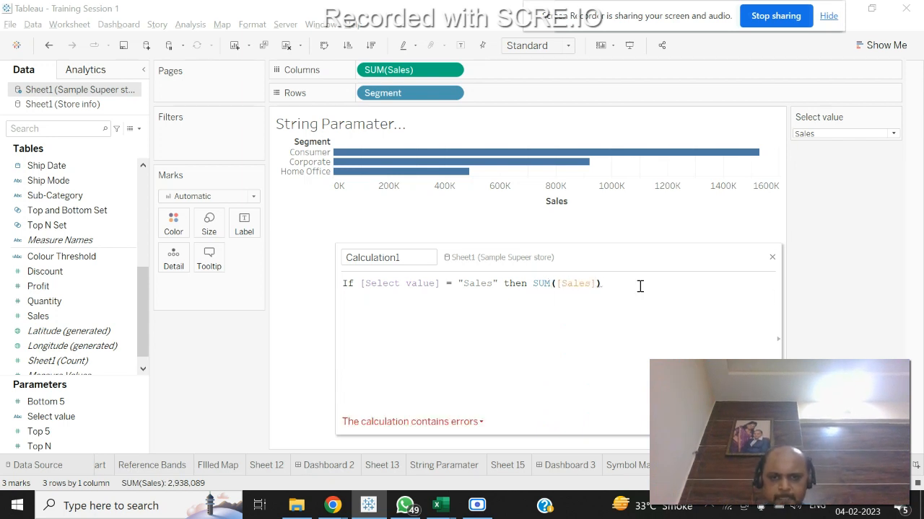
Add ELSE on a new line below the Sales condition in the formula.
{"action": "key", "text": "Return"}
{"action": "type", "text": "El"}
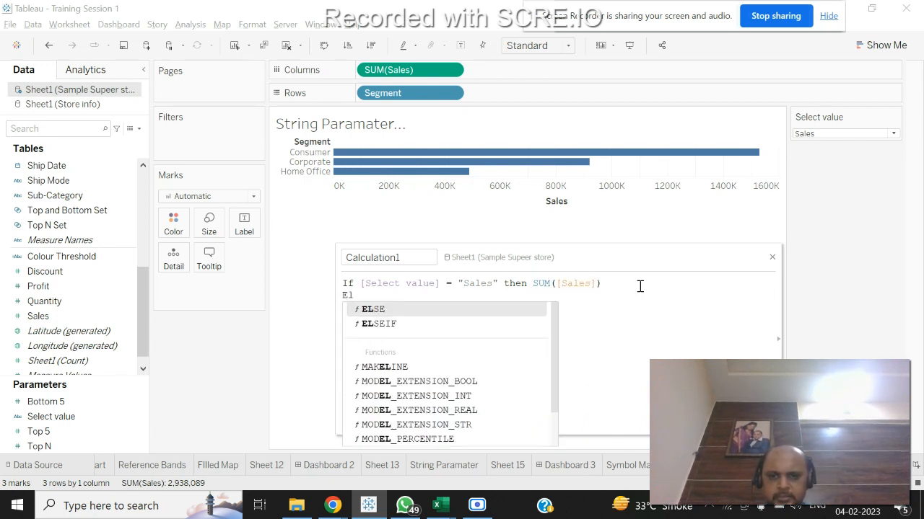
{"action": "key", "text": "Return"}
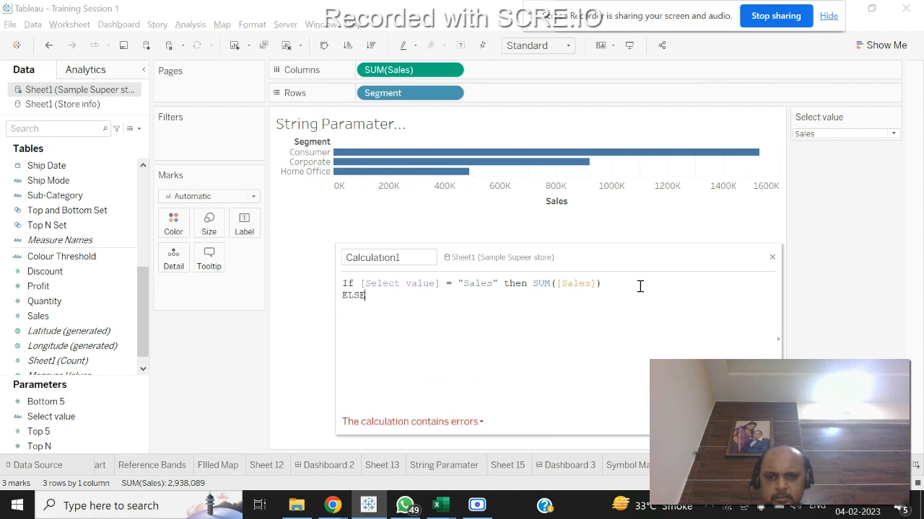
{"action": "type", "text": "If"}
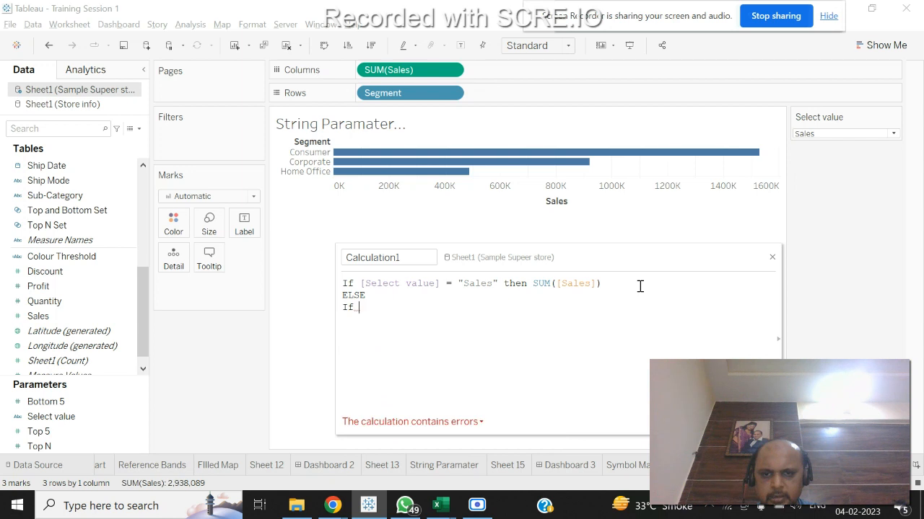
{"action": "key", "text": "BackSpace"}
{"action": "key", "text": "BackSpace"}
{"action": "key", "text": "BackSpace"}
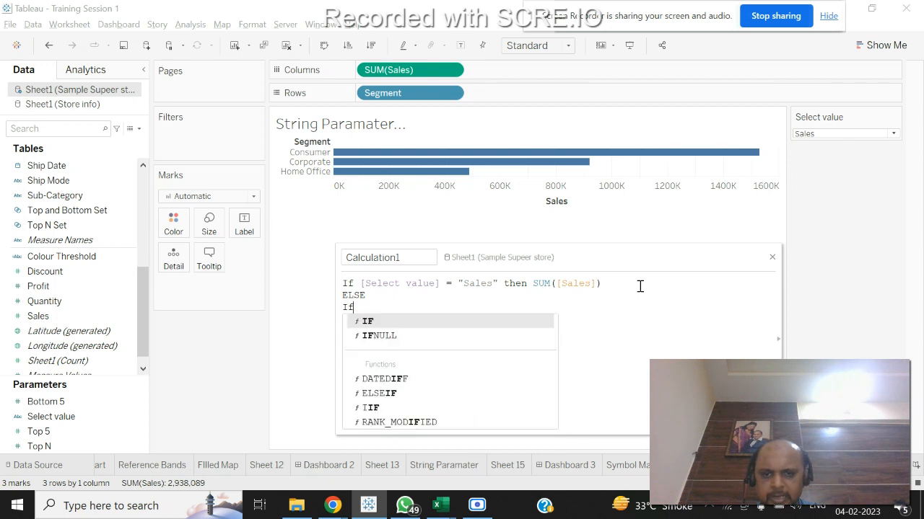
Make the ELSE branch return SUM([Profit]) and close the formula with END.
{"action": "type", "text": "Sa"}
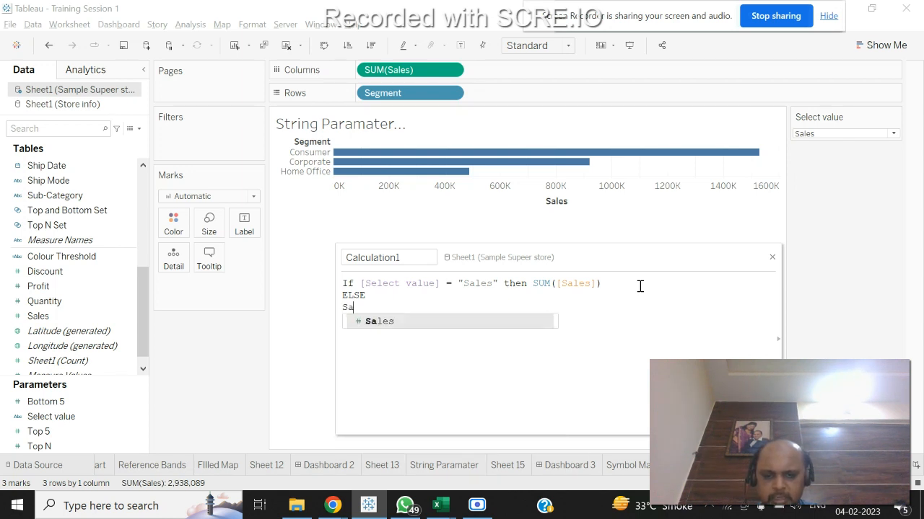
{"action": "key", "text": "BackSpace"}
{"action": "type", "text": "u"}
{"action": "key", "text": "Down"}
{"action": "key", "text": "Return"}
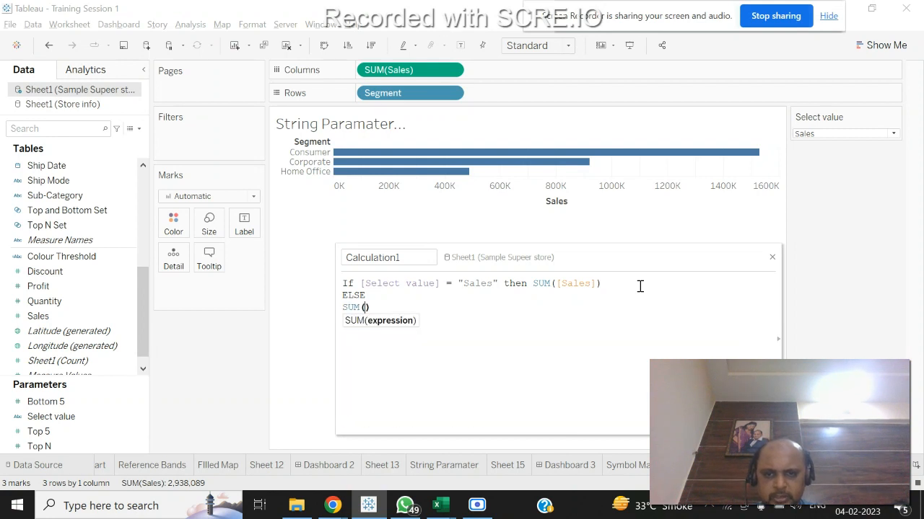
{"action": "type", "text": "Pro"}
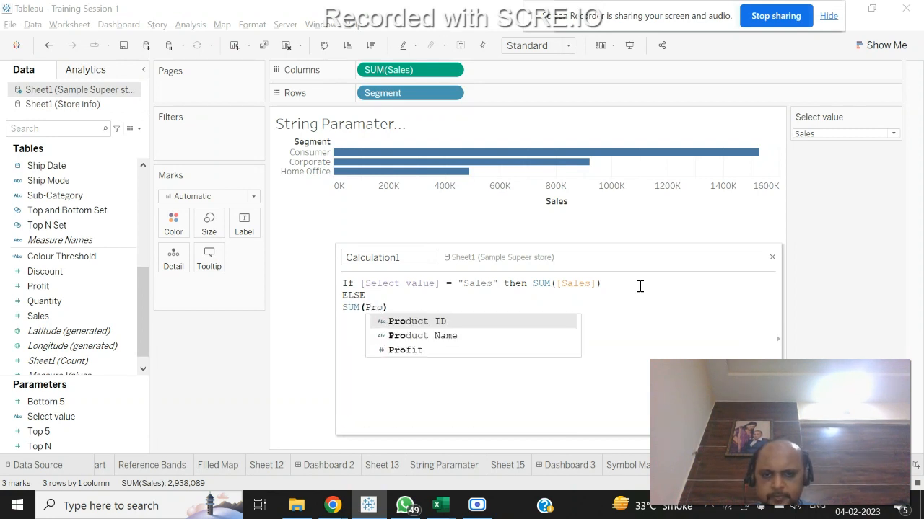
{"action": "key", "text": "Down"}
{"action": "key", "text": "Down"}
{"action": "key", "text": "Return"}
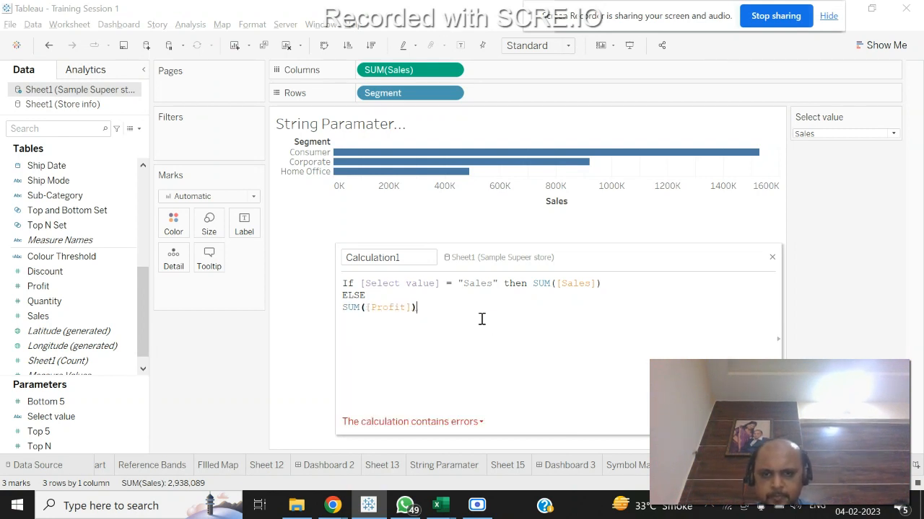
{"action": "key", "text": "Return"}
{"action": "type", "text": "END"}
{"action": "key", "text": "Return"}
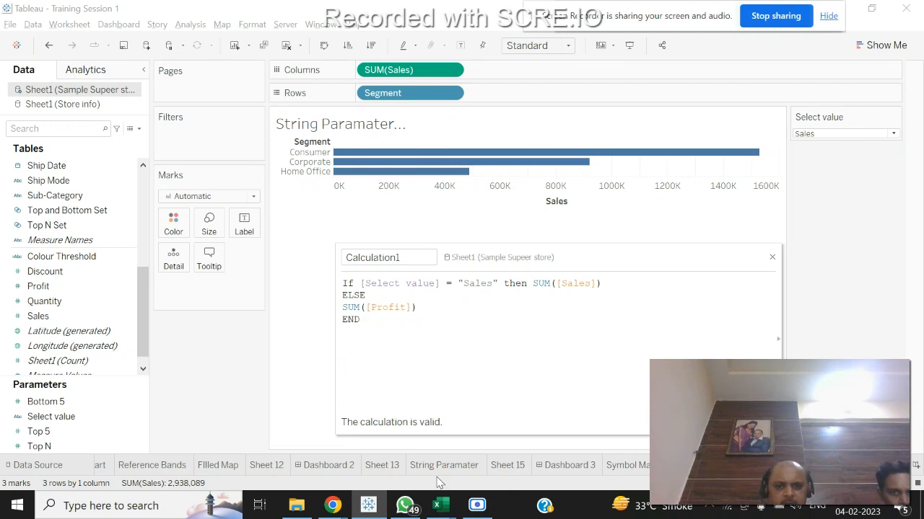
Switch to Excel, try an IF formula in cell M4 to see its arguments, and return to Tableau.
{"action": "mouse_move", "coordinate": [437, 505]}
{"action": "left_click", "coordinate": [536, 426]}
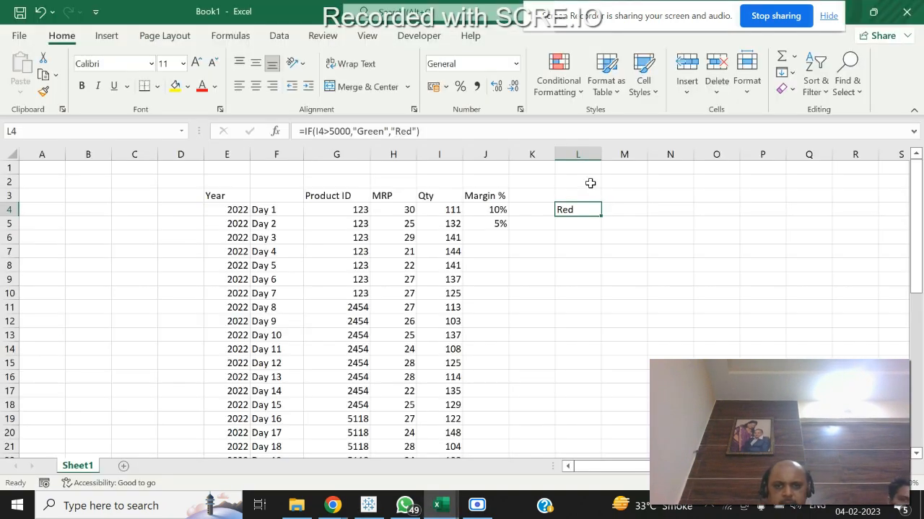
{"action": "left_click", "coordinate": [609, 207]}
{"action": "left_click", "coordinate": [660, 205]}
{"action": "left_click", "coordinate": [626, 206]}
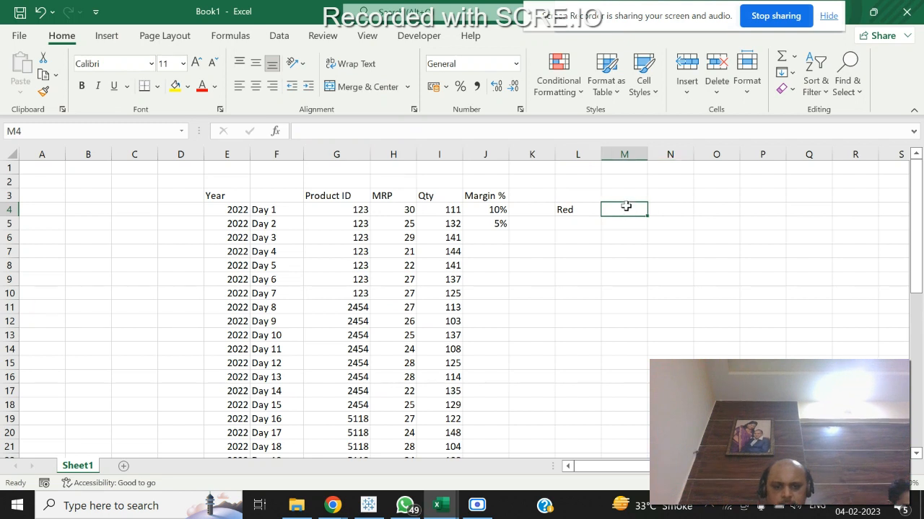
{"action": "type", "text": "=ig"}
{"action": "key", "text": "BackSpace"}
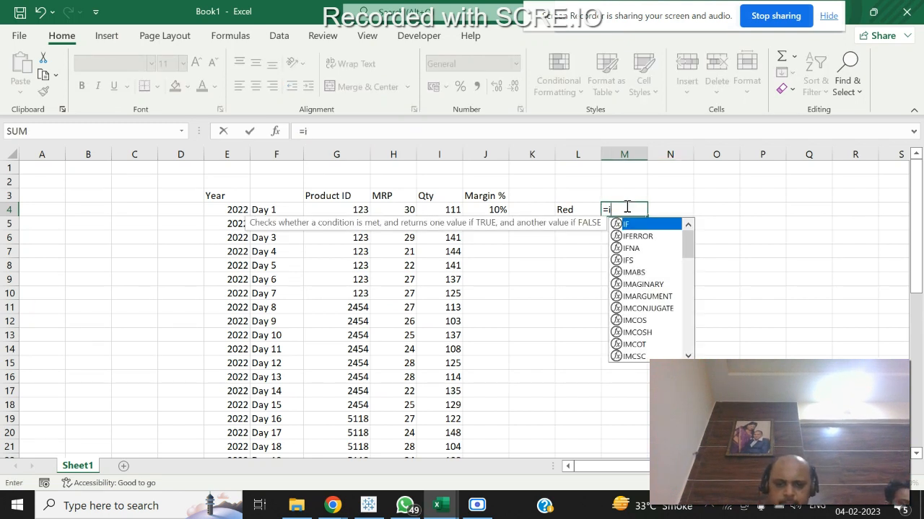
{"action": "type", "text": "f("}
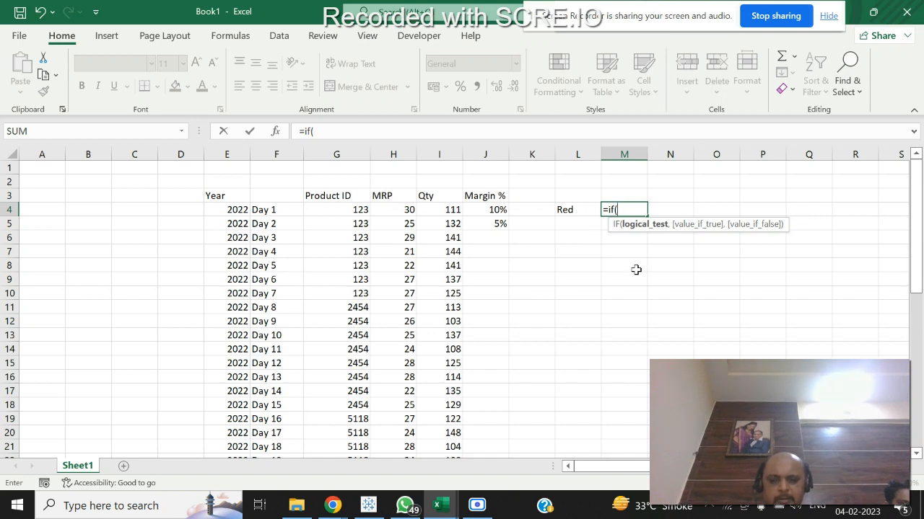
{"action": "key", "text": "Escape"}
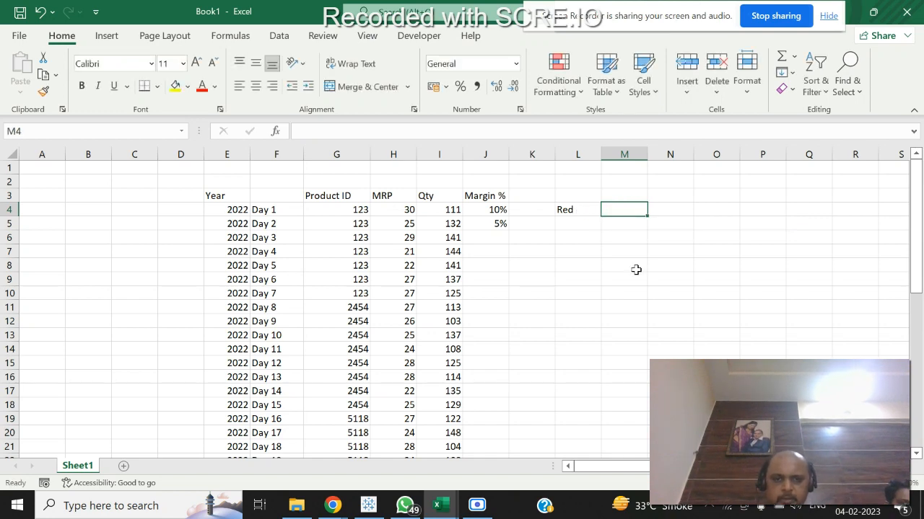
{"action": "key", "text": "alt+Tab"}
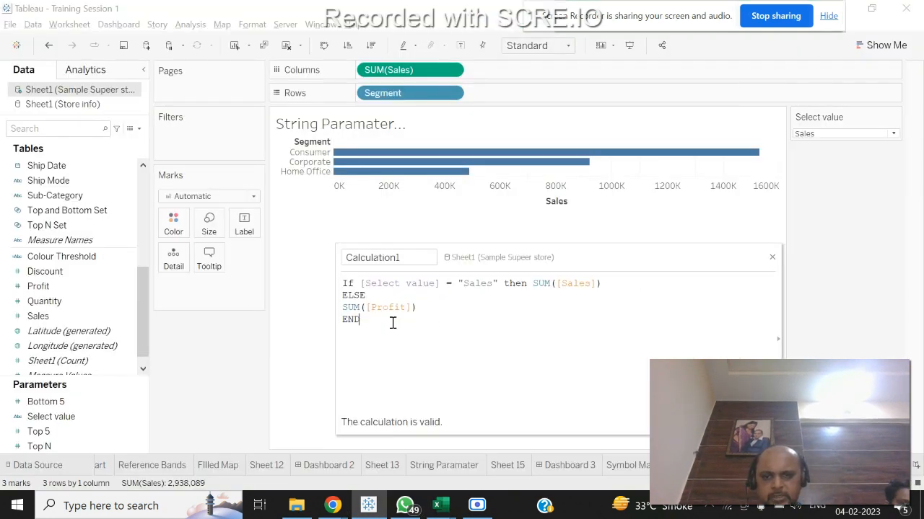
Name the calculated field Switch and save it.
{"action": "key", "text": "ctrl+a"}
{"action": "left_click", "coordinate": [424, 251]}
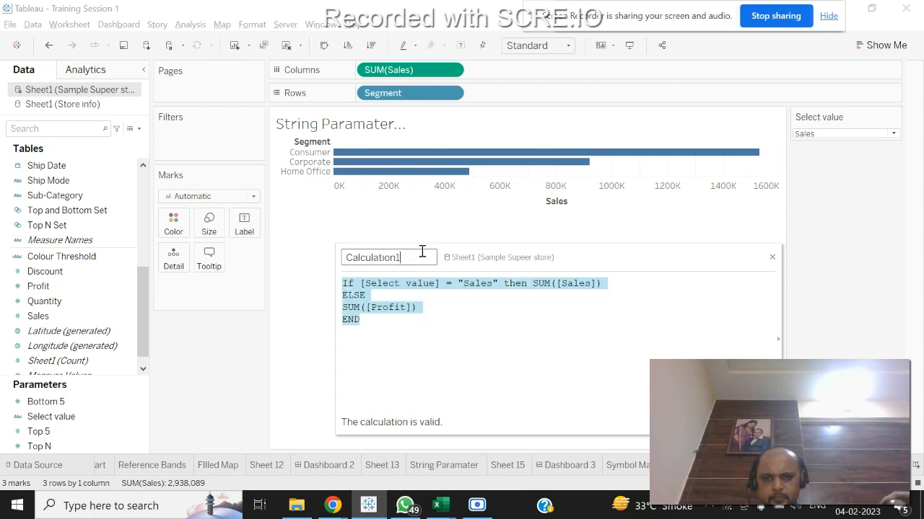
{"action": "left_click_drag", "start_coordinate": [422, 251], "coordinate": [330, 252]}
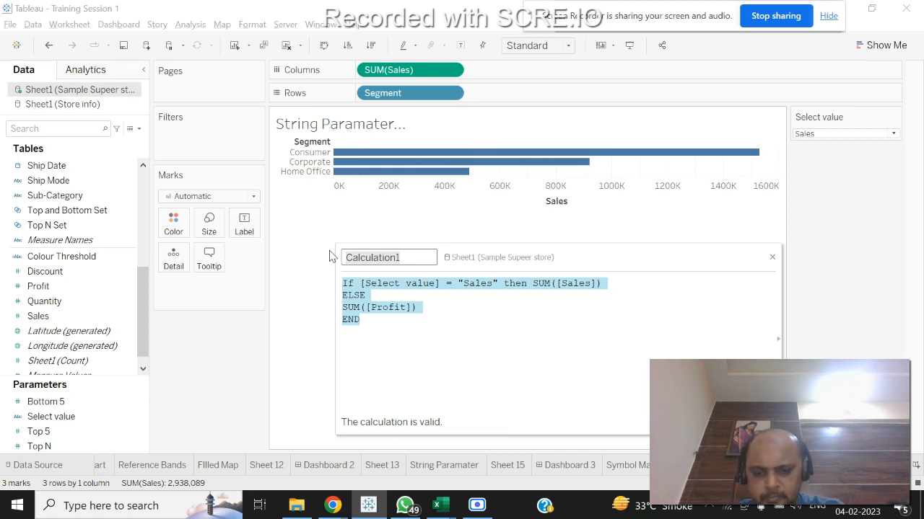
{"action": "type", "text": "Swith"}
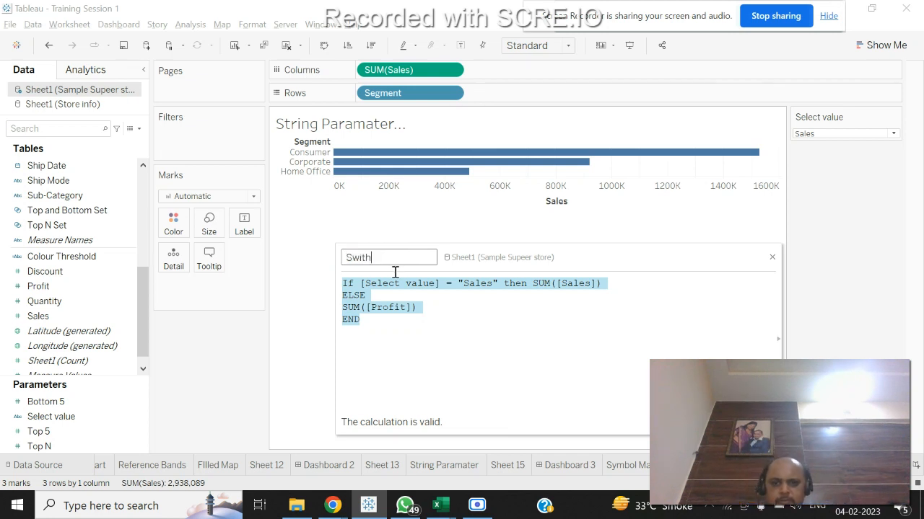
{"action": "key", "text": "BackSpace"}
{"action": "type", "text": "ch"}
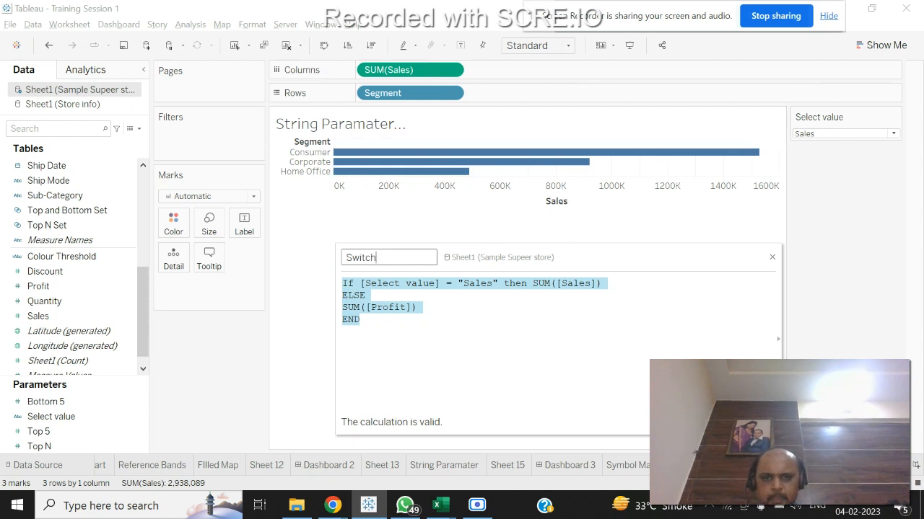
{"action": "left_click", "coordinate": [755, 422]}
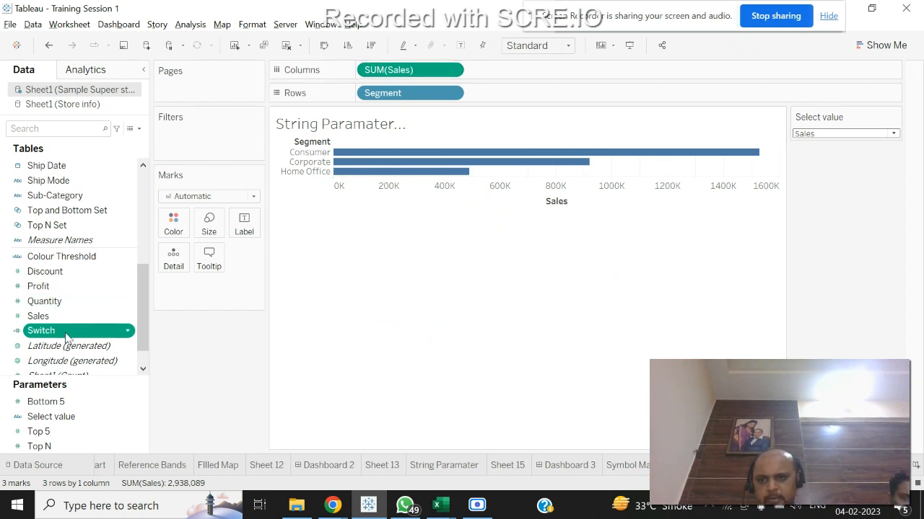
Replace SUM(Sales) on columns with the Switch field and set the Select value parameter to Profit.
{"action": "left_click_drag", "start_coordinate": [68, 334], "coordinate": [402, 75]}
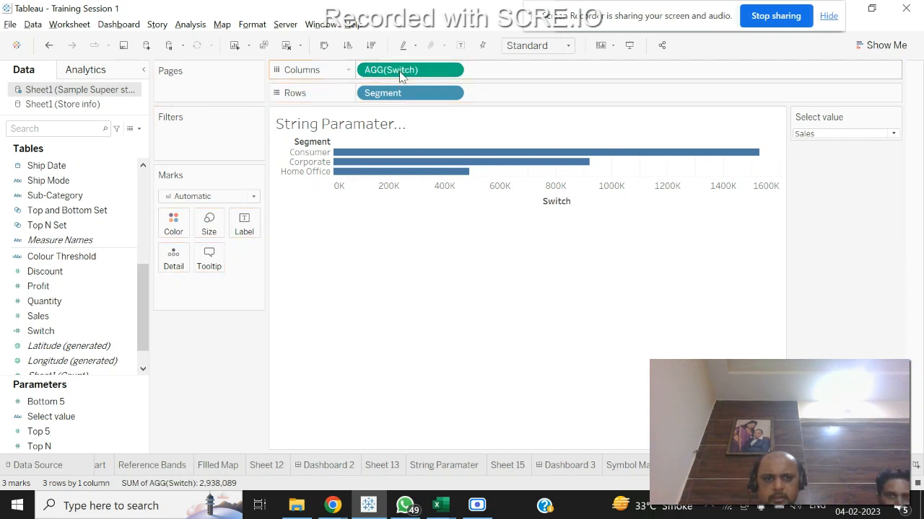
{"action": "left_click", "coordinate": [893, 134]}
{"action": "left_click", "coordinate": [865, 158]}
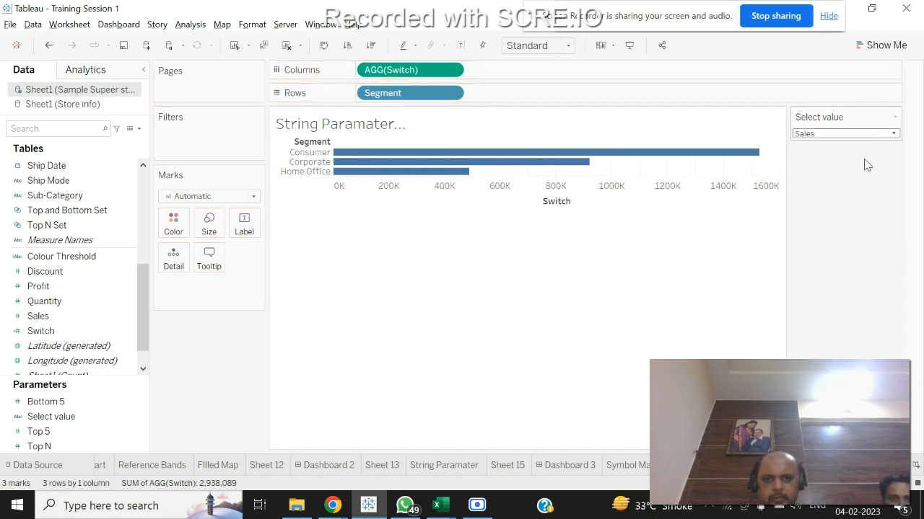
Show mark labels on the segment bars.
{"action": "left_click", "coordinate": [242, 229]}
{"action": "left_click", "coordinate": [271, 252]}
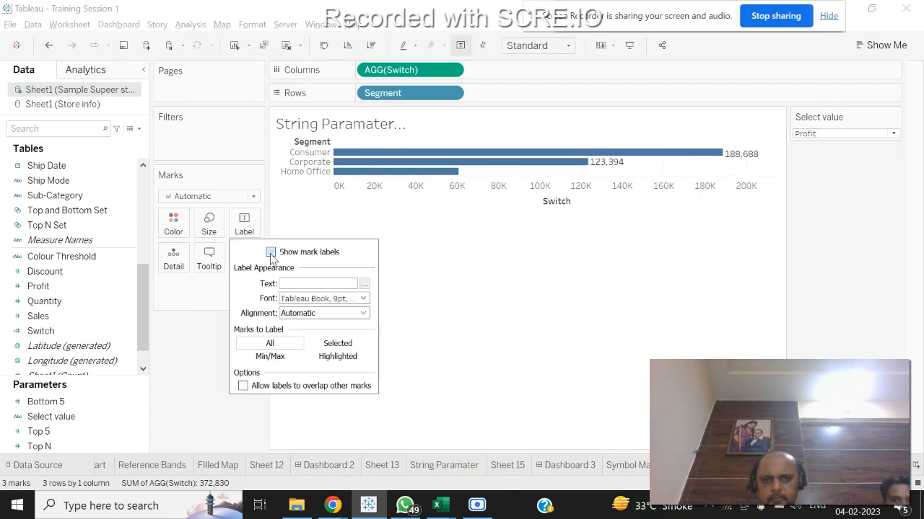
{"action": "left_click", "coordinate": [455, 299]}
Test the labelled chart by changing the Select value parameter to Sales and back to Profit.
{"action": "left_click", "coordinate": [894, 134]}
{"action": "left_click", "coordinate": [879, 154]}
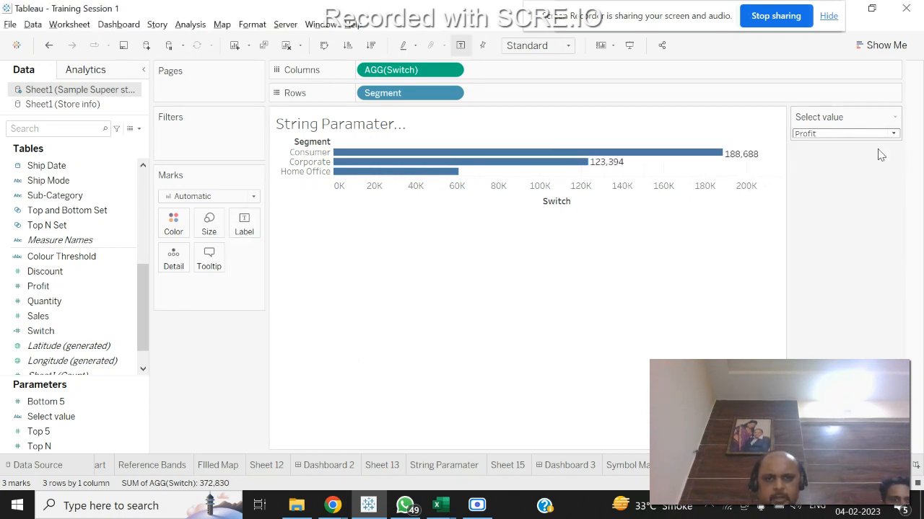
{"action": "left_click", "coordinate": [892, 134]}
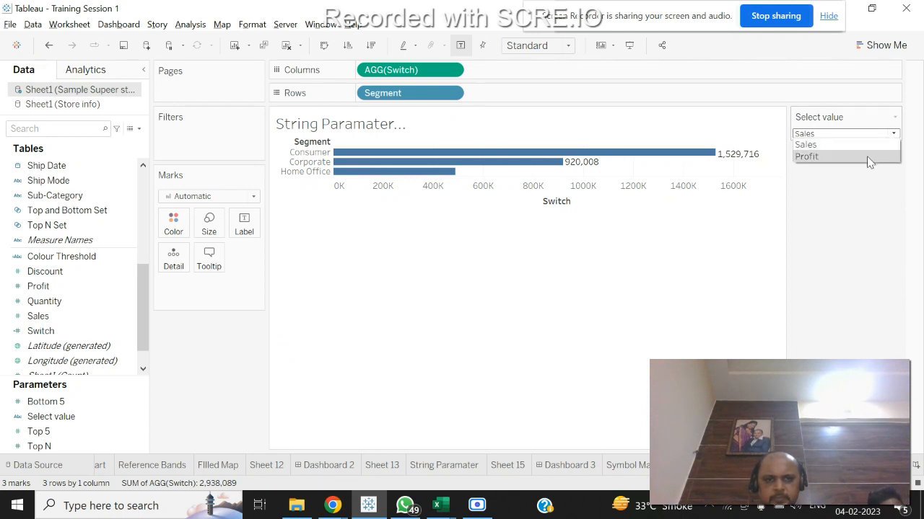
{"action": "left_click", "coordinate": [866, 155]}
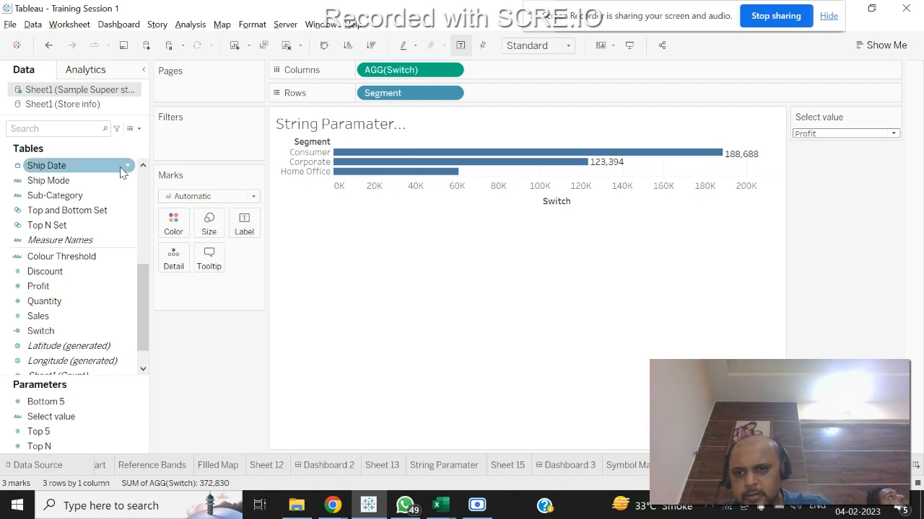
{"action": "left_click", "coordinate": [134, 330]}
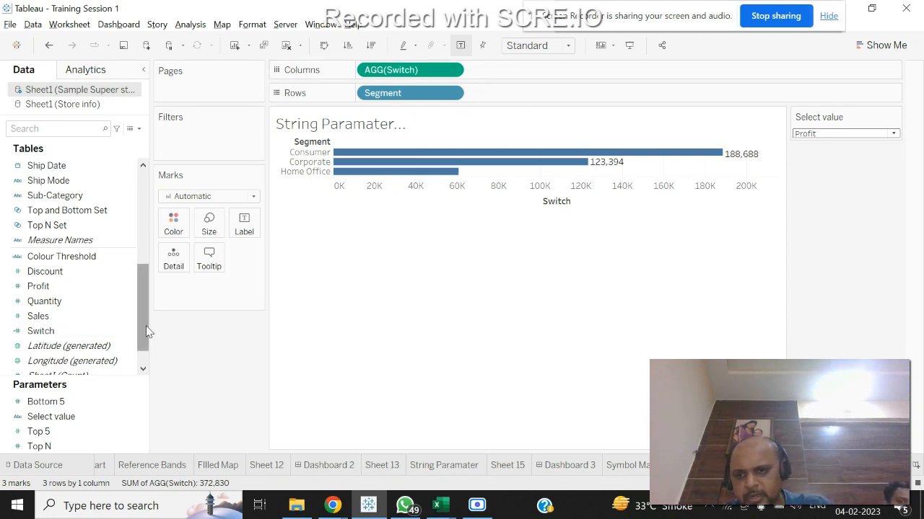
Review the Select value parameter's definition, including its list of allowable values and the sources for adding values.
{"action": "left_click_drag", "start_coordinate": [145, 328], "coordinate": [145, 334]}
{"action": "left_click", "coordinate": [143, 418]}
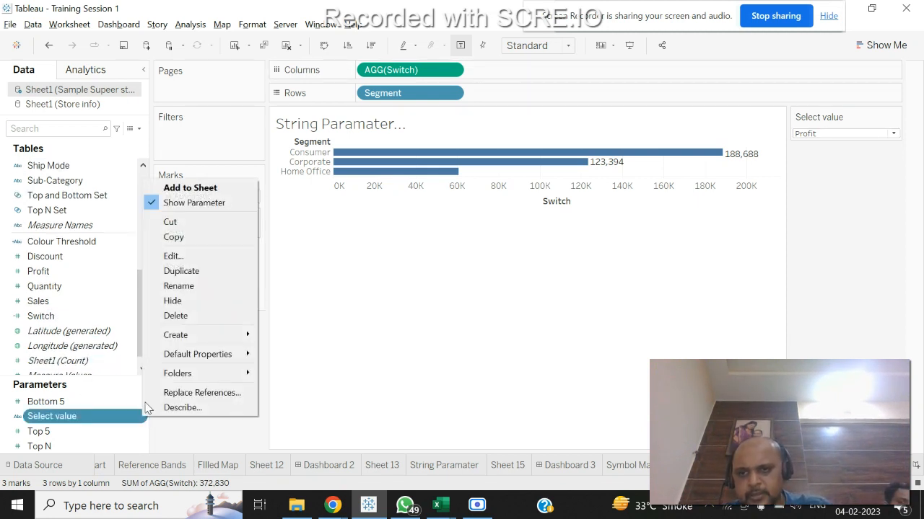
{"action": "left_click", "coordinate": [187, 267]}
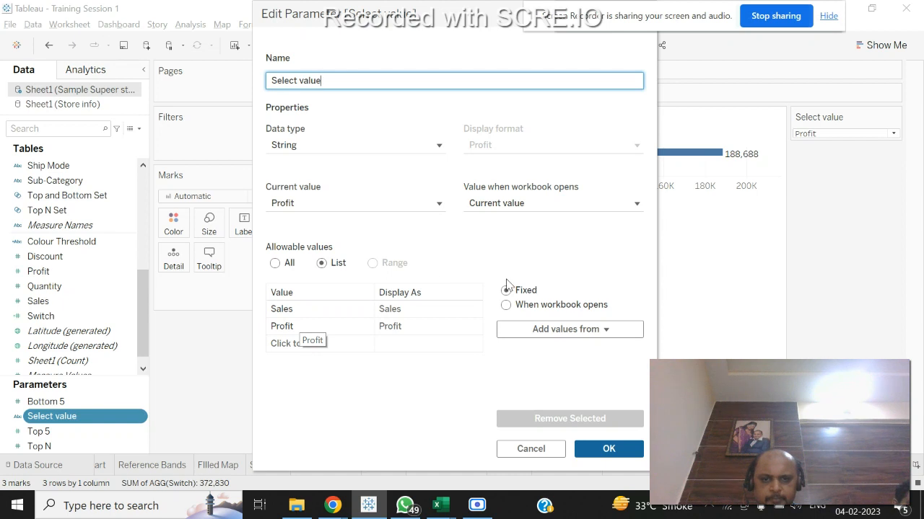
{"action": "left_click", "coordinate": [600, 330]}
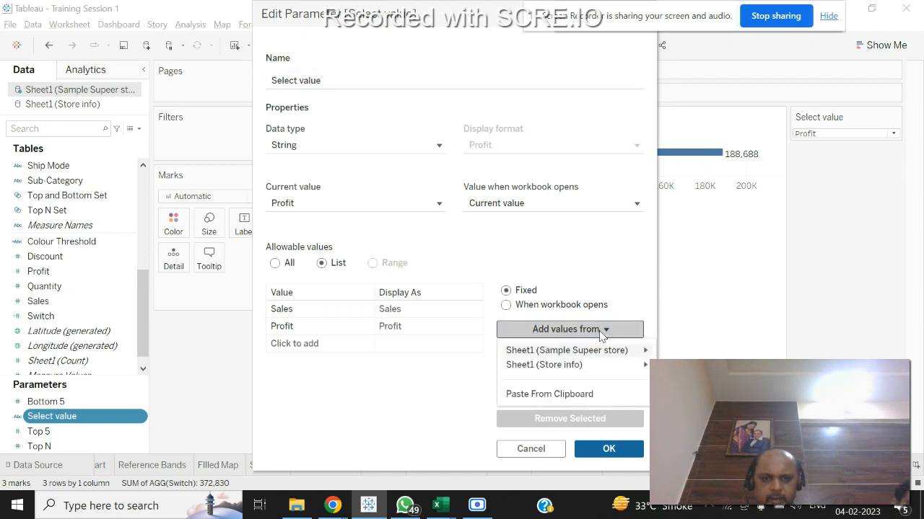
{"action": "left_click", "coordinate": [567, 267]}
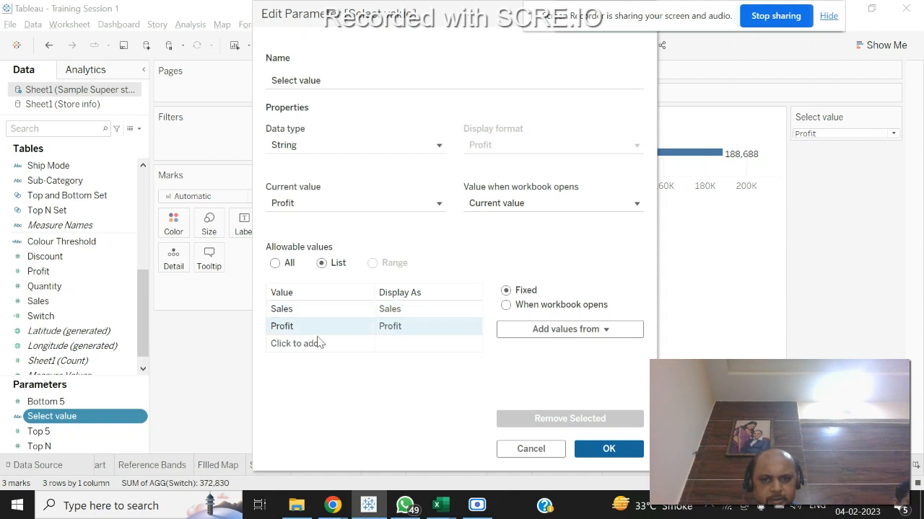
{"action": "left_click", "coordinate": [604, 448]}
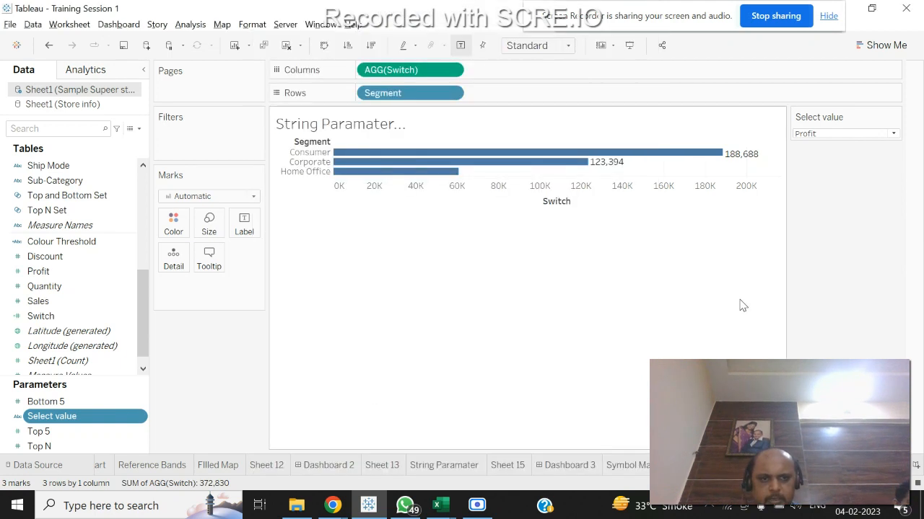
Check the choices offered by the Select value control and review the formula of the Switch calculated field.
{"action": "left_click", "coordinate": [894, 135]}
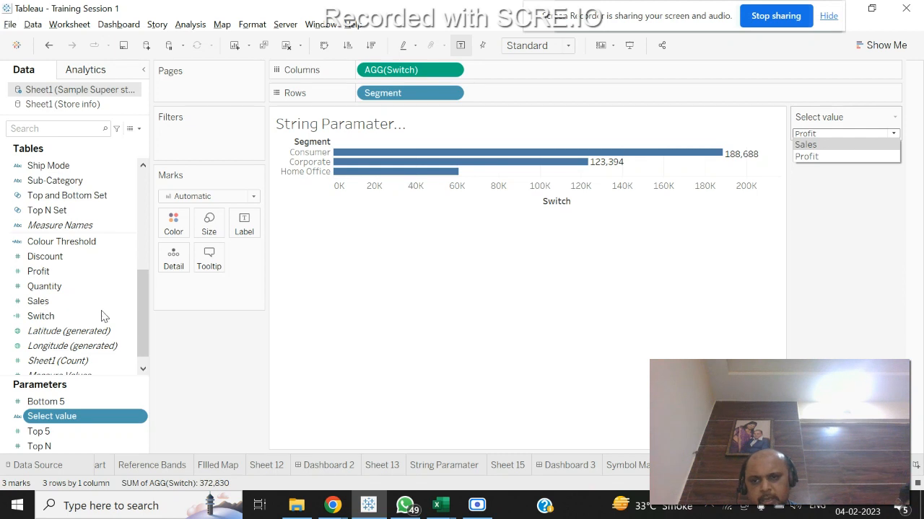
{"action": "right_click", "coordinate": [124, 317]}
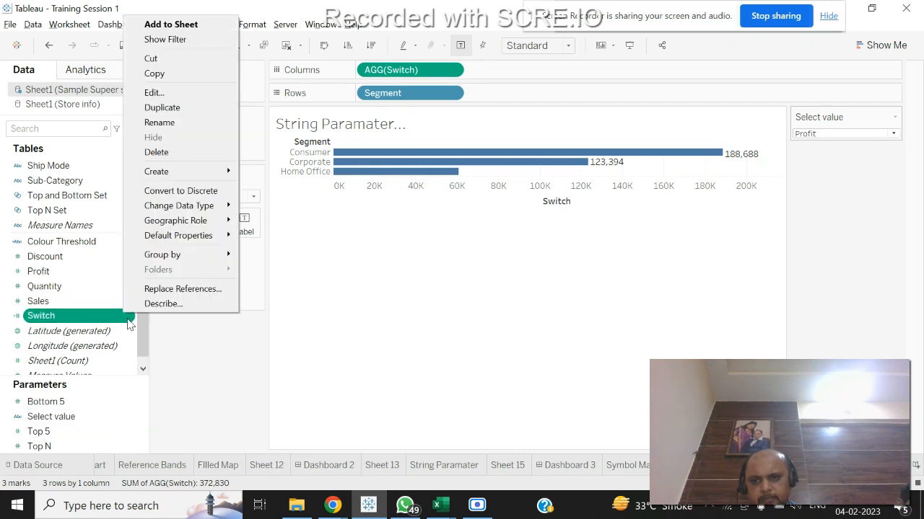
{"action": "left_click", "coordinate": [129, 325]}
{"action": "left_click", "coordinate": [128, 321]}
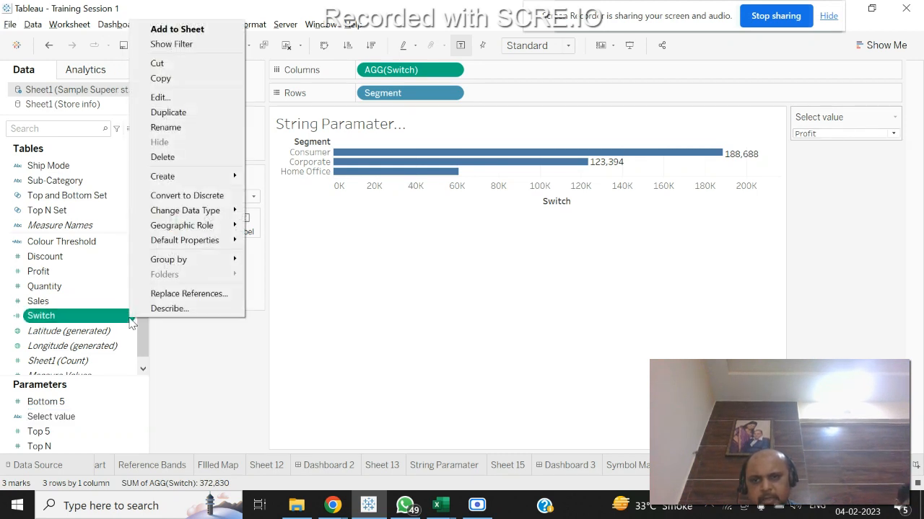
{"action": "left_click", "coordinate": [160, 96]}
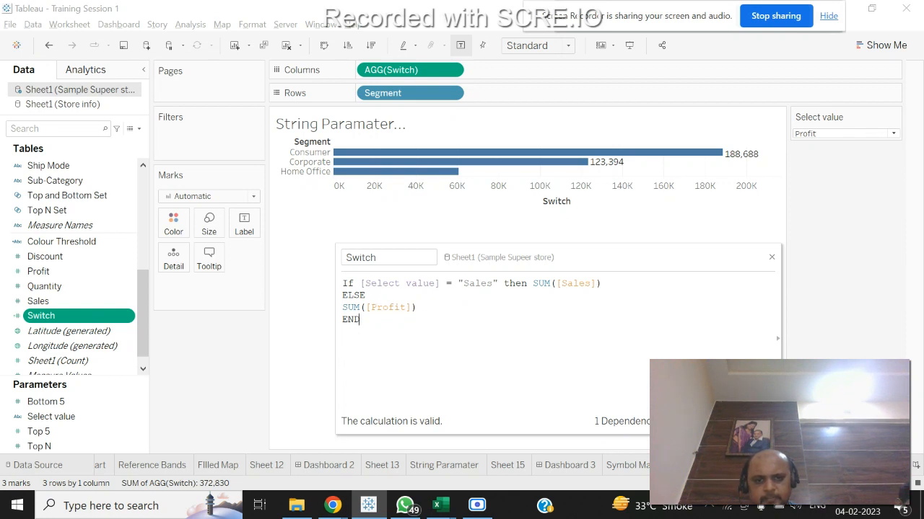
{"action": "left_click", "coordinate": [754, 421]}
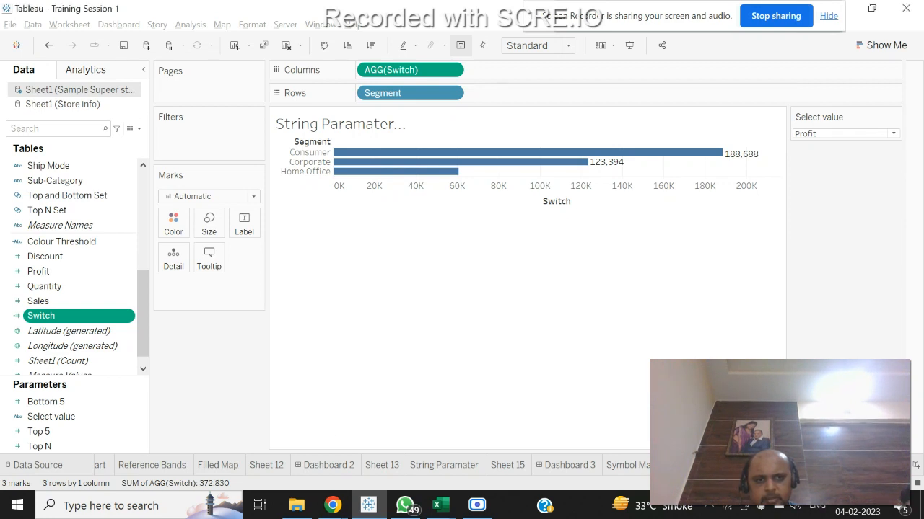
Set the Select value parameter to Sales so the segment bars plot sales.
{"action": "left_click", "coordinate": [898, 131]}
{"action": "left_click", "coordinate": [869, 143]}
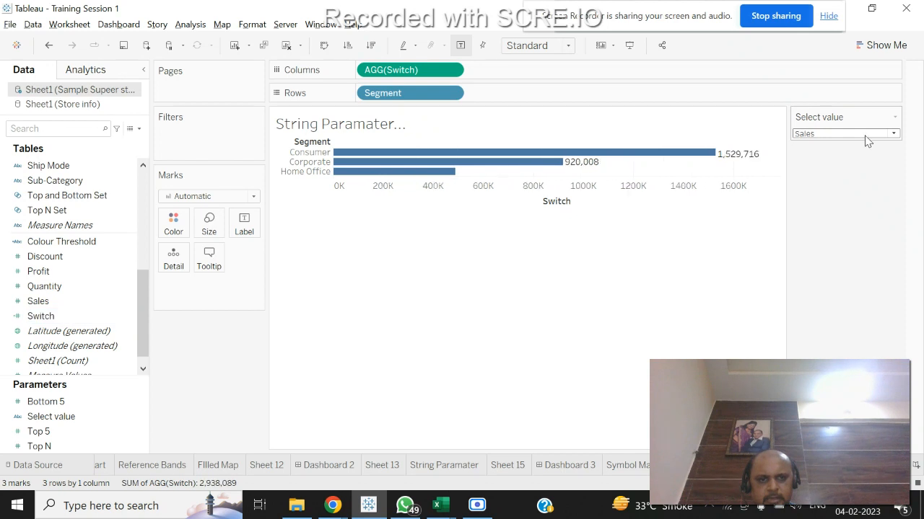
Switch the Select value parameter of the Segment bar chart from Sales to Profit.
{"action": "left_click", "coordinate": [866, 136]}
{"action": "left_click", "coordinate": [856, 155]}
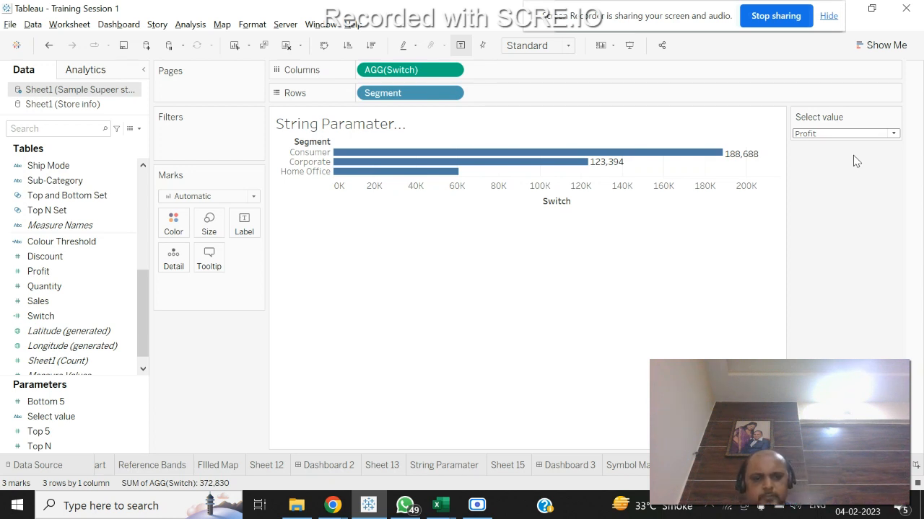
Add a new blank worksheet to the workbook and rename it Sets.
{"action": "key", "text": "ctrl+m"}
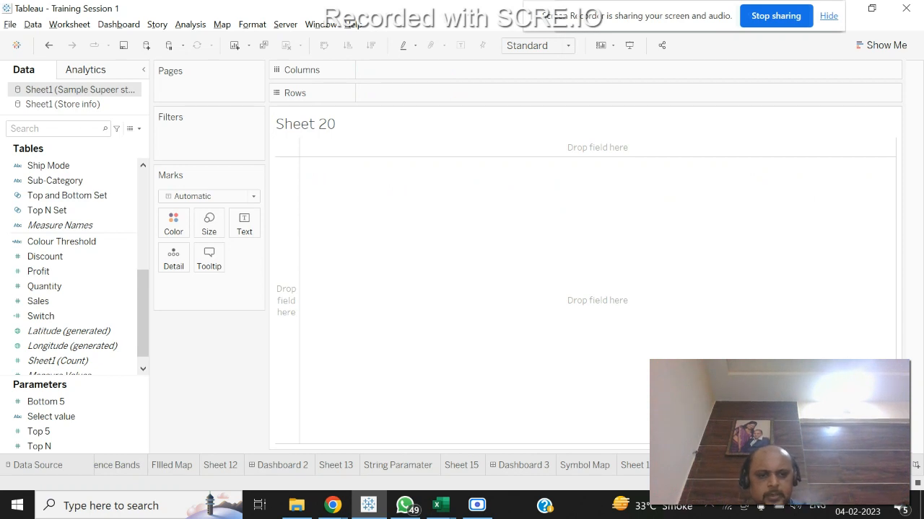
{"action": "right_click", "coordinate": [796, 461]}
{"action": "left_click", "coordinate": [854, 305]}
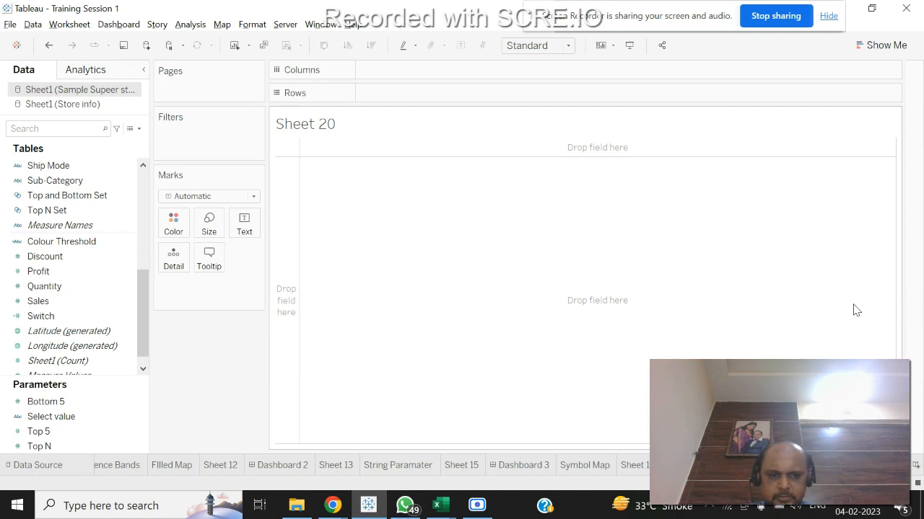
{"action": "left_click", "coordinate": [621, 299]}
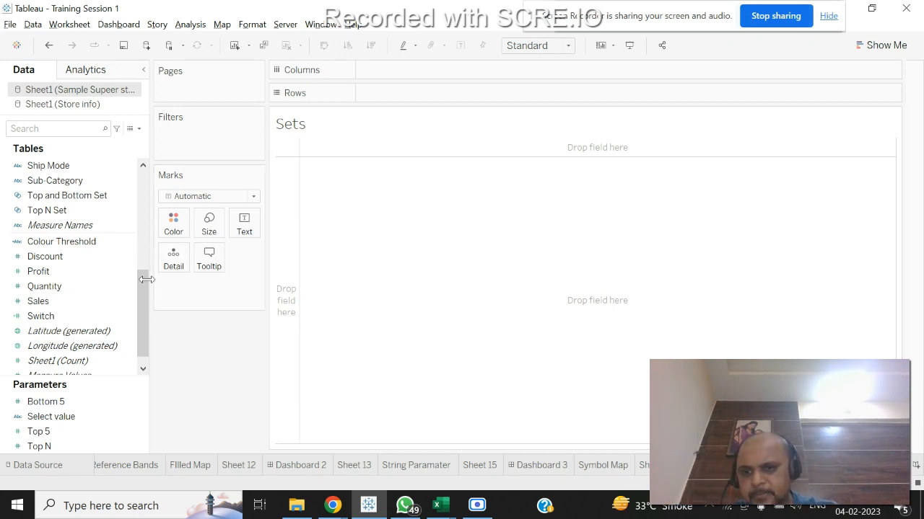
Create a set named Category Set from the Category field, with Furniture excluded from its members.
{"action": "left_click_drag", "start_coordinate": [145, 285], "coordinate": [144, 189]}
{"action": "left_click", "coordinate": [112, 184]}
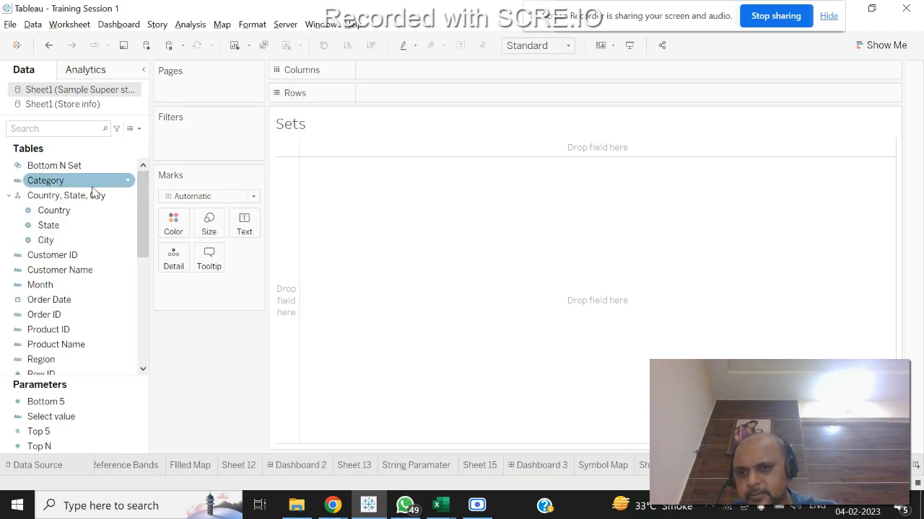
{"action": "left_click_drag", "start_coordinate": [94, 190], "coordinate": [114, 171]}
{"action": "left_click", "coordinate": [135, 129]}
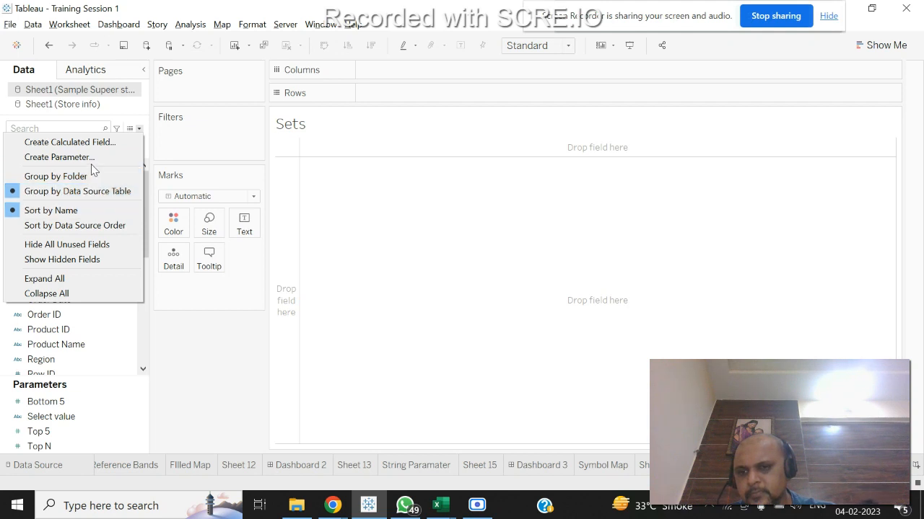
{"action": "left_click", "coordinate": [217, 355]}
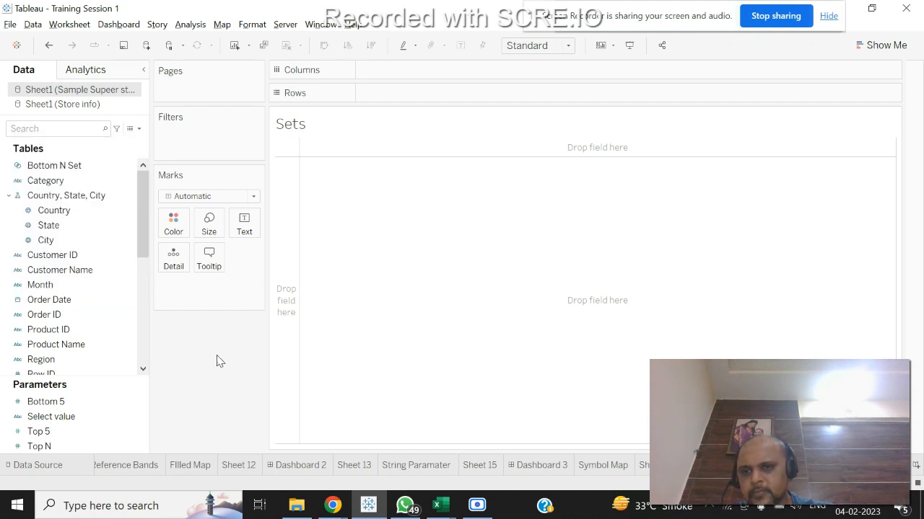
{"action": "left_click", "coordinate": [126, 182]}
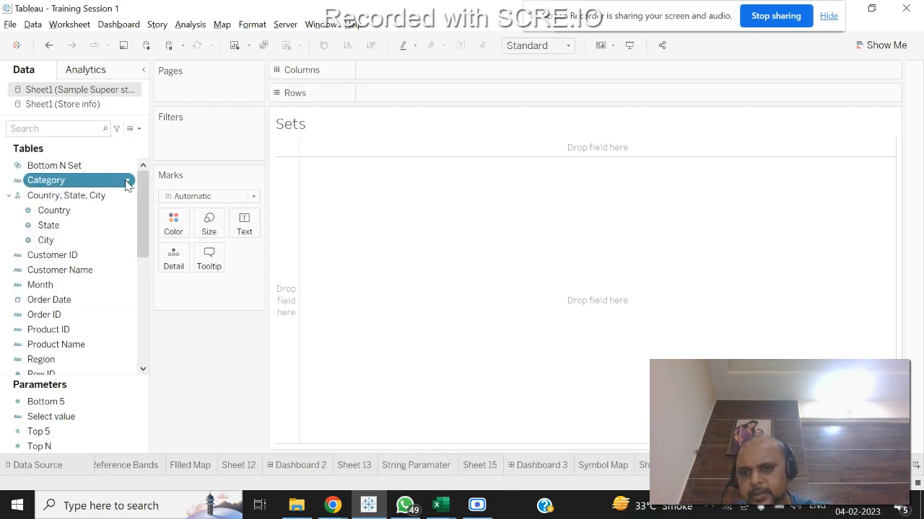
{"action": "mouse_move", "coordinate": [184, 272]}
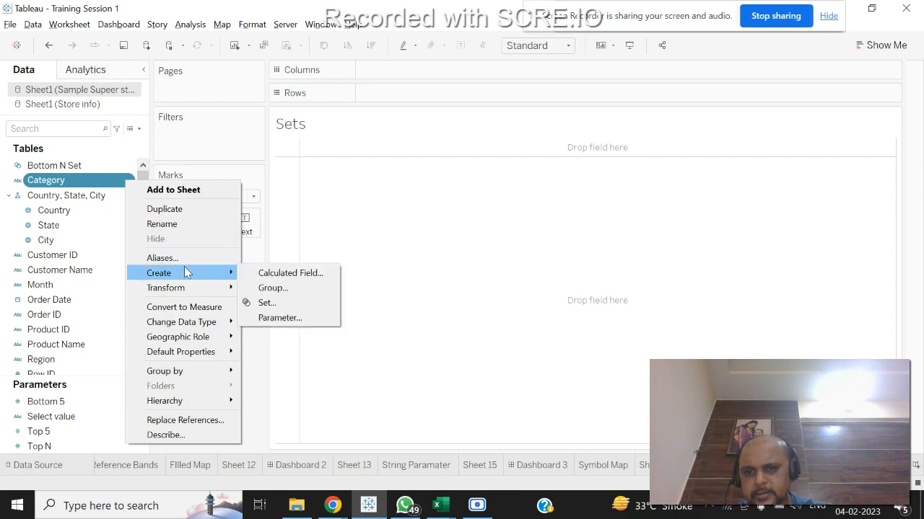
{"action": "left_click", "coordinate": [265, 302]}
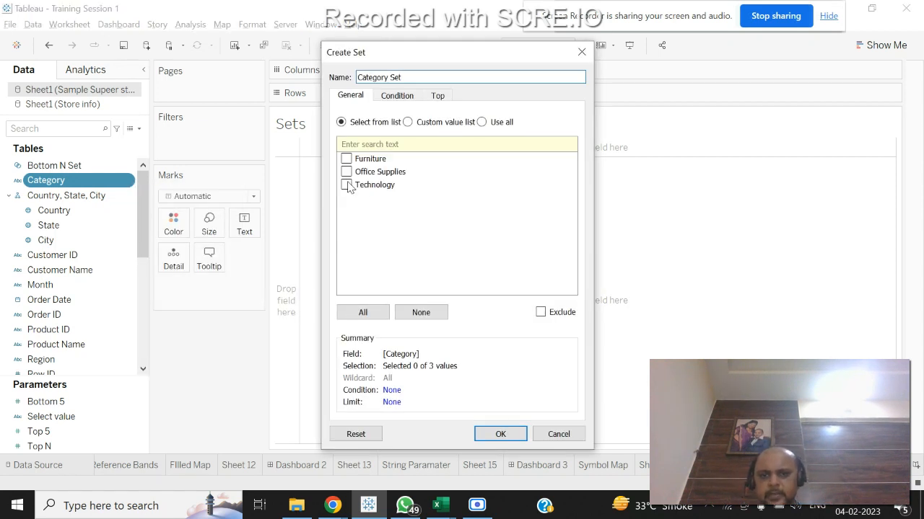
{"action": "left_click", "coordinate": [346, 160]}
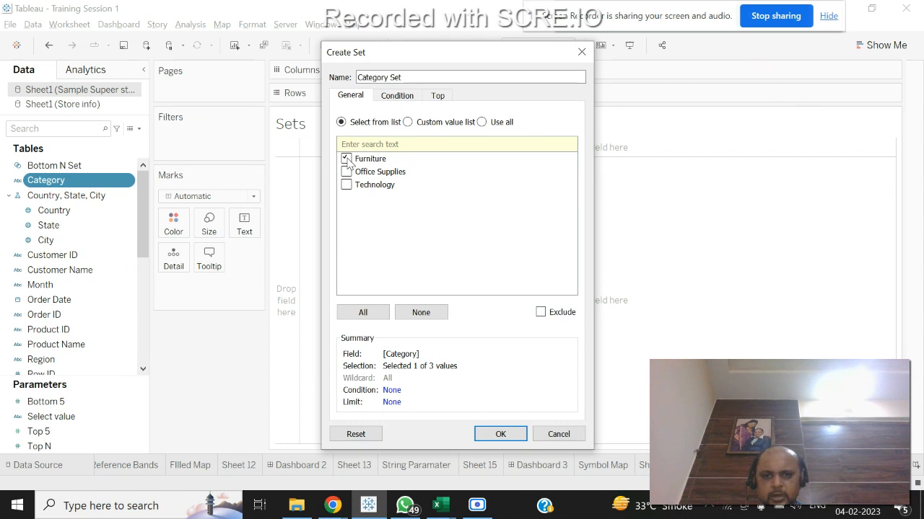
{"action": "left_click", "coordinate": [548, 316]}
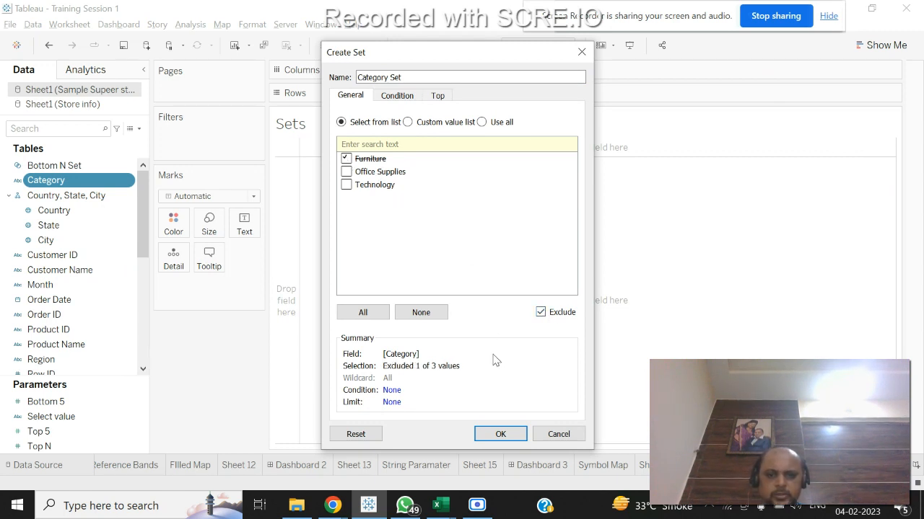
{"action": "left_click", "coordinate": [498, 434]}
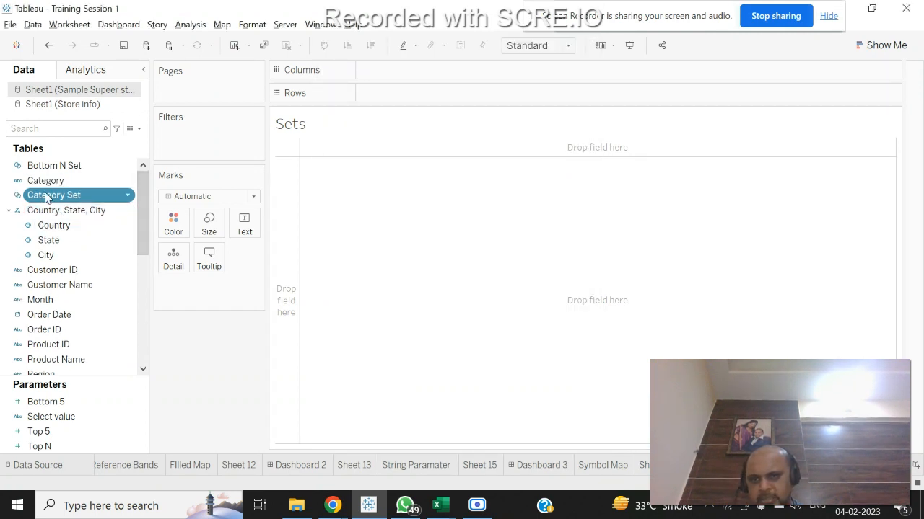
Filter the sheet by Category Set and list the Category field on the rows.
{"action": "left_click_drag", "start_coordinate": [44, 201], "coordinate": [172, 150]}
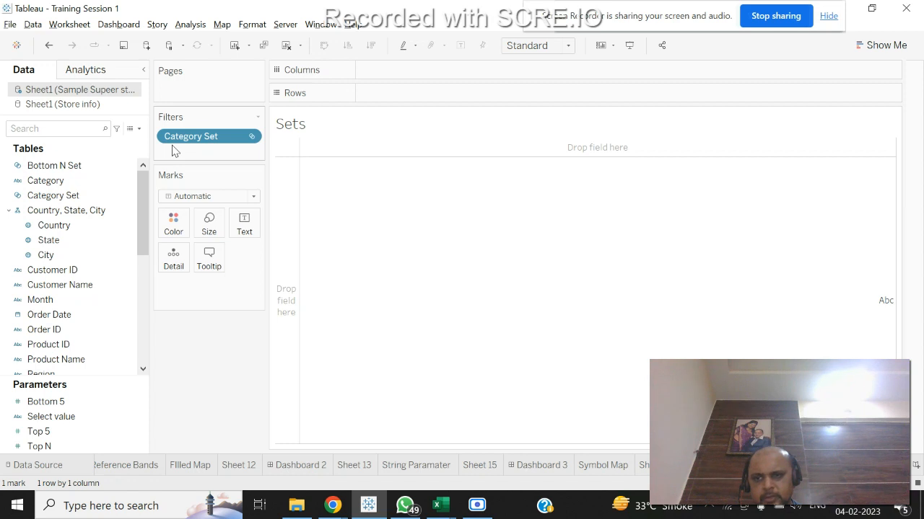
{"action": "left_click_drag", "start_coordinate": [45, 180], "coordinate": [178, 162]}
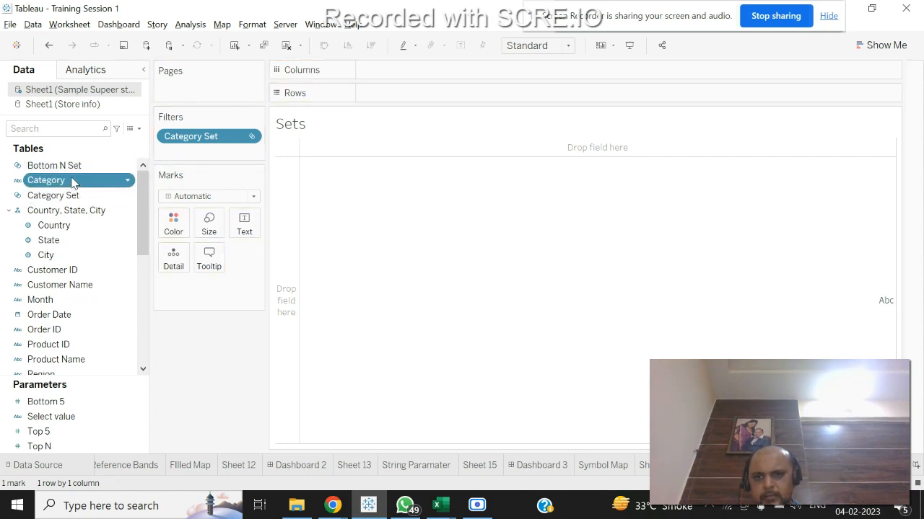
{"action": "left_click_drag", "start_coordinate": [72, 181], "coordinate": [425, 93]}
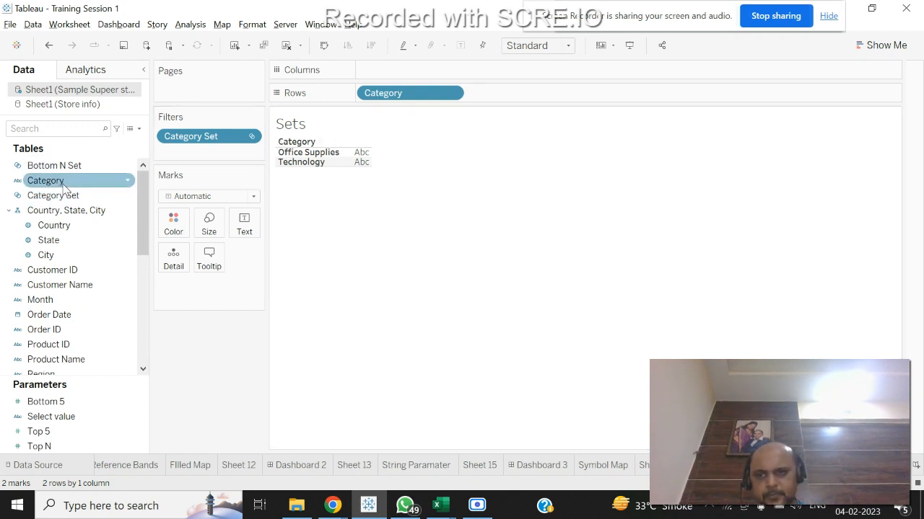
Review the values a Category filter offers and the membership settings of Category Set, cancelling both dialogs.
{"action": "mouse_move", "coordinate": [46, 180]}
{"action": "left_mouse_down"}
{"action": "mouse_move", "coordinate": [145, 164]}
{"action": "mouse_move", "coordinate": [157, 151]}
{"action": "mouse_move", "coordinate": [190, 159]}
{"action": "left_mouse_up"}
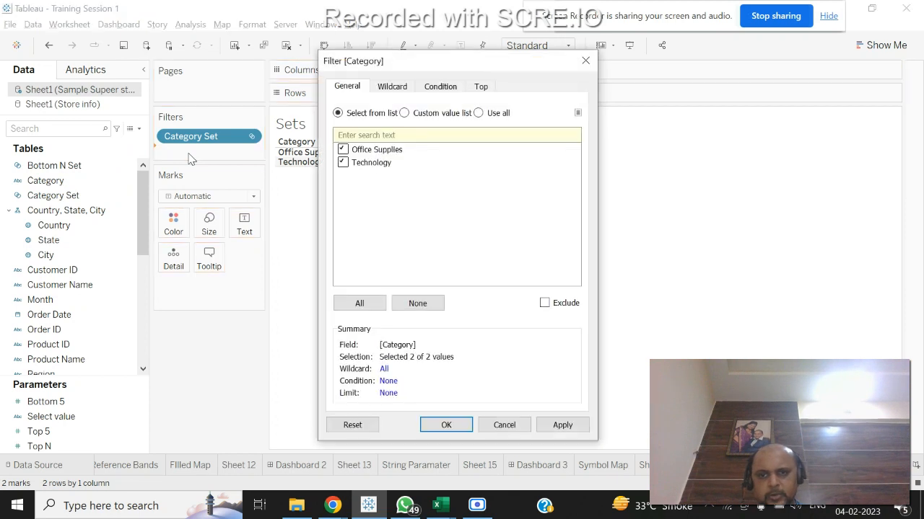
{"action": "left_click", "coordinate": [517, 429]}
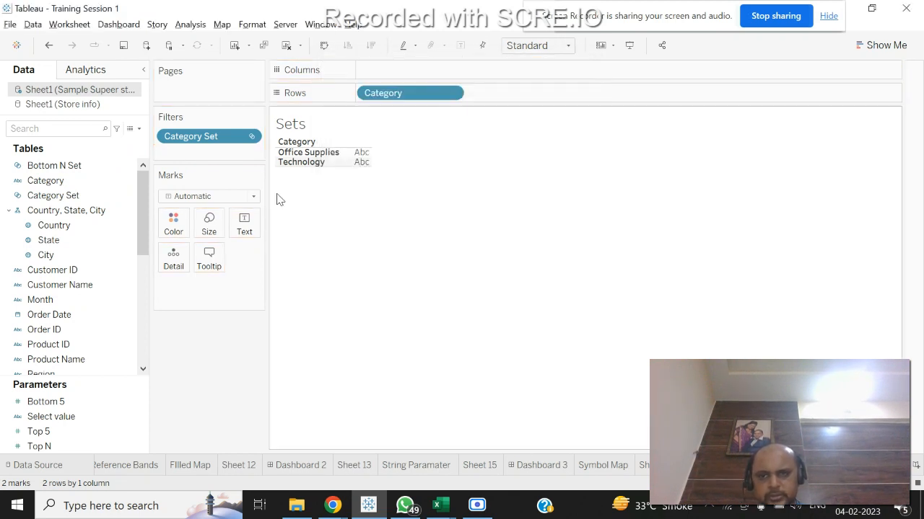
{"action": "left_click", "coordinate": [124, 197]}
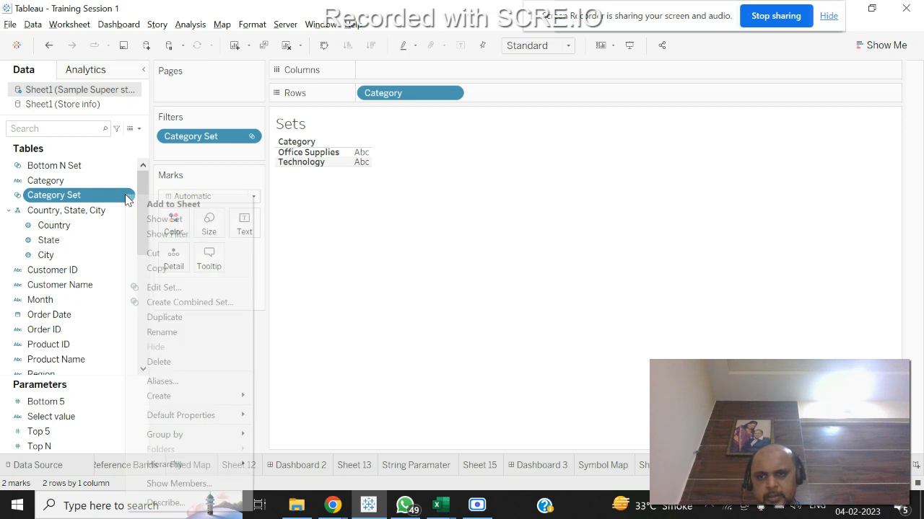
{"action": "left_click", "coordinate": [160, 287]}
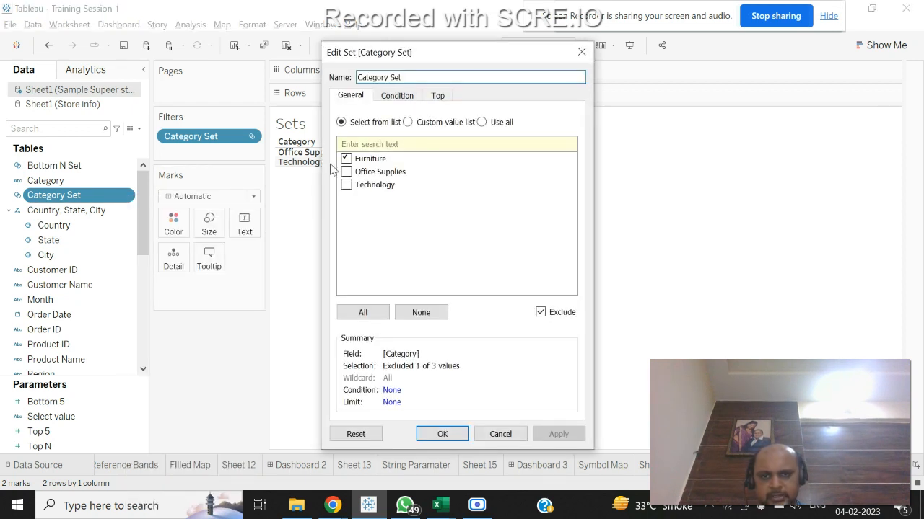
{"action": "left_click", "coordinate": [505, 434]}
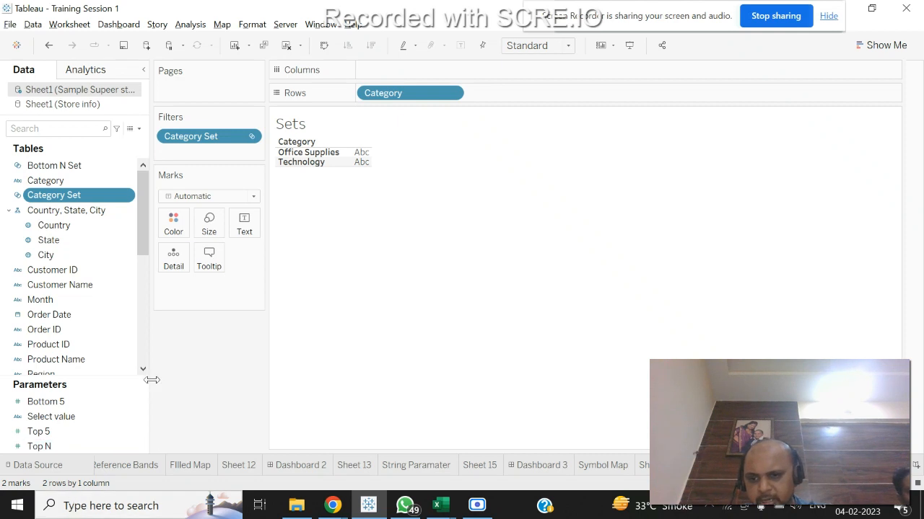
Delete the Bottom 5 parameter from the workbook and accept the effect on dependent items.
{"action": "left_click", "coordinate": [90, 437]}
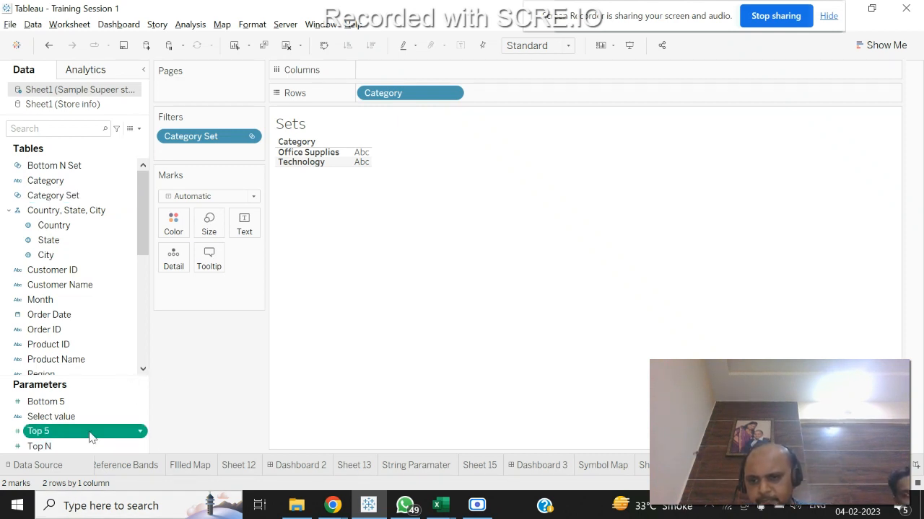
{"action": "key", "text": "Tab"}
{"action": "key", "text": "Down"}
{"action": "key", "text": "Down"}
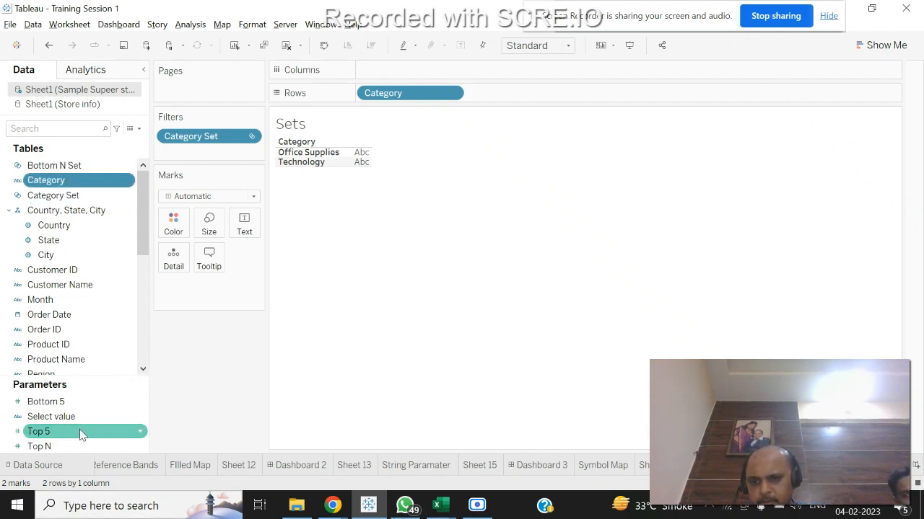
{"action": "left_click", "coordinate": [114, 403]}
{"action": "left_click", "coordinate": [141, 402]}
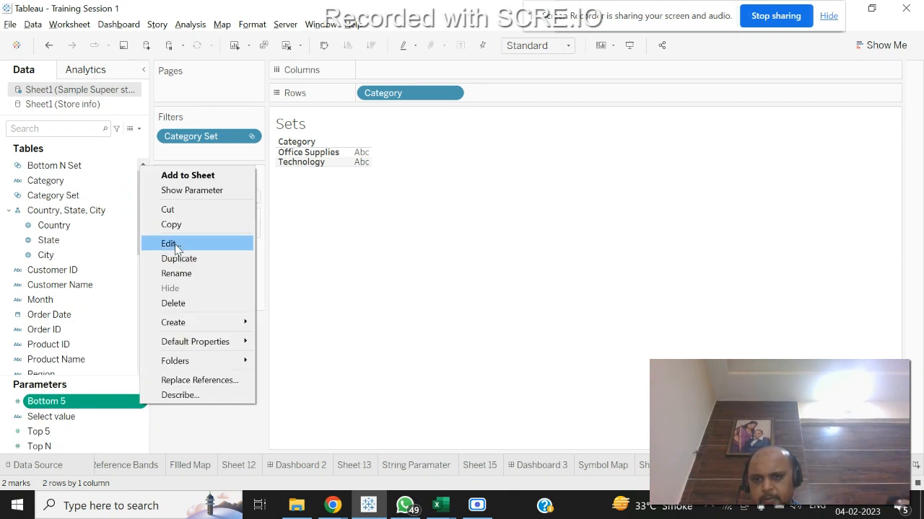
{"action": "left_click", "coordinate": [124, 431]}
{"action": "left_click", "coordinate": [140, 404]}
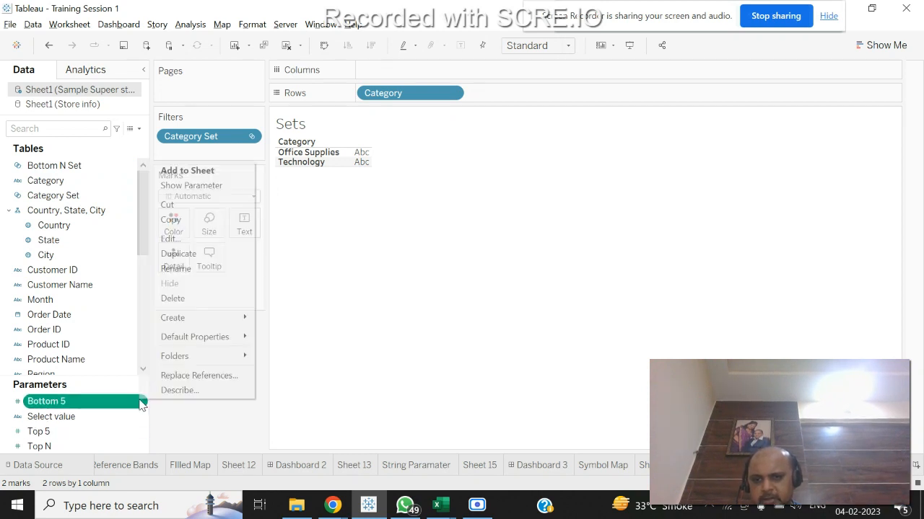
{"action": "left_click", "coordinate": [171, 299]}
{"action": "left_click", "coordinate": [477, 334]}
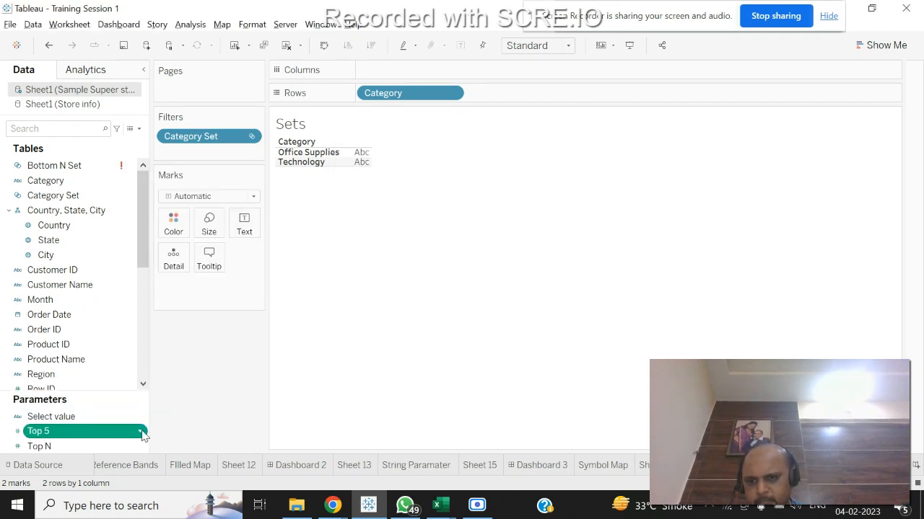
Delete the Top 5 parameter from the workbook and confirm its removal.
{"action": "left_click", "coordinate": [142, 432]}
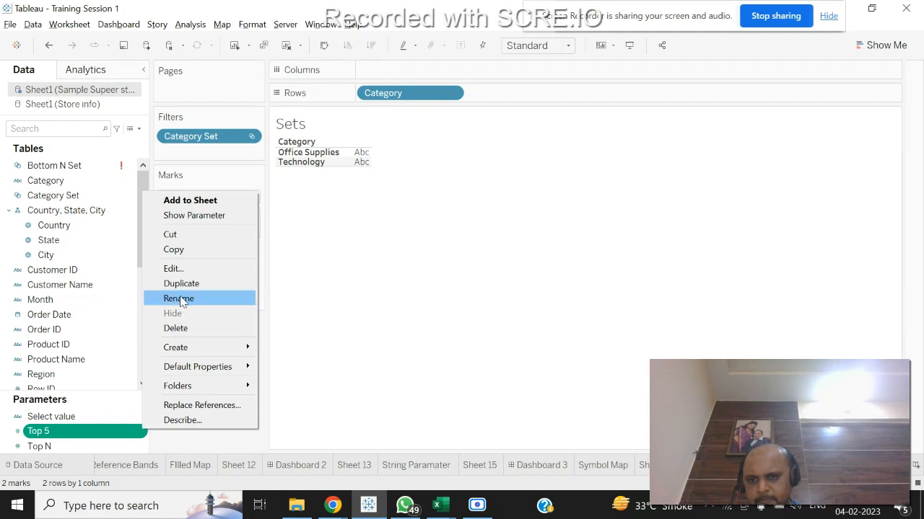
{"action": "left_click", "coordinate": [179, 329]}
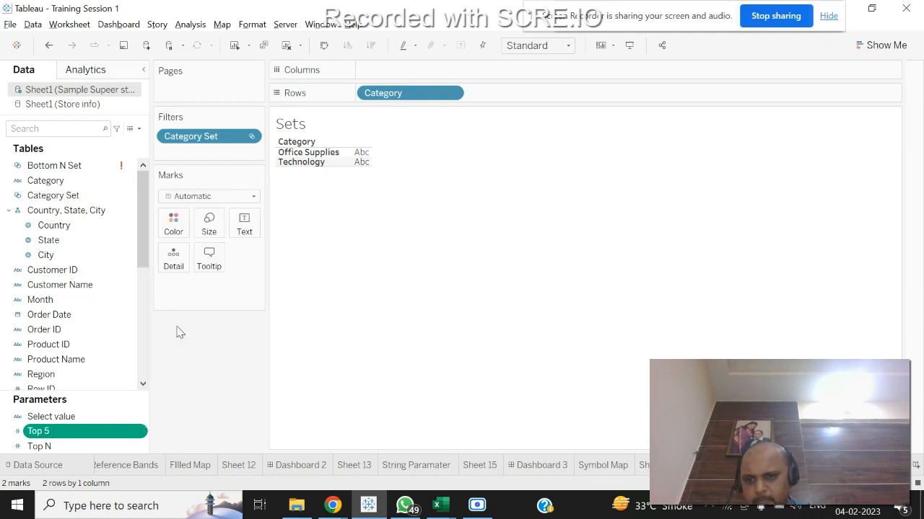
{"action": "left_click", "coordinate": [481, 335]}
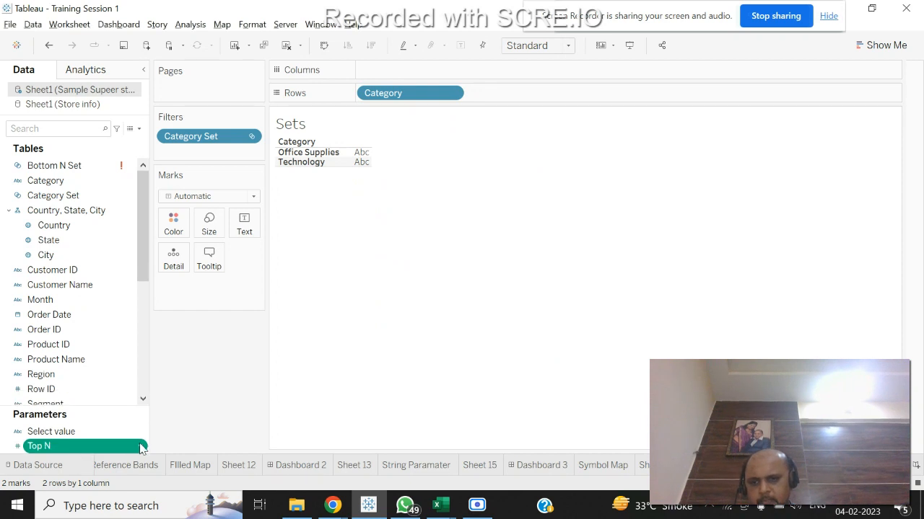
Delete the Top N parameter, accepting the removal of the invalid City filter on the Intiger Paramater sheet.
{"action": "right_click", "coordinate": [141, 448]}
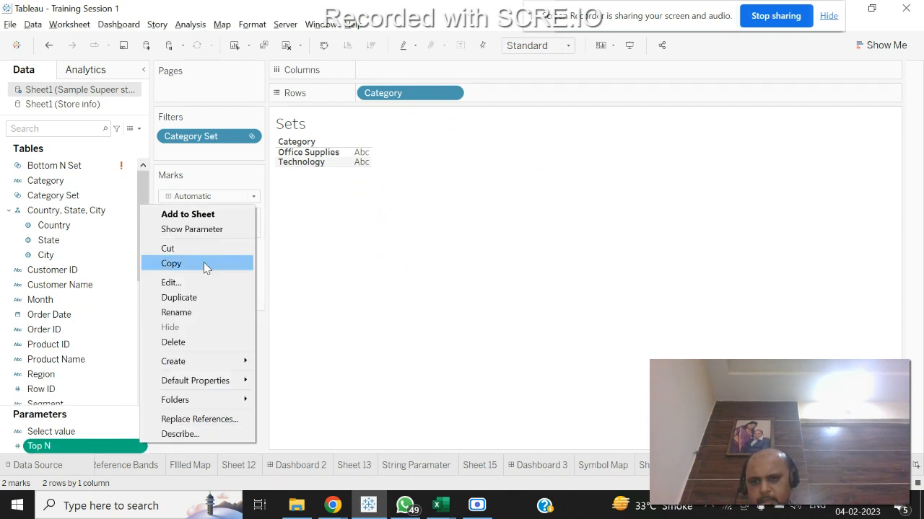
{"action": "left_click", "coordinate": [187, 336]}
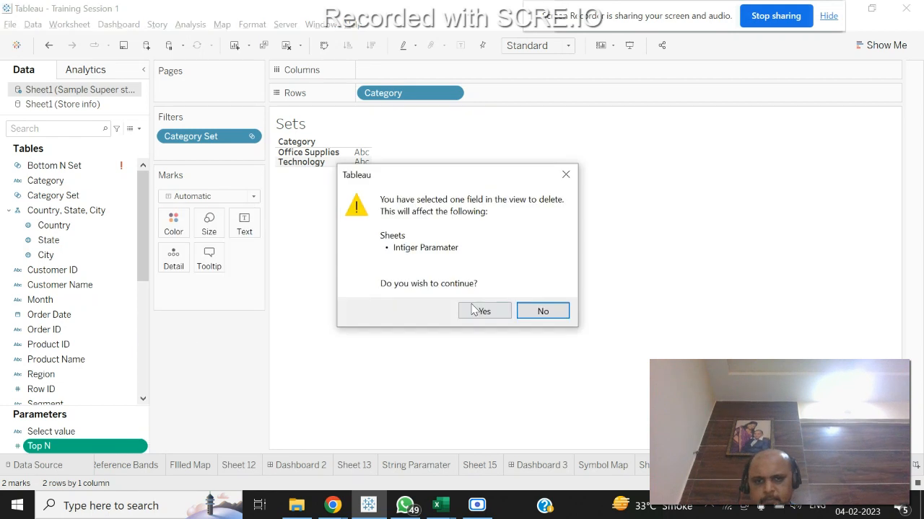
{"action": "left_click", "coordinate": [484, 311]}
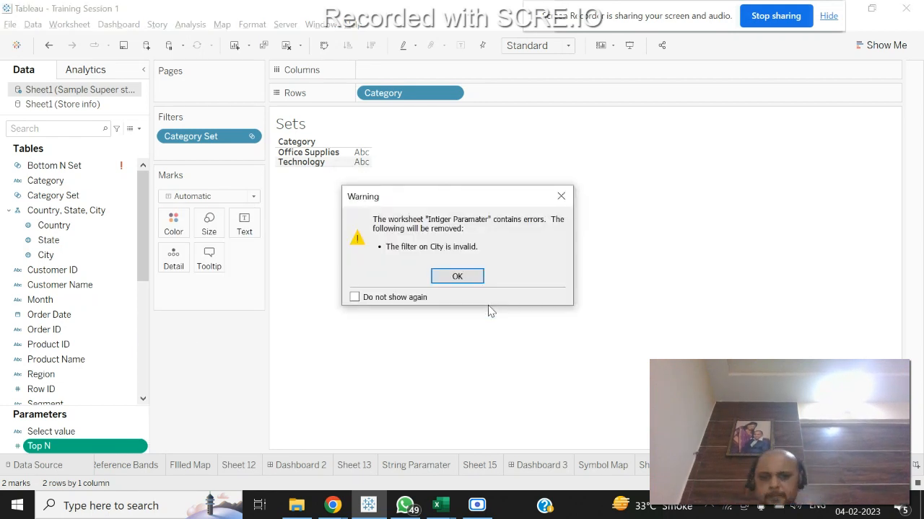
{"action": "left_click", "coordinate": [459, 276]}
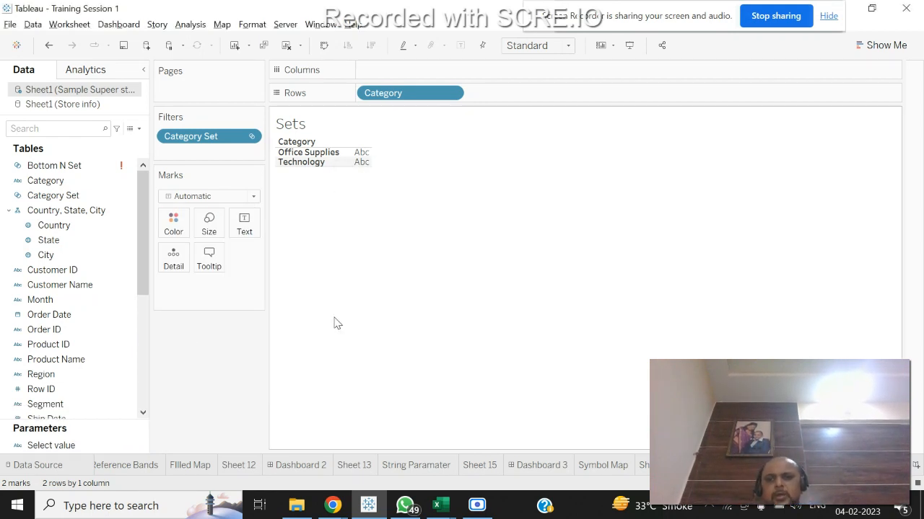
{"action": "right_click", "coordinate": [127, 165]}
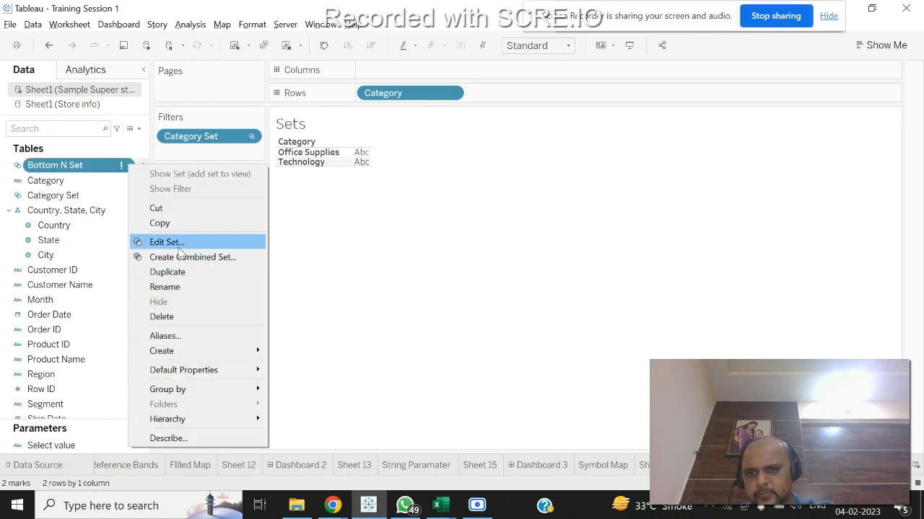
{"action": "left_click", "coordinate": [100, 167]}
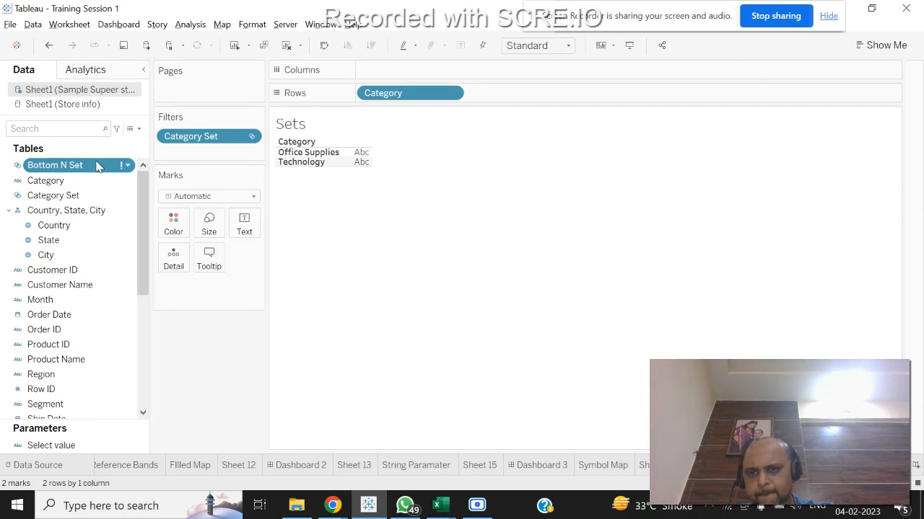
Switch to Sheet 17 and review the settings of Bottom N Set, closing them without changes.
{"action": "left_click", "coordinate": [636, 466]}
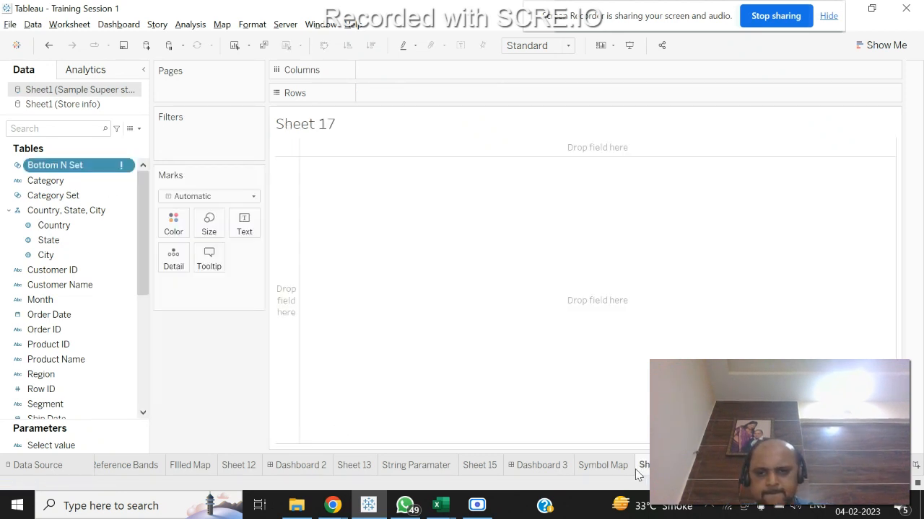
{"action": "right_click", "coordinate": [131, 170]}
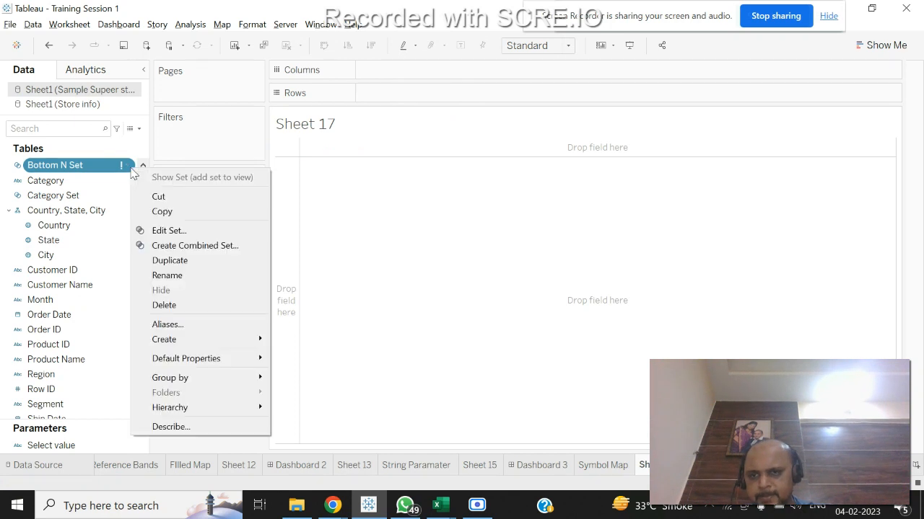
{"action": "left_click", "coordinate": [148, 209]}
{"action": "right_click", "coordinate": [130, 167]}
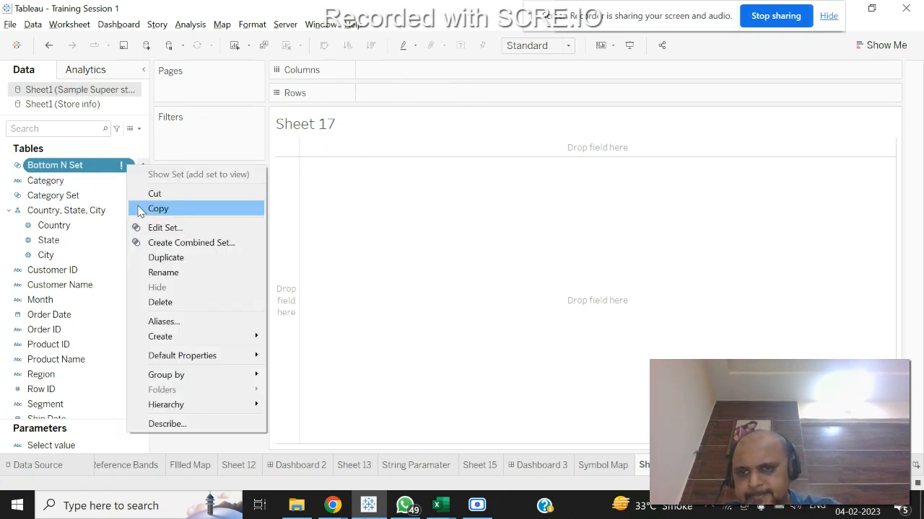
{"action": "left_click", "coordinate": [146, 226]}
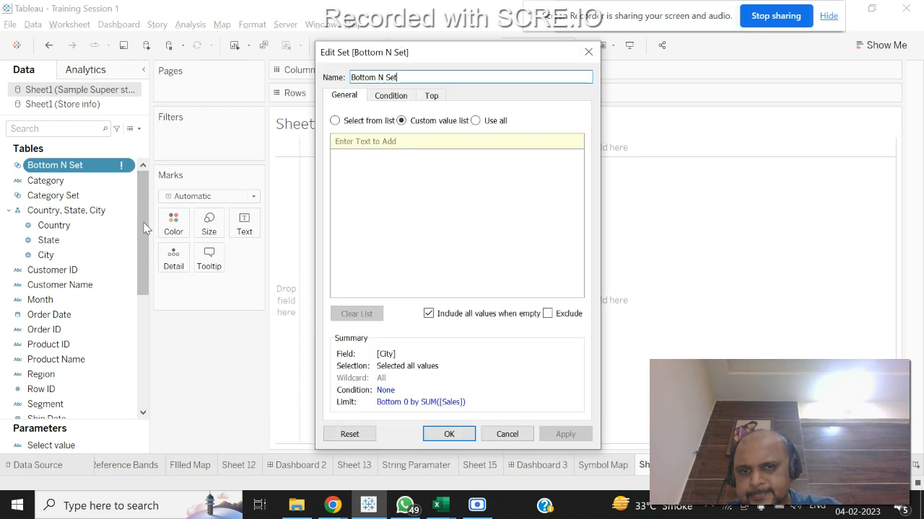
{"action": "left_click", "coordinate": [588, 52]}
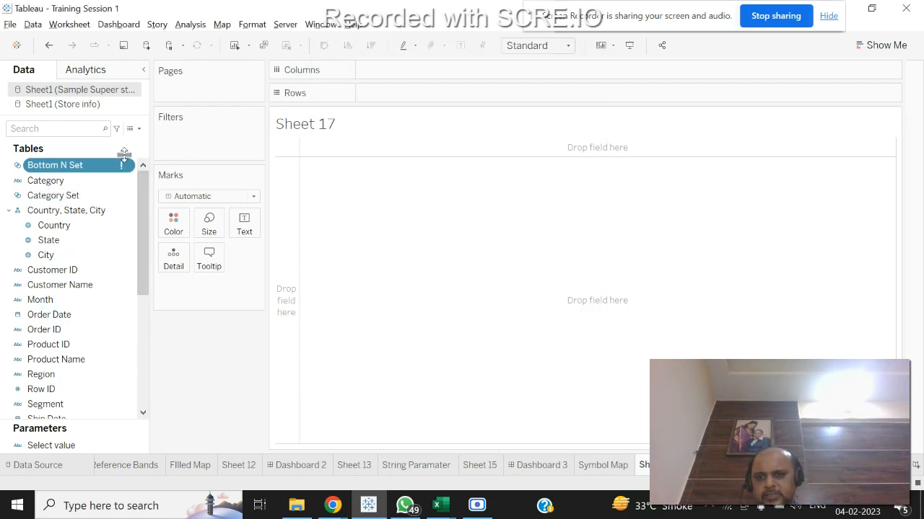
{"action": "left_click", "coordinate": [139, 129]}
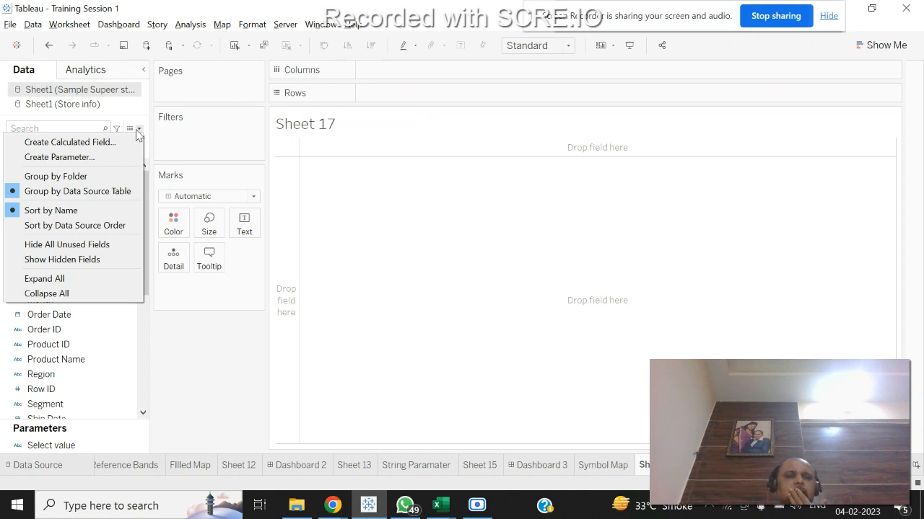
{"action": "left_click", "coordinate": [505, 177]}
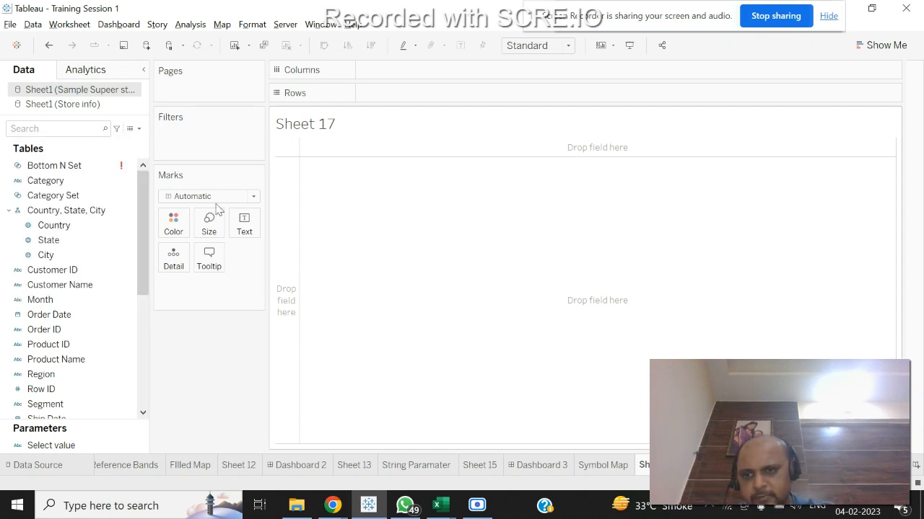
{"action": "left_click_drag", "start_coordinate": [142, 202], "coordinate": [139, 179]}
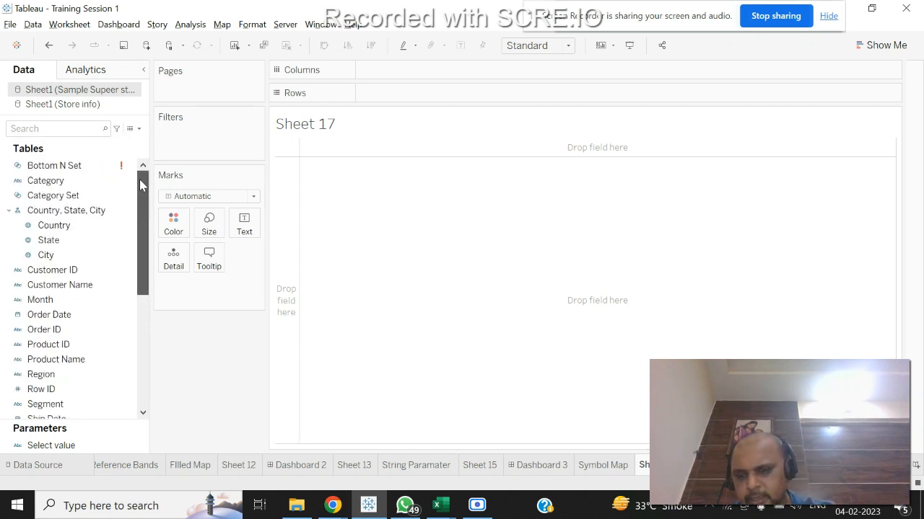
{"action": "left_click", "coordinate": [80, 256]}
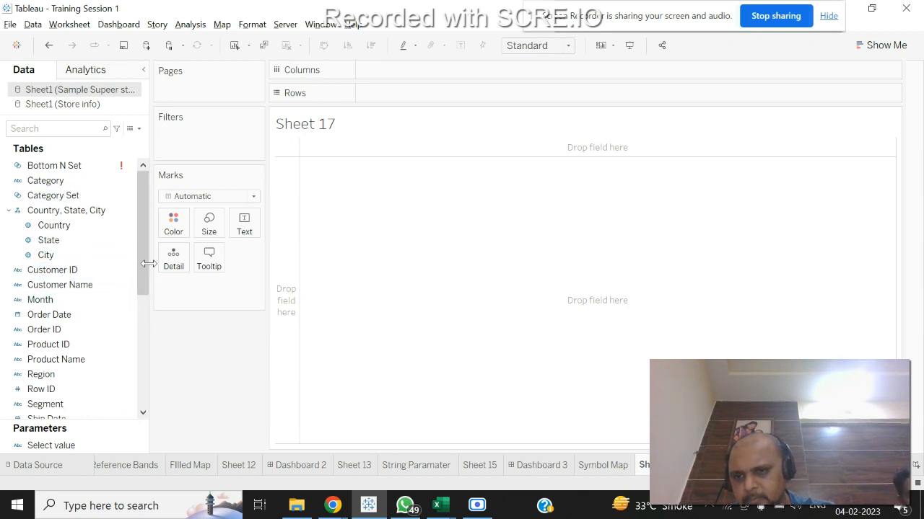
Build a bar chart with Product Name on rows and SUM(Sales) on columns, sorted in descending order of sales.
{"action": "left_click_drag", "start_coordinate": [146, 272], "coordinate": [86, 283]}
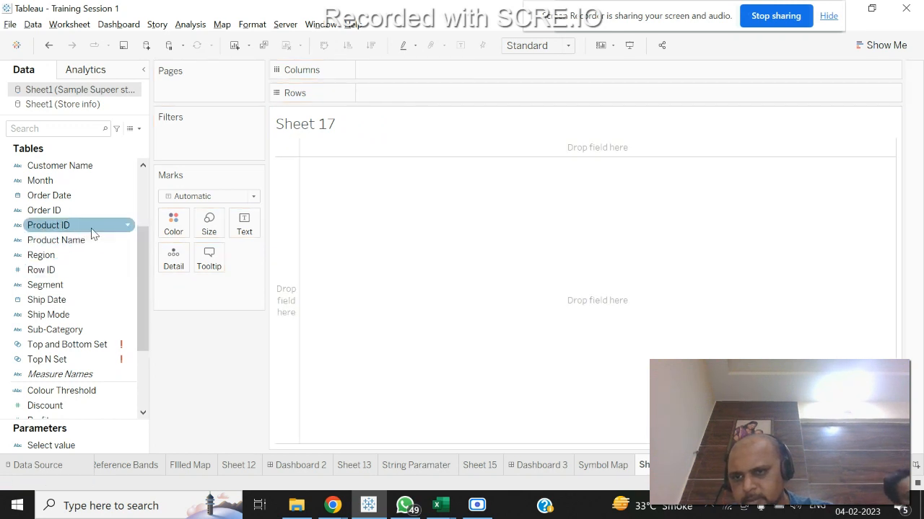
{"action": "left_click_drag", "start_coordinate": [86, 246], "coordinate": [474, 104]}
{"action": "left_click", "coordinate": [453, 250]}
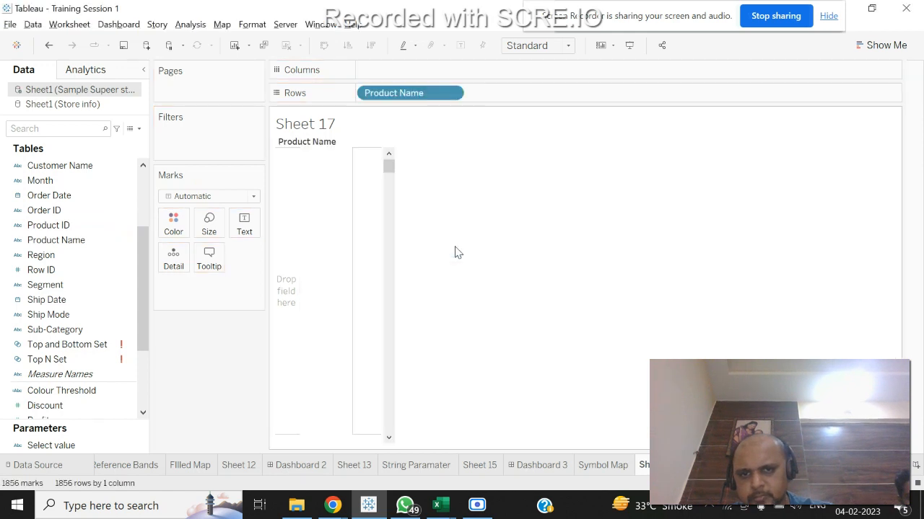
{"action": "left_click_drag", "start_coordinate": [145, 259], "coordinate": [145, 324]}
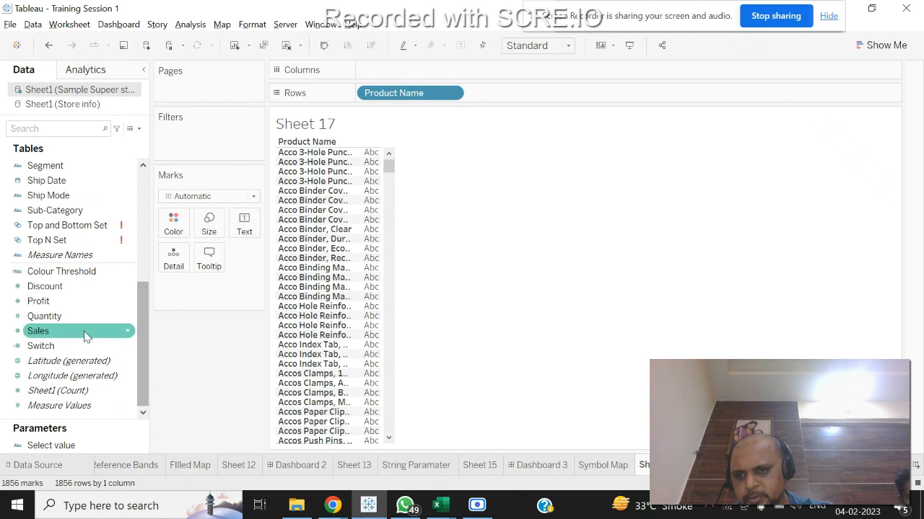
{"action": "left_click_drag", "start_coordinate": [71, 336], "coordinate": [396, 70]}
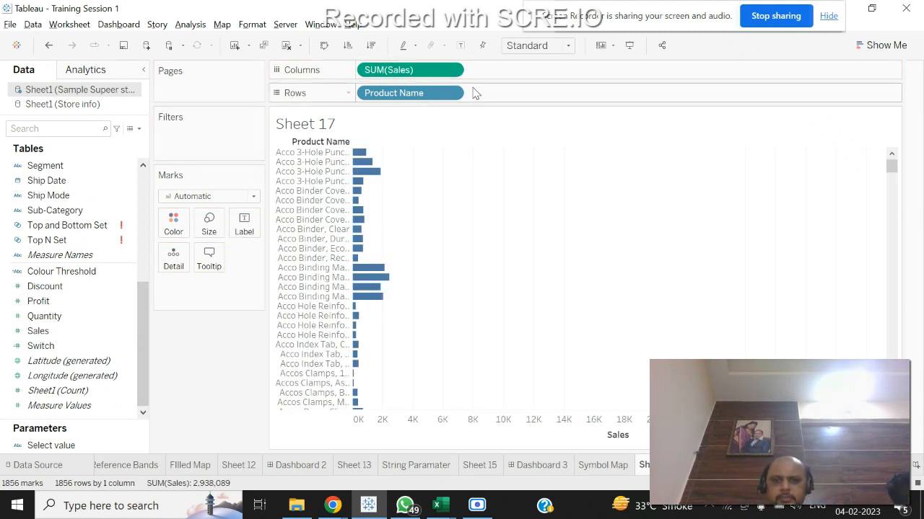
{"action": "left_click", "coordinate": [372, 45]}
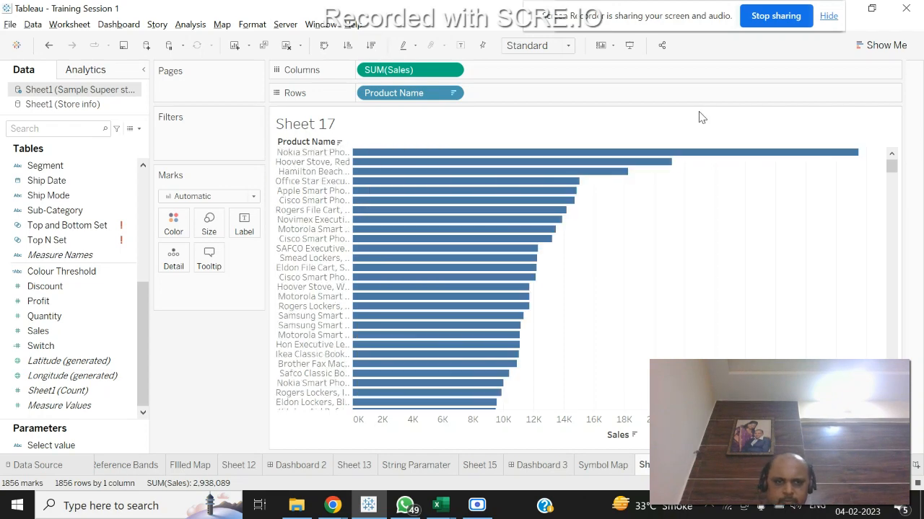
{"action": "left_click_drag", "start_coordinate": [893, 172], "coordinate": [890, 140]}
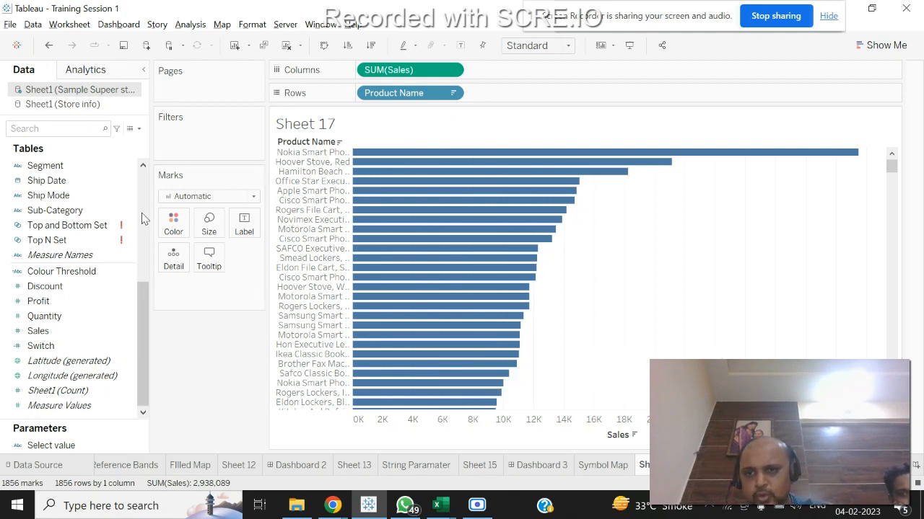
Start a new parameter named Top N with the Integer data type.
{"action": "left_click", "coordinate": [137, 130]}
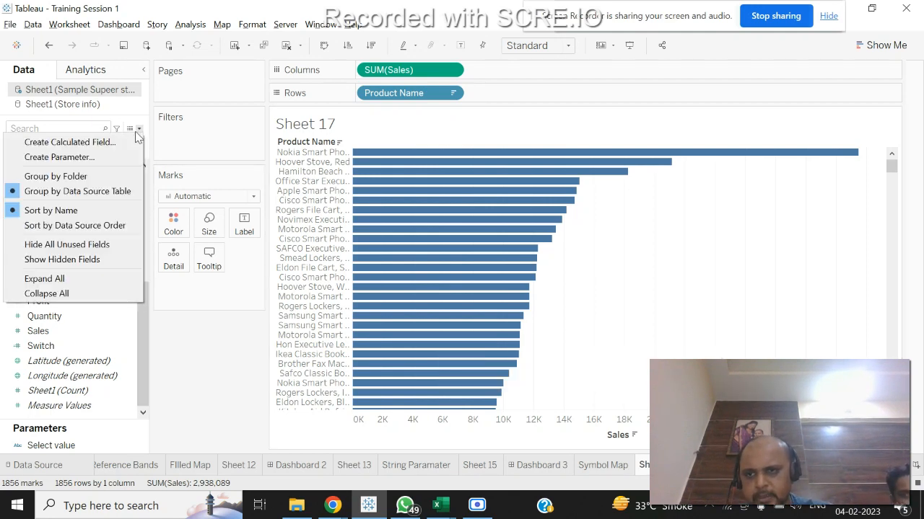
{"action": "left_click", "coordinate": [124, 155]}
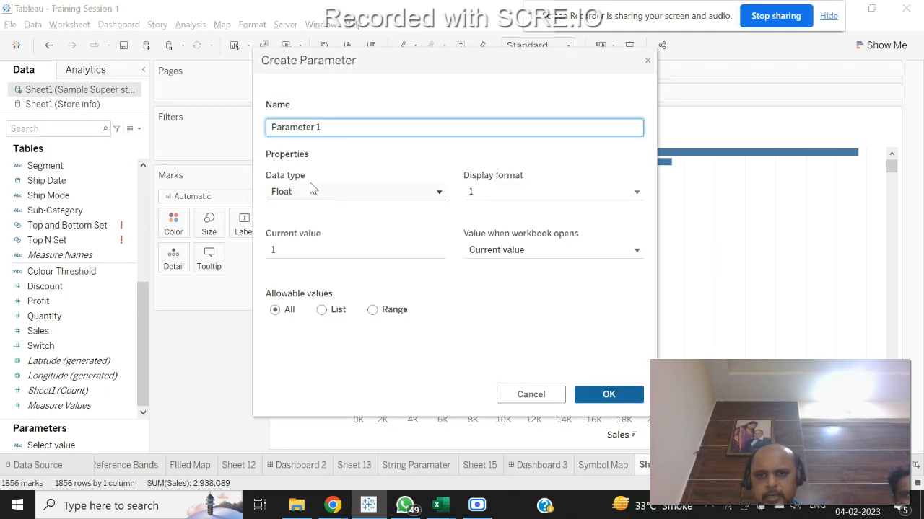
{"action": "type", "text": "To"}
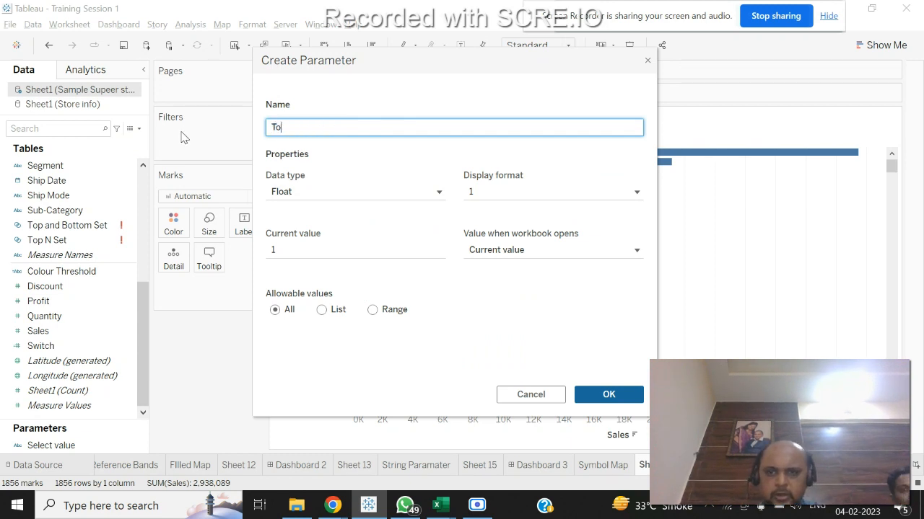
{"action": "key", "text": "BackSpace"}
{"action": "type", "text": "o"}
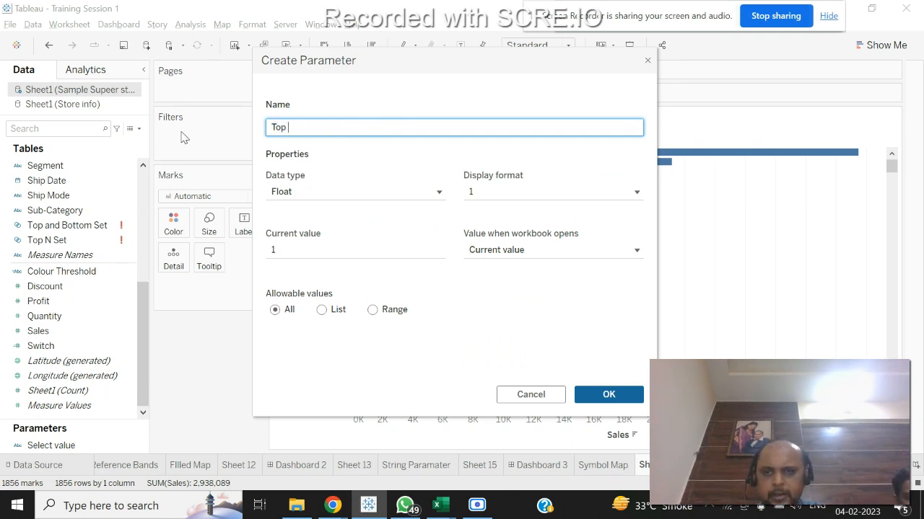
{"action": "left_click", "coordinate": [385, 192]}
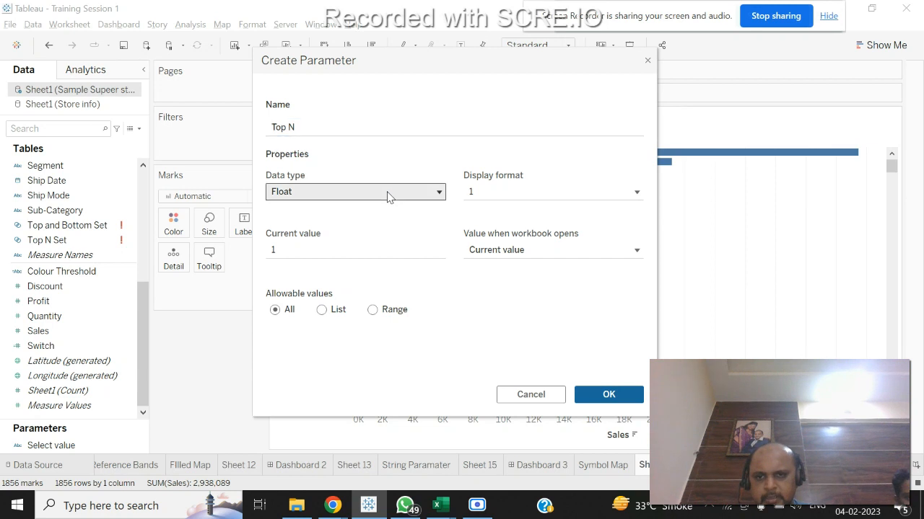
{"action": "left_click", "coordinate": [366, 227]}
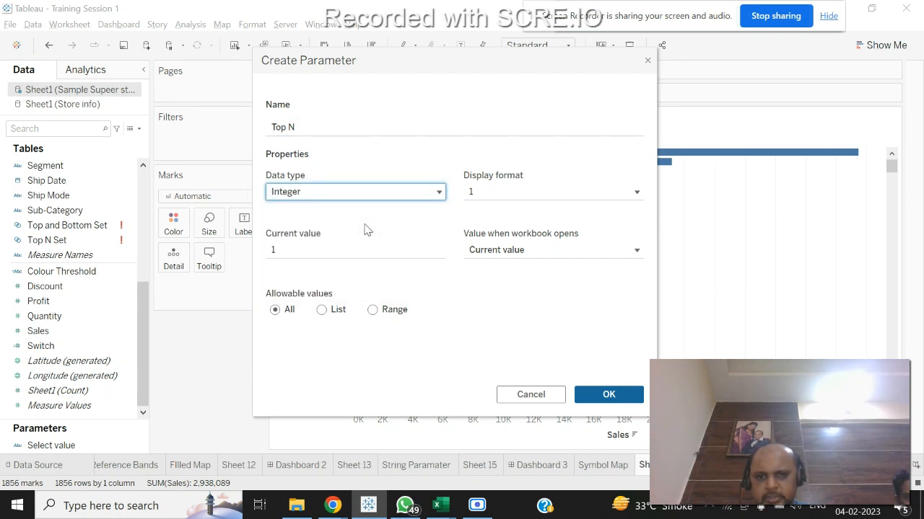
Restrict the Top N parameter to a range from 1 to 20 with step size 1, and save it.
{"action": "left_click", "coordinate": [373, 310]}
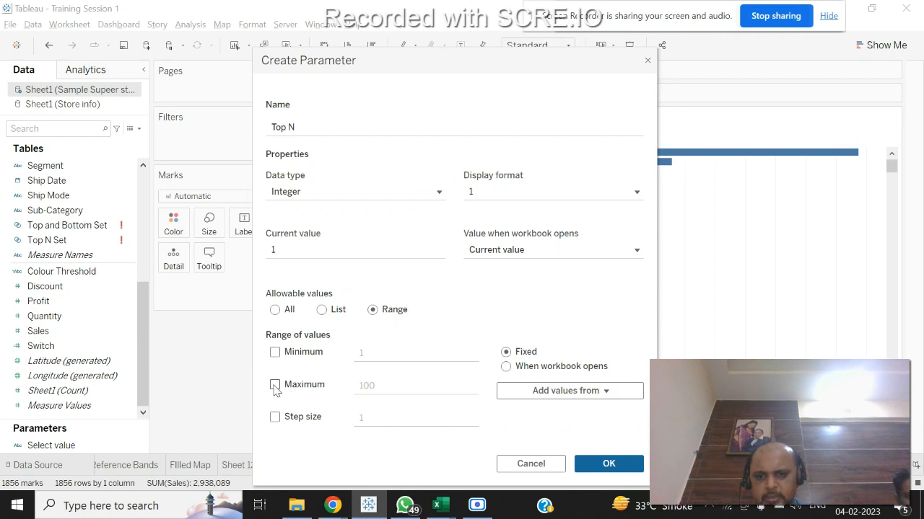
{"action": "left_click", "coordinate": [275, 386]}
{"action": "left_click", "coordinate": [275, 354]}
{"action": "left_click", "coordinate": [275, 418]}
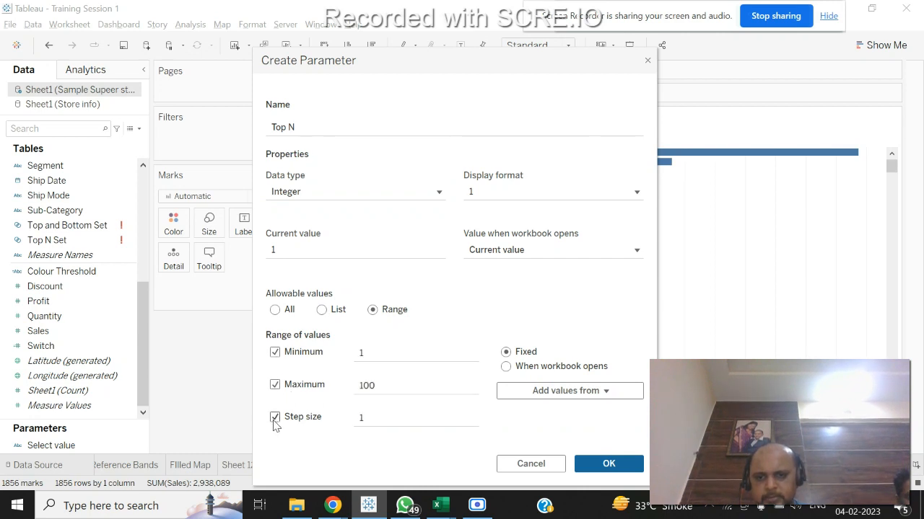
{"action": "left_click", "coordinate": [388, 385]}
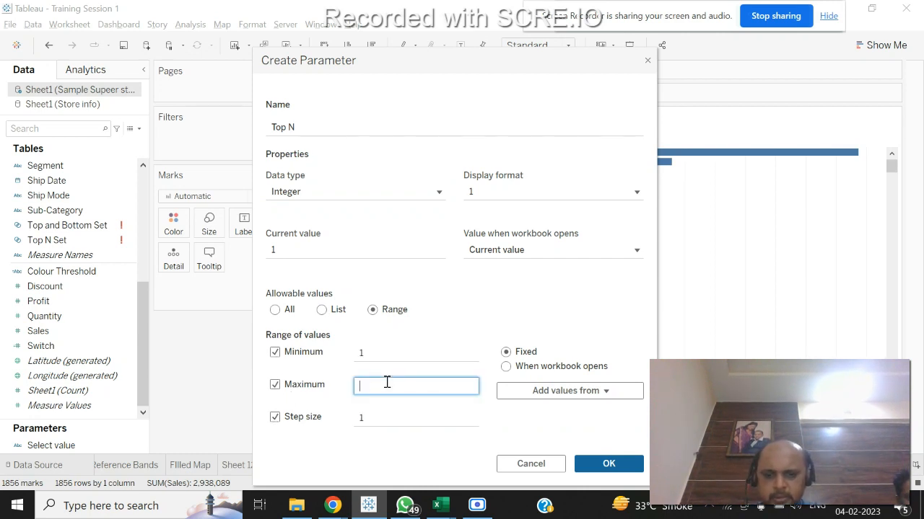
{"action": "type", "text": "20"}
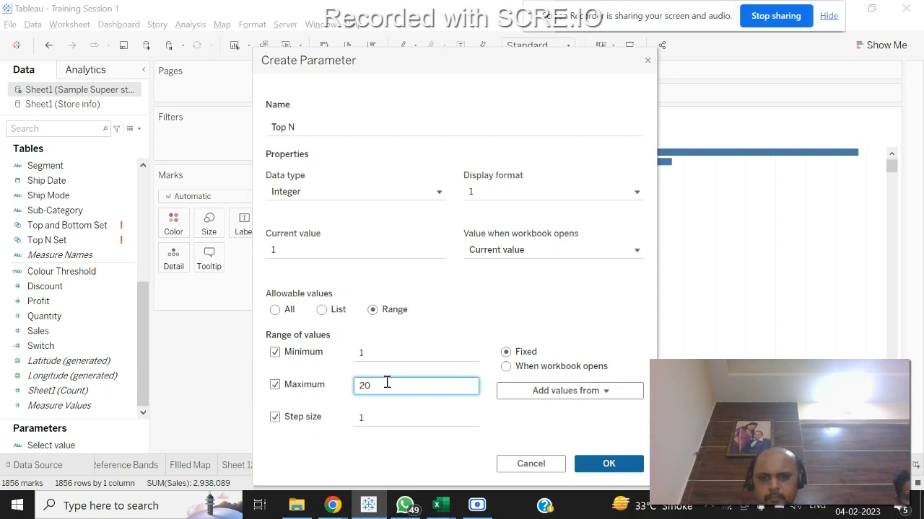
{"action": "left_click", "coordinate": [610, 463]}
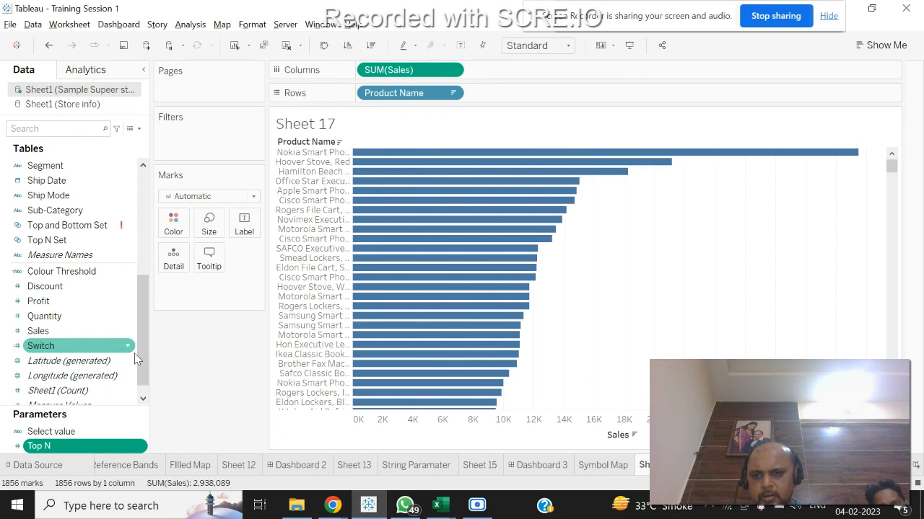
Duplicate the Top N parameter and rename the copy as Bottom N.
{"action": "left_click", "coordinate": [143, 398]}
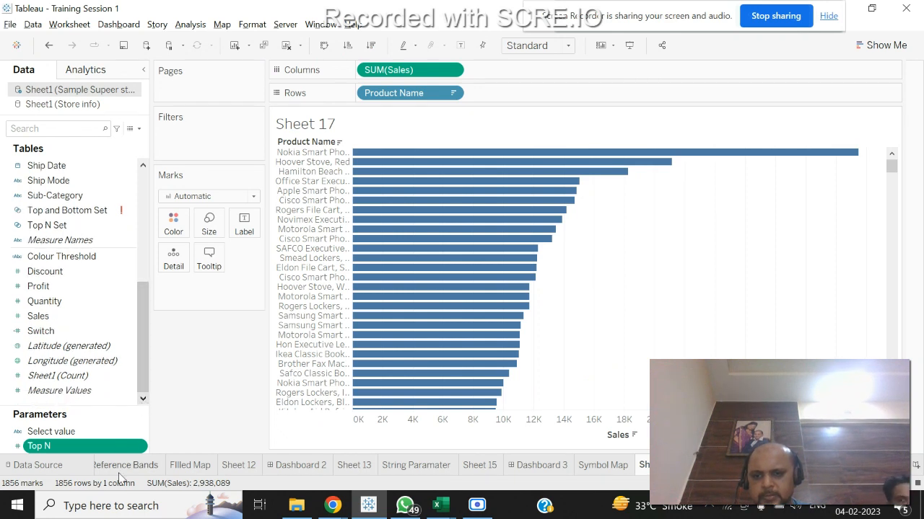
{"action": "right_click", "coordinate": [144, 448]}
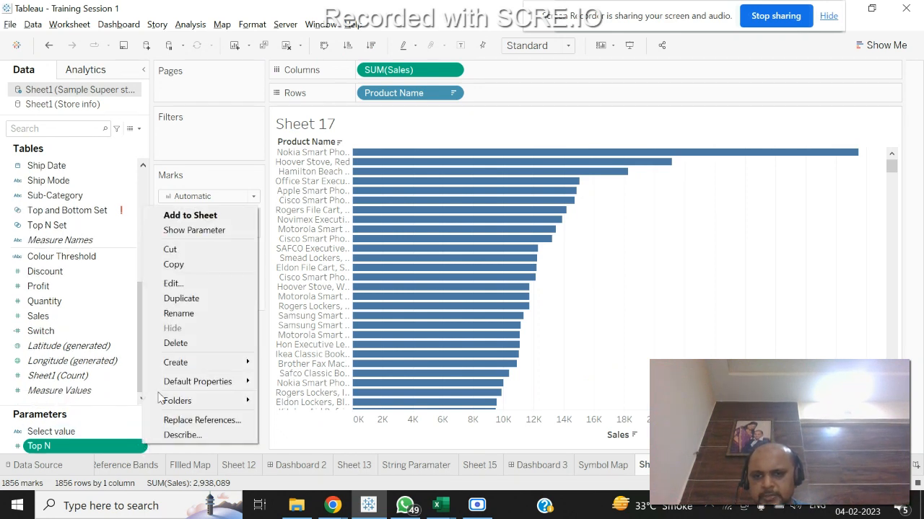
{"action": "left_click", "coordinate": [189, 299]}
{"action": "right_click", "coordinate": [143, 448]}
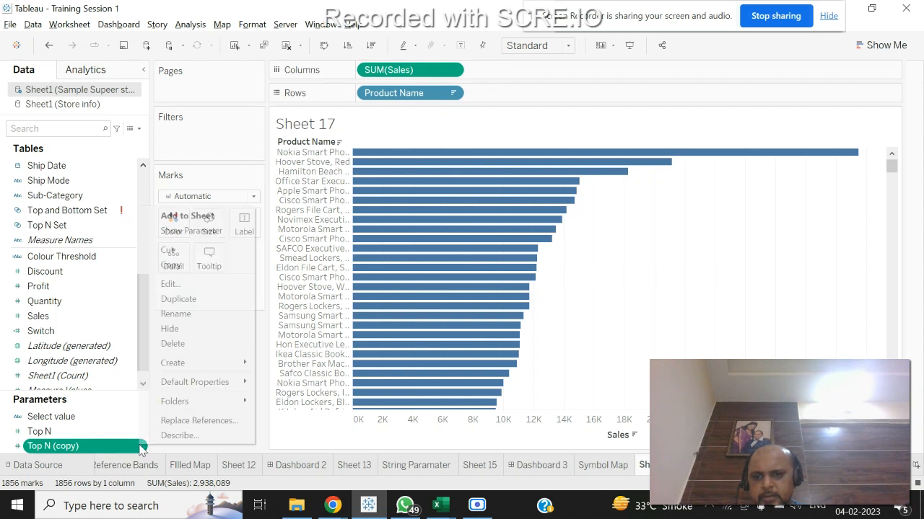
{"action": "left_click", "coordinate": [194, 285]}
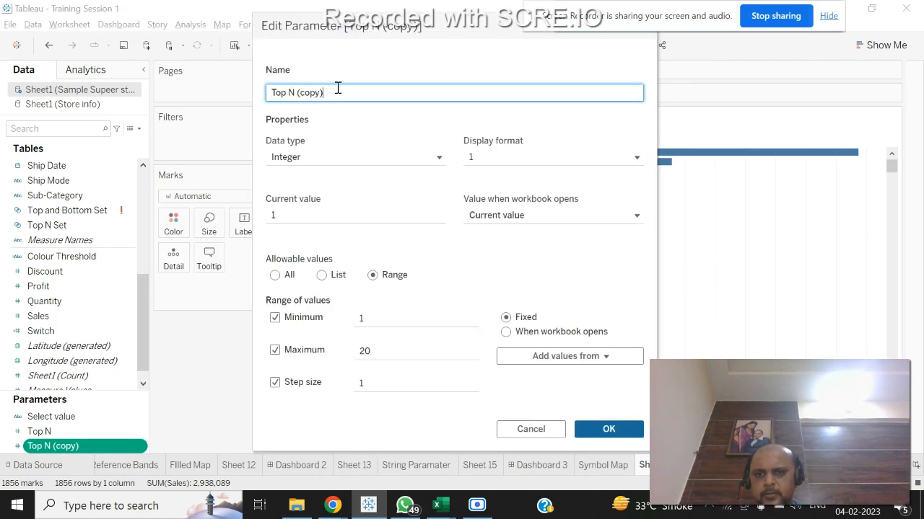
{"action": "left_click_drag", "start_coordinate": [338, 88], "coordinate": [221, 91]}
{"action": "type", "text": "Bottom N"}
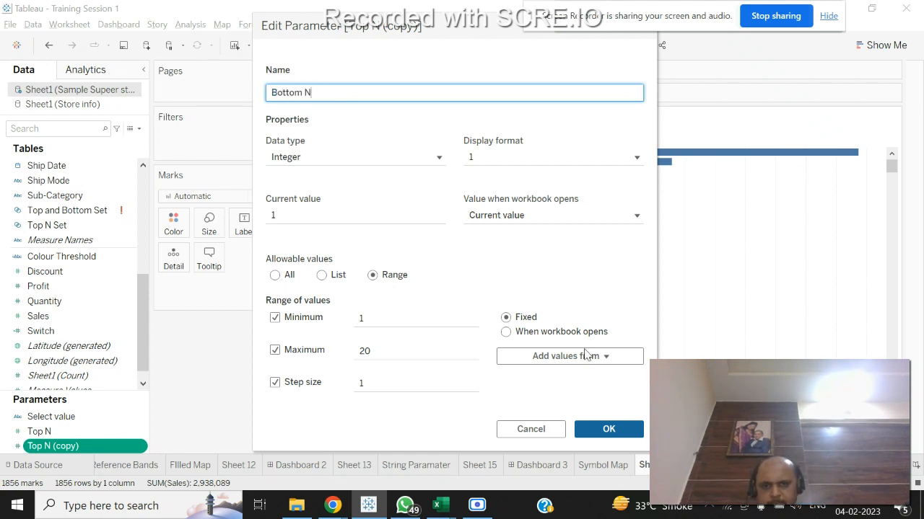
{"action": "left_click", "coordinate": [609, 430]}
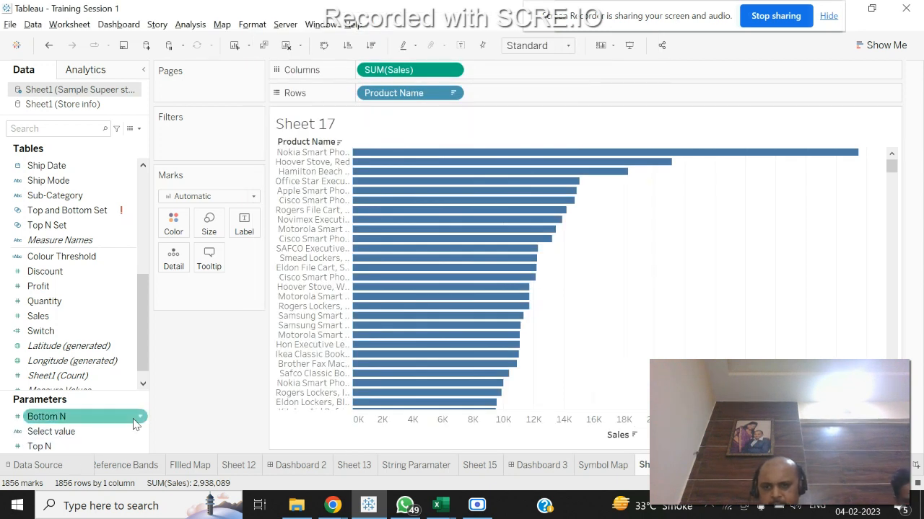
Show the parameter controls for Bottom N and Top N on the sheet.
{"action": "right_click", "coordinate": [138, 418]}
{"action": "left_click", "coordinate": [189, 205]}
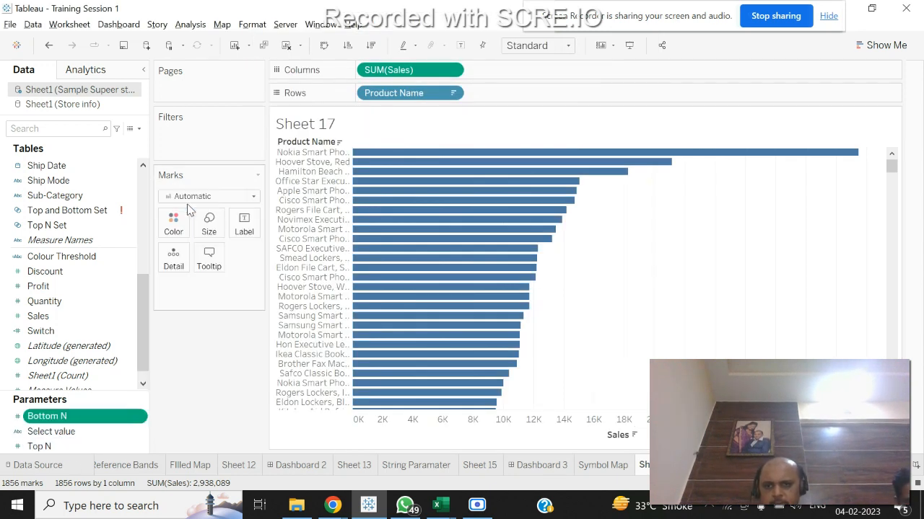
{"action": "right_click", "coordinate": [132, 448]}
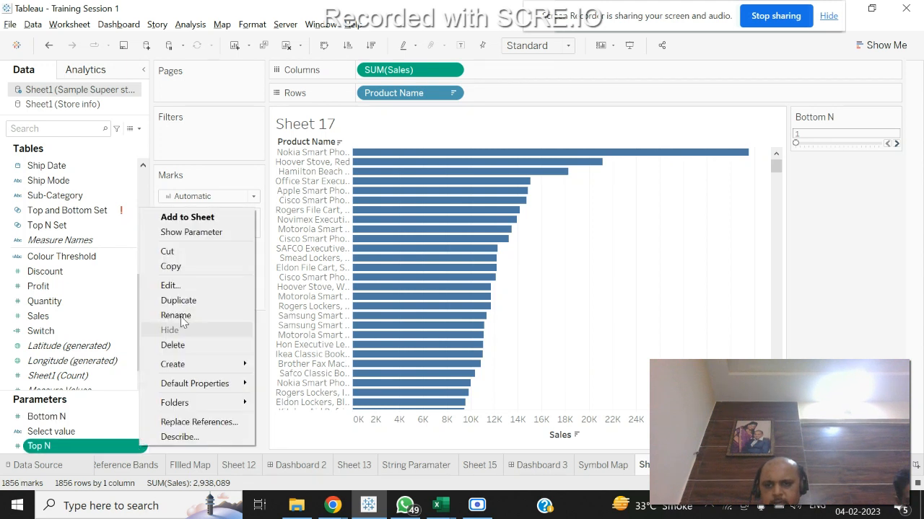
{"action": "left_click", "coordinate": [209, 237]}
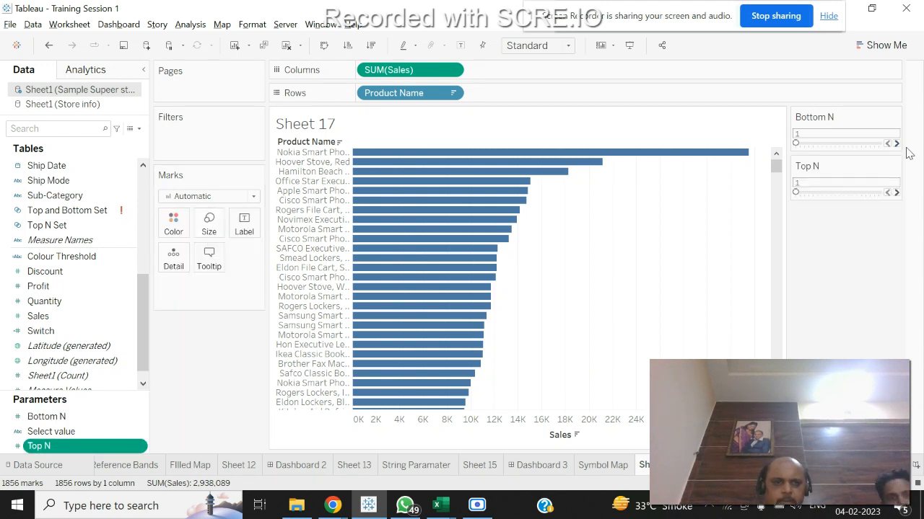
Switch the Bottom N and Top N parameter controls from sliders to type-in entry.
{"action": "left_click", "coordinate": [895, 118]}
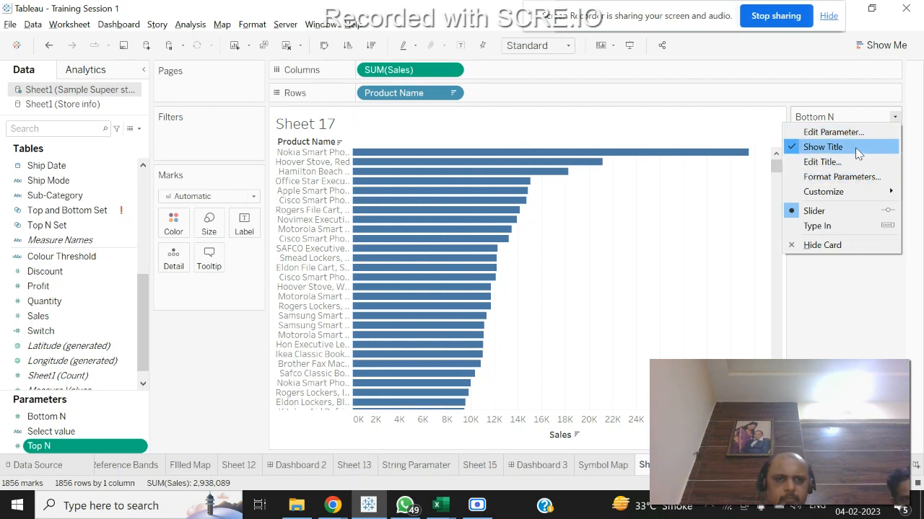
{"action": "left_click", "coordinate": [841, 225]}
{"action": "left_click", "coordinate": [895, 154]}
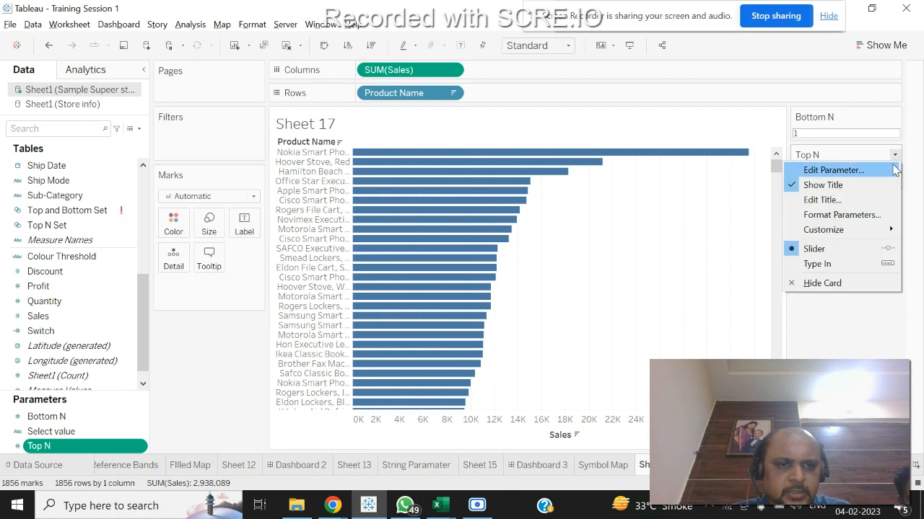
{"action": "left_click", "coordinate": [878, 262]}
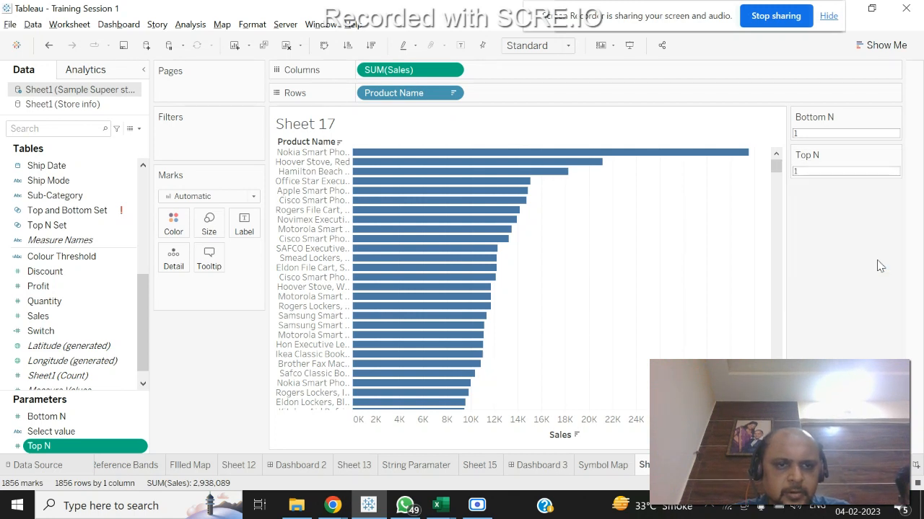
Set the Bottom N parameter to 5 and the Top N parameter to 6.
{"action": "left_click", "coordinate": [834, 135]}
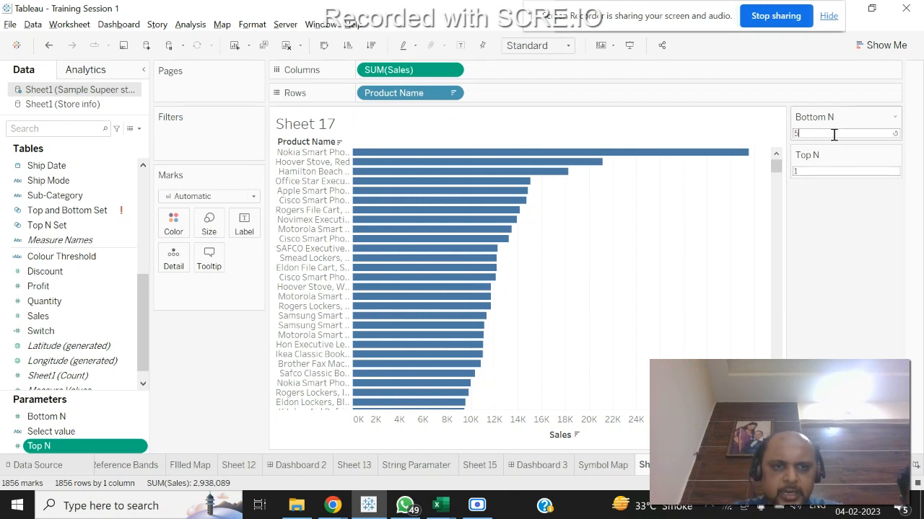
{"action": "type", "text": "5"}
{"action": "key", "text": "Tab"}
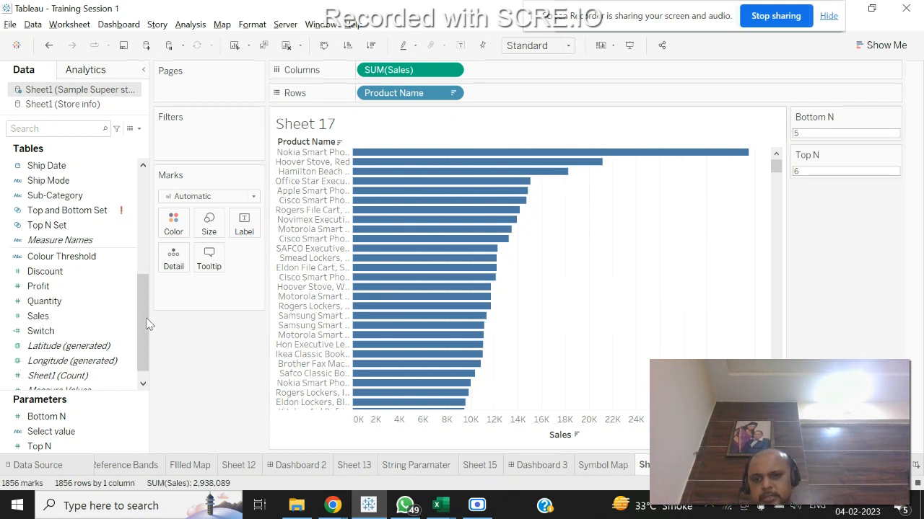
{"action": "left_click_drag", "start_coordinate": [144, 316], "coordinate": [143, 213]}
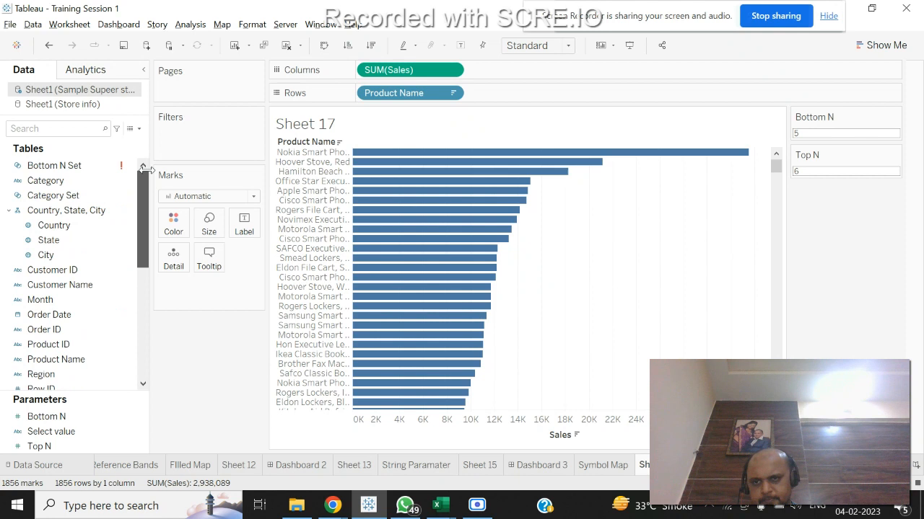
{"action": "left_click", "coordinate": [138, 129]}
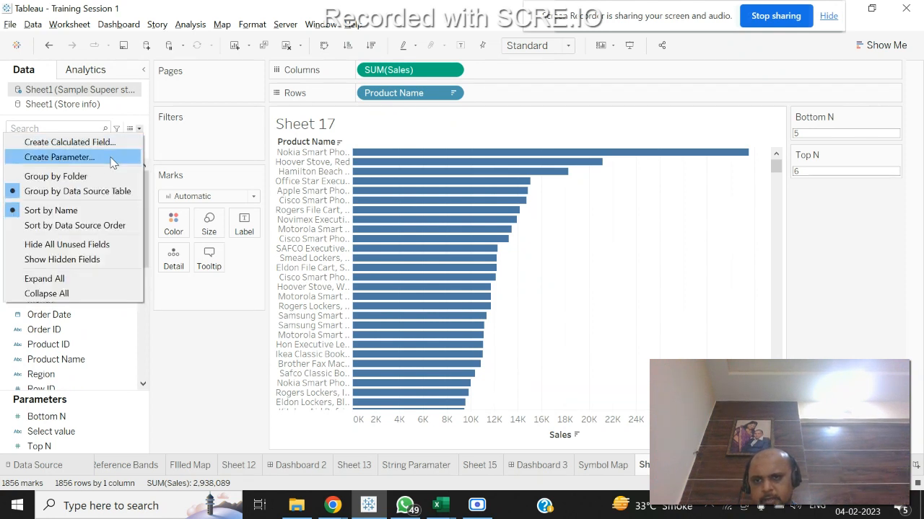
{"action": "left_click", "coordinate": [198, 340]}
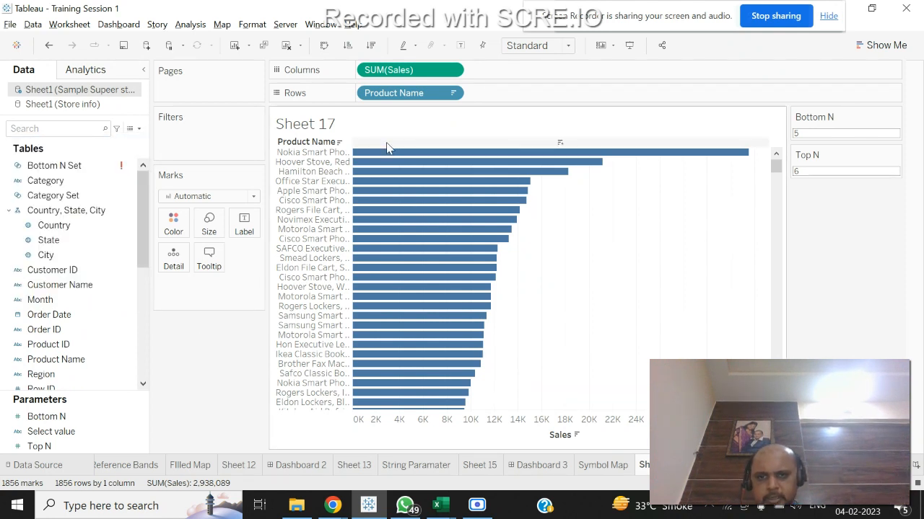
Start a new set from the Product Name field, limited to the top products by sum of Sales using the Top N parameter.
{"action": "left_click_drag", "start_coordinate": [139, 210], "coordinate": [143, 277]}
{"action": "right_click", "coordinate": [128, 209]}
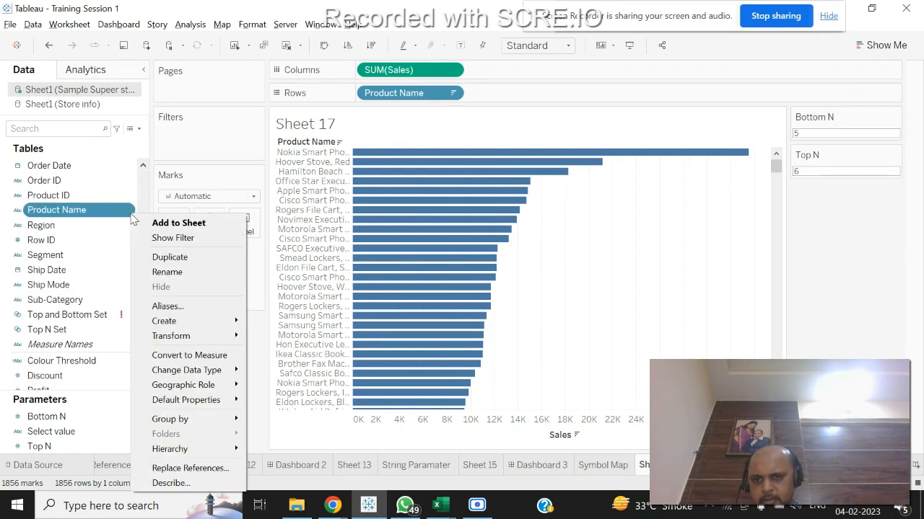
{"action": "mouse_move", "coordinate": [197, 320]}
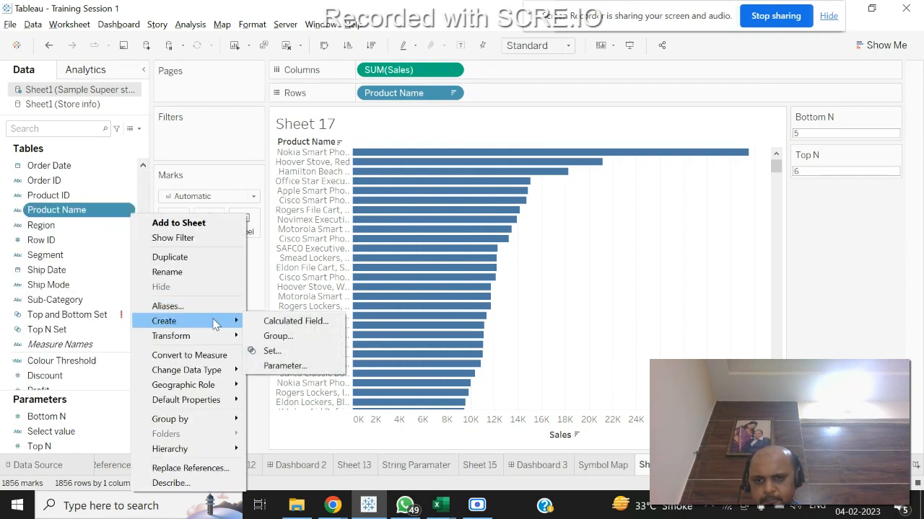
{"action": "left_click", "coordinate": [278, 350]}
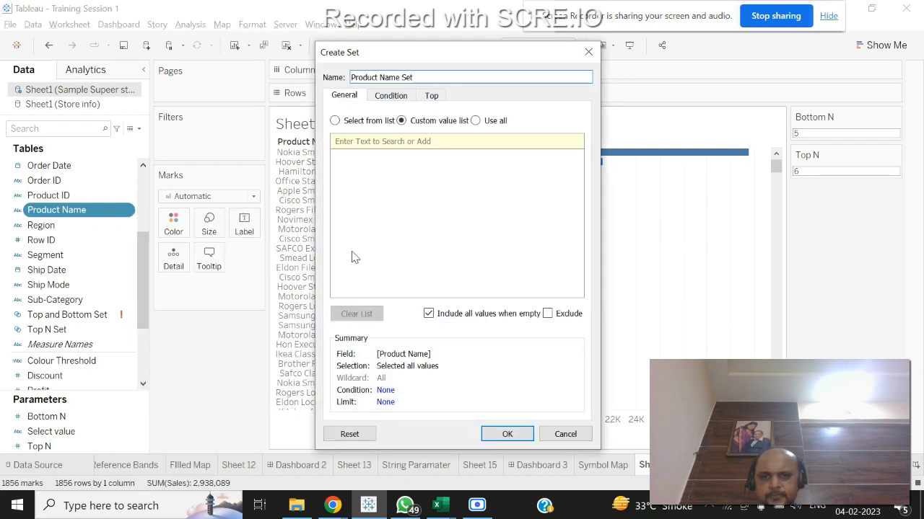
{"action": "left_click", "coordinate": [432, 97]}
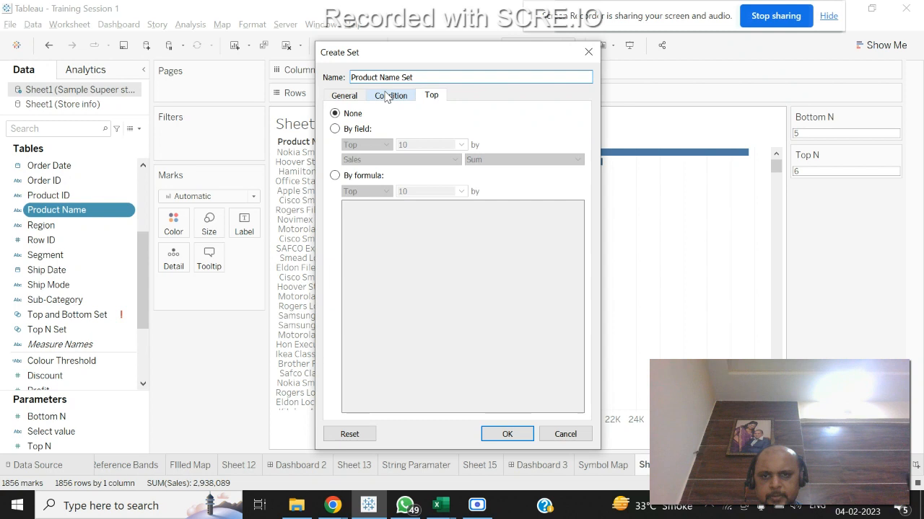
{"action": "left_click", "coordinate": [354, 130]}
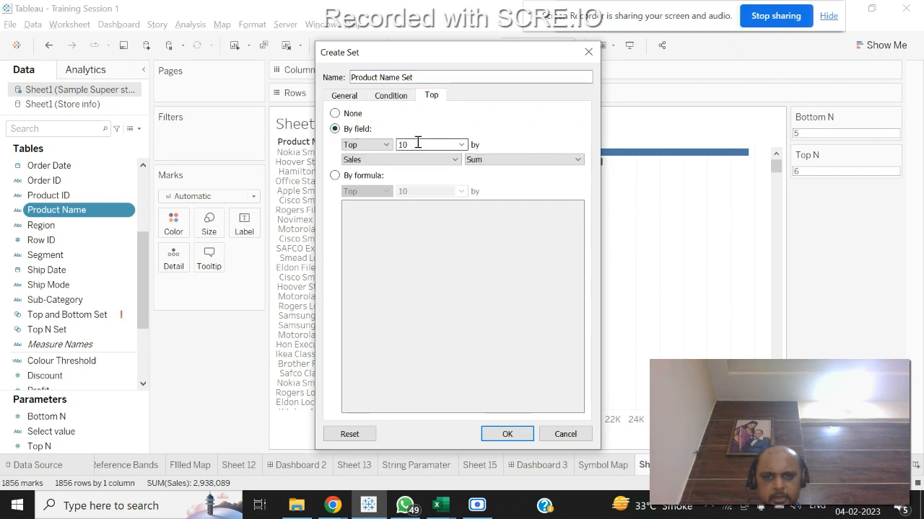
{"action": "left_click", "coordinate": [460, 145]}
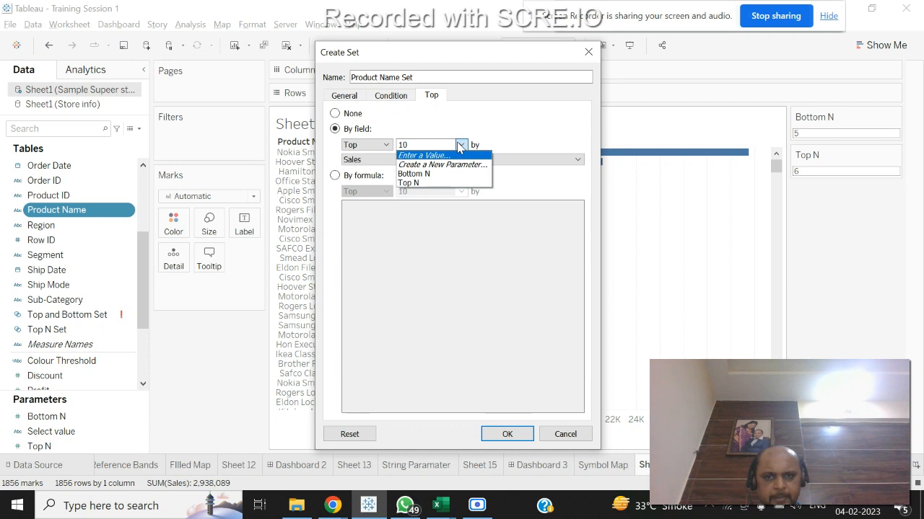
{"action": "left_click", "coordinate": [442, 184]}
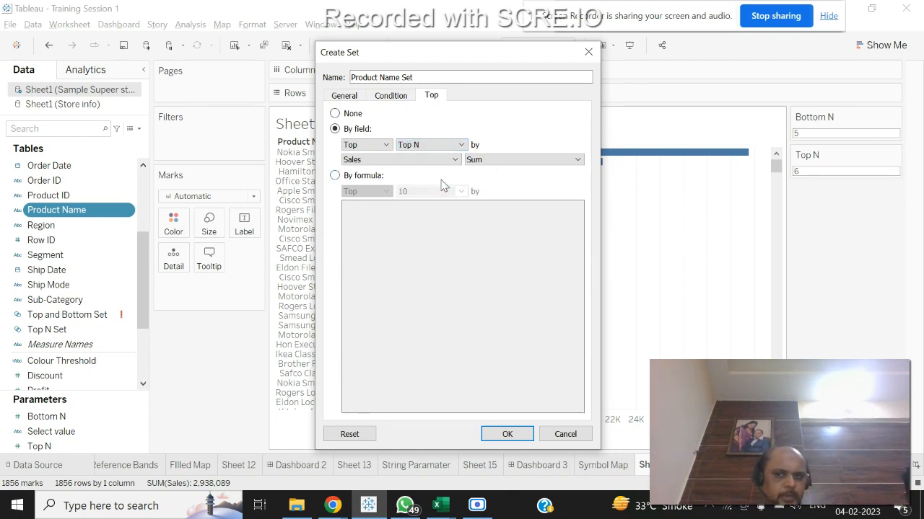
Name the new set "Top N Set." with a trailing period, and save it.
{"action": "triple_click", "coordinate": [418, 76]}
{"action": "type", "text": "T"}
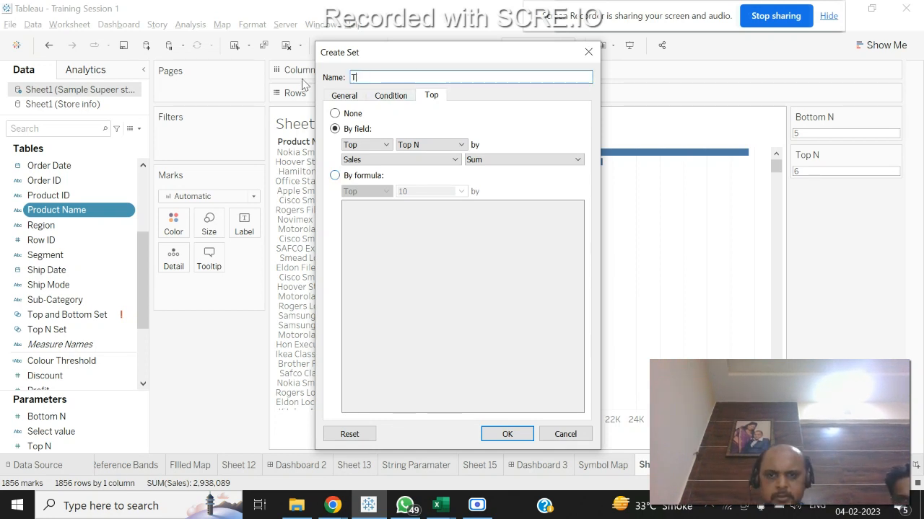
{"action": "type", "text": "op N Set"}
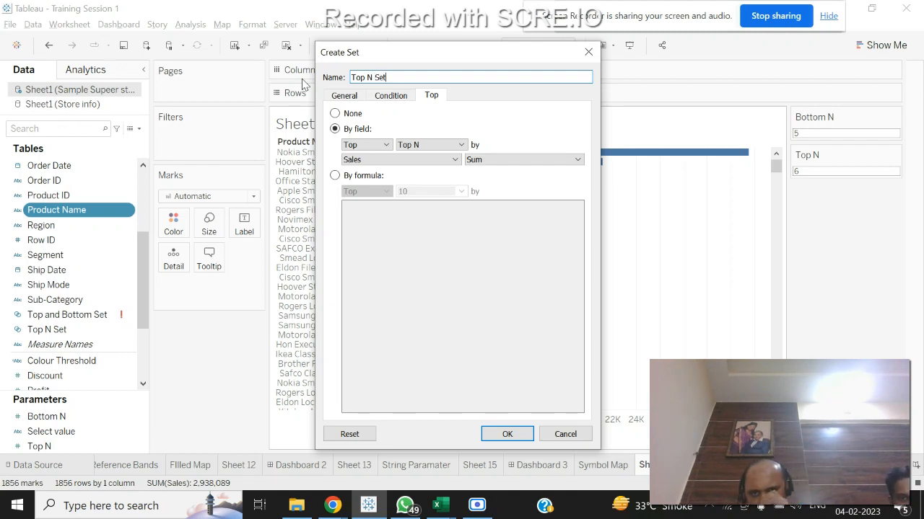
{"action": "left_click", "coordinate": [508, 437]}
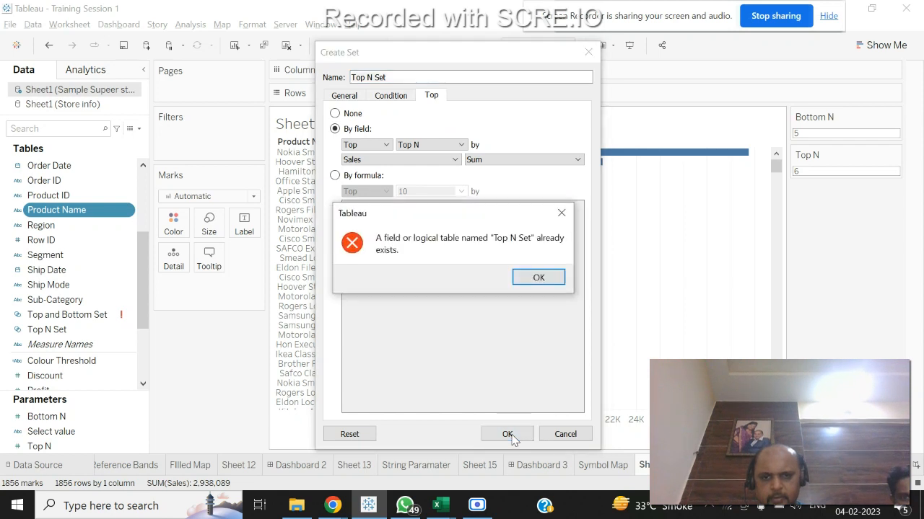
{"action": "left_click", "coordinate": [538, 277]}
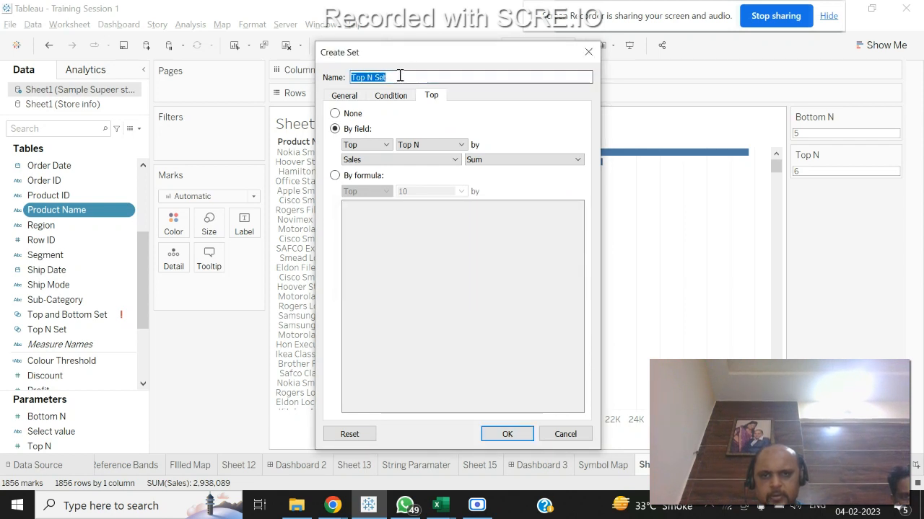
{"action": "left_click", "coordinate": [399, 76]}
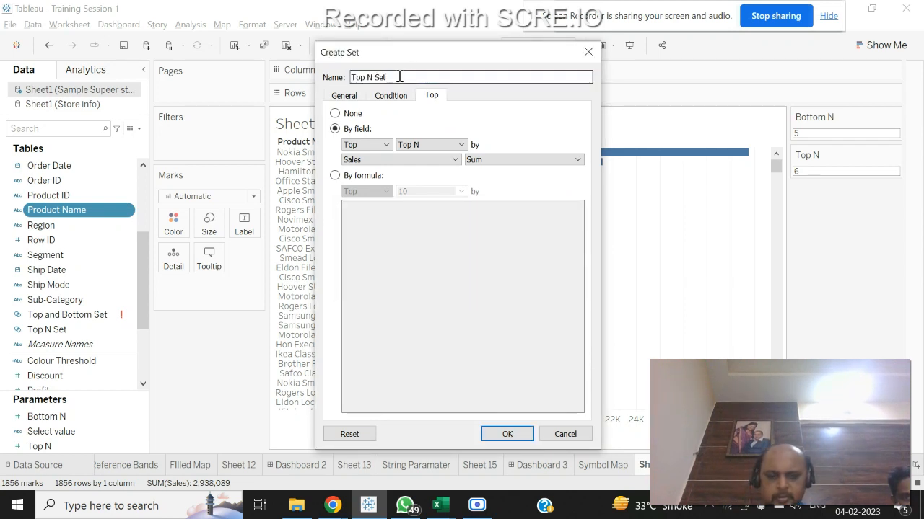
{"action": "type", "text": "."}
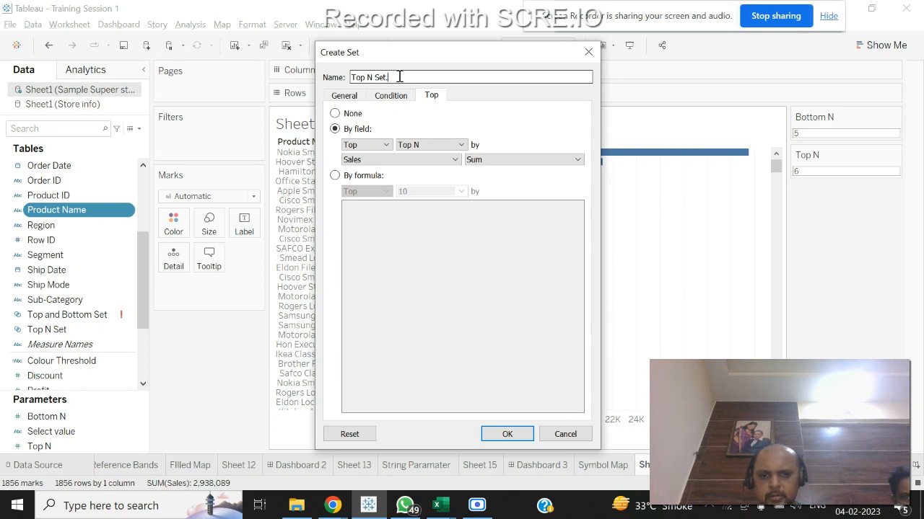
{"action": "left_click", "coordinate": [507, 434]}
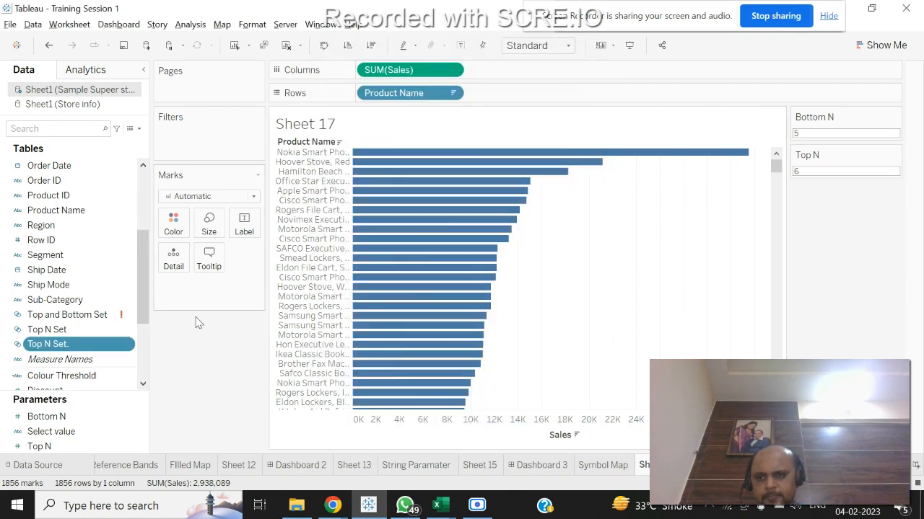
Duplicate the set "Top N Set." and change the copy's name to Bottom N Set in its set definition.
{"action": "right_click", "coordinate": [127, 347]}
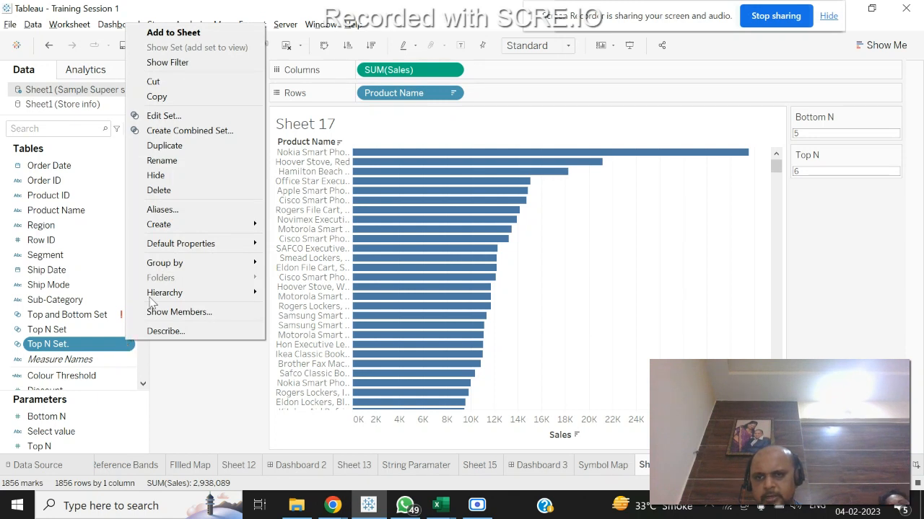
{"action": "left_click", "coordinate": [179, 148]}
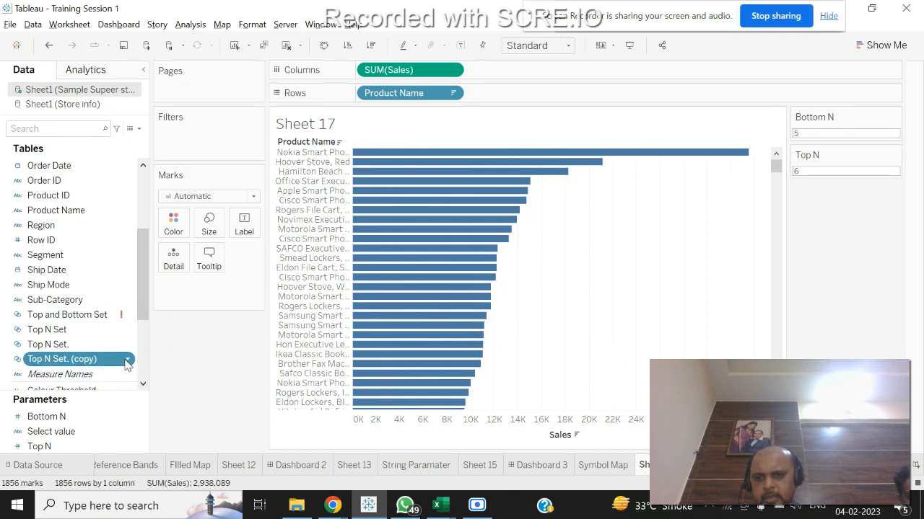
{"action": "right_click", "coordinate": [128, 359]}
{"action": "left_click", "coordinate": [168, 135]}
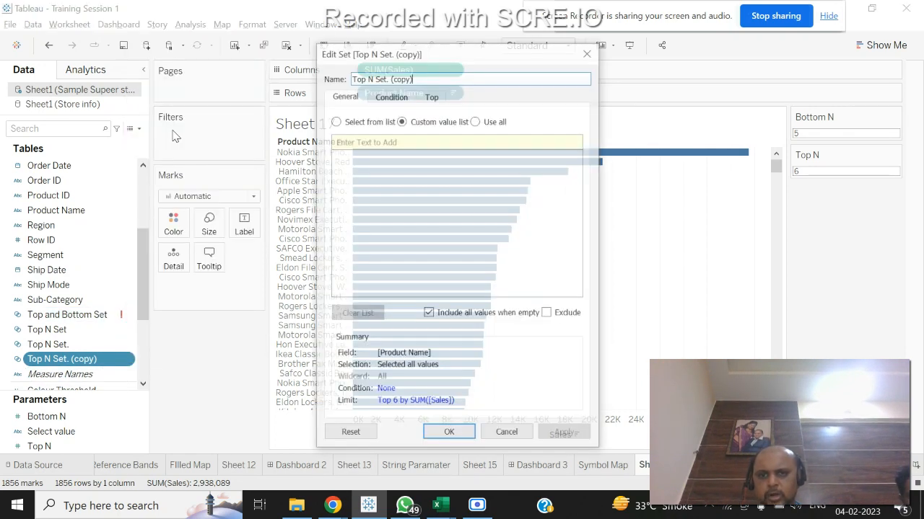
{"action": "left_click", "coordinate": [359, 77]}
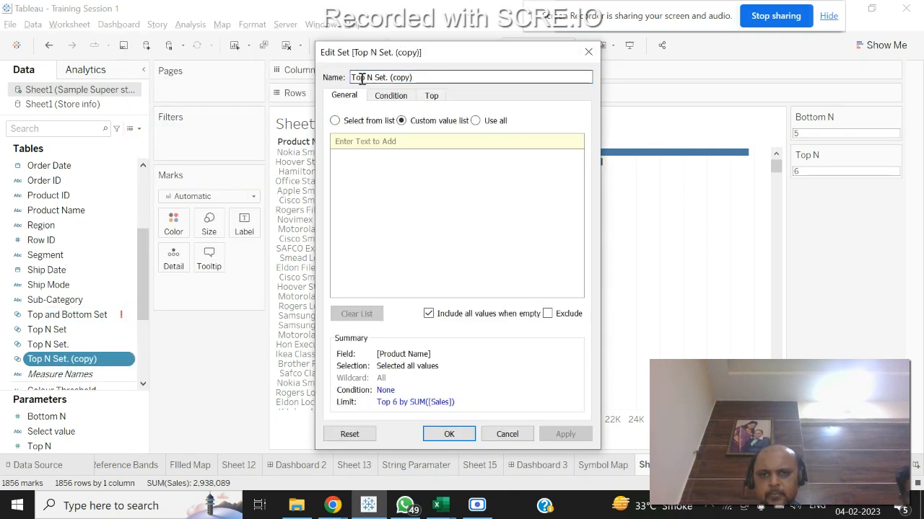
{"action": "key", "text": "BackSpace"}
{"action": "key", "text": "BackSpace"}
{"action": "key", "text": "BackSpace"}
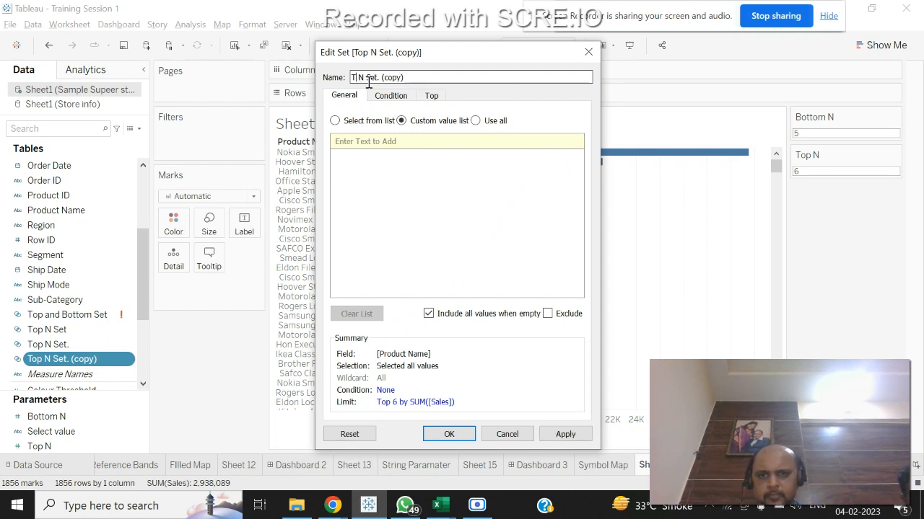
{"action": "type", "text": "Bottom"}
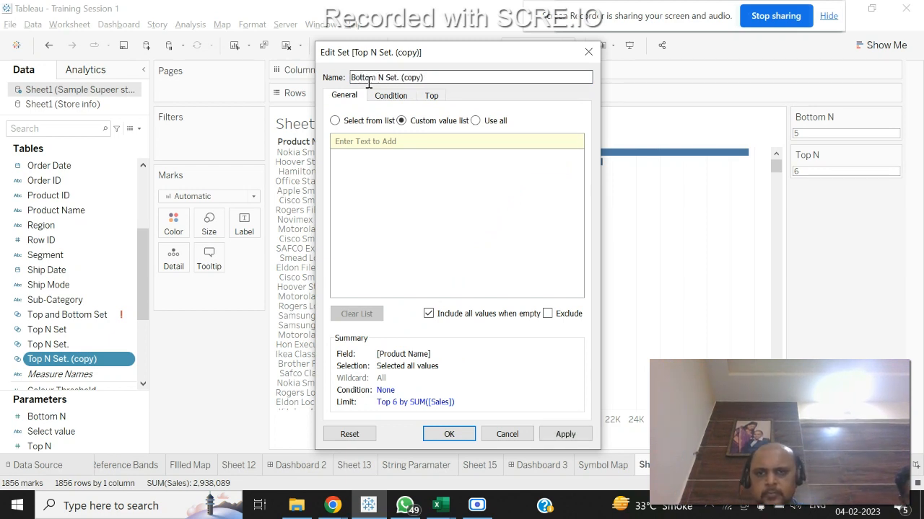
{"action": "key", "text": "BackSpace"}
{"action": "key", "text": "BackSpace"}
{"action": "key", "text": "BackSpace"}
{"action": "key", "text": "BackSpace"}
{"action": "key", "text": "BackSpace"}
Change the copied set's limit to Bottom, using the Bottom N parameter by sum of Sales.
{"action": "left_click", "coordinate": [431, 95]}
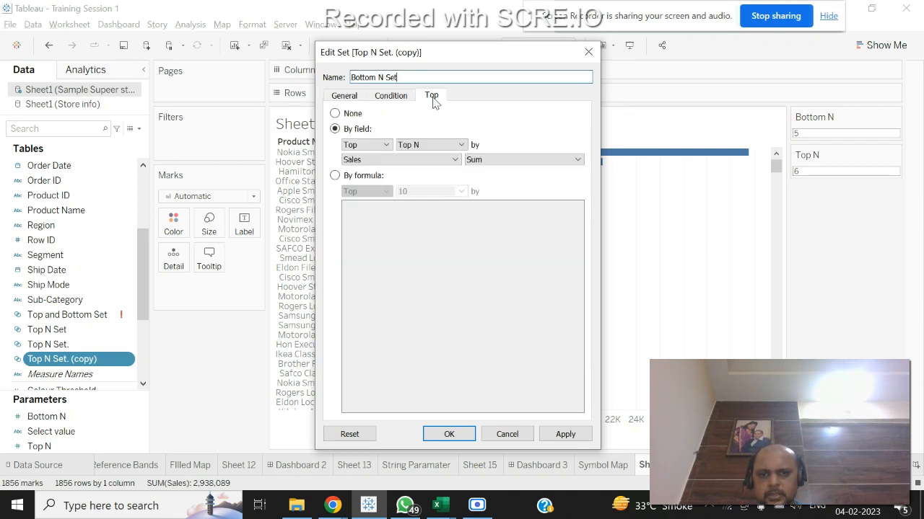
{"action": "left_click", "coordinate": [381, 145]}
{"action": "left_click", "coordinate": [371, 164]}
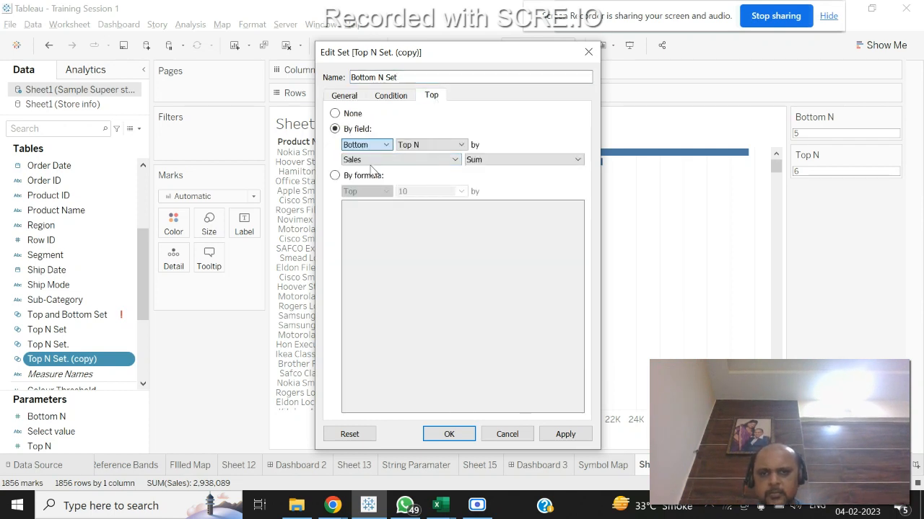
{"action": "left_click", "coordinate": [460, 146]}
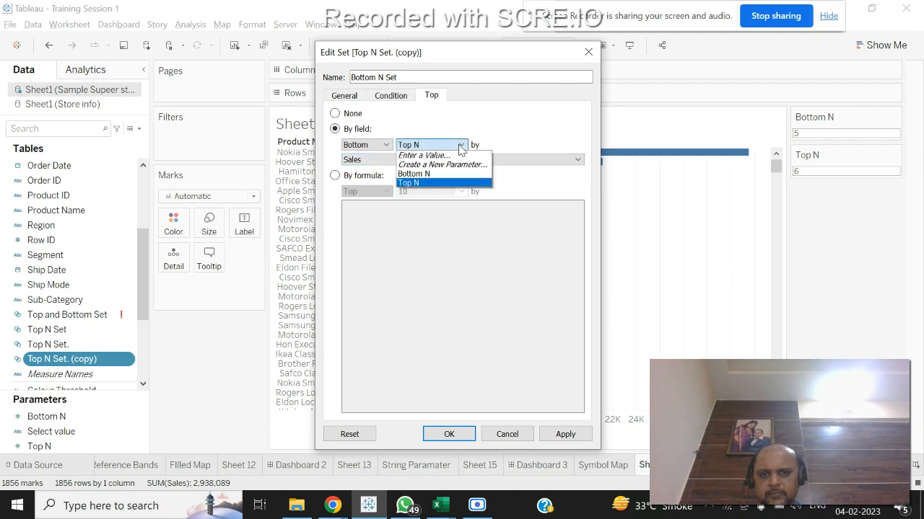
{"action": "left_click", "coordinate": [441, 174]}
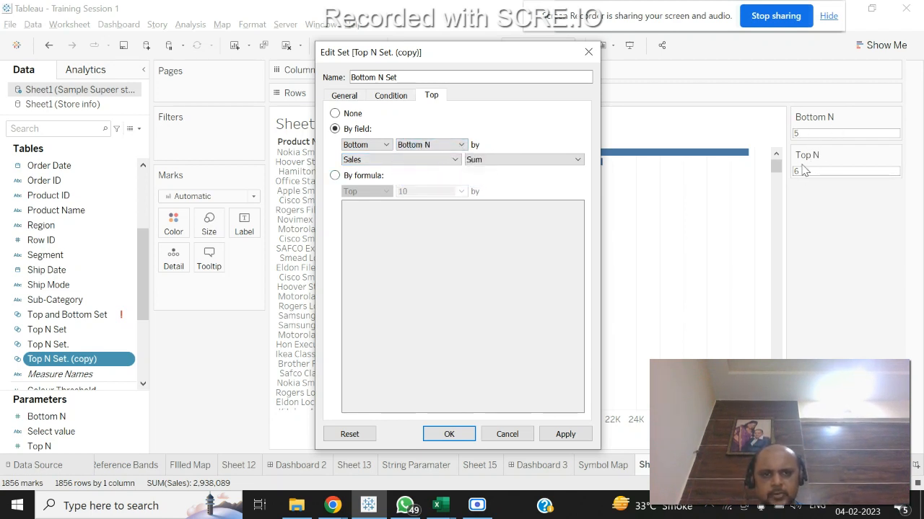
Change the copied set's name to "Bottom N Set." with a trailing period, and save its definition.
{"action": "left_click", "coordinate": [566, 434]}
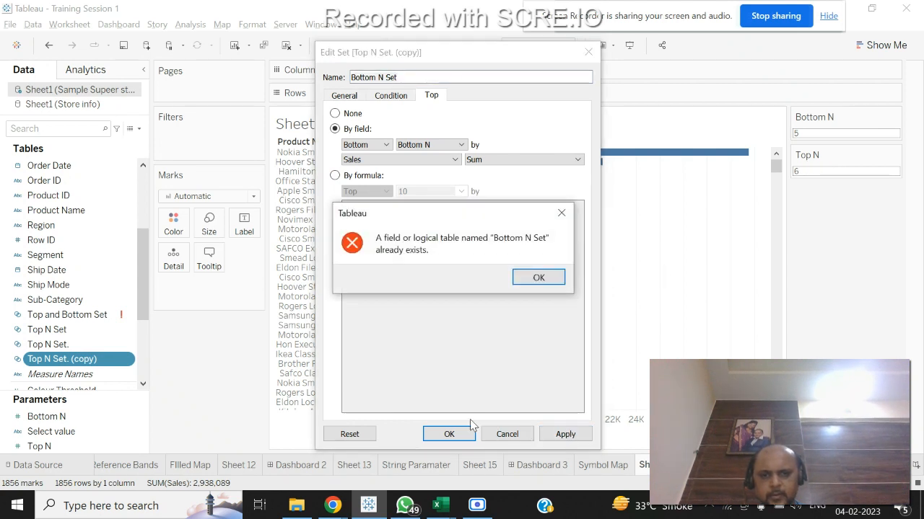
{"action": "left_click", "coordinate": [534, 277]}
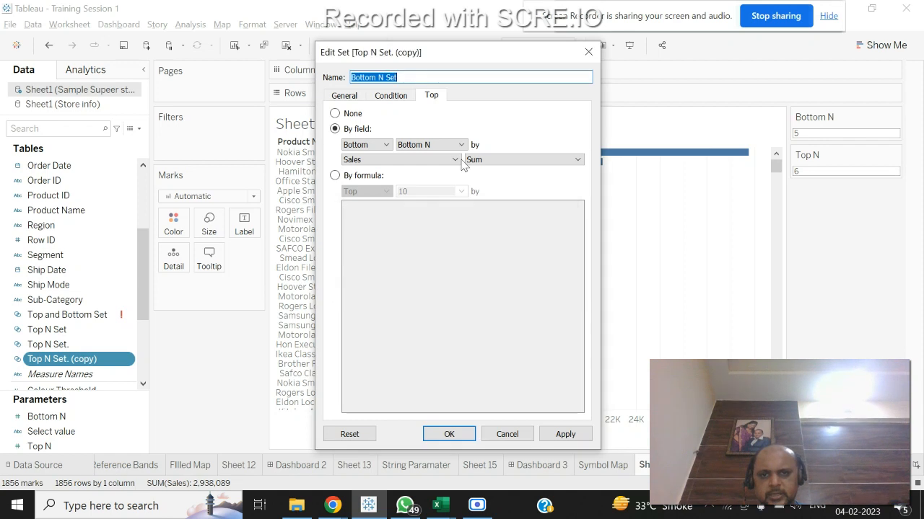
{"action": "left_click", "coordinate": [422, 78]}
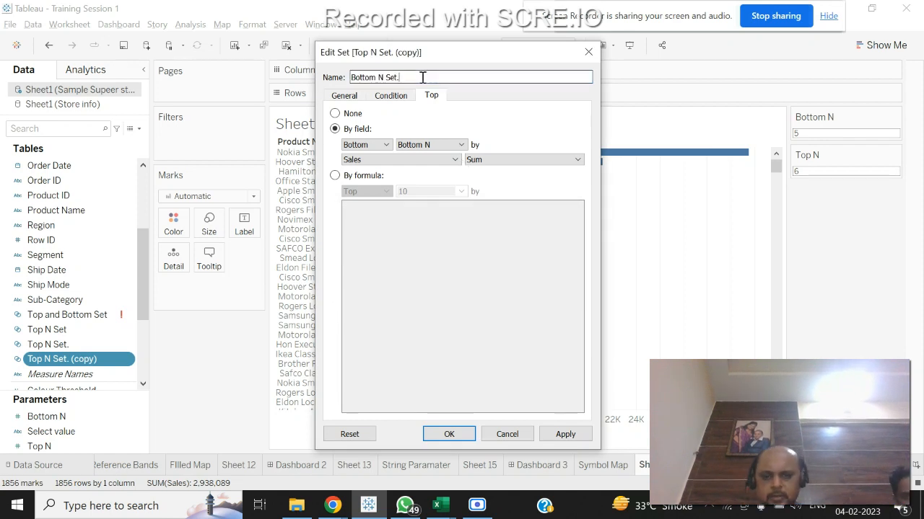
{"action": "left_click", "coordinate": [563, 434]}
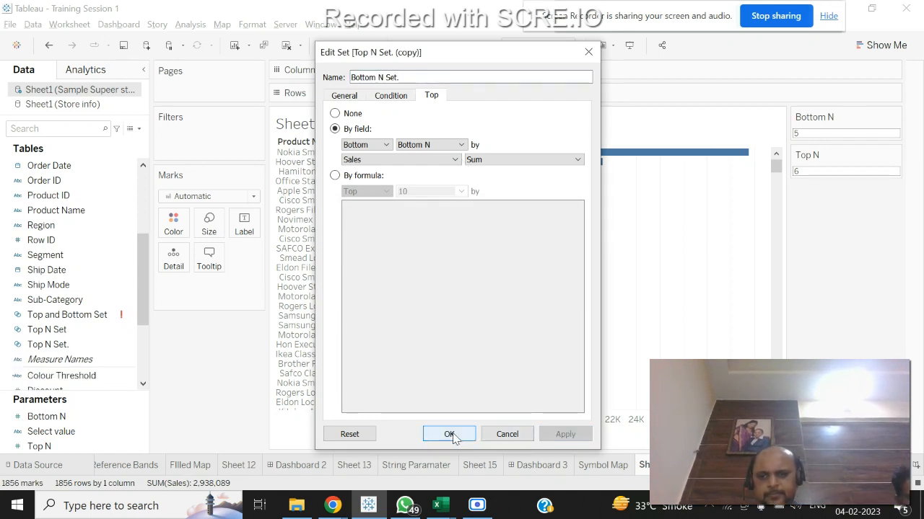
{"action": "left_click", "coordinate": [449, 435]}
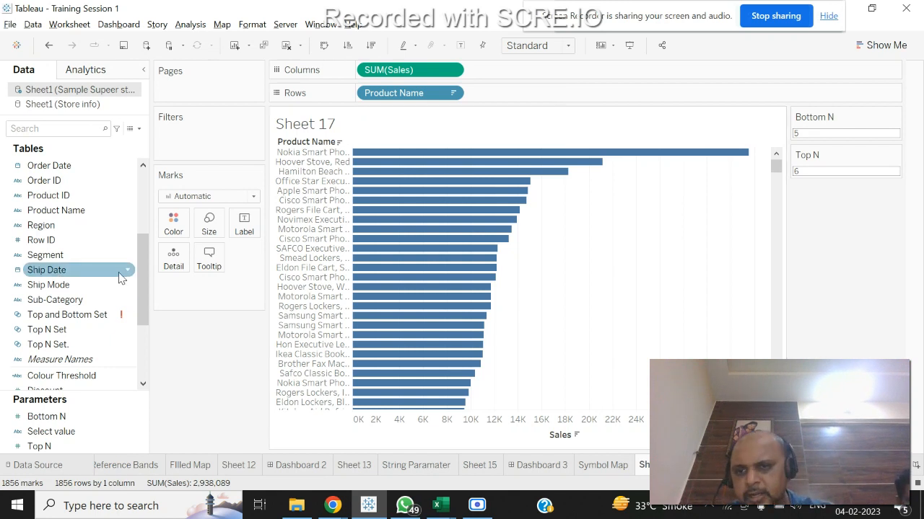
Search the data fields for "Set." to find the two new sets.
{"action": "scroll", "coordinate": [141, 280], "scroll_direction": "down", "scroll_amount": 2}
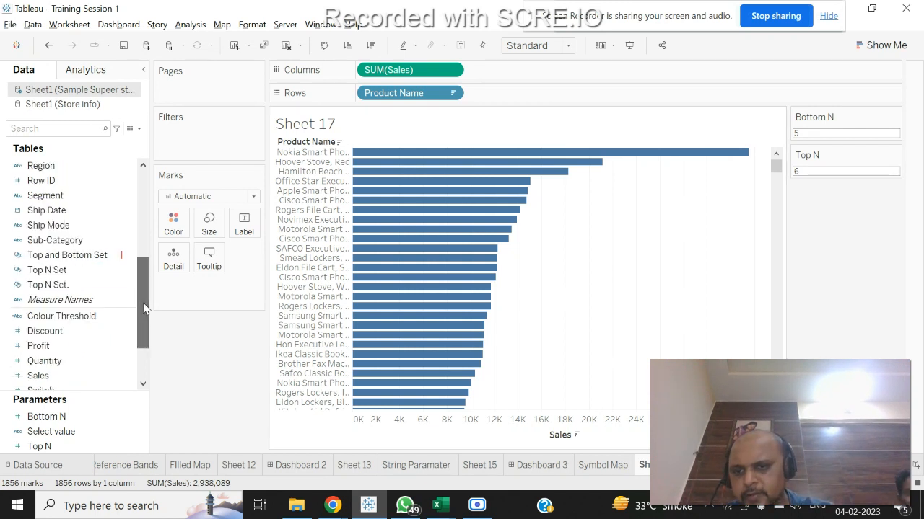
{"action": "left_click", "coordinate": [89, 290]}
{"action": "left_click", "coordinate": [52, 129]}
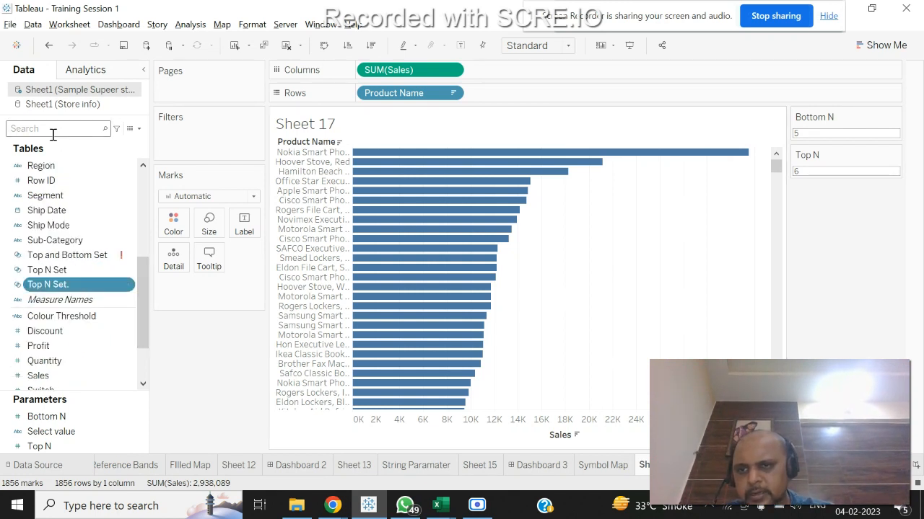
{"action": "type", "text": "Set."}
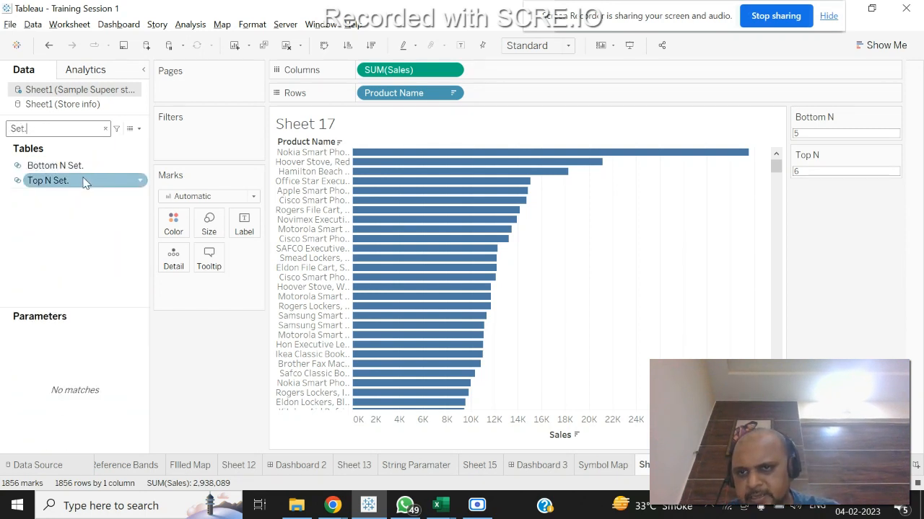
Review the by-field limit settings in the definitions of "Top N Set." and "Bottom N Set.".
{"action": "right_click", "coordinate": [140, 181]}
{"action": "left_click", "coordinate": [178, 272]}
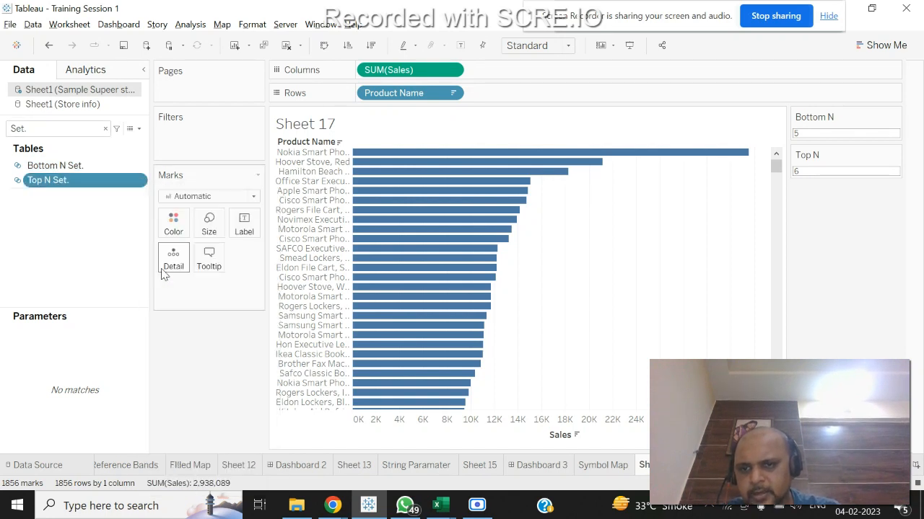
{"action": "left_click", "coordinate": [435, 94]}
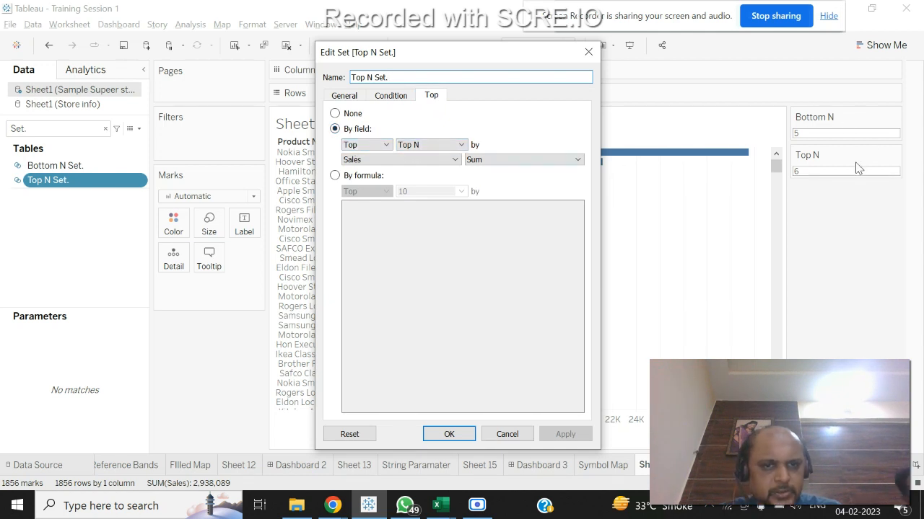
{"action": "left_click", "coordinate": [588, 52]}
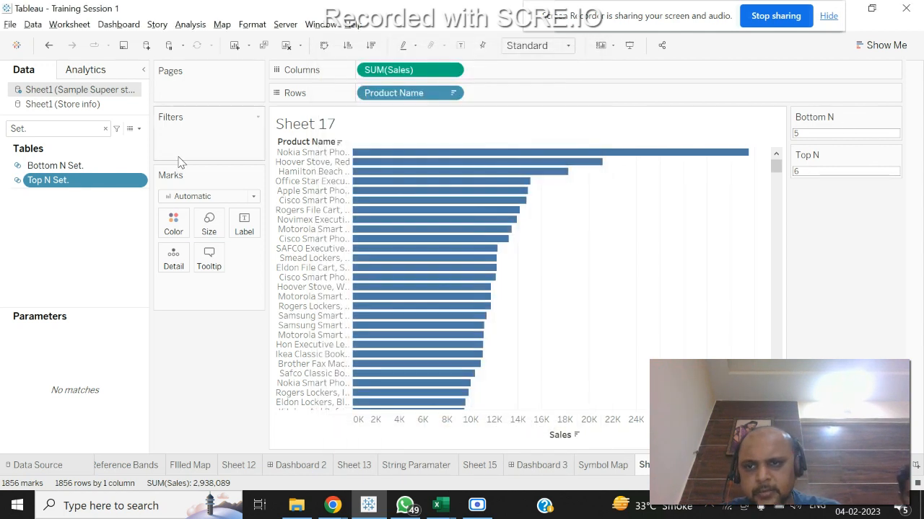
{"action": "right_click", "coordinate": [137, 166]}
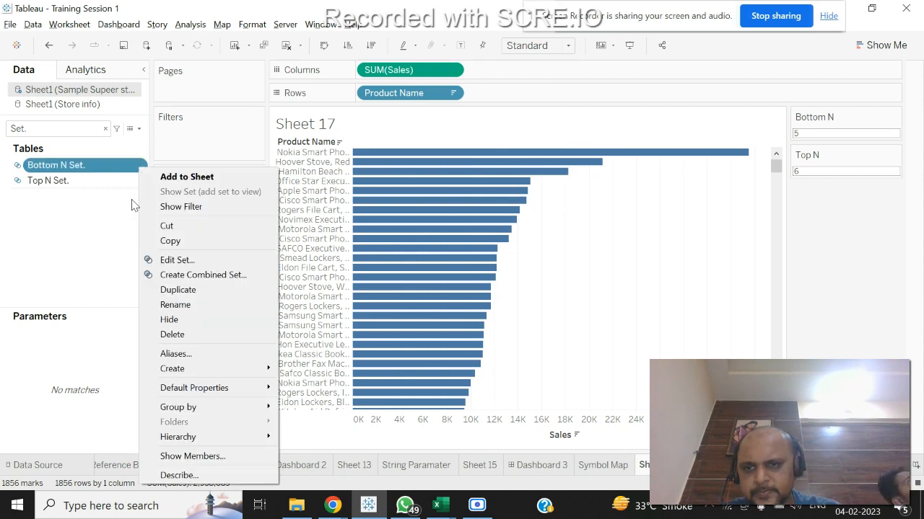
{"action": "left_click", "coordinate": [173, 260]}
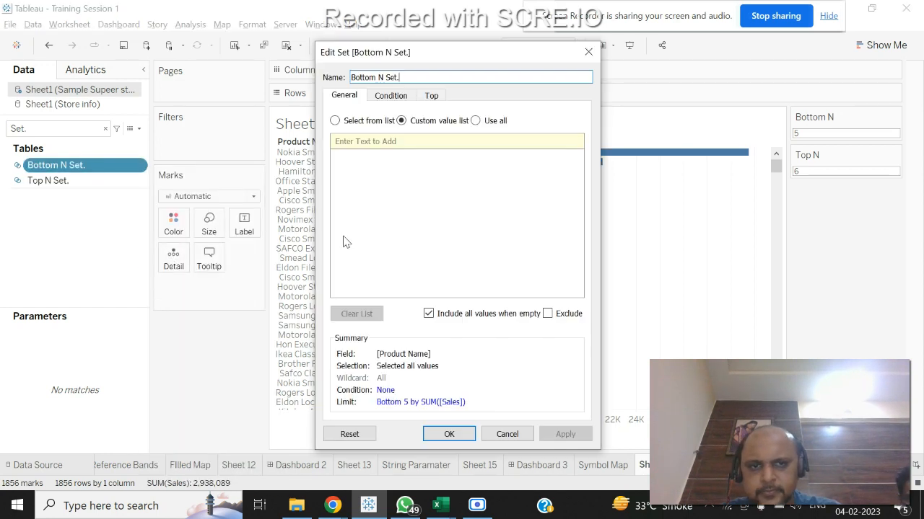
{"action": "left_click", "coordinate": [434, 96]}
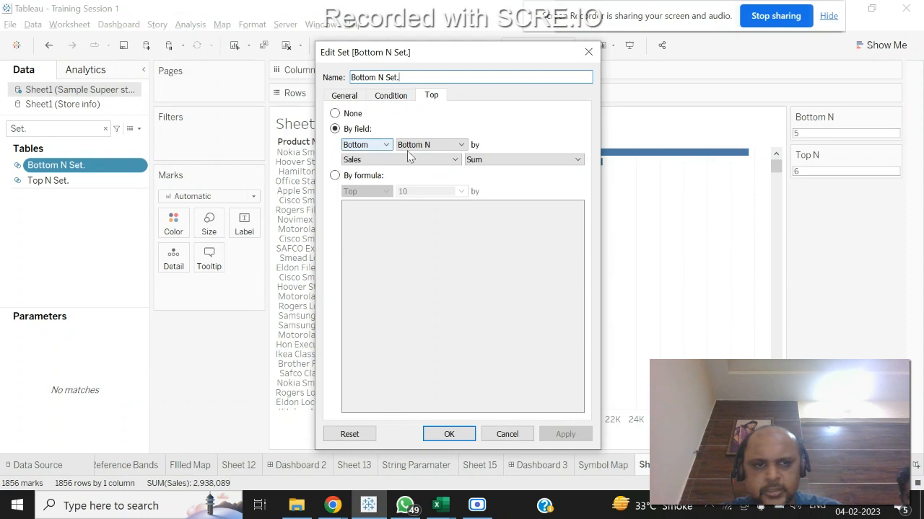
{"action": "left_click", "coordinate": [585, 54]}
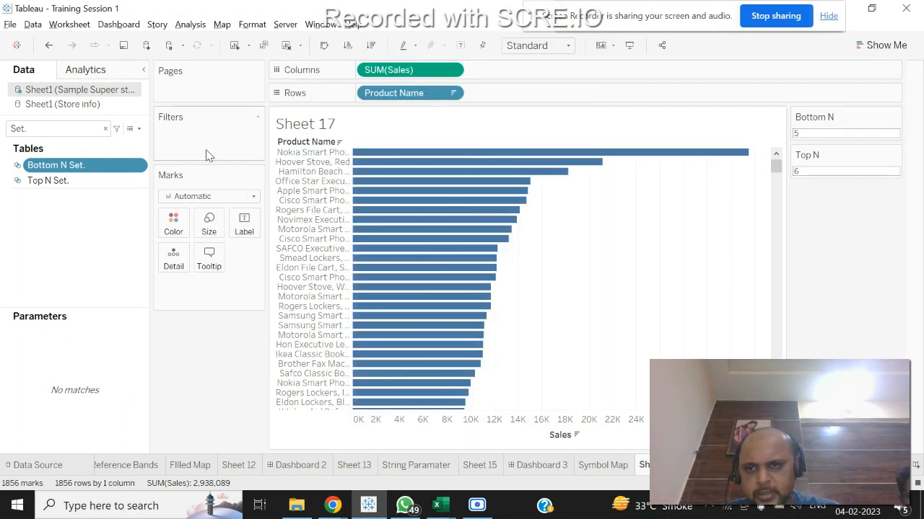
Create a combined set named Top N and Bottom N from "Bottom N Set." and "Top N Set.", including all members in both sets.
{"action": "left_click", "coordinate": [125, 182], "text": "ctrl"}
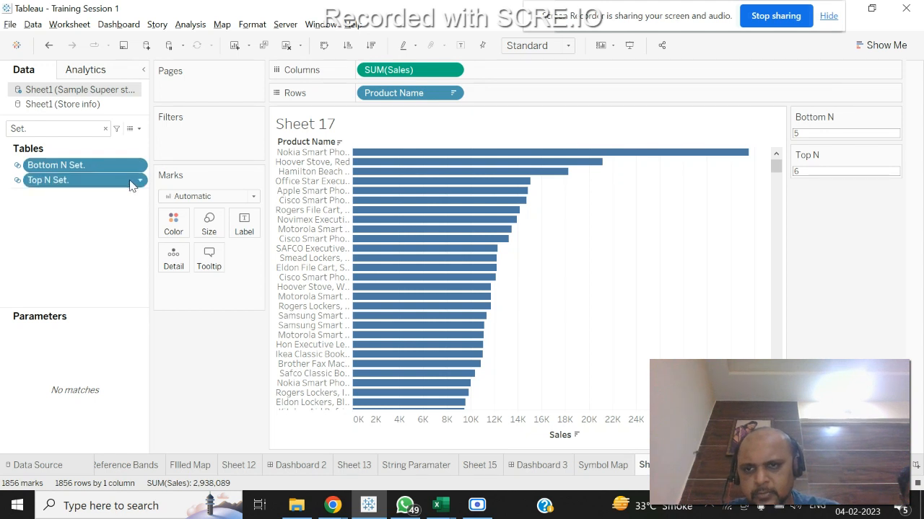
{"action": "left_click", "coordinate": [141, 182]}
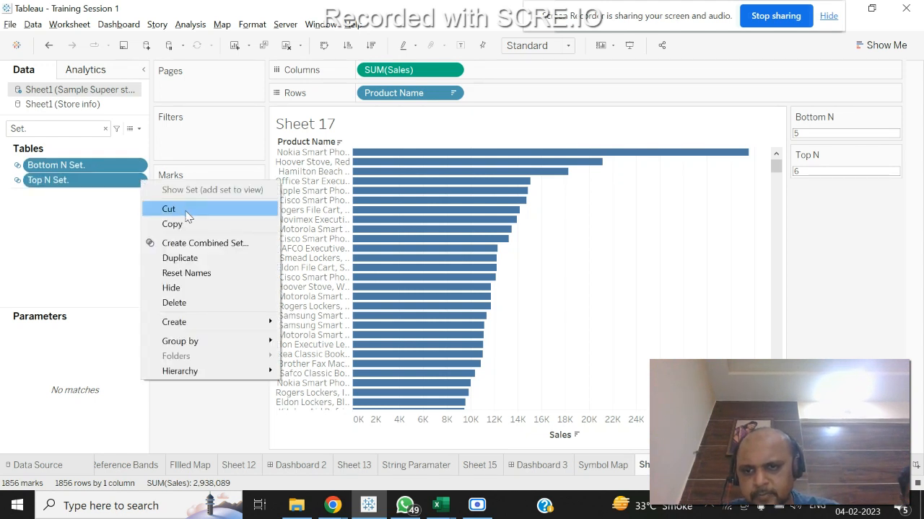
{"action": "left_click", "coordinate": [195, 242]}
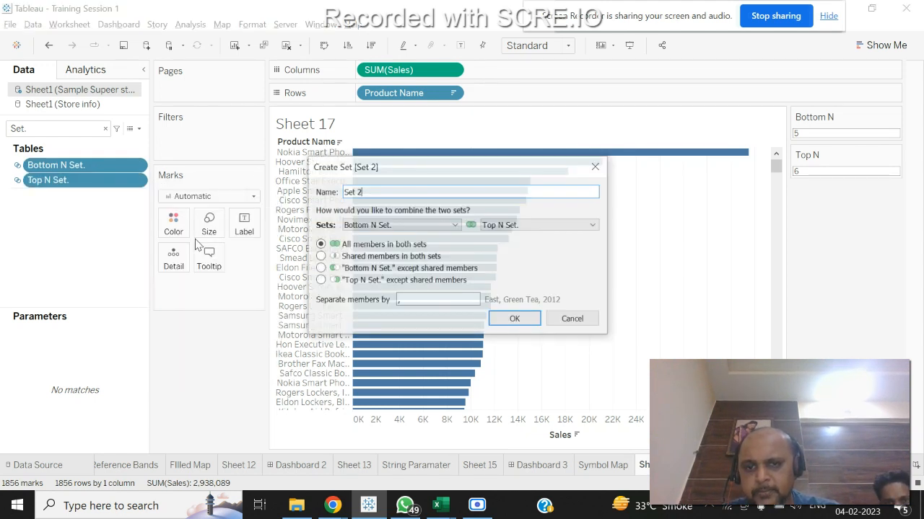
{"action": "left_click_drag", "start_coordinate": [377, 188], "coordinate": [339, 197]}
{"action": "key", "text": "BackSpace"}
{"action": "key", "text": "BackSpace"}
{"action": "key", "text": "BackSpace"}
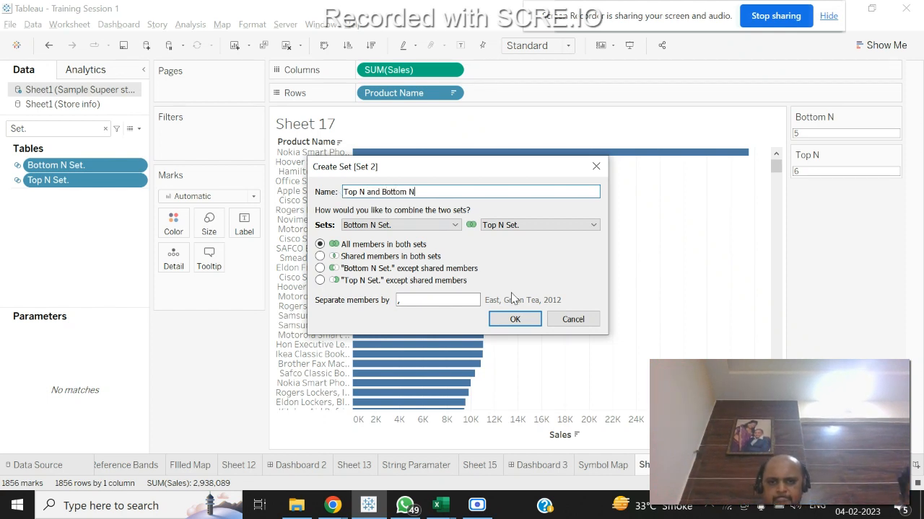
{"action": "left_click", "coordinate": [517, 319]}
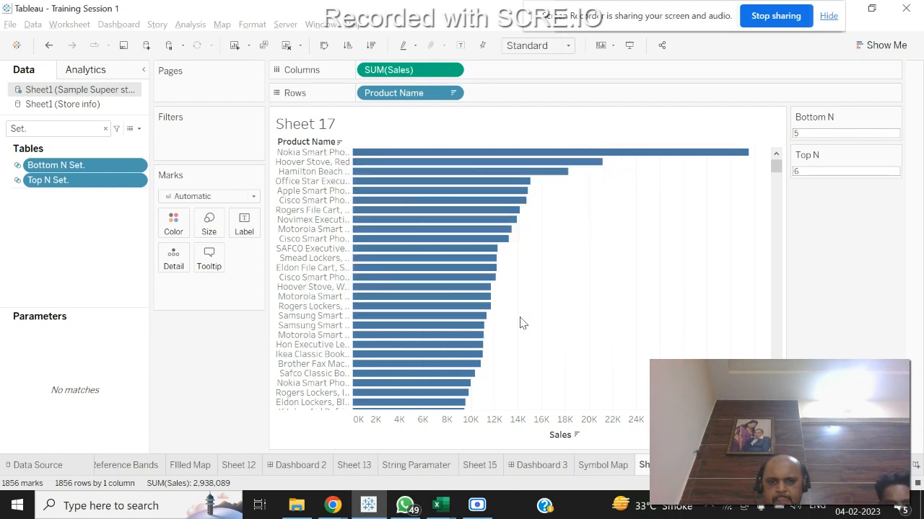
Search the data fields for "Top" and filter the chart by the combined set Top N and Bottom N.
{"action": "double_click", "coordinate": [47, 127]}
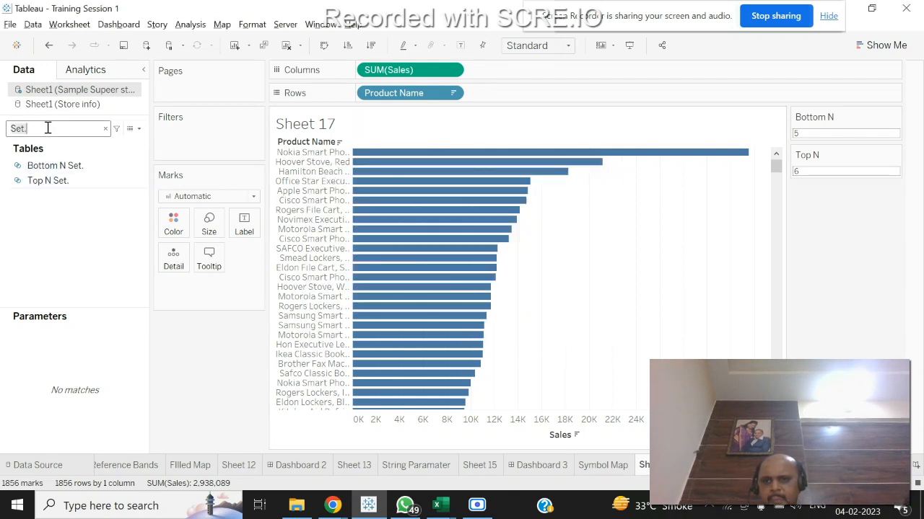
{"action": "type", "text": "Top"}
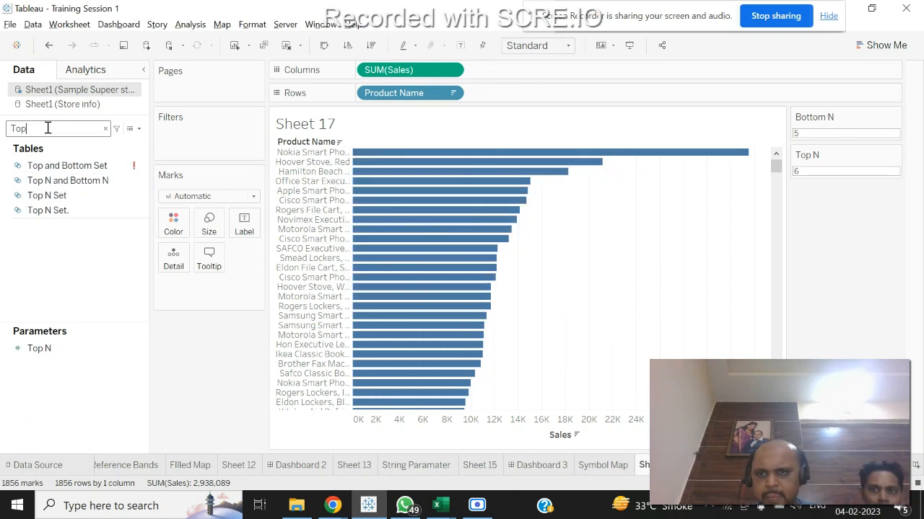
{"action": "left_click", "coordinate": [98, 198]}
{"action": "left_click", "coordinate": [85, 184]}
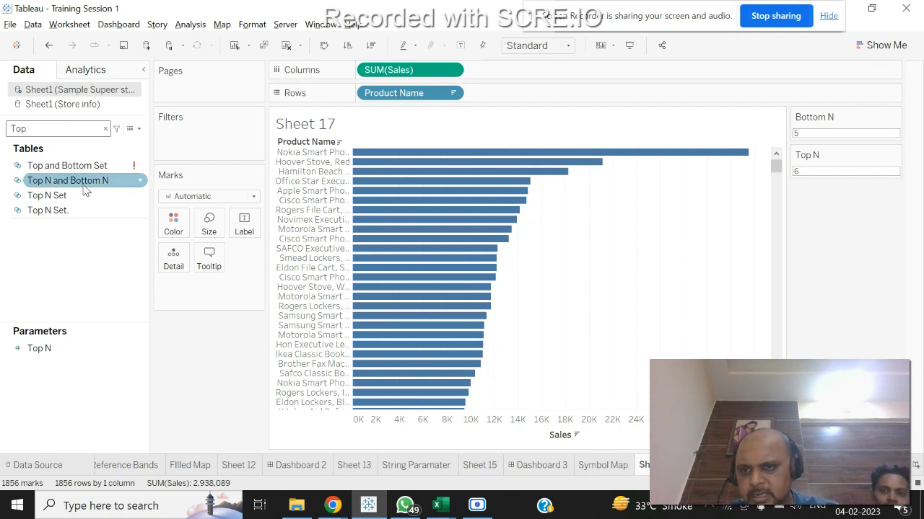
{"action": "left_click", "coordinate": [68, 196]}
{"action": "left_click", "coordinate": [62, 211]}
{"action": "left_click_drag", "start_coordinate": [80, 182], "coordinate": [188, 137]}
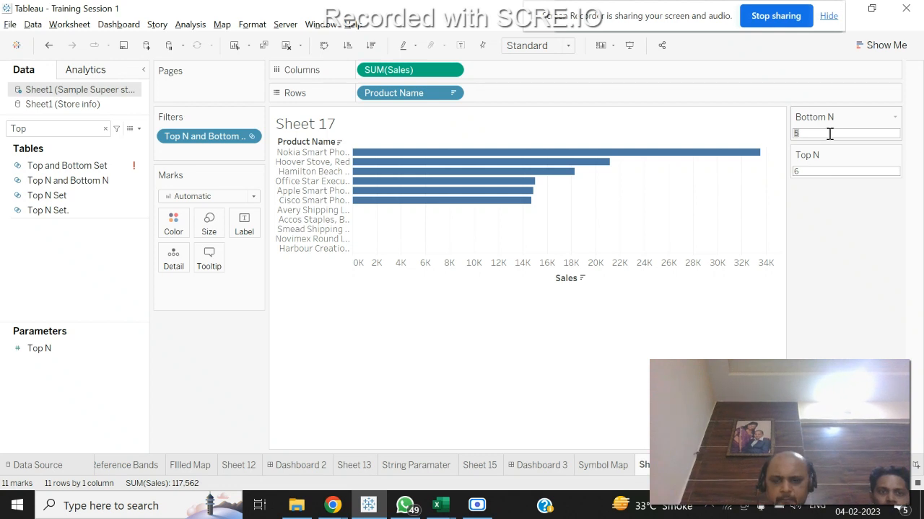
Set both the Bottom N and Top N parameters to 20.
{"action": "type", "text": "20"}
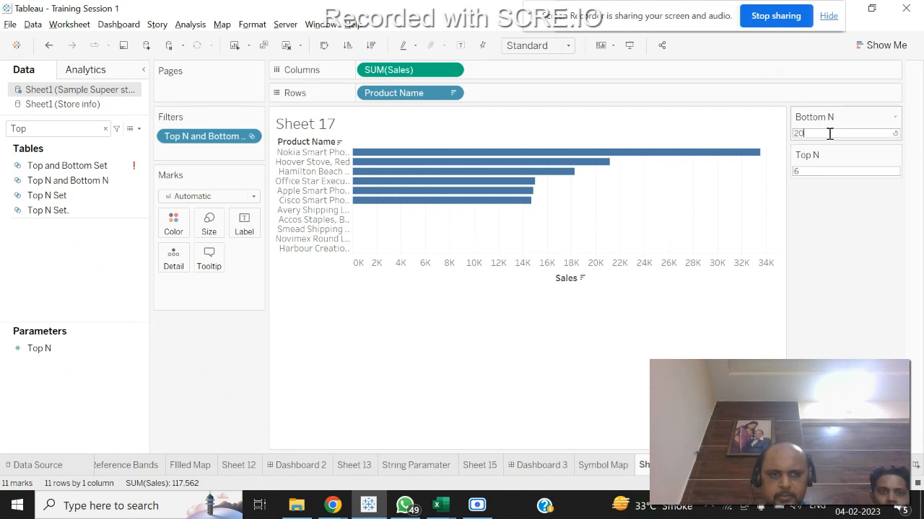
{"action": "key", "text": "Tab"}
{"action": "left_click", "coordinate": [817, 176]}
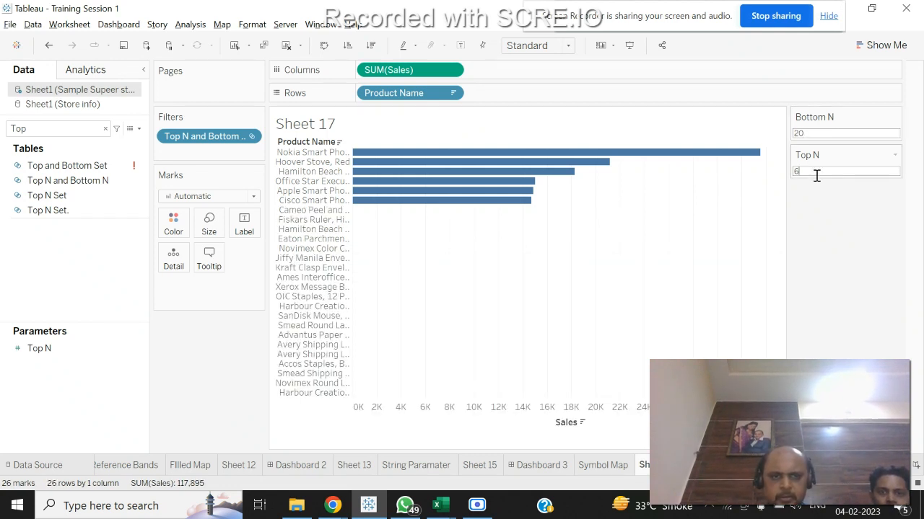
{"action": "key", "text": "BackSpace"}
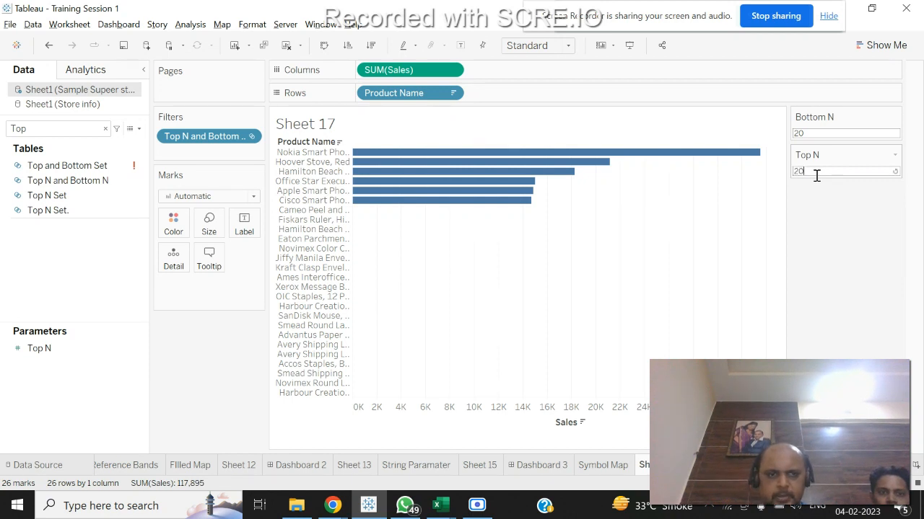
{"action": "type", "text": "20"}
{"action": "key", "text": "Return"}
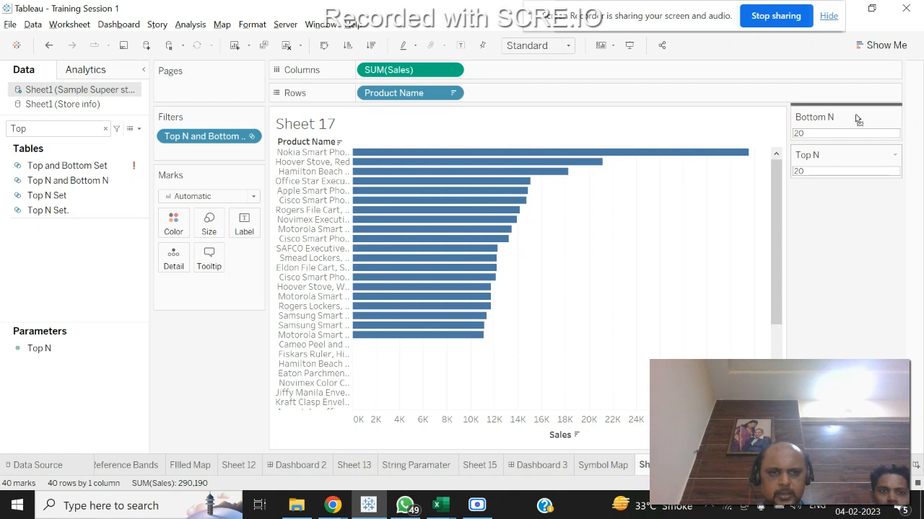
Place the Top N parameter control above Bottom N and look through the filtered product chart.
{"action": "left_click_drag", "start_coordinate": [858, 120], "coordinate": [857, 118]}
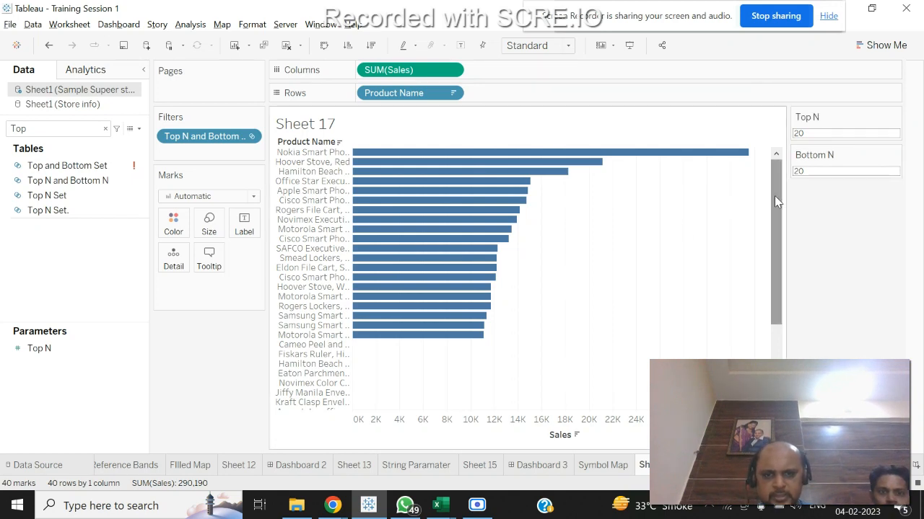
{"action": "left_click_drag", "start_coordinate": [775, 196], "coordinate": [770, 296]}
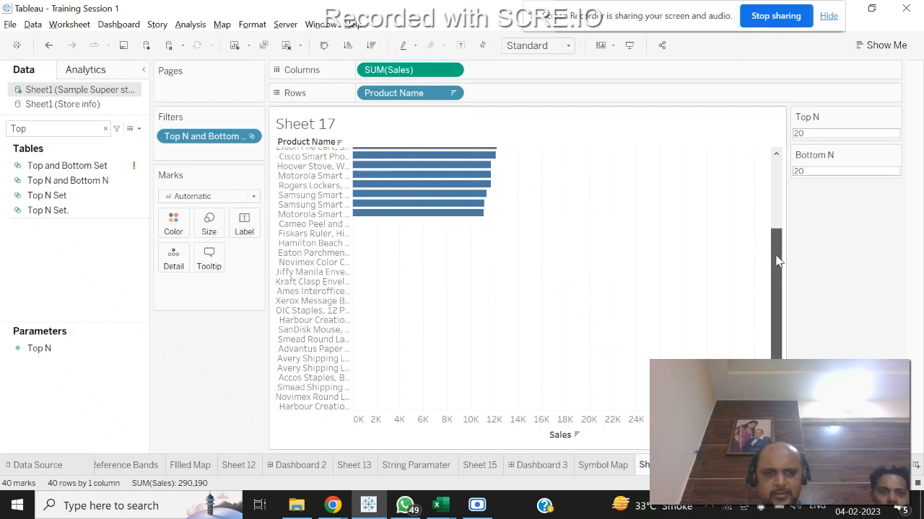
{"action": "scroll", "coordinate": [776, 264], "scroll_direction": "up", "scroll_amount": 5}
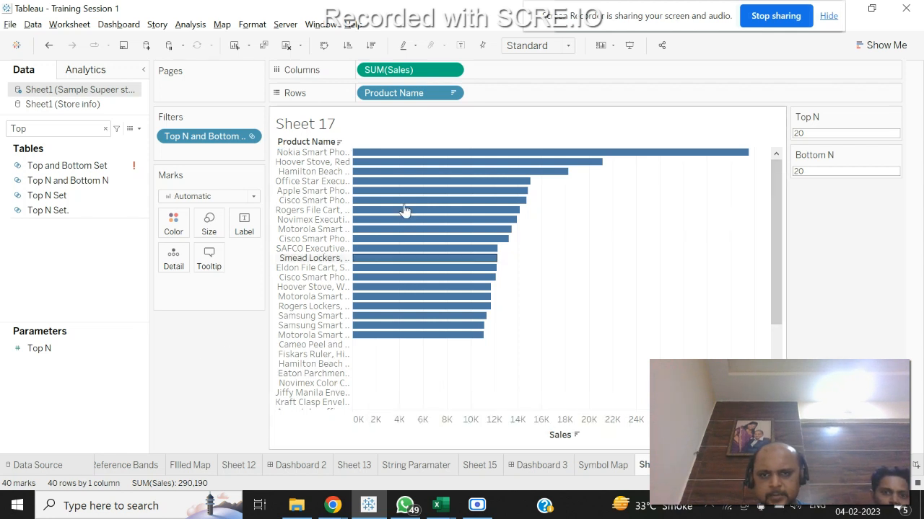
Try moving the combined set from the filters to the color encoding, and undo the move.
{"action": "left_click_drag", "start_coordinate": [207, 136], "coordinate": [166, 225]}
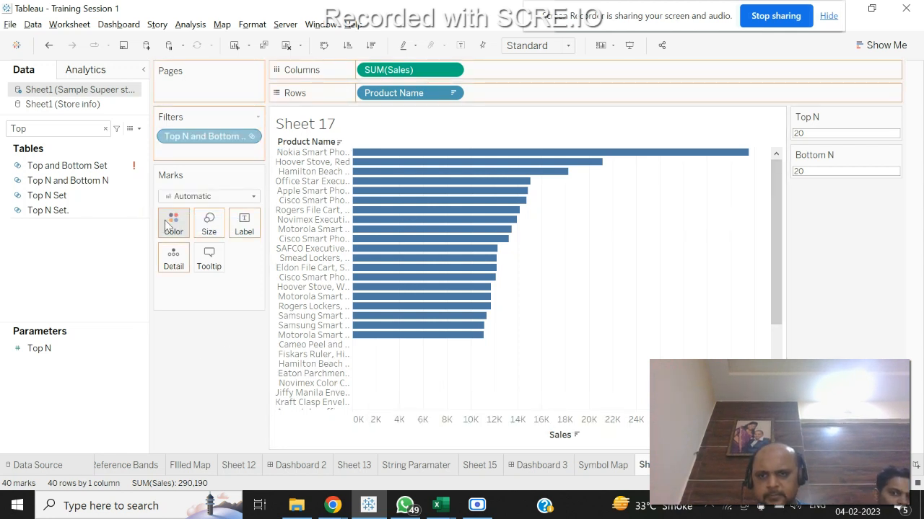
{"action": "key", "text": "ctrl+z"}
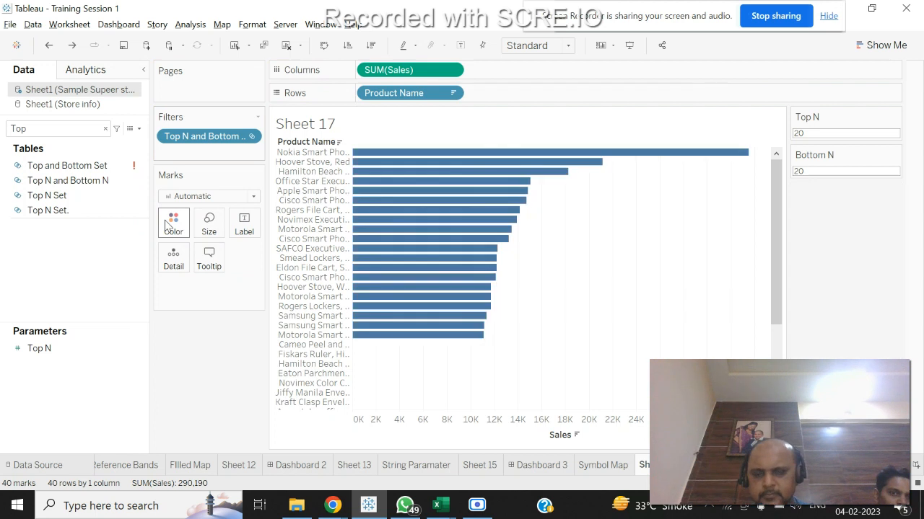
Search the data fields for "Sal" and color the product bars by Sales.
{"action": "left_click", "coordinate": [105, 129]}
{"action": "type", "text": "Sal"}
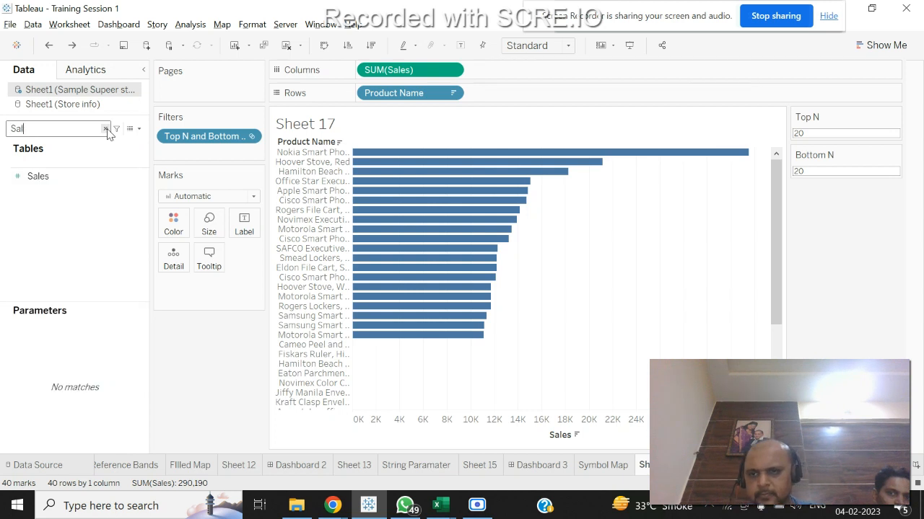
{"action": "left_click", "coordinate": [63, 179]}
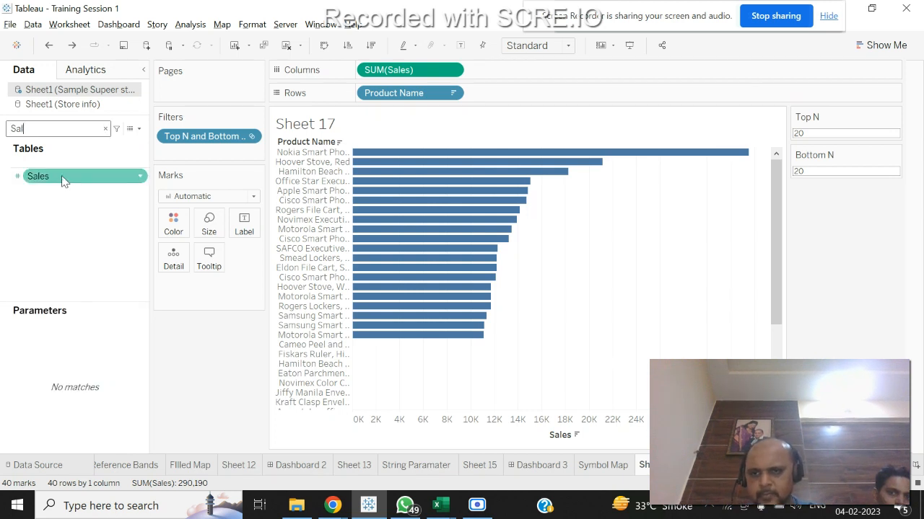
{"action": "left_click_drag", "start_coordinate": [64, 180], "coordinate": [172, 224]}
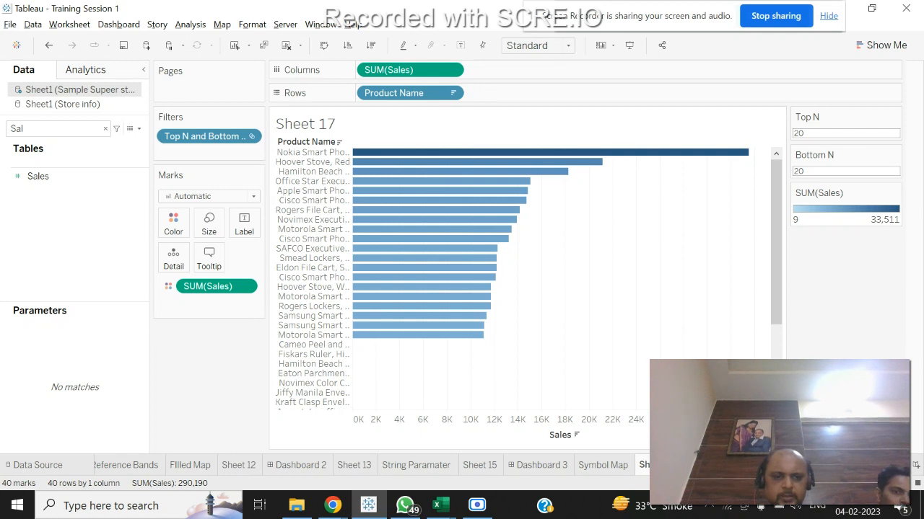
Create a new worksheet charting Sales by Sub-Category as horizontal bars, sorted in descending order.
{"action": "left_click", "coordinate": [879, 465]}
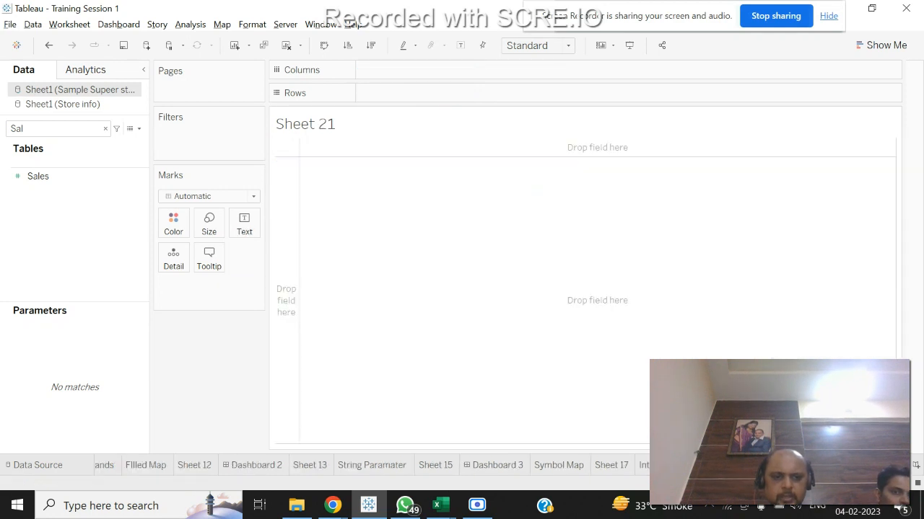
{"action": "left_click", "coordinate": [106, 128]}
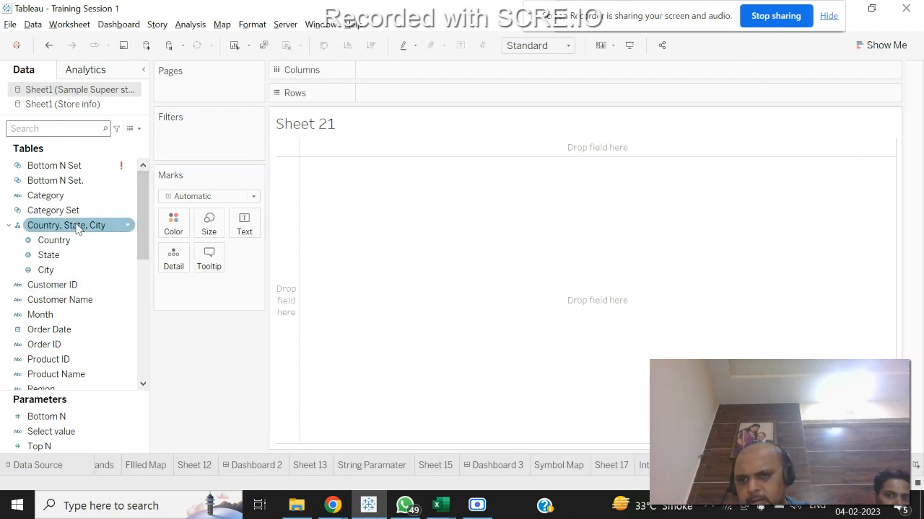
{"action": "left_click_drag", "start_coordinate": [60, 195], "coordinate": [87, 246]}
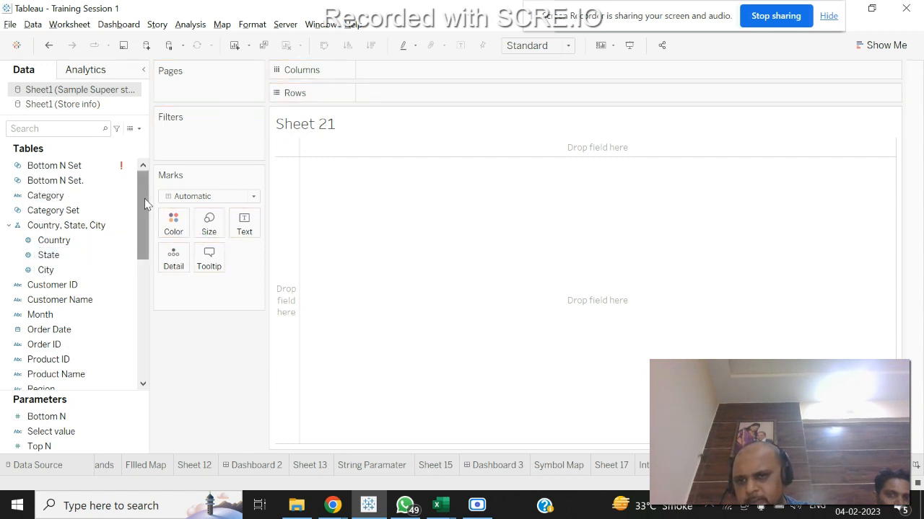
{"action": "left_click_drag", "start_coordinate": [145, 199], "coordinate": [140, 296]}
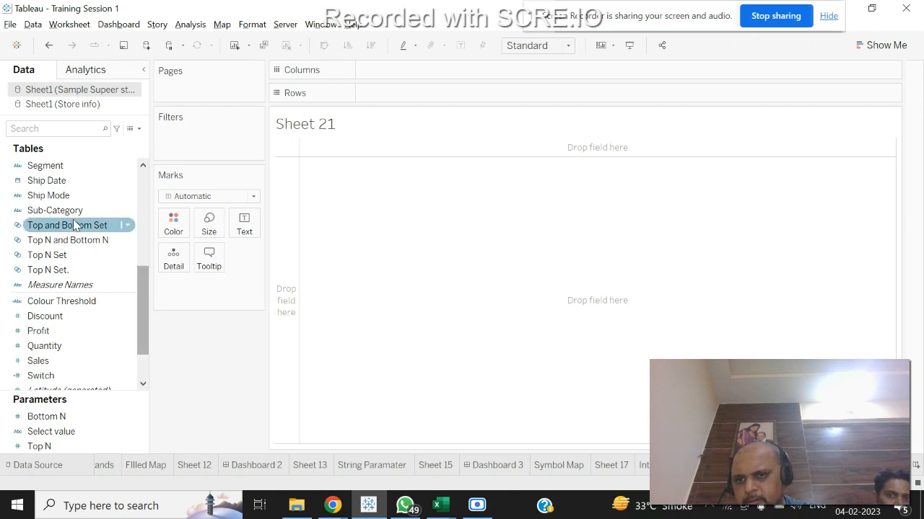
{"action": "left_click_drag", "start_coordinate": [66, 210], "coordinate": [407, 97]}
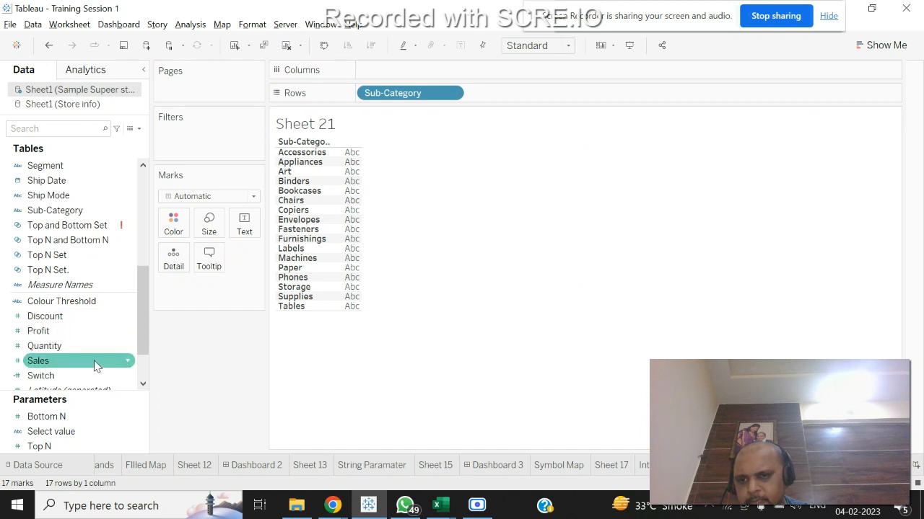
{"action": "left_click_drag", "start_coordinate": [96, 364], "coordinate": [435, 71]}
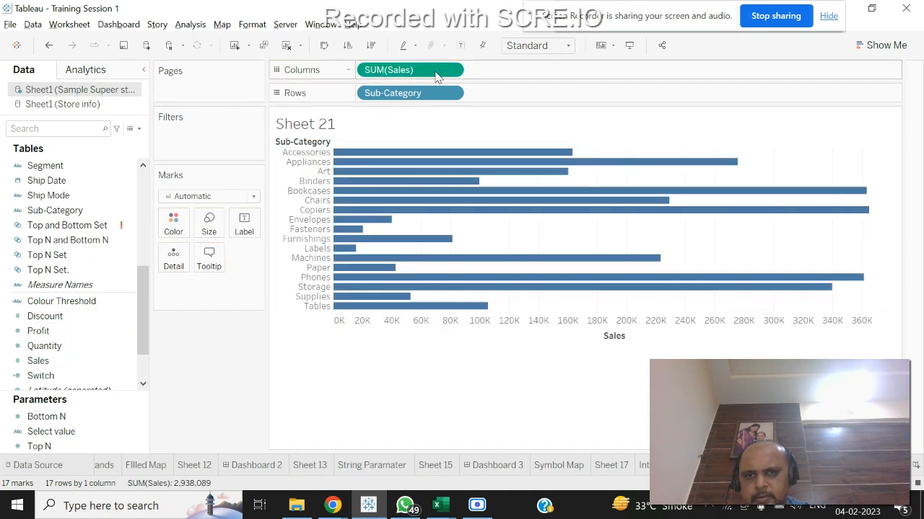
{"action": "left_click", "coordinate": [376, 44]}
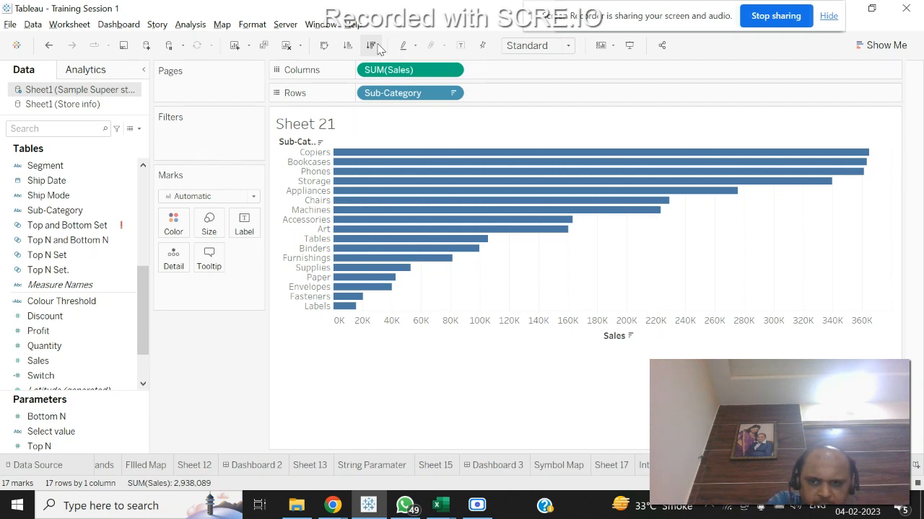
{"action": "left_click", "coordinate": [72, 416]}
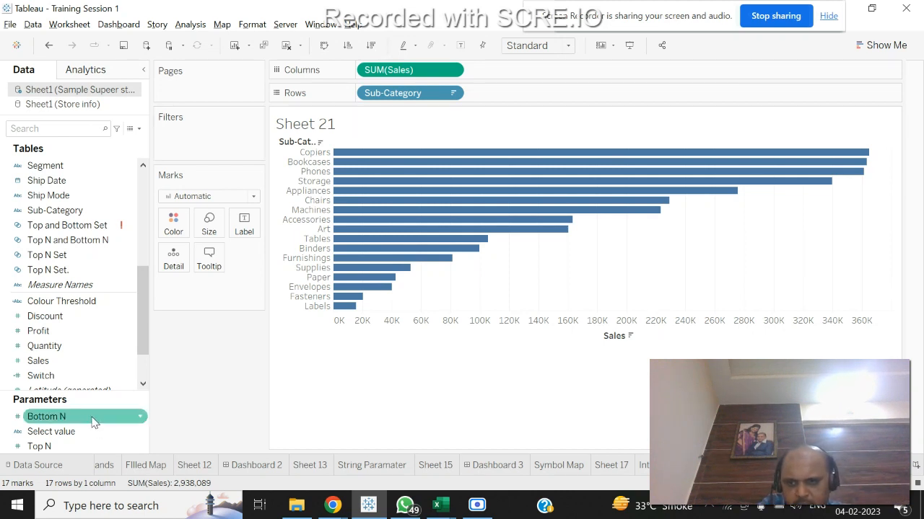
{"action": "left_click", "coordinate": [81, 446]}
{"action": "left_click", "coordinate": [135, 419]}
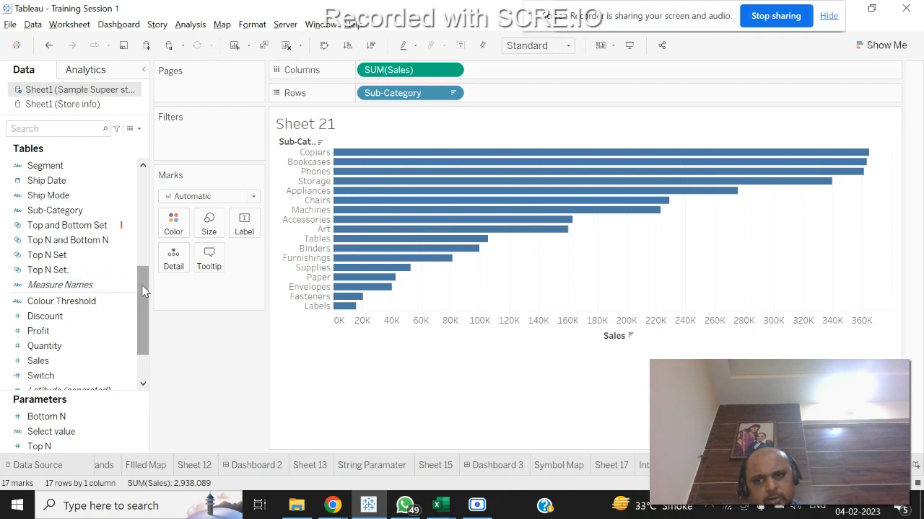
Create a set from Sub-Category named Top N Set Category, with its members limited by field.
{"action": "left_click_drag", "start_coordinate": [142, 290], "coordinate": [140, 320]}
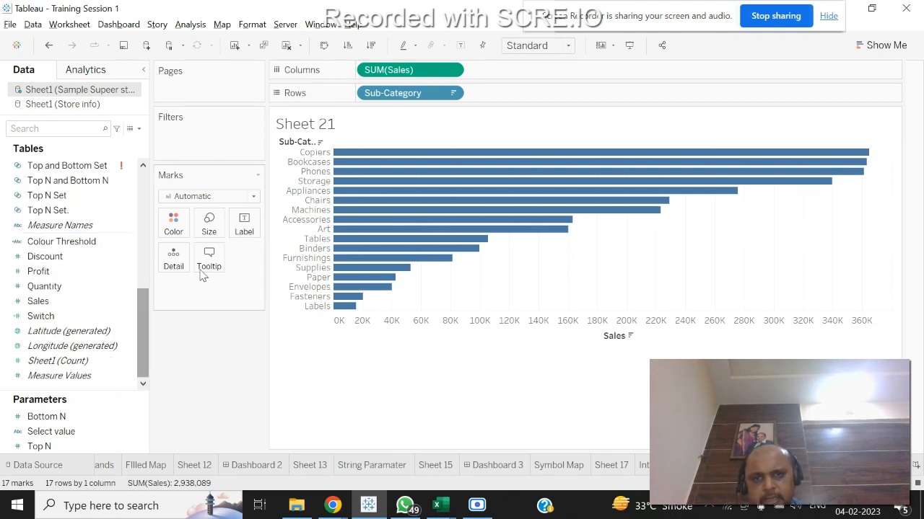
{"action": "left_click_drag", "start_coordinate": [144, 320], "coordinate": [147, 280]}
{"action": "right_click", "coordinate": [130, 254]}
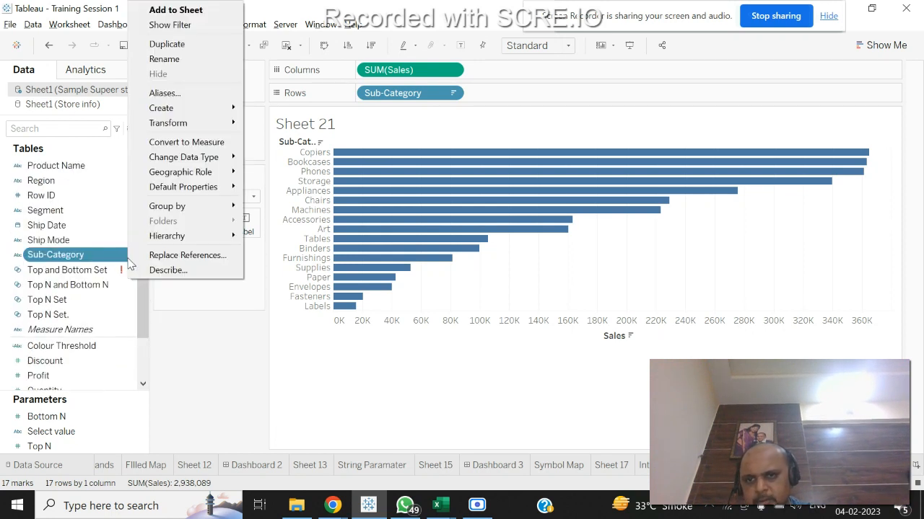
{"action": "mouse_move", "coordinate": [187, 115]}
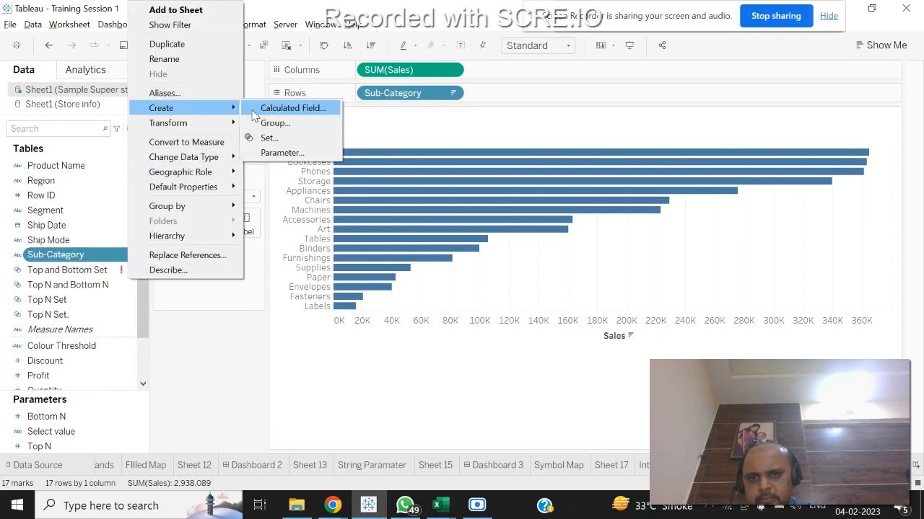
{"action": "left_click", "coordinate": [272, 135]}
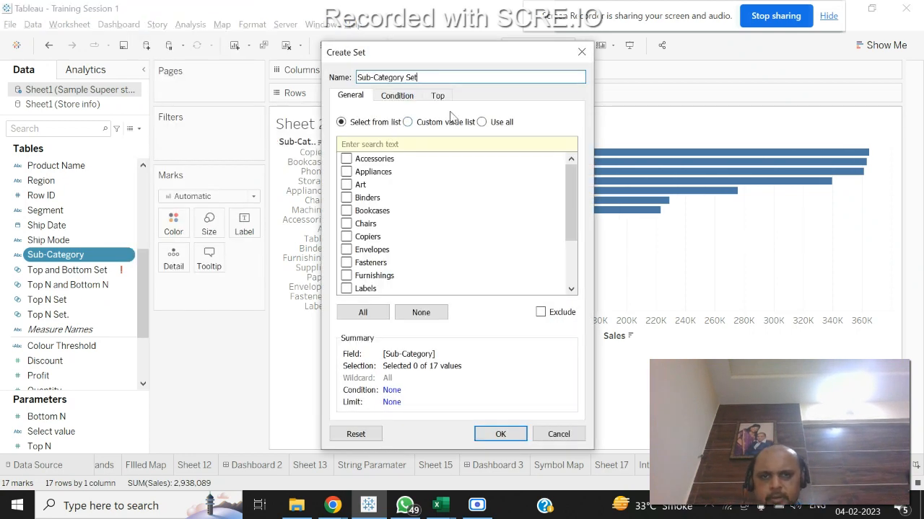
{"action": "left_click", "coordinate": [441, 96]}
{"action": "left_click", "coordinate": [341, 129]}
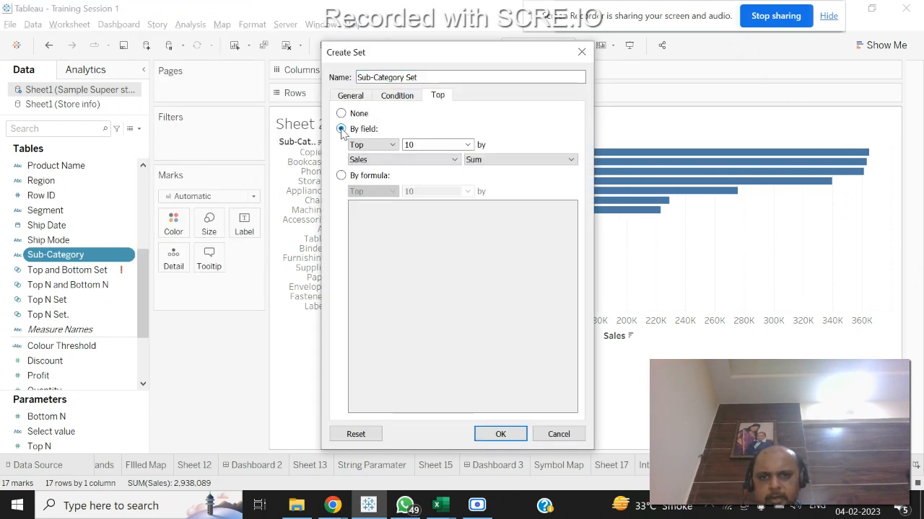
{"action": "left_click_drag", "start_coordinate": [426, 78], "coordinate": [357, 77]}
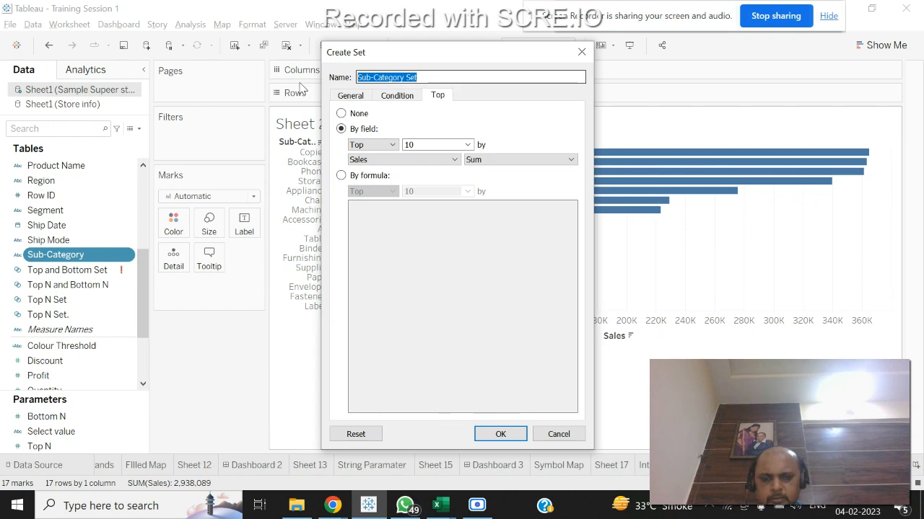
{"action": "type", "text": "TO"}
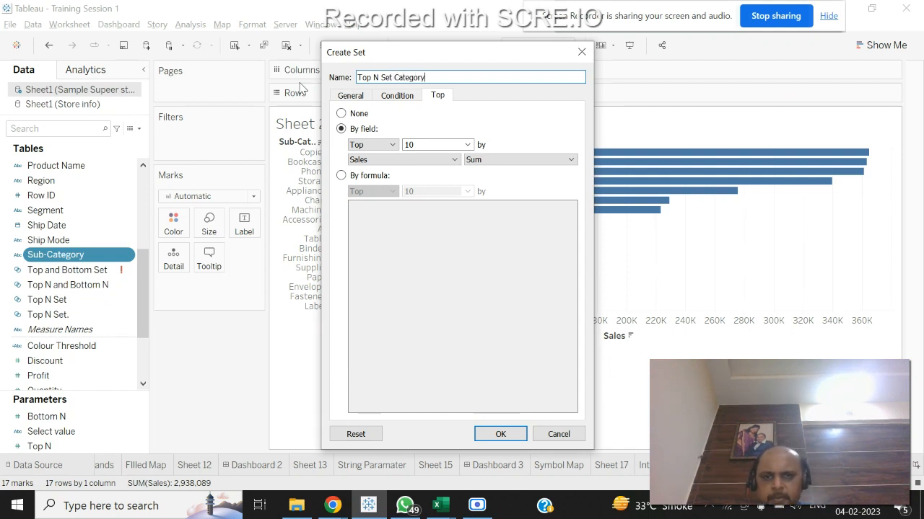
Limit the new set to the top members by sum of Sales using the Top N parameter.
{"action": "left_click", "coordinate": [467, 145]}
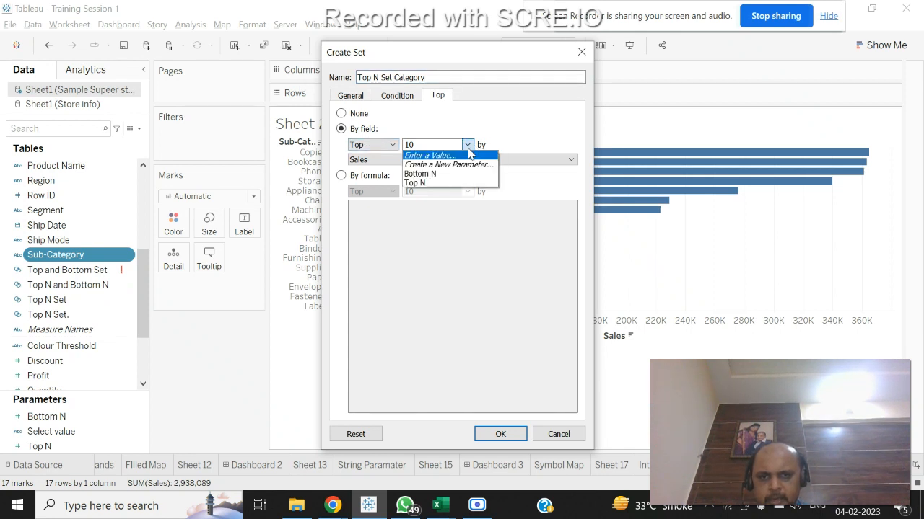
{"action": "left_click", "coordinate": [429, 184]}
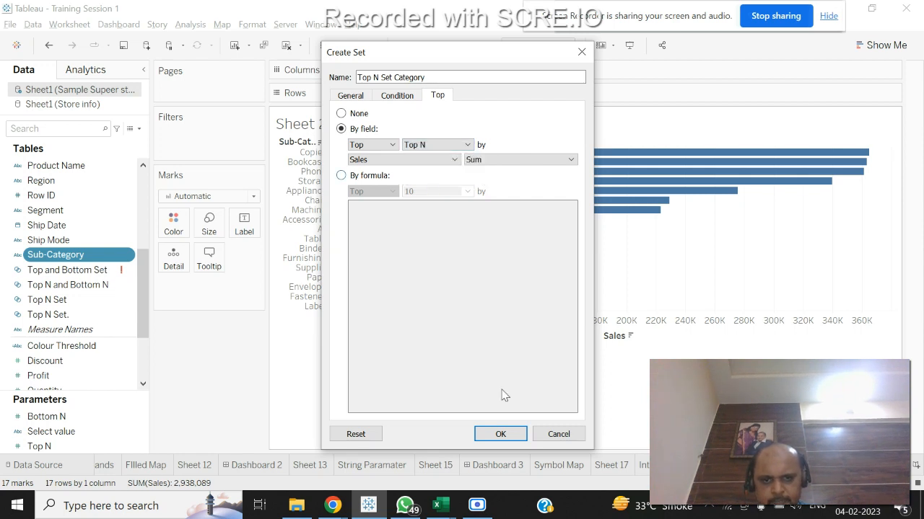
{"action": "left_click", "coordinate": [502, 433]}
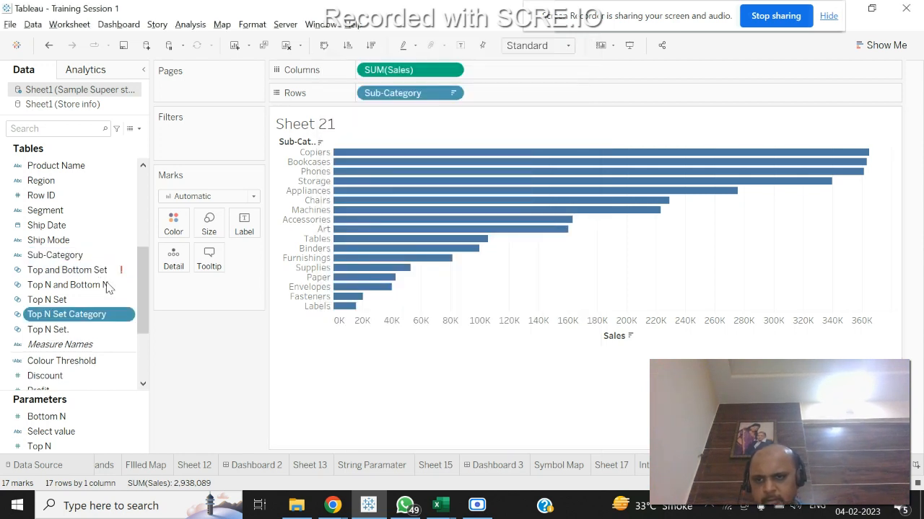
Duplicate Top N Set Category and rename the copy Bottom N Set Category.
{"action": "left_click", "coordinate": [127, 313]}
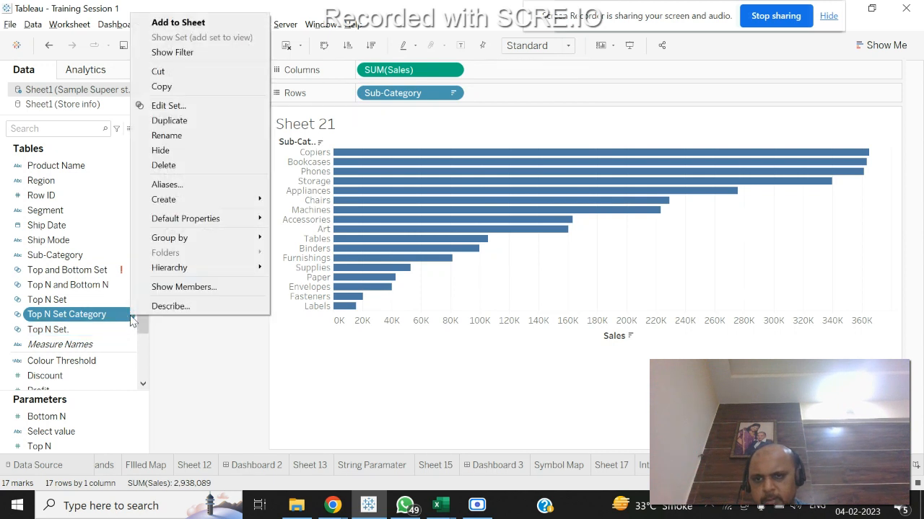
{"action": "left_click", "coordinate": [177, 121]}
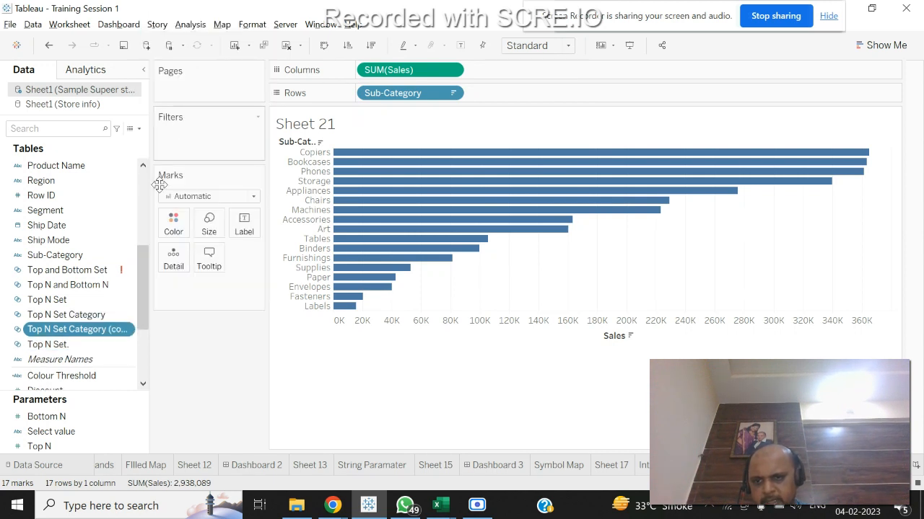
{"action": "left_click", "coordinate": [129, 333]}
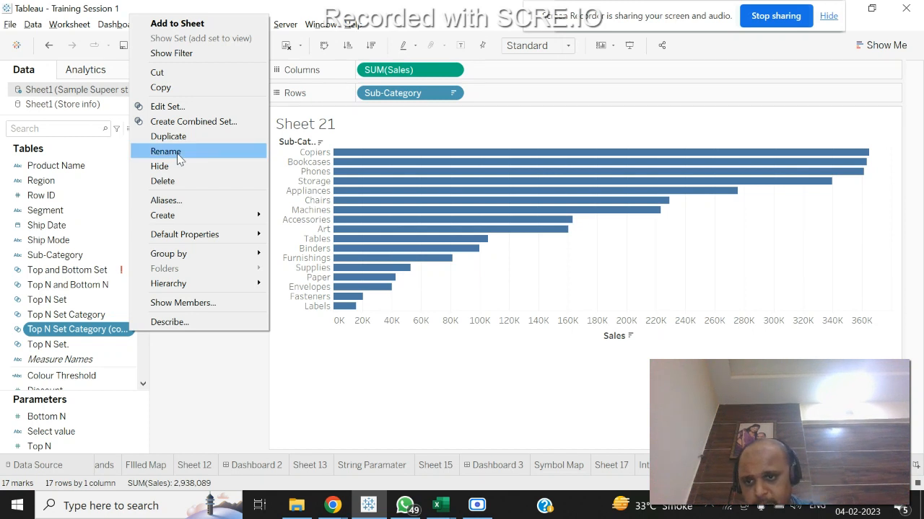
{"action": "left_click", "coordinate": [214, 107]}
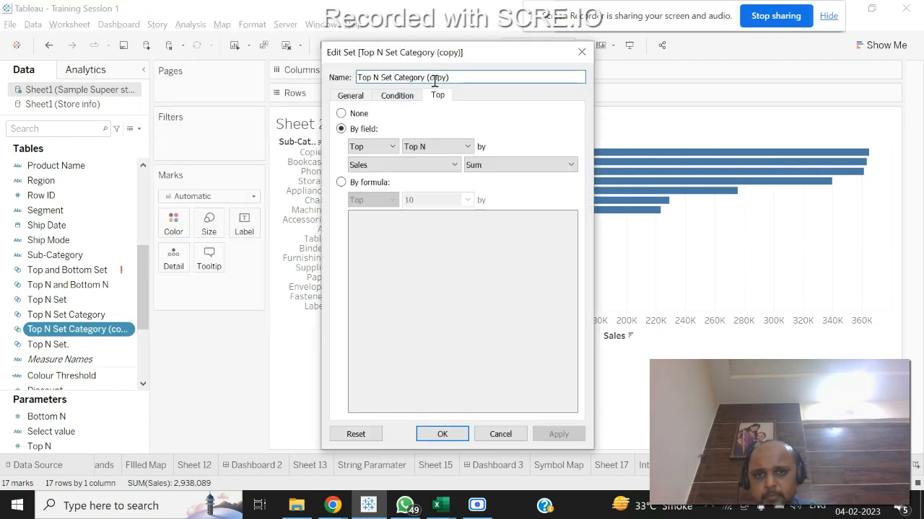
{"action": "left_click", "coordinate": [462, 77]}
{"action": "left_click_drag", "start_coordinate": [462, 77], "coordinate": [317, 85]}
{"action": "left_click", "coordinate": [375, 77]}
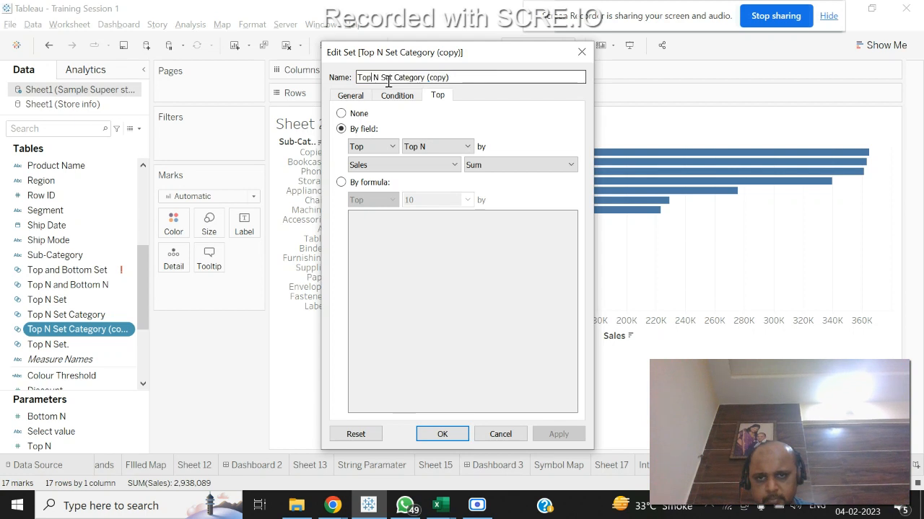
{"action": "key", "text": "BackSpace"}
{"action": "key", "text": "BackSpace"}
{"action": "key", "text": "BackSpace"}
{"action": "key", "text": "BackSpace"}
{"action": "type", "text": "BOttom"}
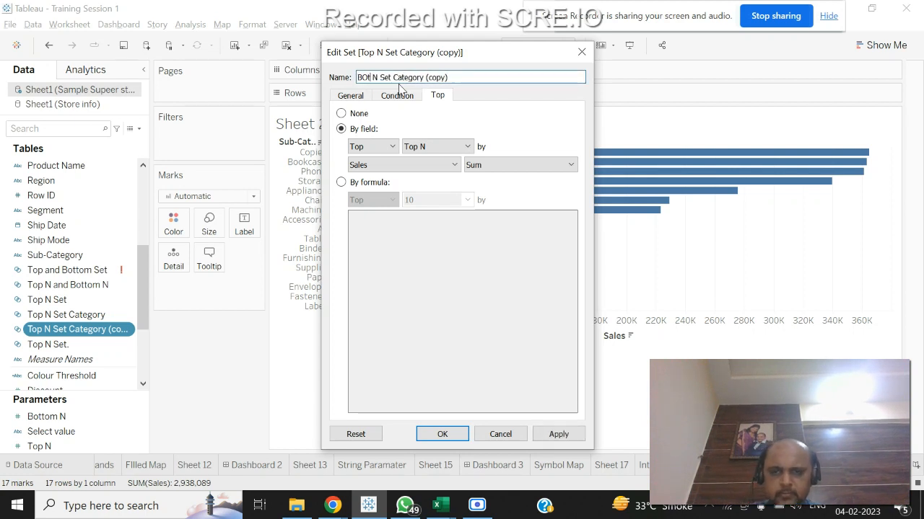
{"action": "key", "text": "BackSpace"}
{"action": "key", "text": "BackSpace"}
{"action": "key", "text": "BackSpace"}
{"action": "key", "text": "BackSpace"}
{"action": "key", "text": "BackSpace"}
{"action": "key", "text": "BackSpace"}
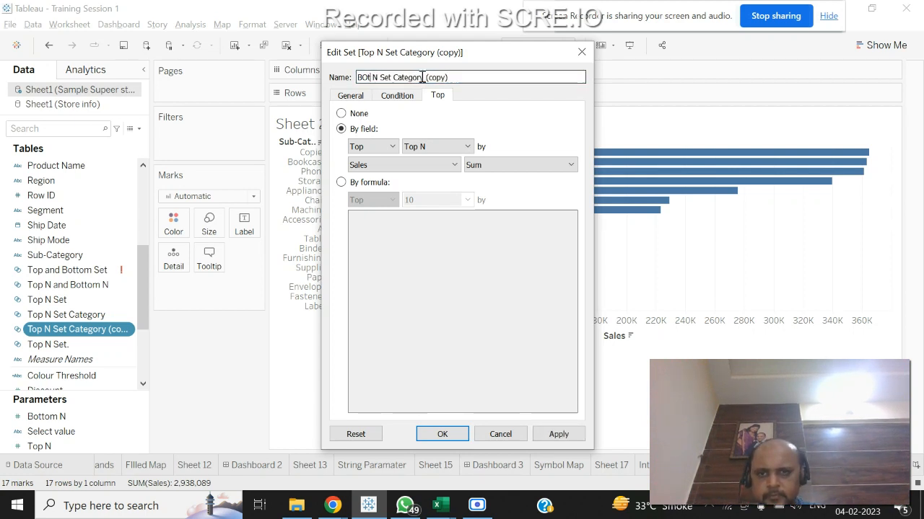
{"action": "type", "text": "ottom"}
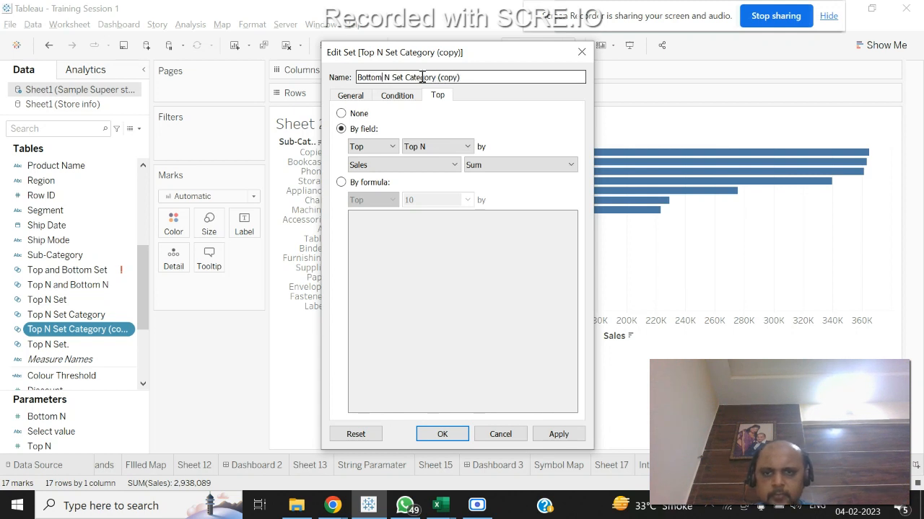
{"action": "left_click", "coordinate": [484, 80]}
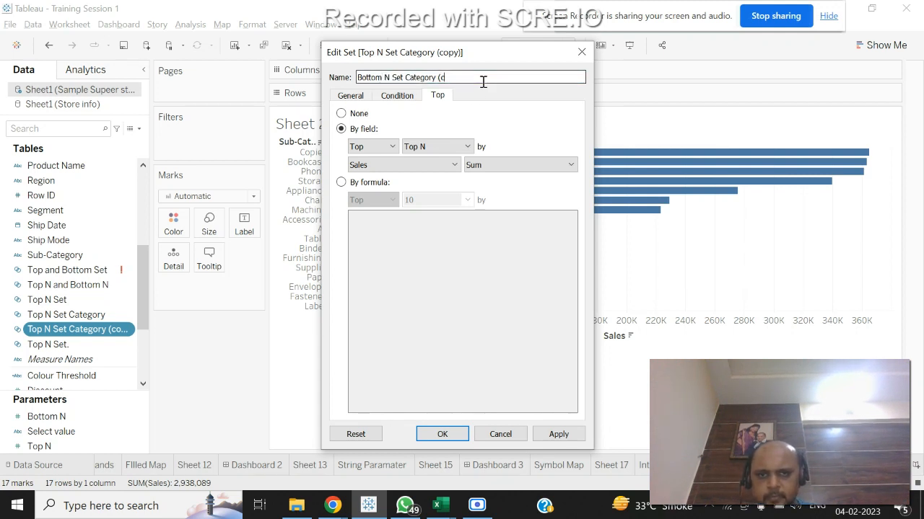
Make Bottom N Set Category use the Bottom N parameter as its member limit.
{"action": "left_click", "coordinate": [468, 148]}
{"action": "left_click", "coordinate": [453, 177]}
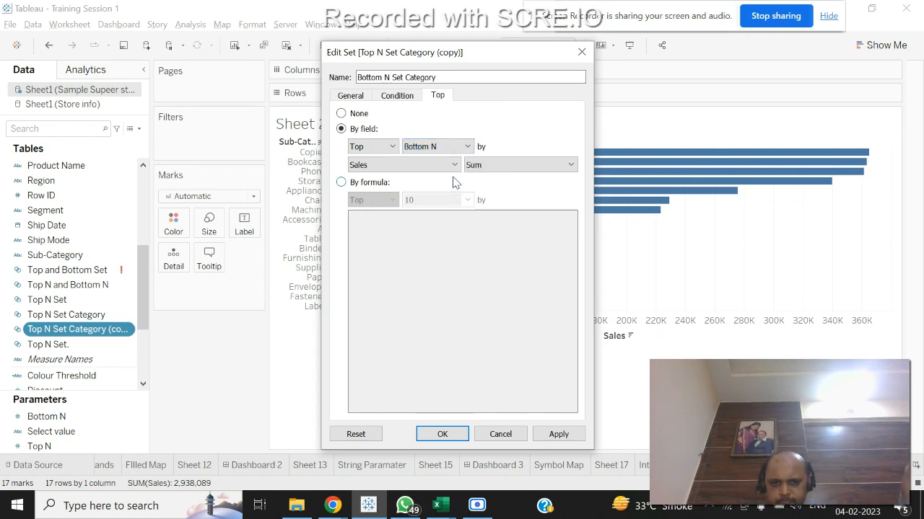
{"action": "left_click", "coordinate": [559, 434]}
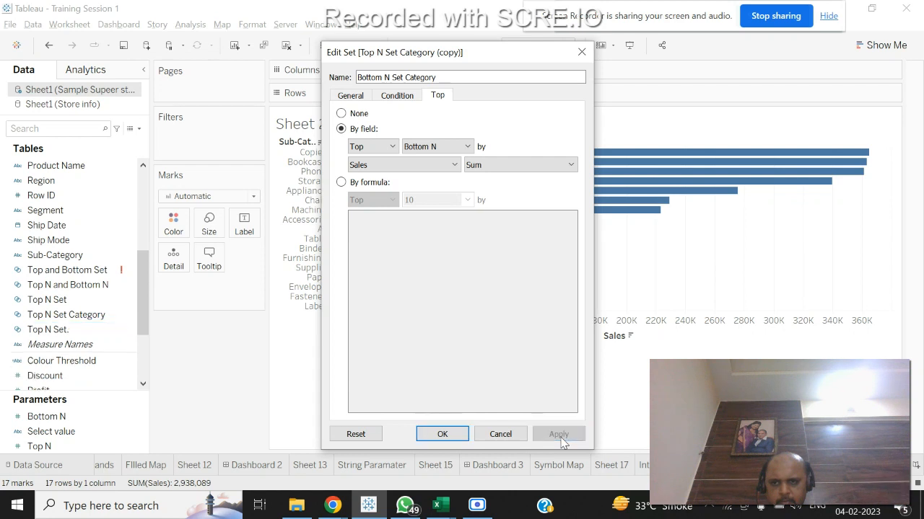
{"action": "left_click", "coordinate": [447, 434]}
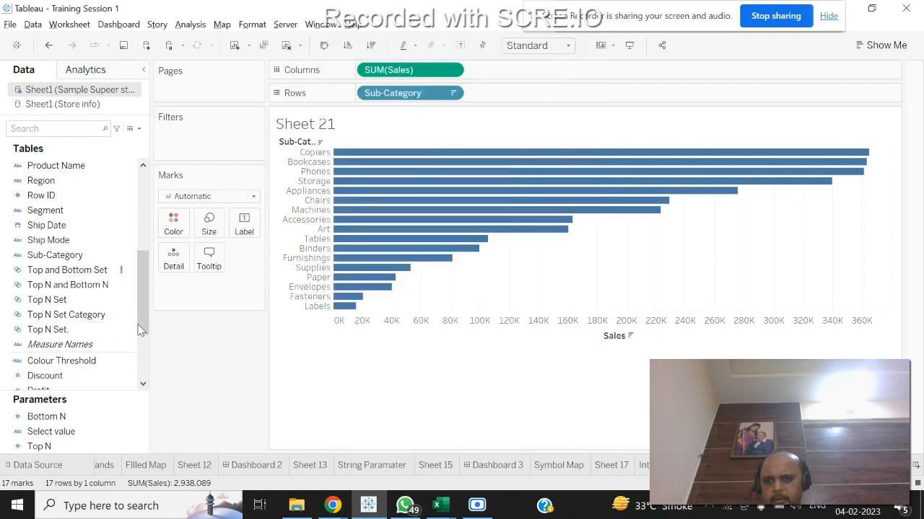
Combine Bottom N Set Category and Top N Set Category into a set named Top and Bootom Categories with all members in both sets.
{"action": "left_click", "coordinate": [75, 130]}
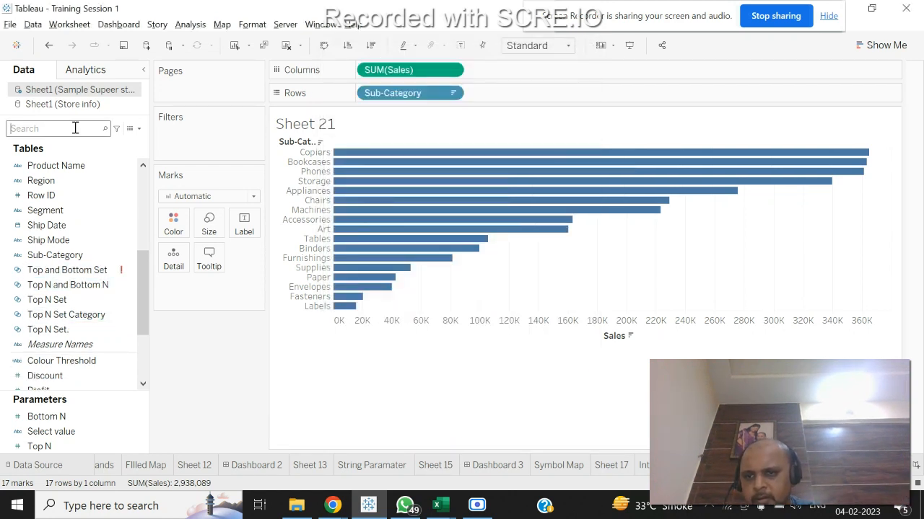
{"action": "type", "text": "Cate"}
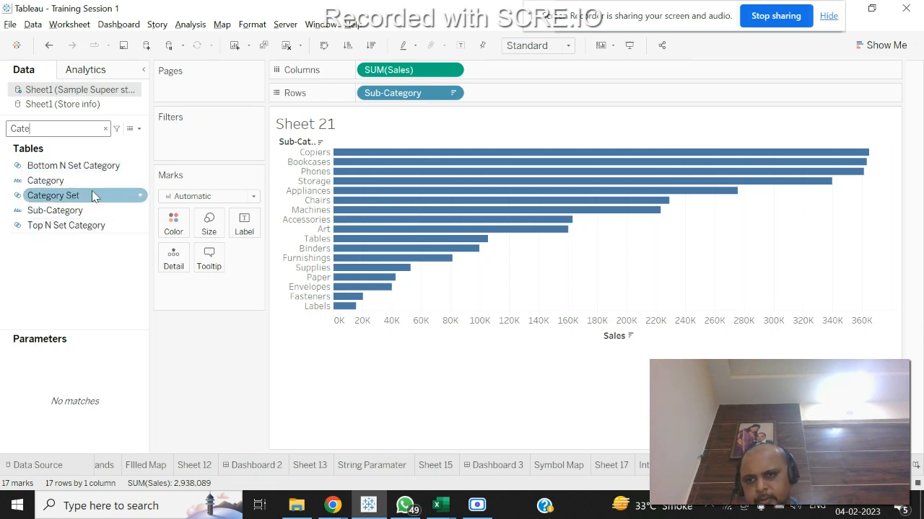
{"action": "left_click", "coordinate": [89, 168]}
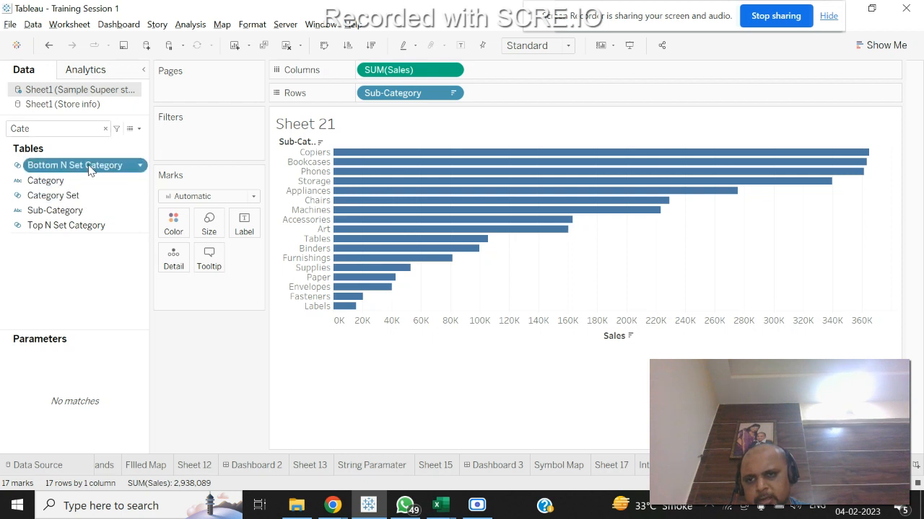
{"action": "left_click", "coordinate": [94, 226], "text": "ctrl"}
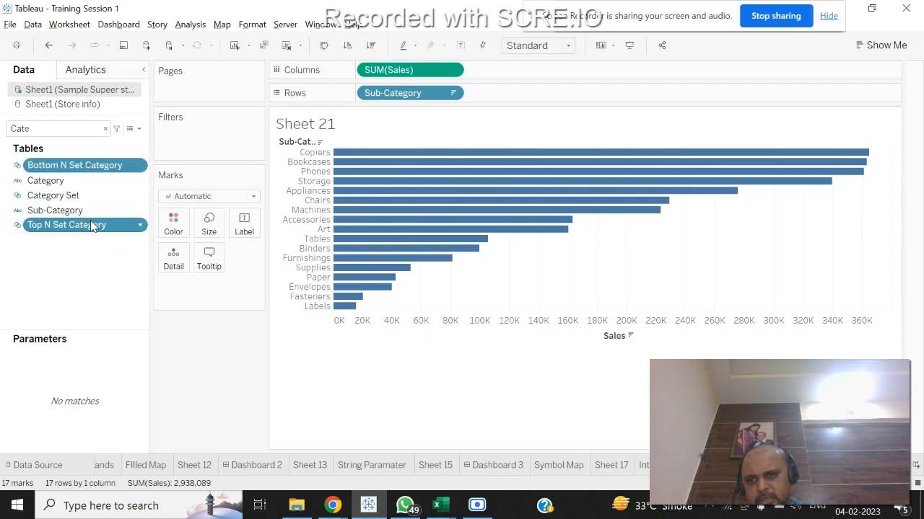
{"action": "right_click", "coordinate": [91, 227]}
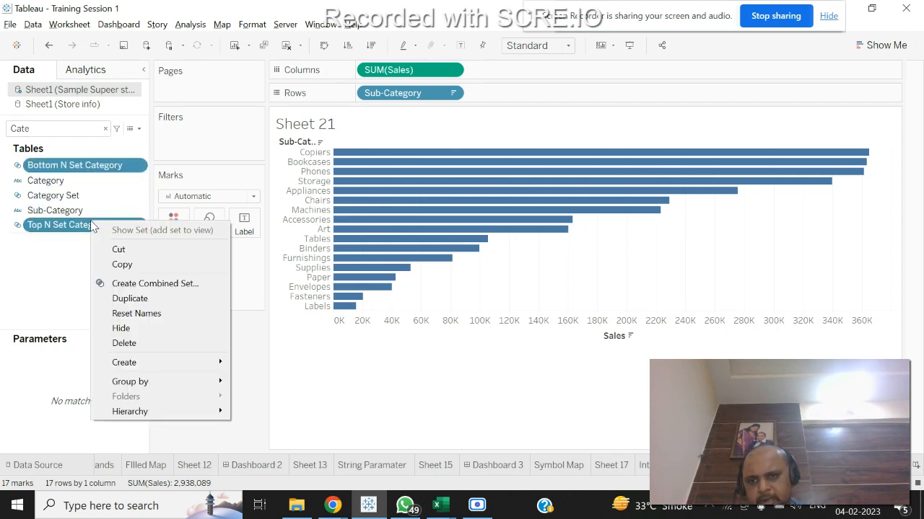
{"action": "left_click", "coordinate": [123, 283]}
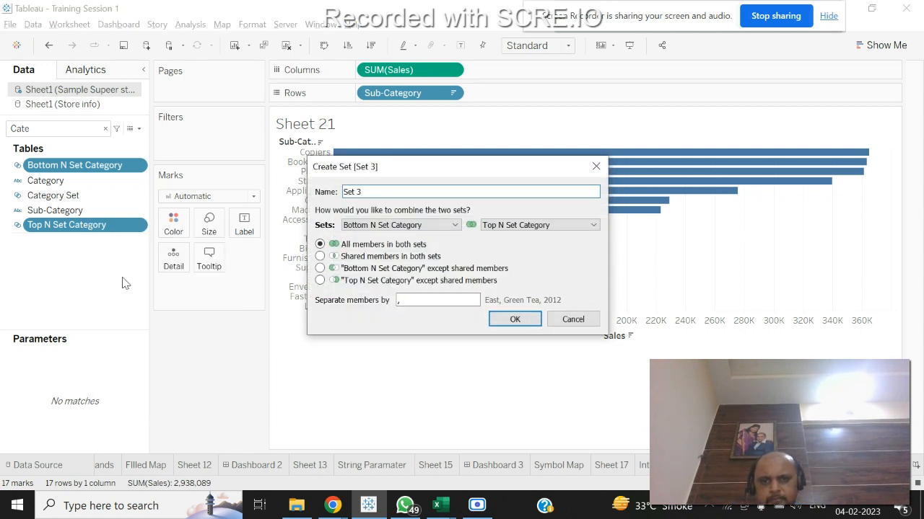
{"action": "left_click_drag", "start_coordinate": [389, 195], "coordinate": [338, 199]}
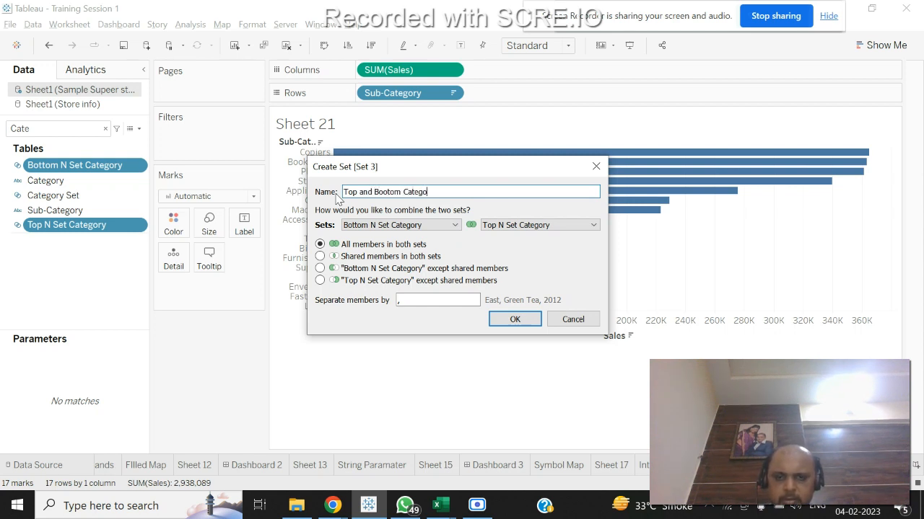
{"action": "left_click", "coordinate": [514, 319]}
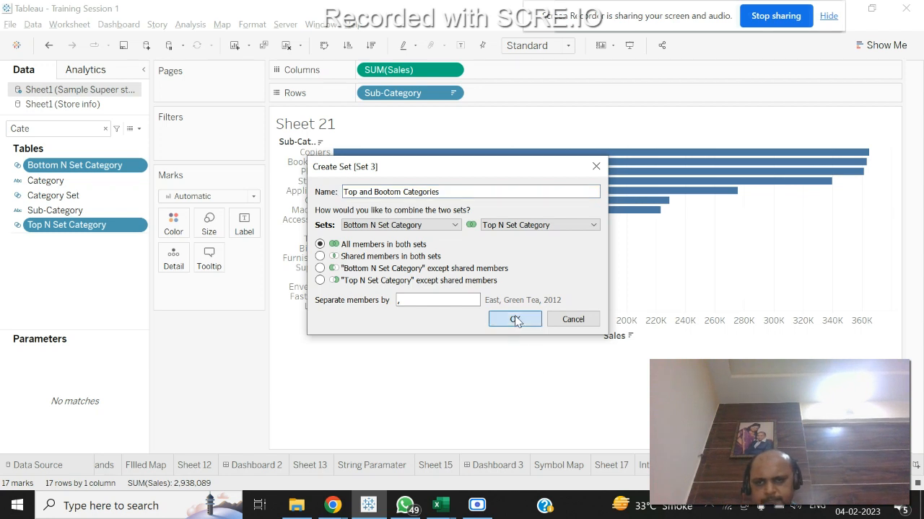
Filter the chart by Top and Bootom Categories and show the Top N and Bottom N parameter controls.
{"action": "left_click_drag", "start_coordinate": [80, 227], "coordinate": [201, 139]}
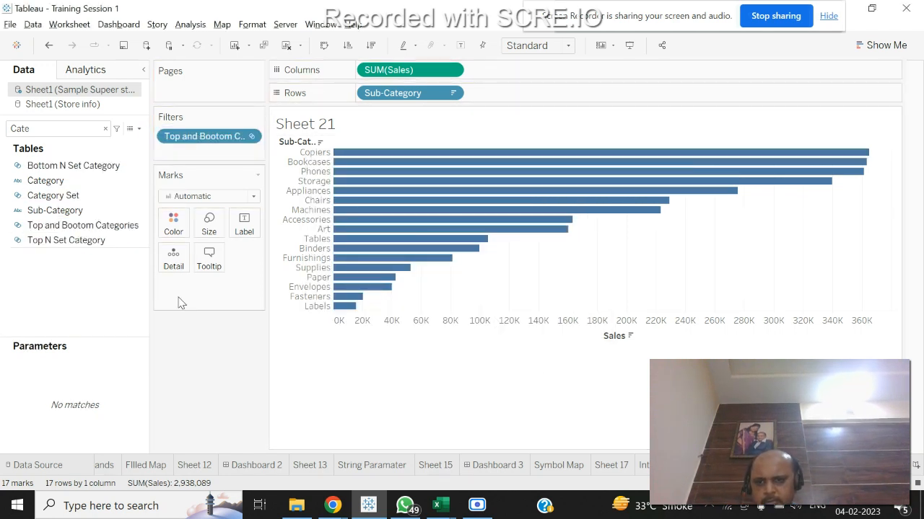
{"action": "left_click", "coordinate": [105, 128]}
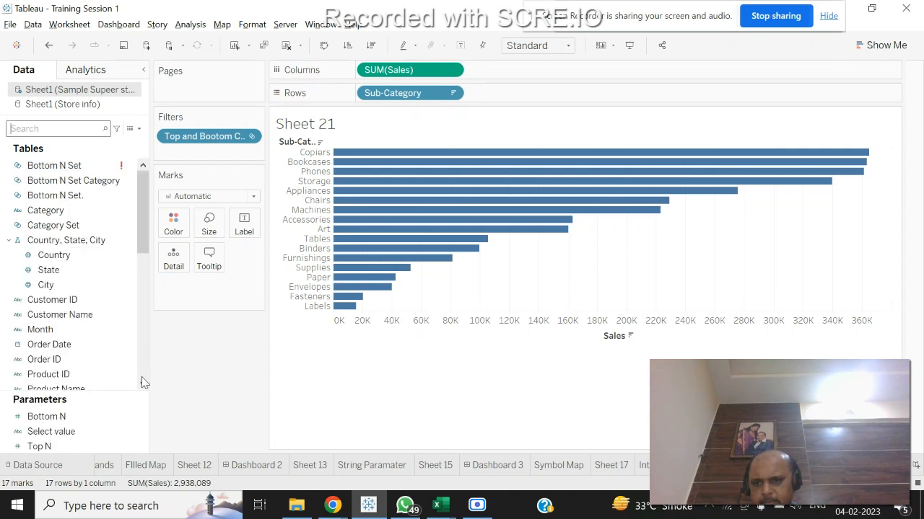
{"action": "right_click", "coordinate": [139, 445]}
{"action": "left_click", "coordinate": [182, 225]}
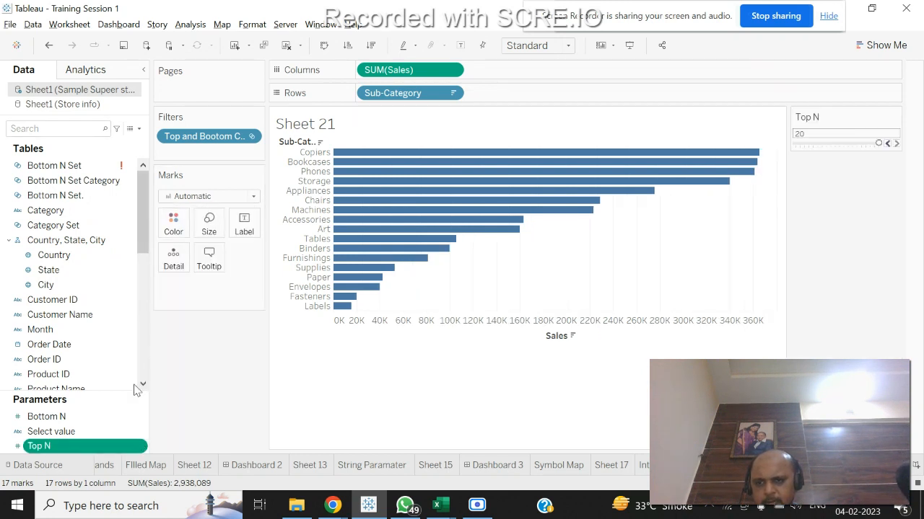
{"action": "left_click", "coordinate": [135, 418]}
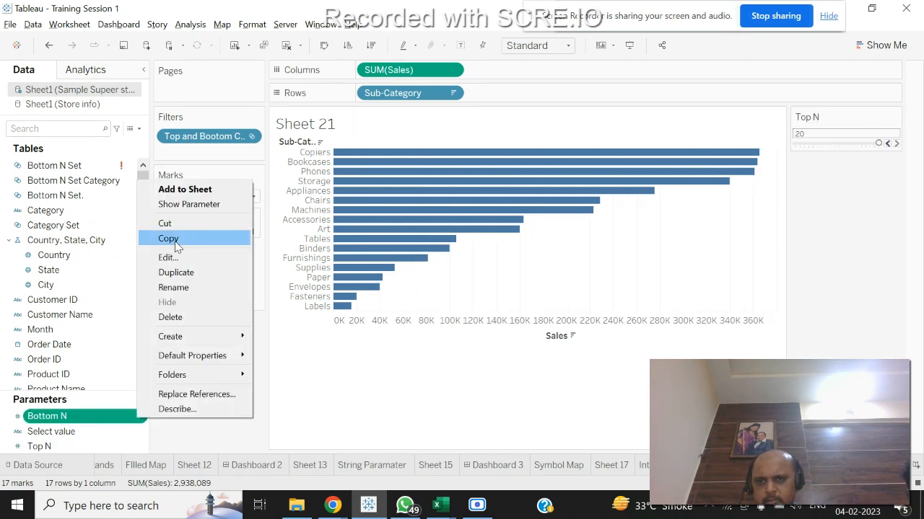
{"action": "left_click", "coordinate": [178, 209]}
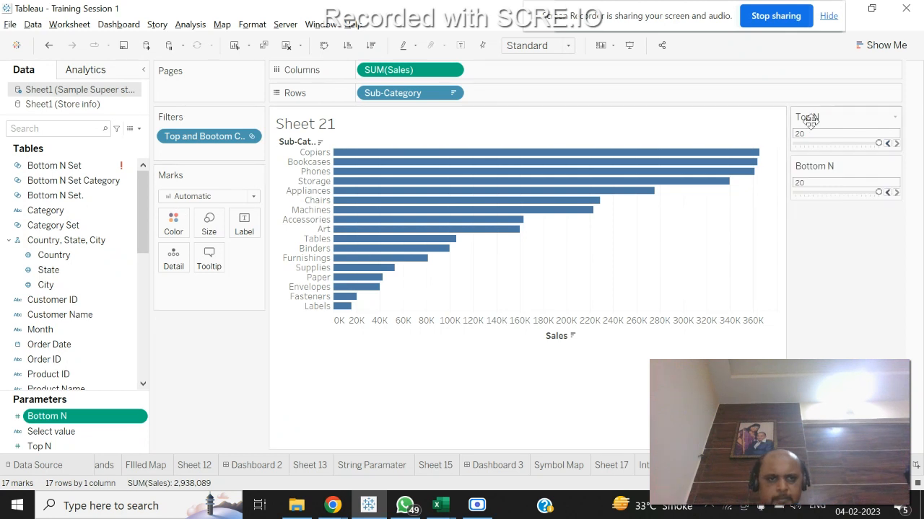
Change the Top N and Bottom N parameter controls from sliders to Type In.
{"action": "left_click", "coordinate": [894, 116]}
{"action": "mouse_move", "coordinate": [878, 194]}
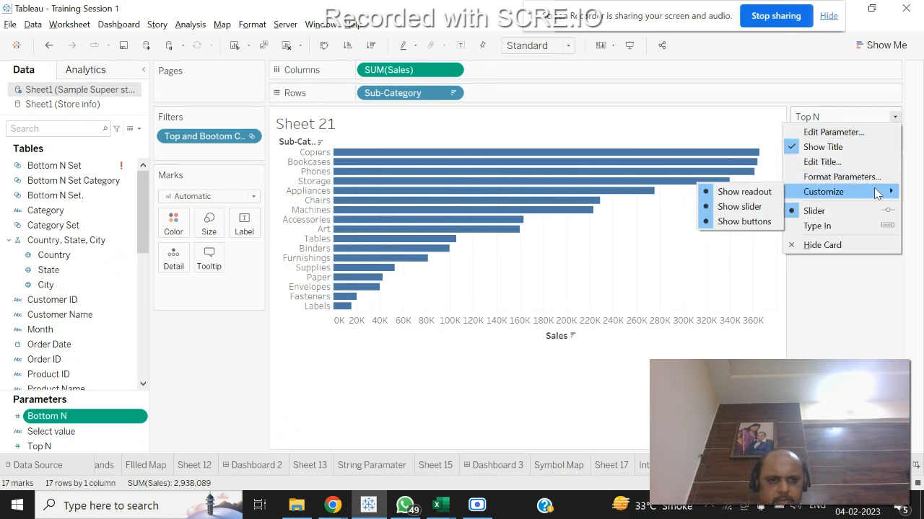
{"action": "left_click", "coordinate": [866, 225]}
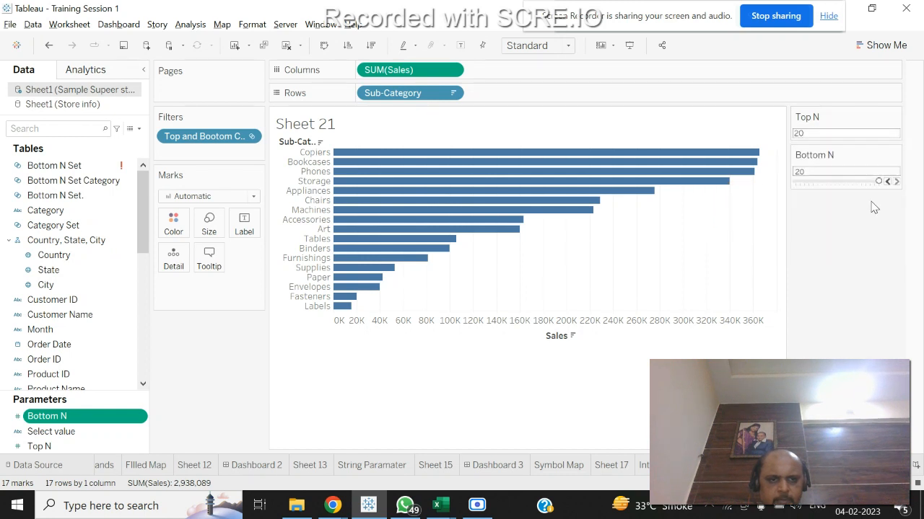
{"action": "left_click", "coordinate": [895, 157]}
{"action": "left_click", "coordinate": [835, 264]}
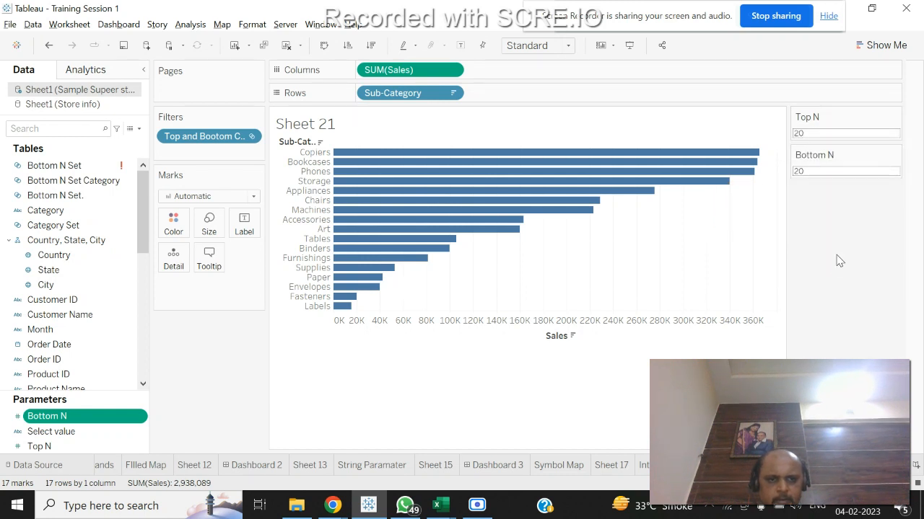
Set both the Top N and Bottom N parameters to 2.
{"action": "left_click", "coordinate": [822, 135]}
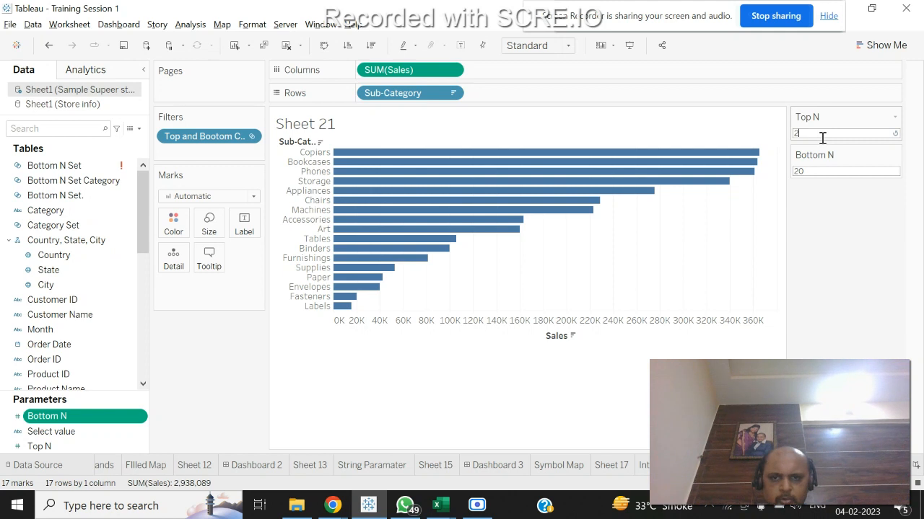
{"action": "left_click", "coordinate": [800, 170]}
{"action": "type", "text": "2"}
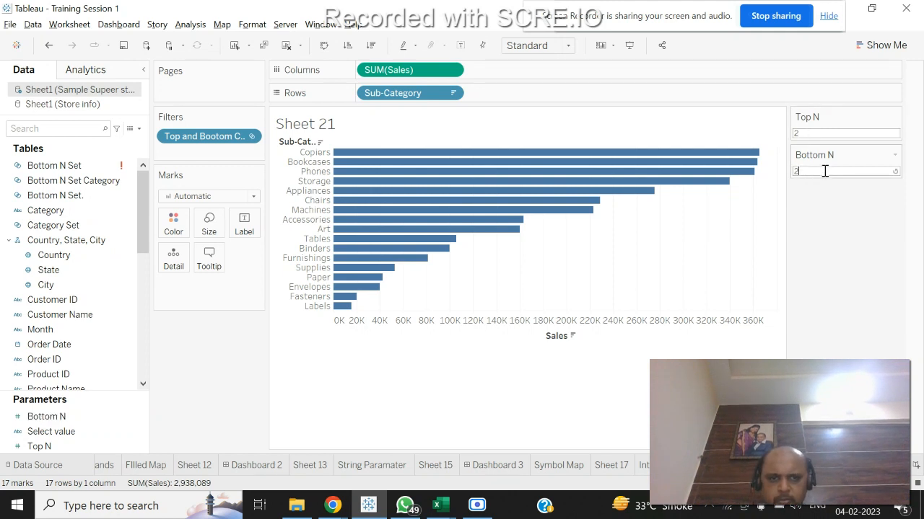
{"action": "key", "text": "Return"}
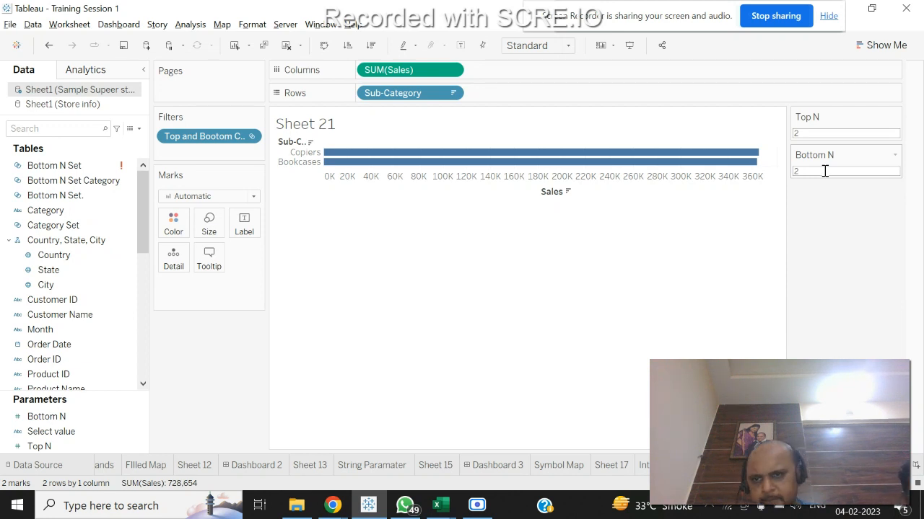
Edit Bottom N Set Category so it keeps the Bottom members by sum of Sales instead of the Top ones.
{"action": "left_click", "coordinate": [124, 199]}
{"action": "left_click", "coordinate": [128, 181]}
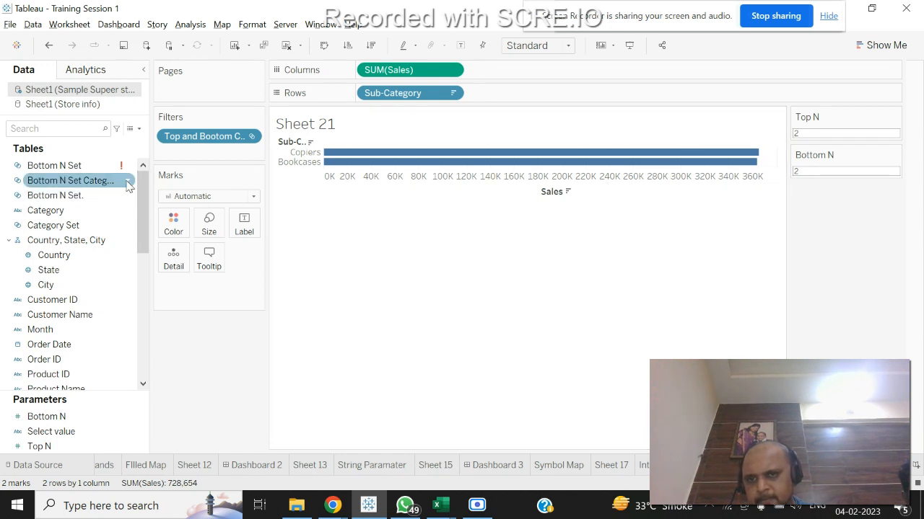
{"action": "right_click", "coordinate": [129, 181]}
{"action": "key", "text": "Escape"}
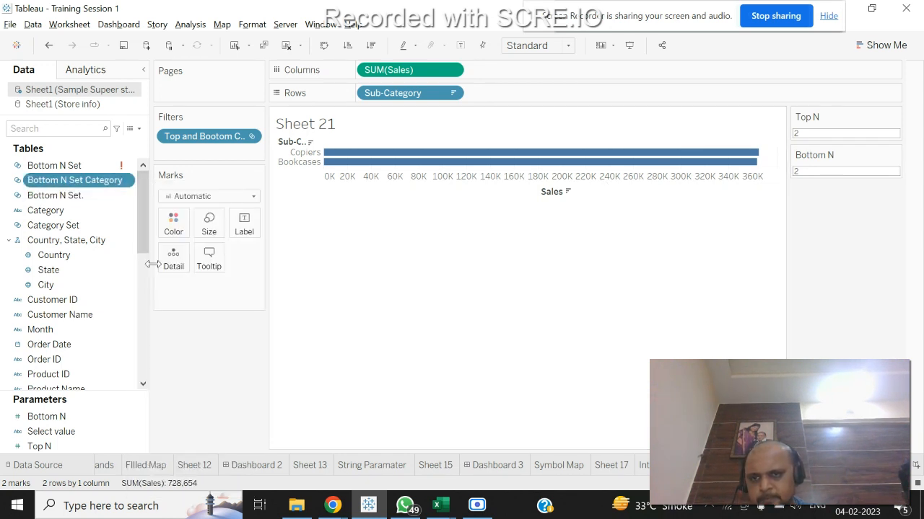
{"action": "right_click", "coordinate": [129, 186]}
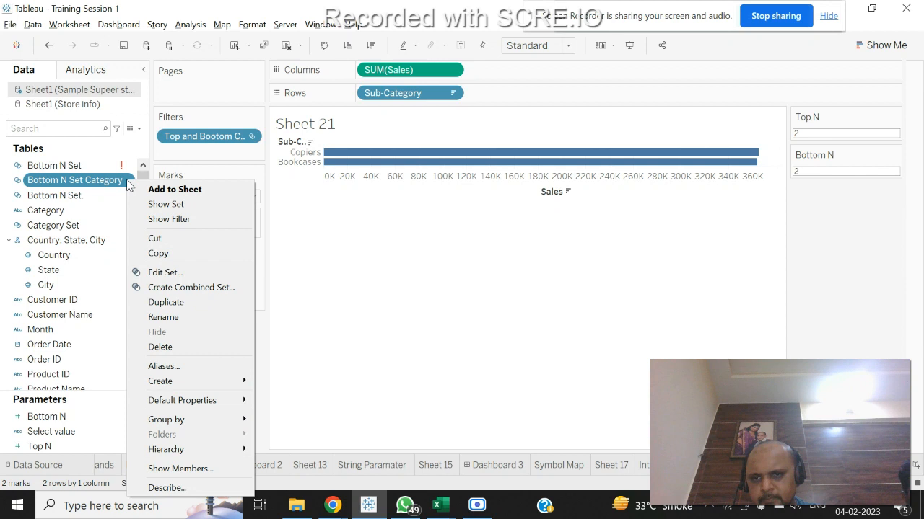
{"action": "left_click", "coordinate": [179, 273]}
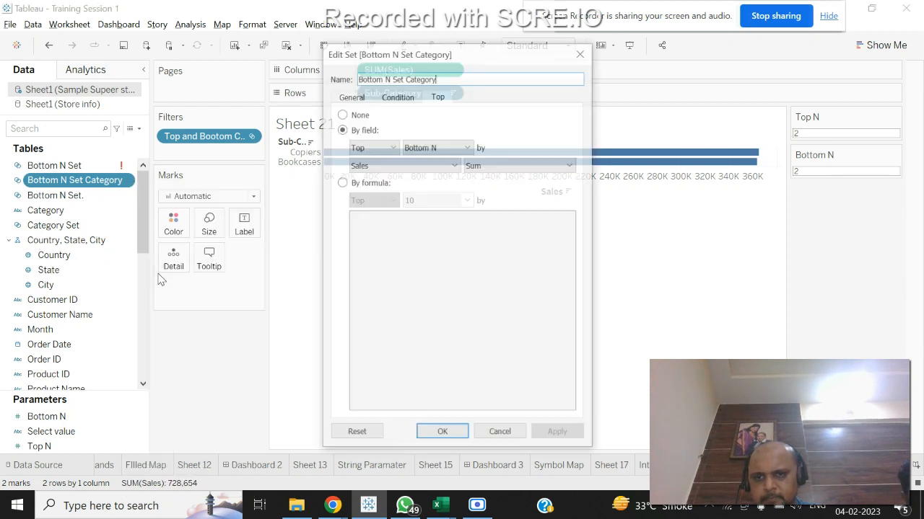
{"action": "left_click", "coordinate": [392, 146]}
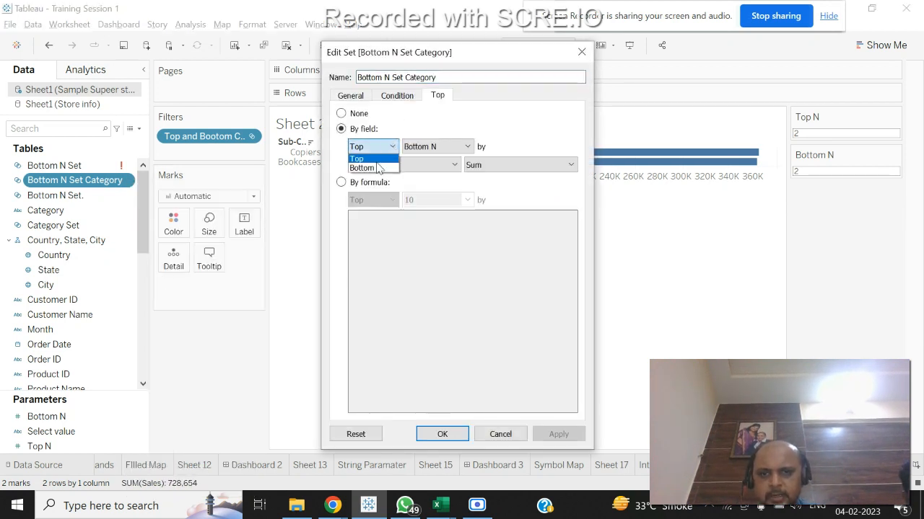
{"action": "left_click", "coordinate": [374, 167]}
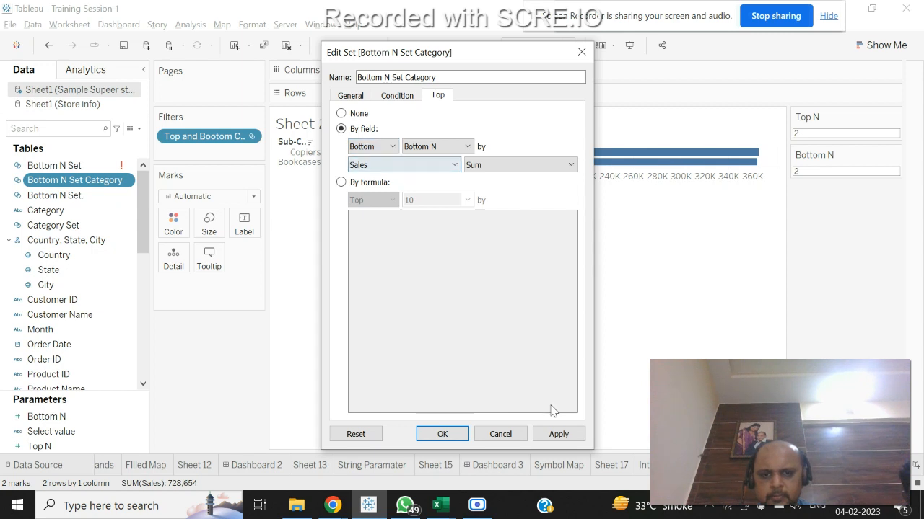
{"action": "left_click", "coordinate": [557, 435]}
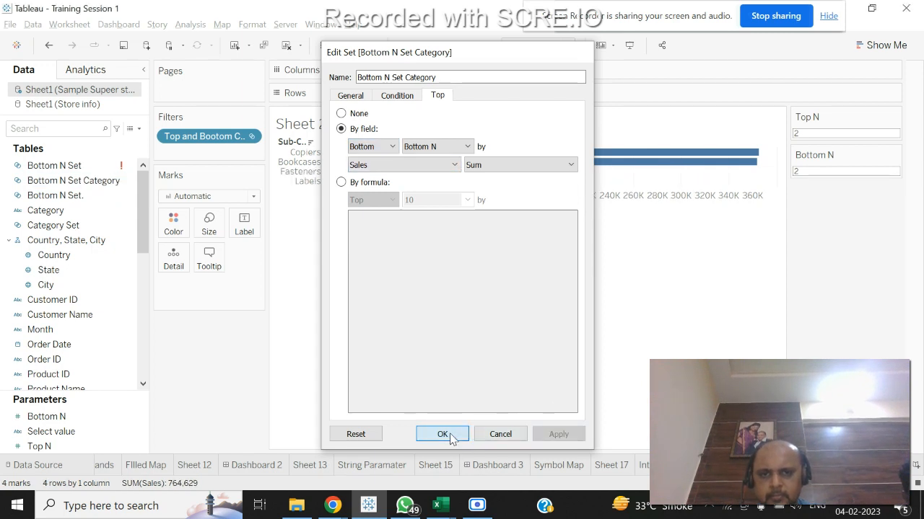
{"action": "left_click", "coordinate": [444, 435]}
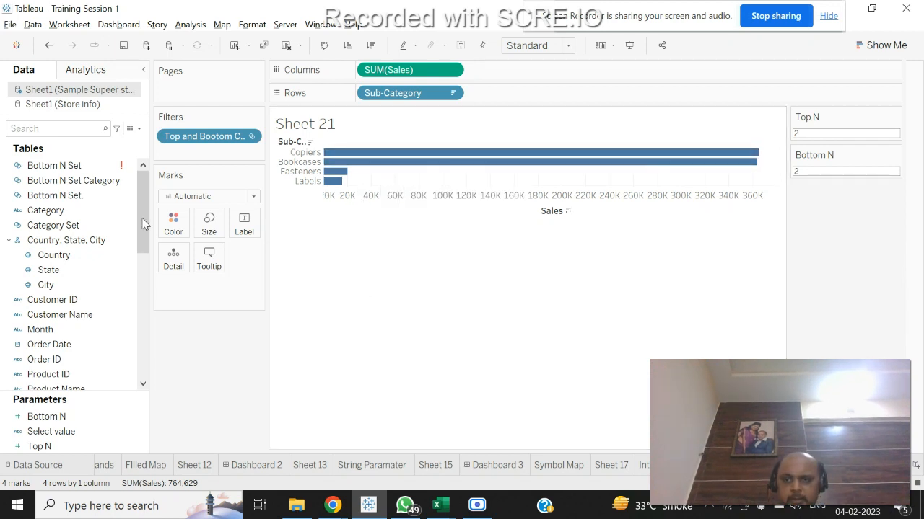
Review the by-field limit settings of Bottom N Set Category and close them without changes.
{"action": "left_click", "coordinate": [121, 197]}
{"action": "left_click", "coordinate": [122, 182]}
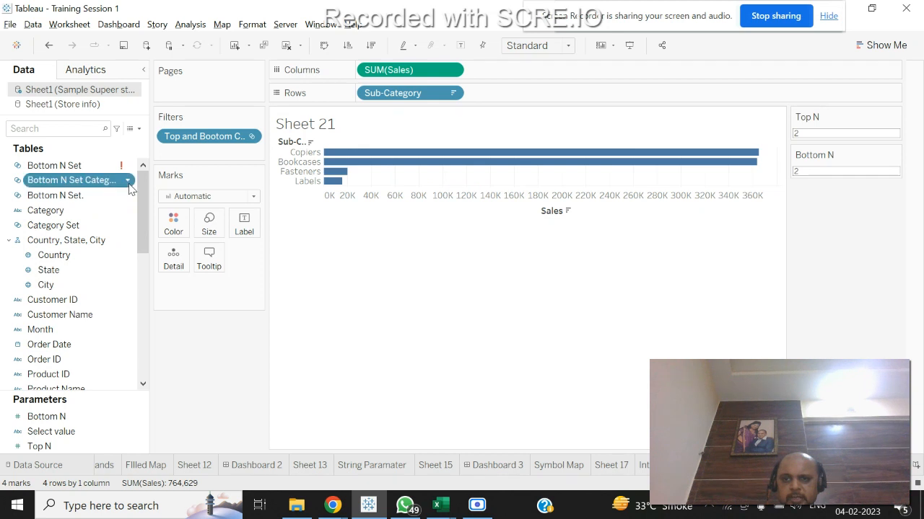
{"action": "left_click", "coordinate": [127, 182]}
{"action": "left_click", "coordinate": [160, 277]}
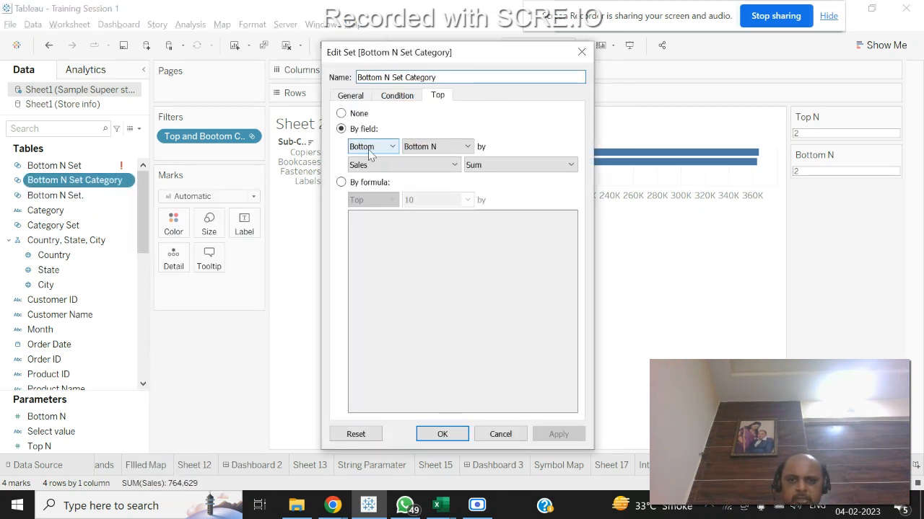
{"action": "left_click", "coordinate": [501, 436]}
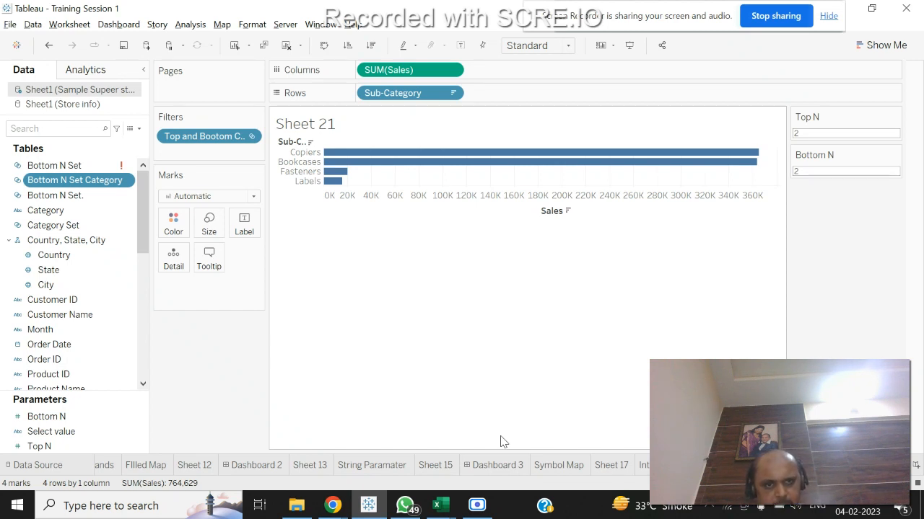
Set both the Top N and Bottom N parameters to 3.
{"action": "left_click", "coordinate": [818, 132]}
{"action": "type", "text": "3"}
{"action": "key", "text": "Return"}
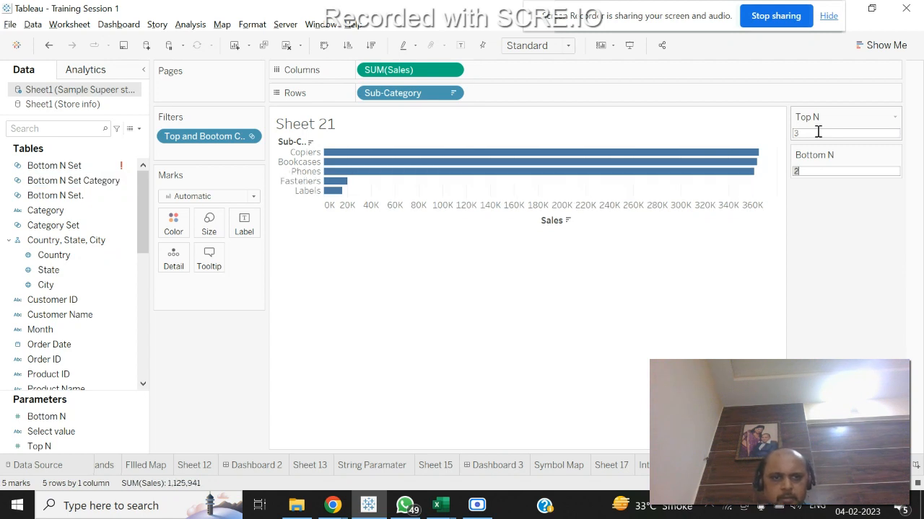
{"action": "left_click", "coordinate": [809, 172]}
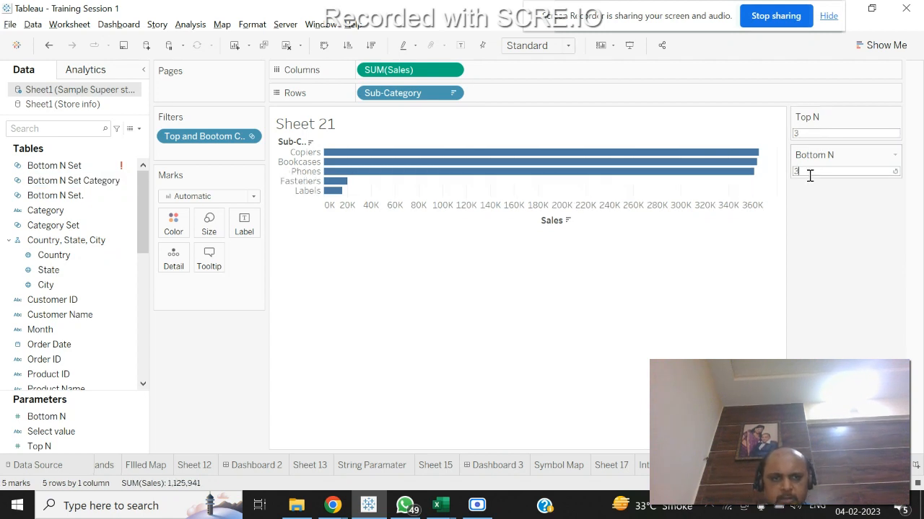
{"action": "type", "text": "3"}
{"action": "key", "text": "Return"}
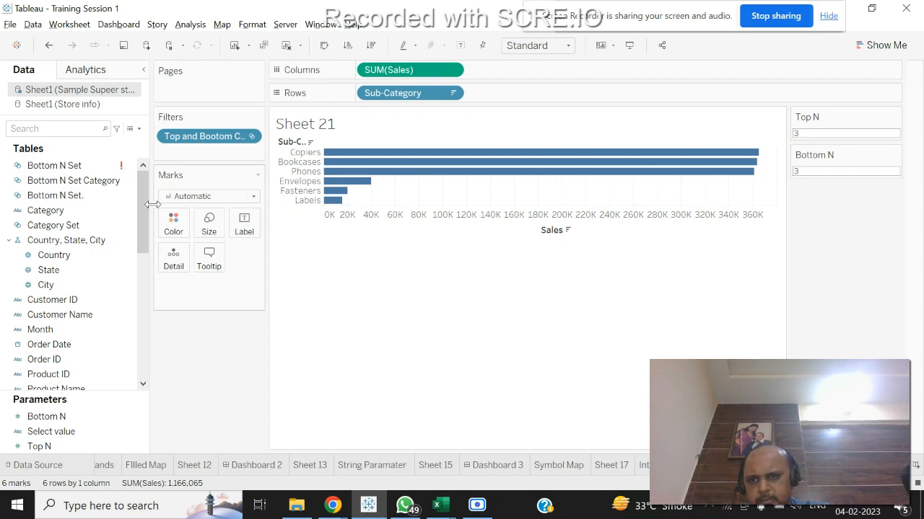
Color the sub-category bars by the sum of Sales.
{"action": "scroll", "coordinate": [146, 209], "scroll_direction": "down", "scroll_amount": 10}
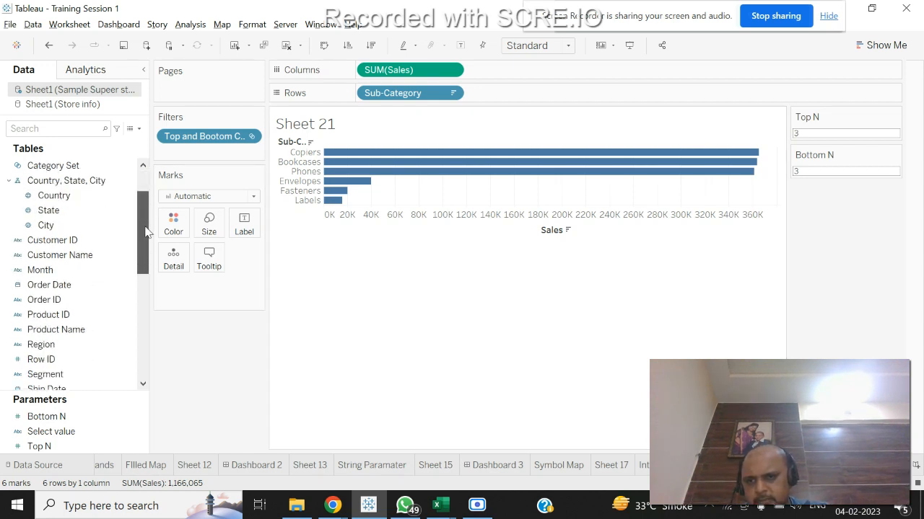
{"action": "left_click", "coordinate": [99, 300]}
{"action": "left_click", "coordinate": [77, 288]}
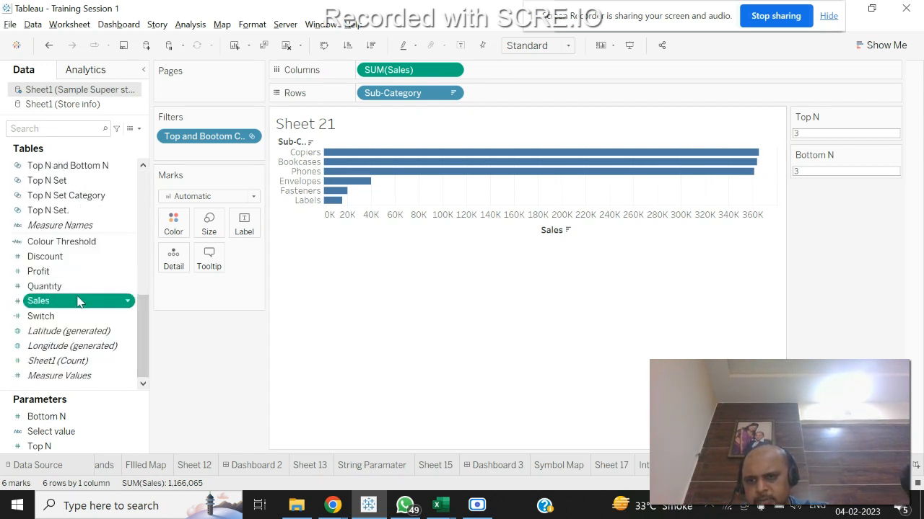
{"action": "mouse_move", "coordinate": [78, 299]}
{"action": "left_mouse_down"}
{"action": "mouse_move", "coordinate": [162, 250]}
{"action": "mouse_move", "coordinate": [171, 232]}
{"action": "left_mouse_up"}
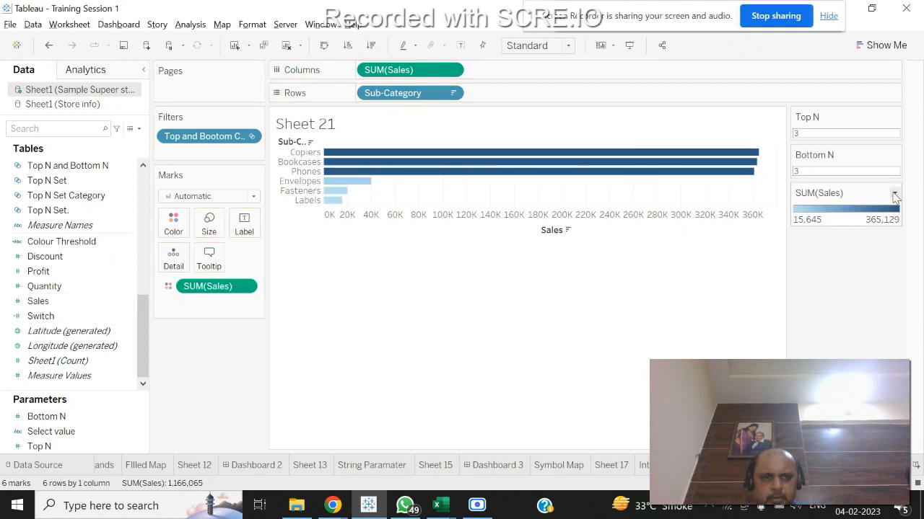
Edit the Sales color legend to use stepped color with 2 steps.
{"action": "left_click", "coordinate": [894, 196]}
{"action": "left_click", "coordinate": [831, 207]}
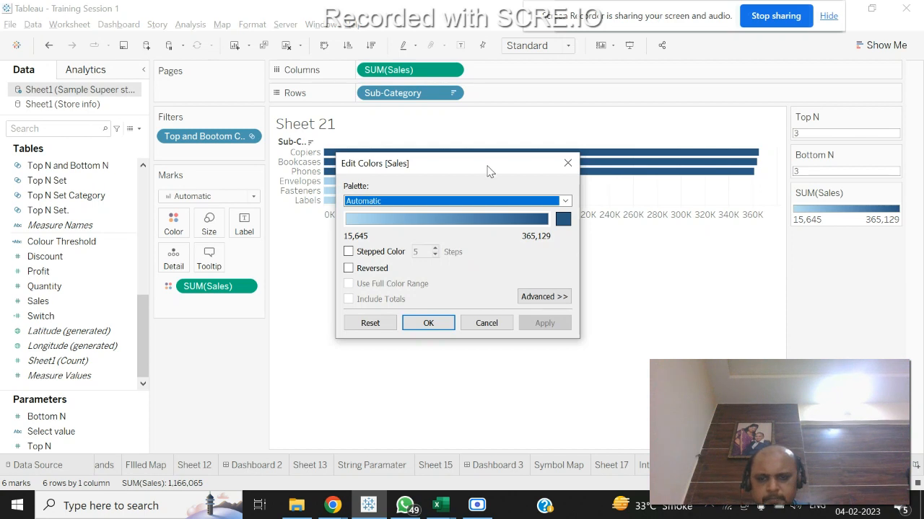
{"action": "left_click", "coordinate": [348, 252]}
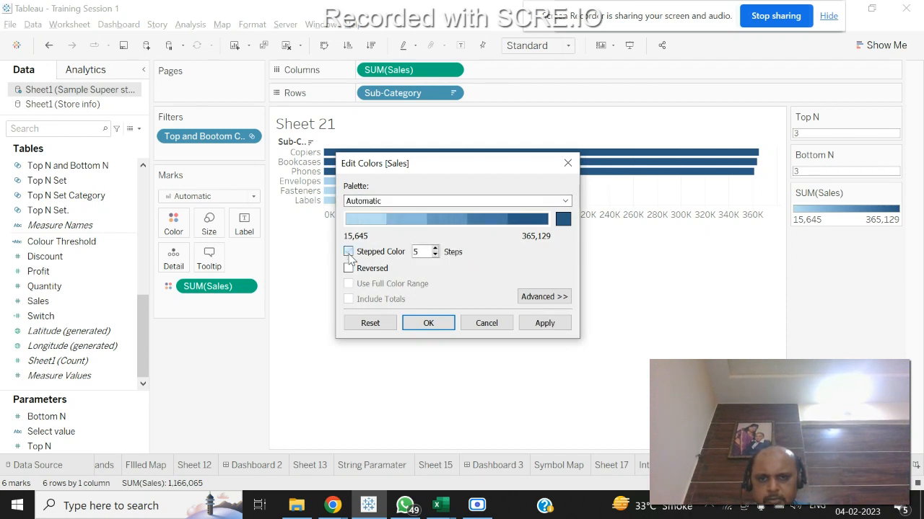
{"action": "left_click", "coordinate": [435, 255]}
{"action": "left_click", "coordinate": [435, 254]}
{"action": "left_click", "coordinate": [435, 254]}
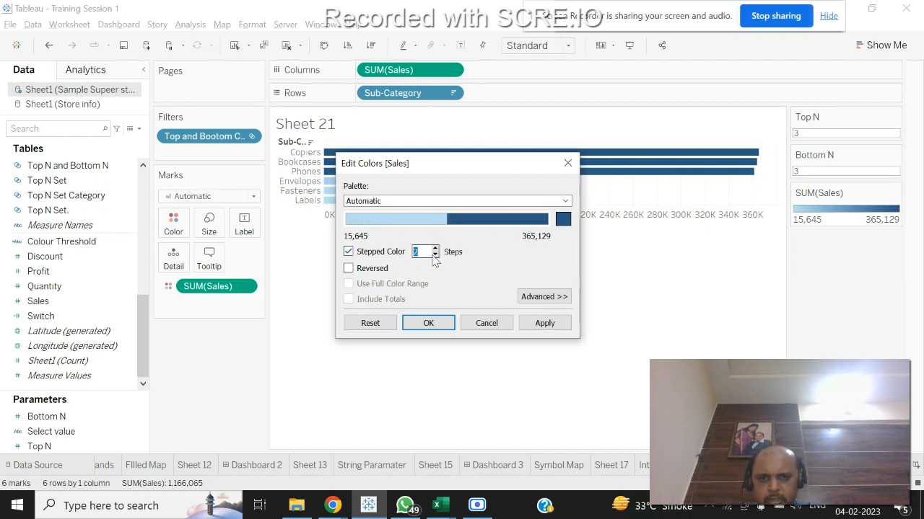
Apply the Red-Green-Gold Diverging palette to the Sales colors.
{"action": "left_click", "coordinate": [567, 217]}
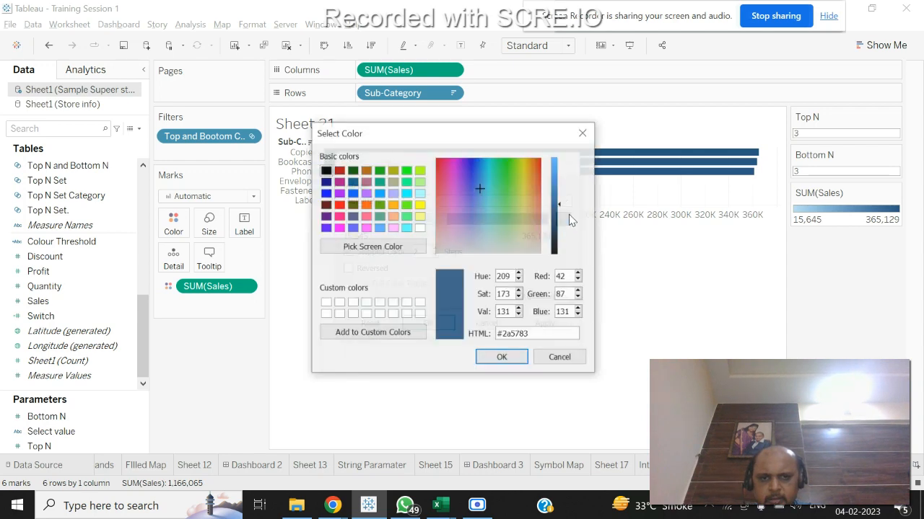
{"action": "left_click", "coordinate": [582, 133]}
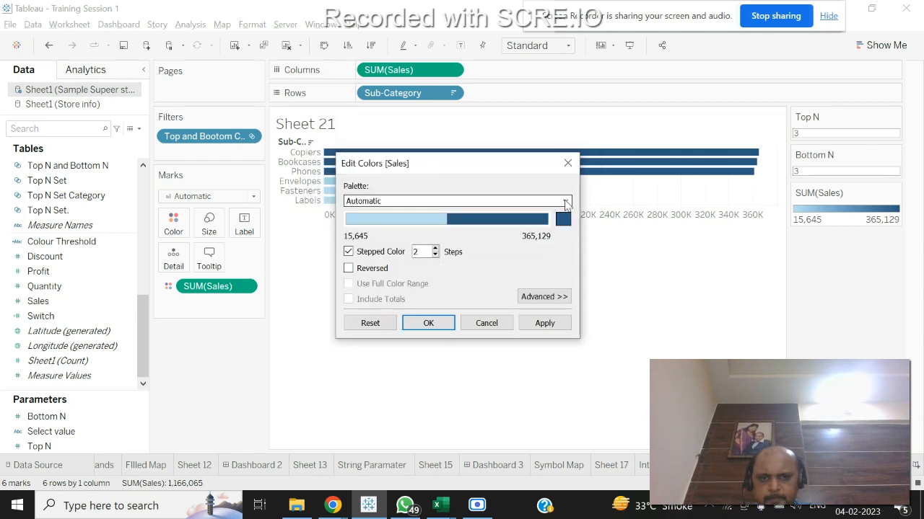
{"action": "left_click", "coordinate": [565, 201]}
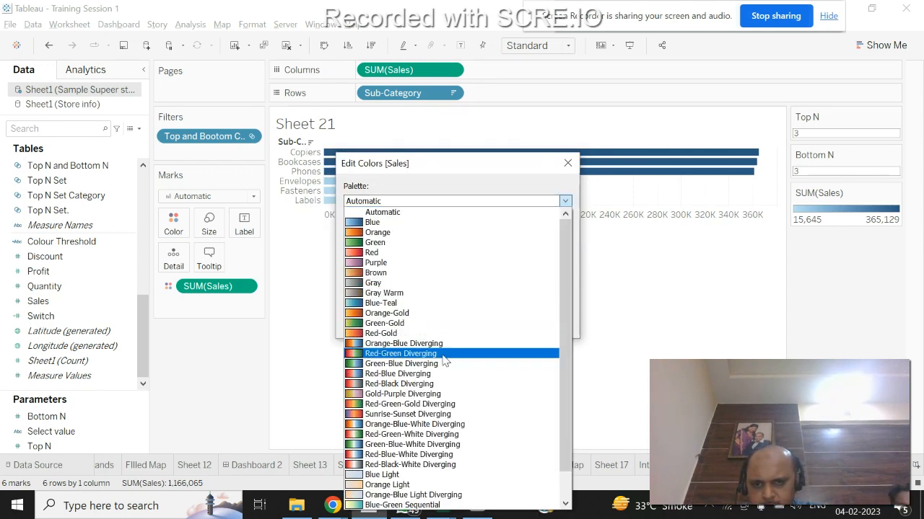
{"action": "left_click", "coordinate": [414, 405]}
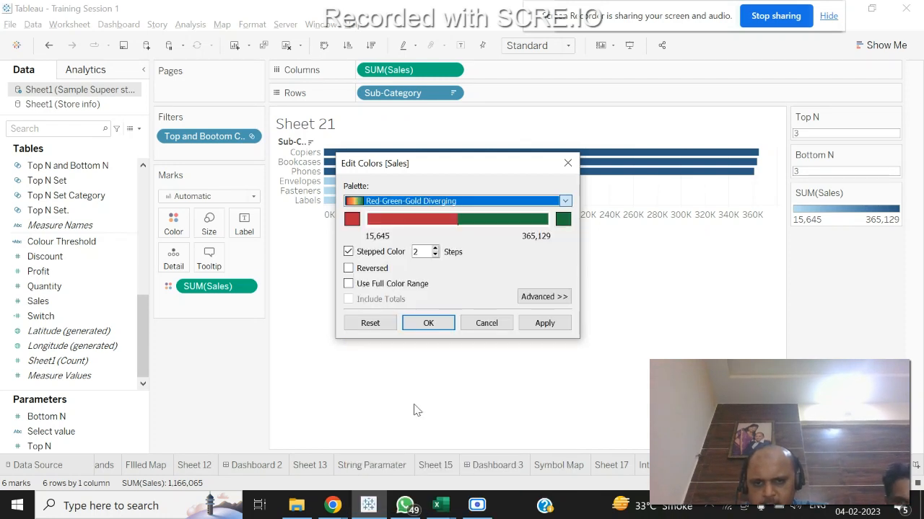
{"action": "left_click", "coordinate": [544, 322]}
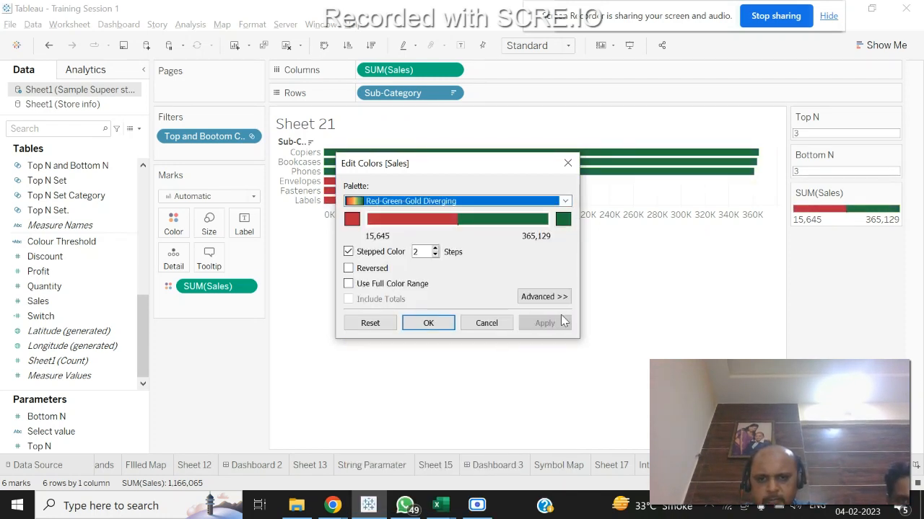
{"action": "left_click", "coordinate": [429, 323]}
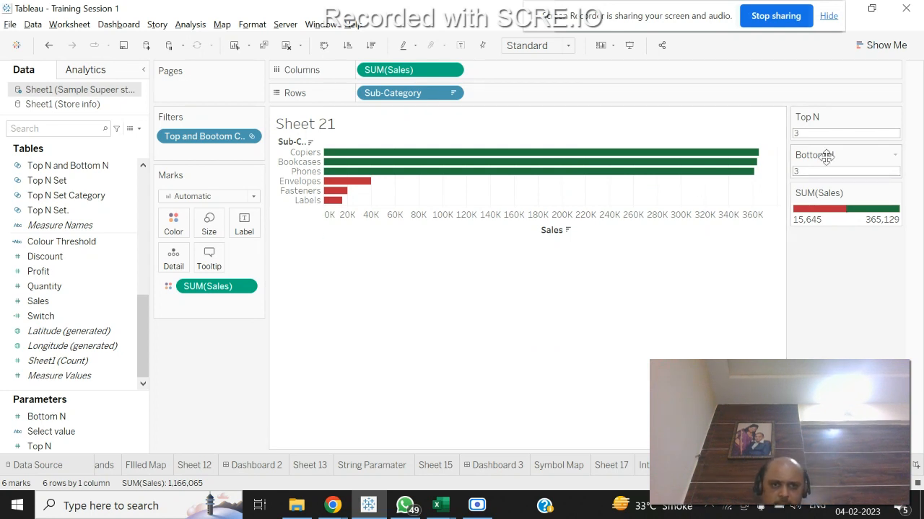
Set both the Top N and Bottom N parameters to 4.
{"action": "left_click", "coordinate": [813, 134]}
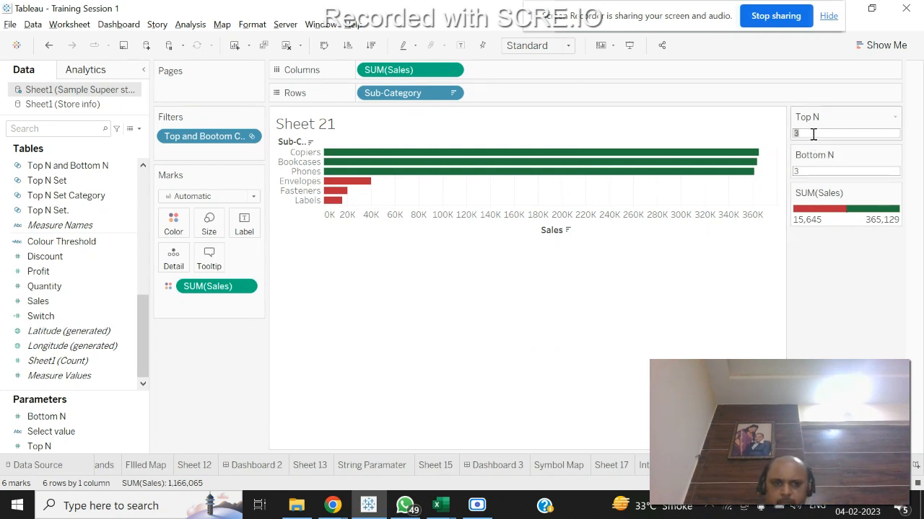
{"action": "type", "text": "4"}
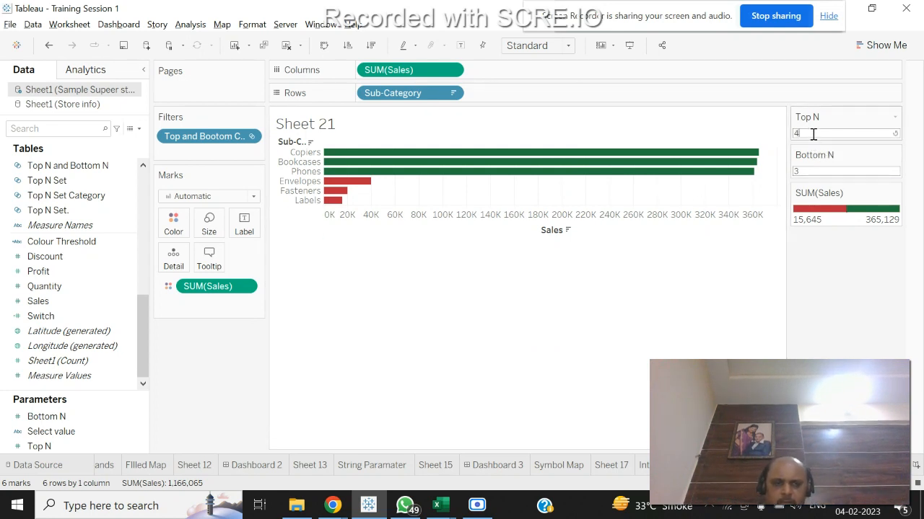
{"action": "left_click", "coordinate": [813, 172]}
{"action": "type", "text": "4"}
{"action": "key", "text": "Return"}
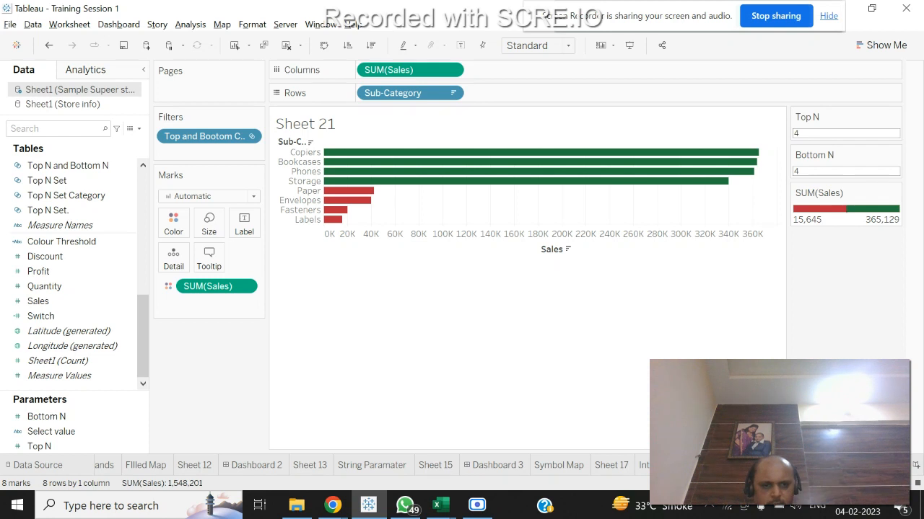
{"action": "right_click", "coordinate": [837, 464]}
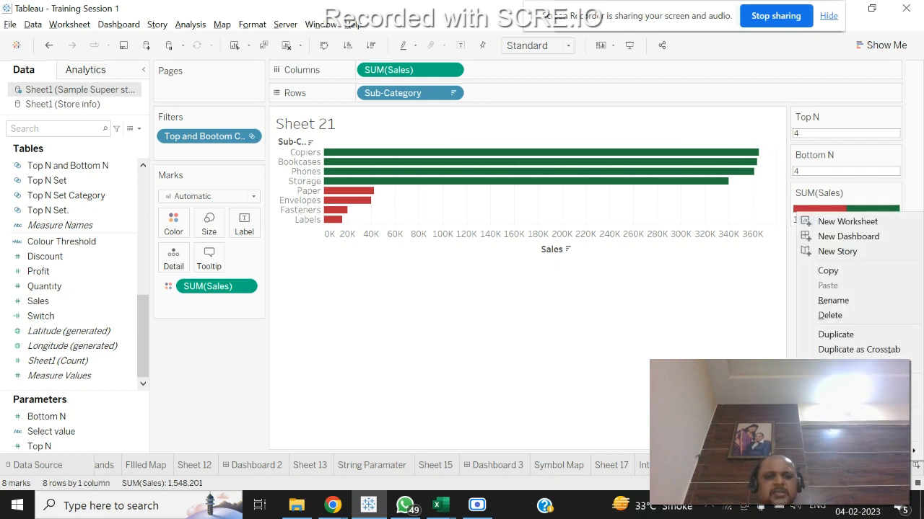
{"action": "left_click", "coordinate": [635, 378]}
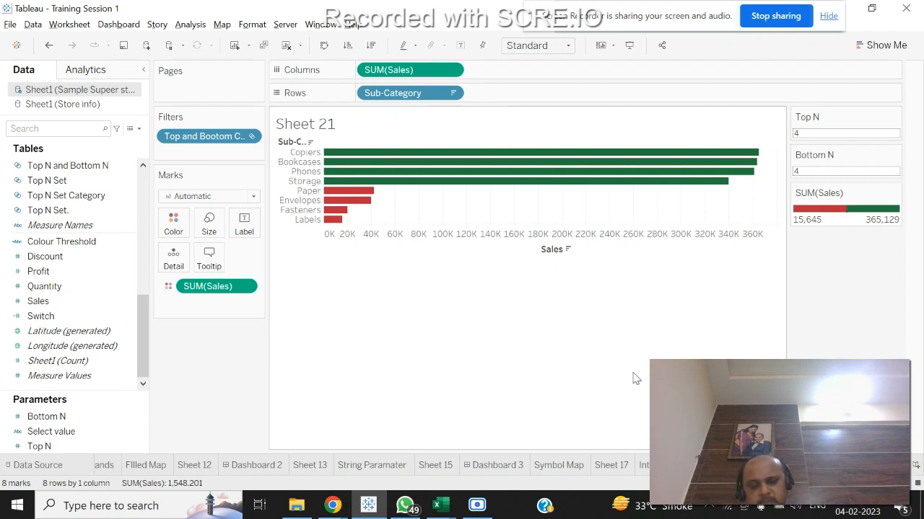
{"action": "left_click", "coordinate": [248, 469]}
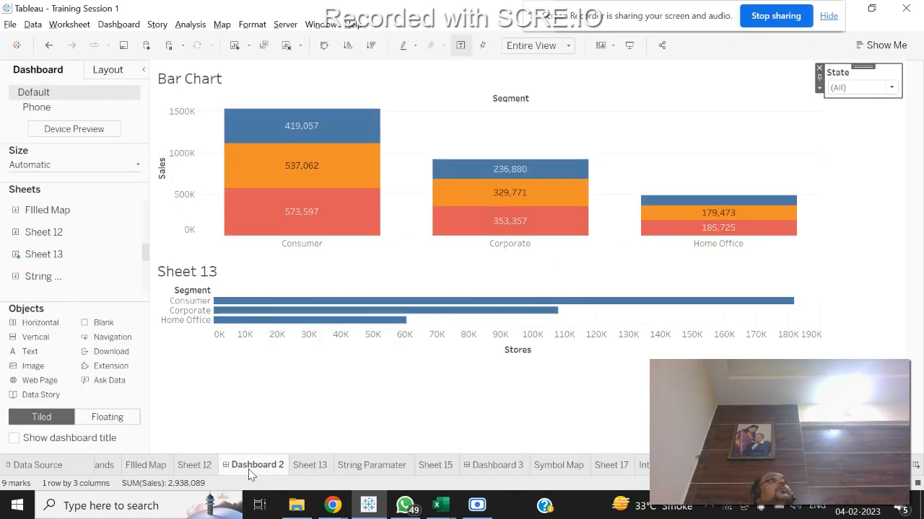
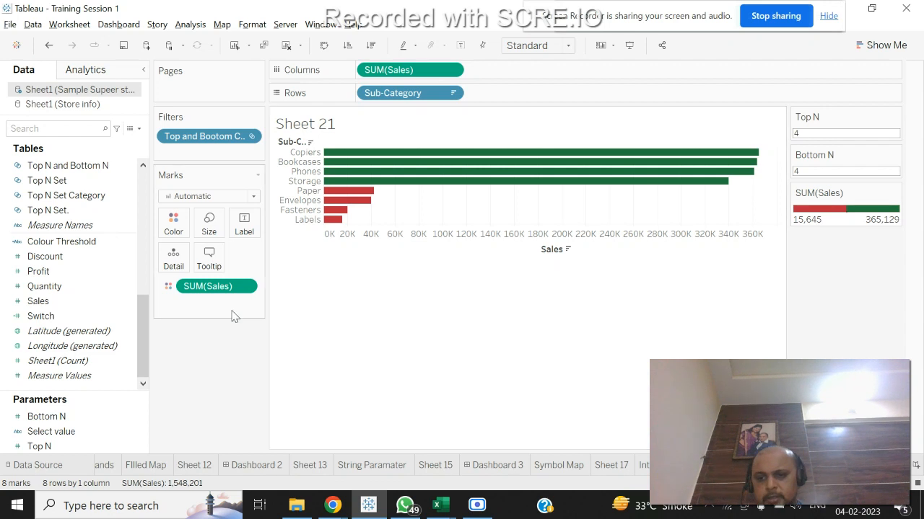
Add a new blank worksheet and close the Sheet1 (Store info) data source, accepting the deletion of its dependent sheets.
{"action": "left_click", "coordinate": [58, 465]}
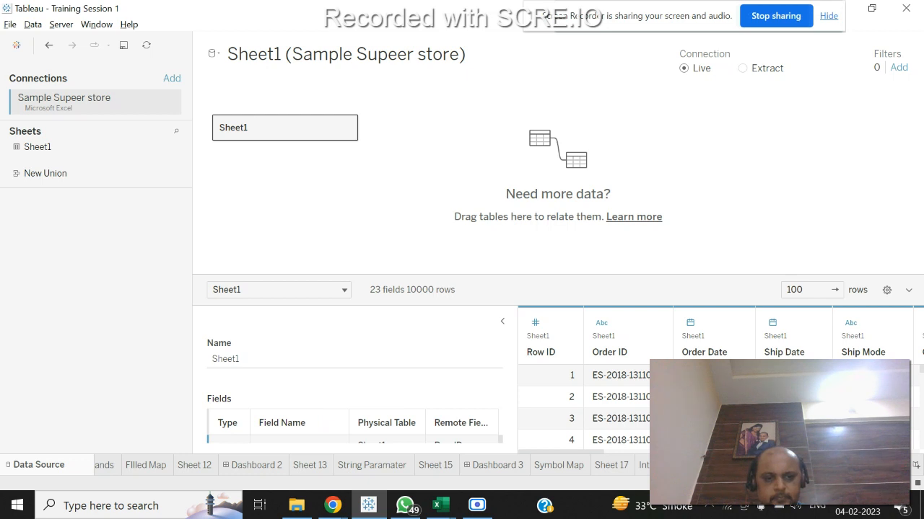
{"action": "left_click", "coordinate": [880, 465]}
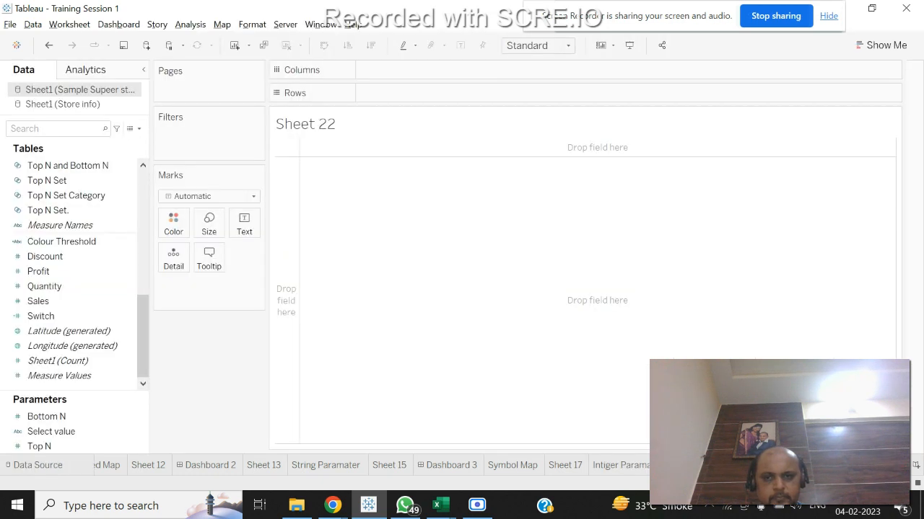
{"action": "left_click", "coordinate": [119, 105]}
{"action": "right_click", "coordinate": [135, 107]}
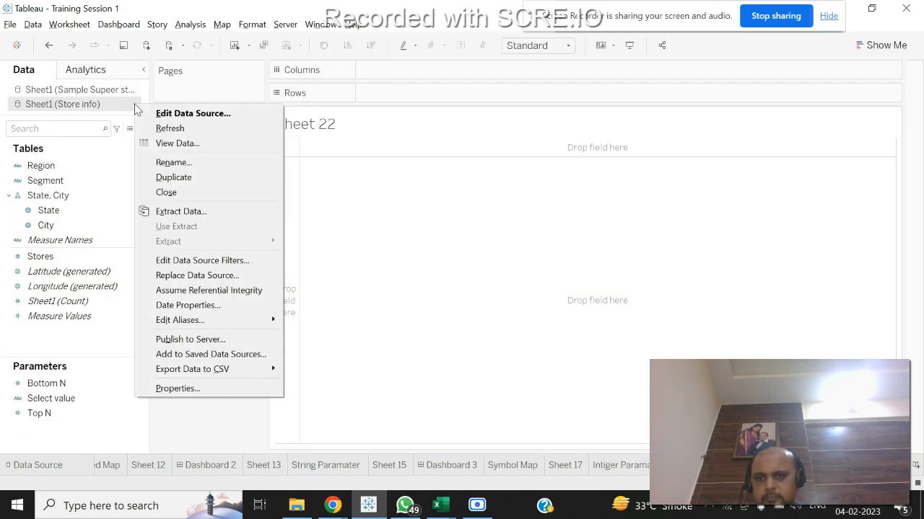
{"action": "left_click", "coordinate": [167, 192]}
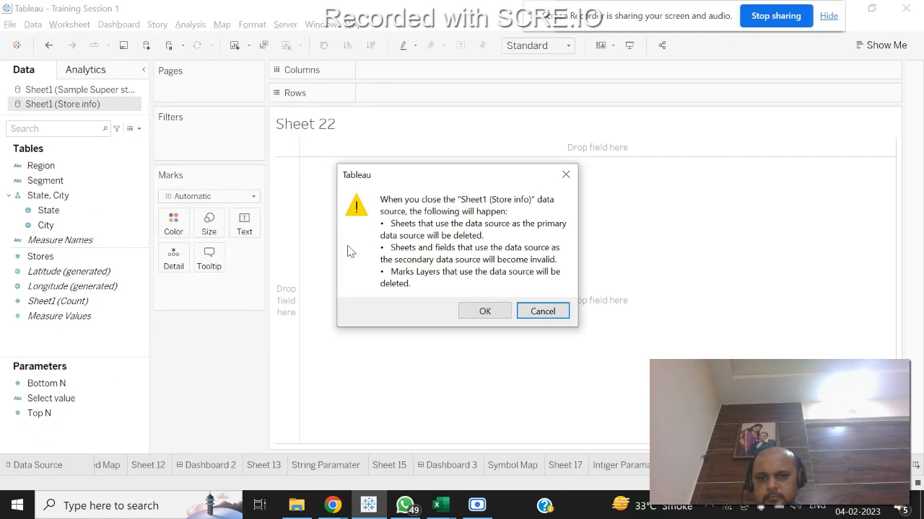
{"action": "left_click", "coordinate": [493, 312]}
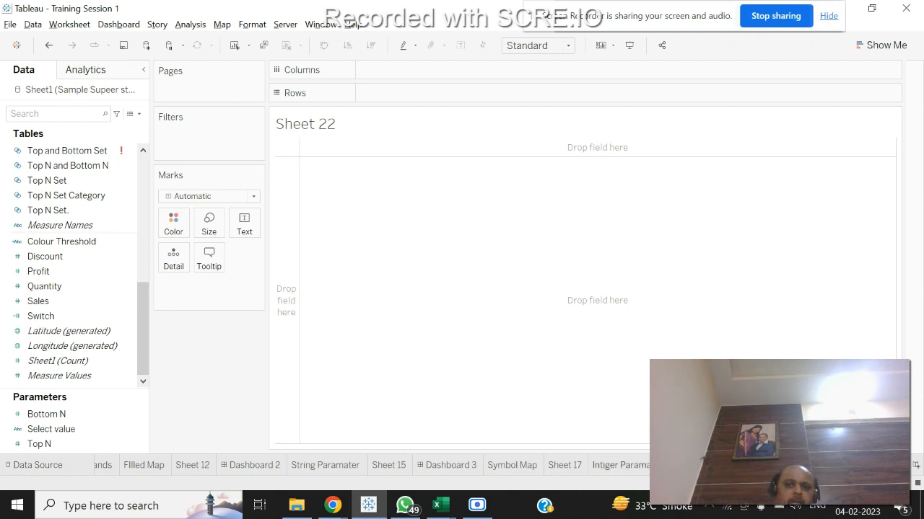
Switch to File Explorer and open the Store info workbook from the Data Sets folder inside Transition into Data Analytics > Tableau.
{"action": "mouse_move", "coordinate": [655, 466]}
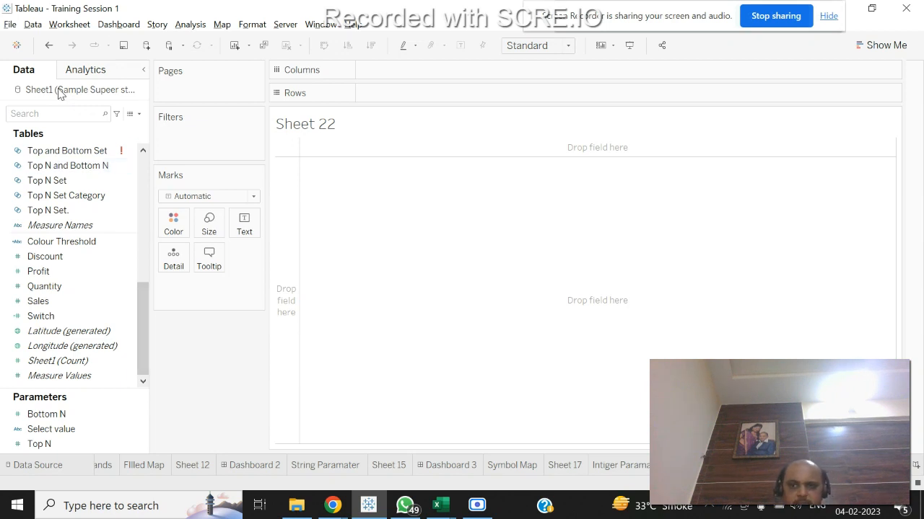
{"action": "left_click", "coordinate": [296, 505]}
{"action": "left_click", "coordinate": [422, 275]}
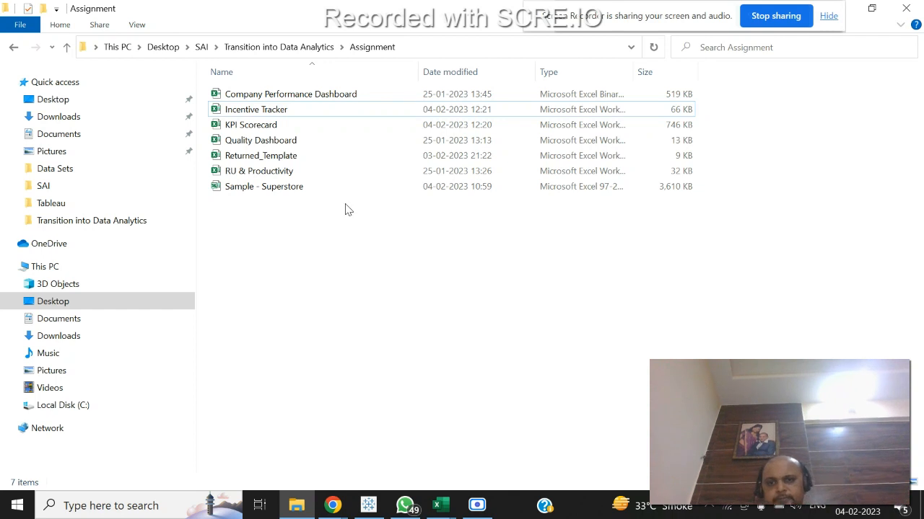
{"action": "left_click", "coordinate": [285, 46]}
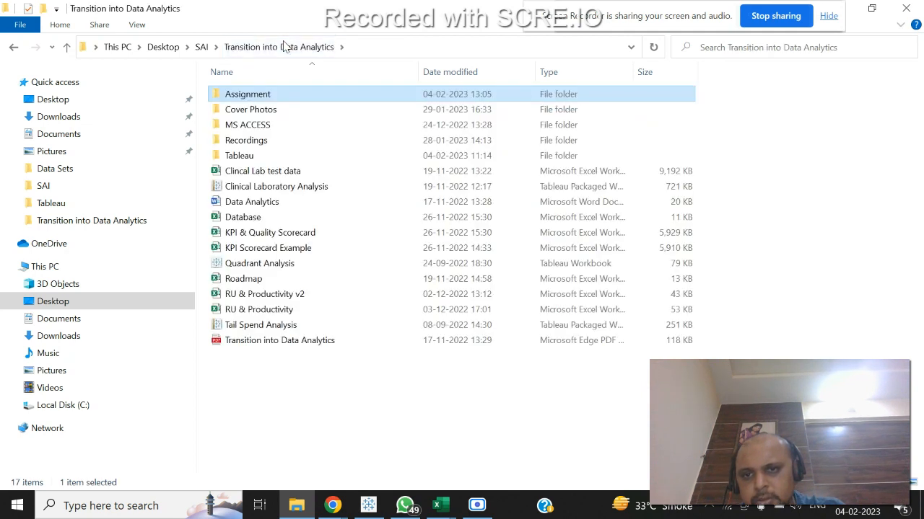
{"action": "double_click", "coordinate": [258, 155]}
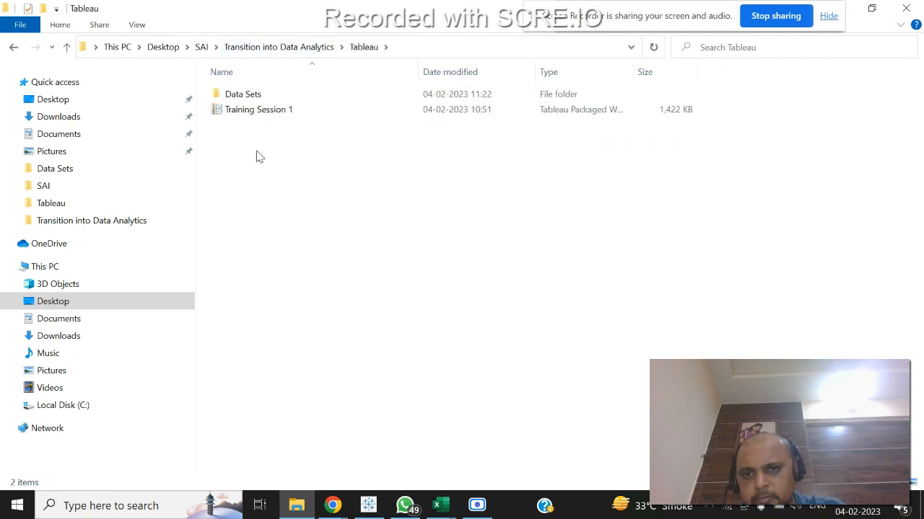
{"action": "double_click", "coordinate": [249, 95]}
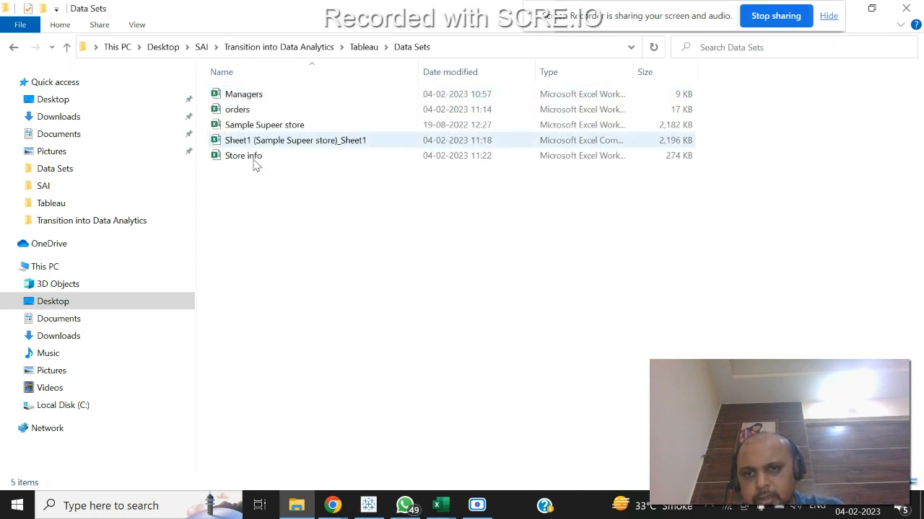
{"action": "double_click", "coordinate": [252, 161]}
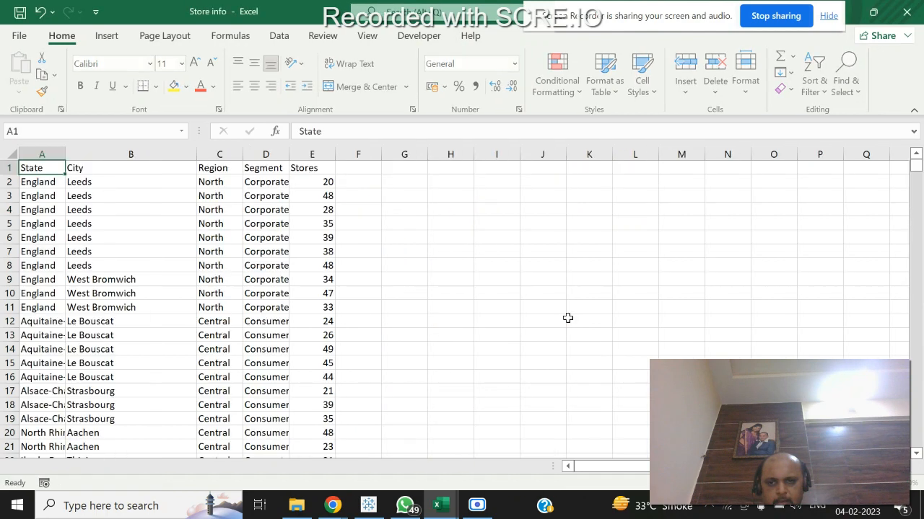
Go through the header row, then select the whole store data range from cell A1 to the last row of the Stores column.
{"action": "left_click", "coordinate": [228, 267]}
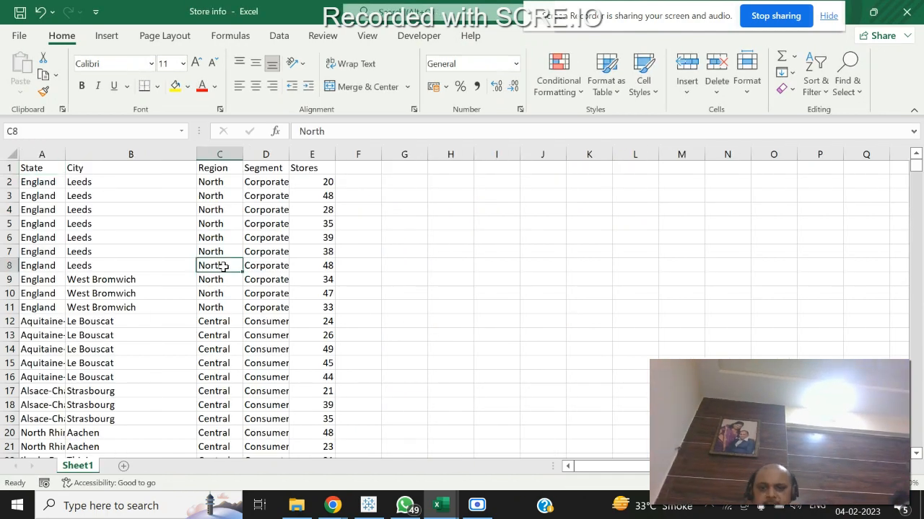
{"action": "key", "text": "ctrl+Up"}
{"action": "key", "text": "Right"}
{"action": "key", "text": "Right"}
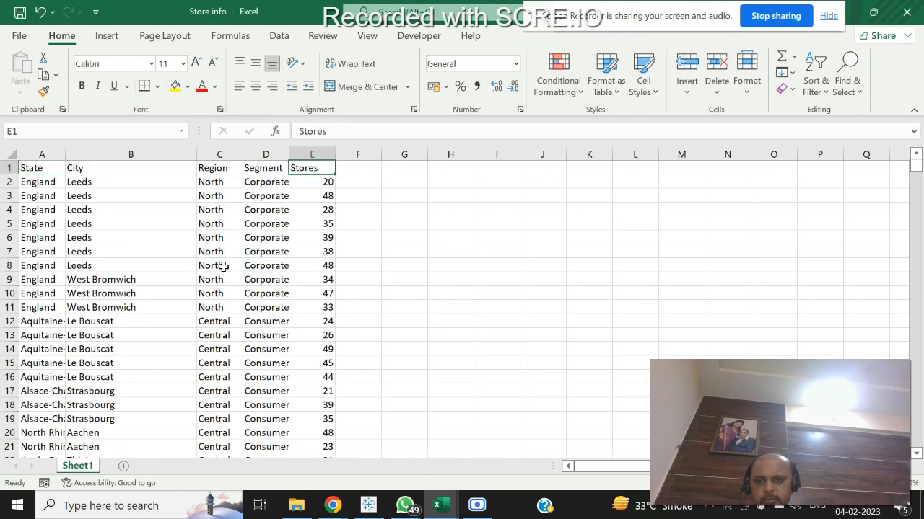
{"action": "key", "text": "Left"}
{"action": "key", "text": "Left"}
{"action": "key", "text": "Home"}
{"action": "key", "text": "ctrl+shift+End"}
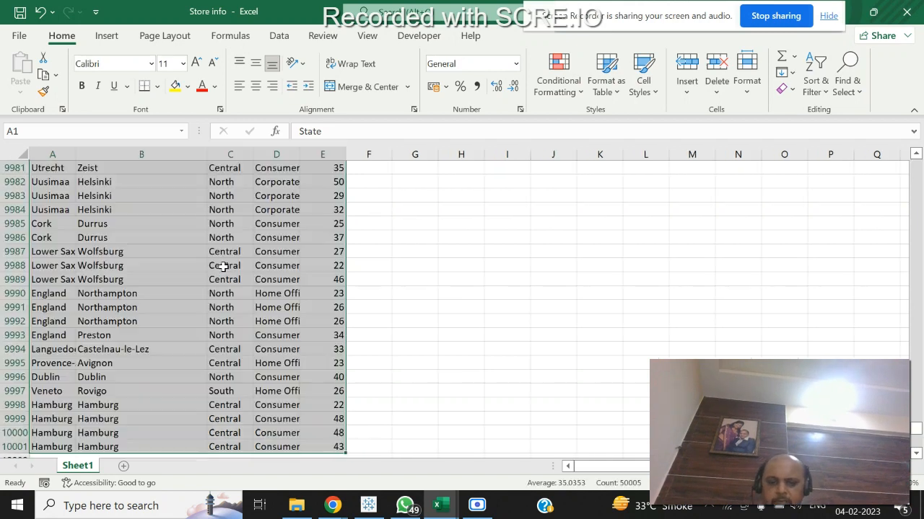
{"action": "key", "text": "BackSpace"}
{"action": "key", "text": "alt+o"}
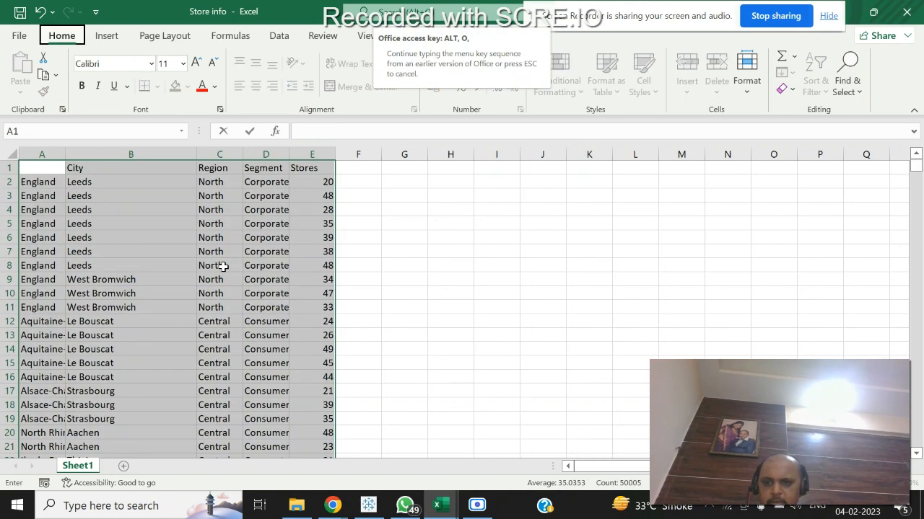
{"action": "key", "text": "Escape"}
{"action": "key", "text": "Tab"}
{"action": "key", "text": "ctrl+z"}
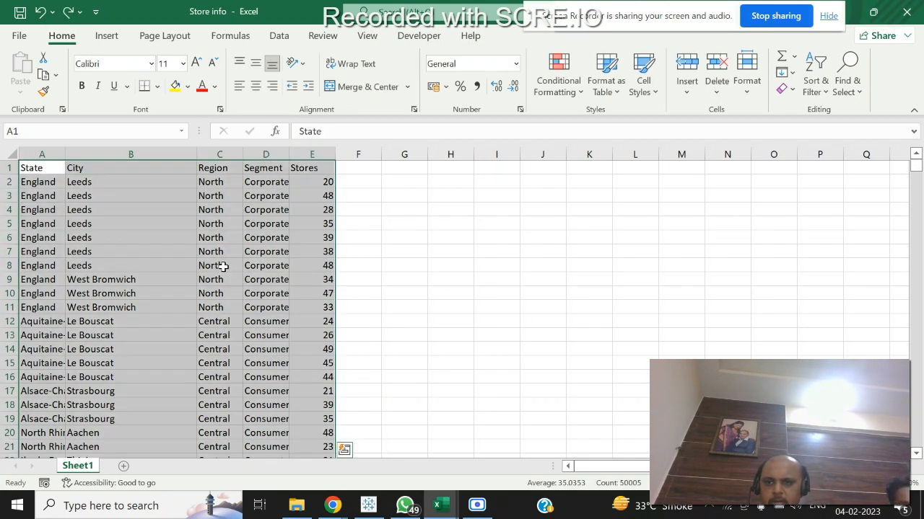
Return to the beginning of the store data and step through the first rows and header cells up to the Stores column.
{"action": "key", "text": "ctrl+Home"}
{"action": "key", "text": "ctrl+Right"}
{"action": "key", "text": "Down"}
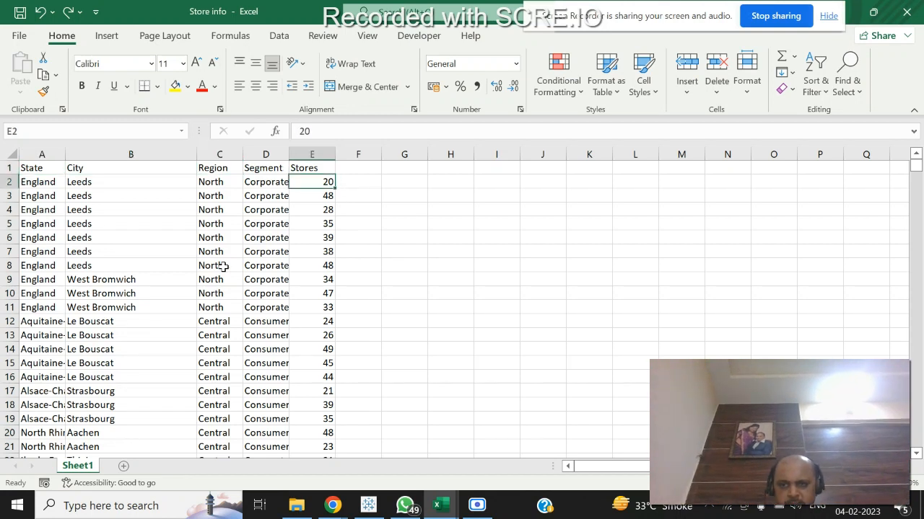
{"action": "key", "text": "Down"}
{"action": "key", "text": "Left"}
{"action": "key", "text": "Left"}
{"action": "key", "text": "Left"}
{"action": "key", "text": "Up"}
{"action": "key", "text": "Up"}
{"action": "key", "text": "Right"}
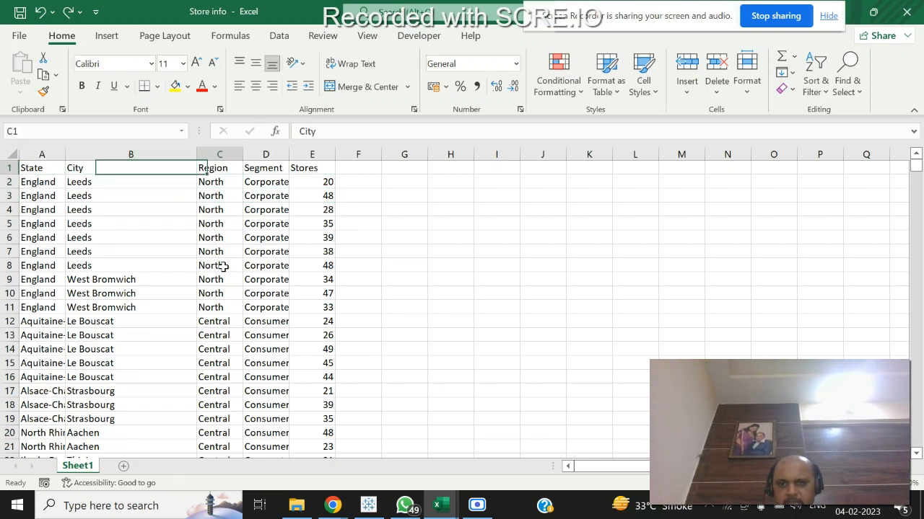
{"action": "key", "text": "Right"}
{"action": "key", "text": "Right"}
{"action": "key", "text": "Right"}
{"action": "left_click", "coordinate": [441, 306]}
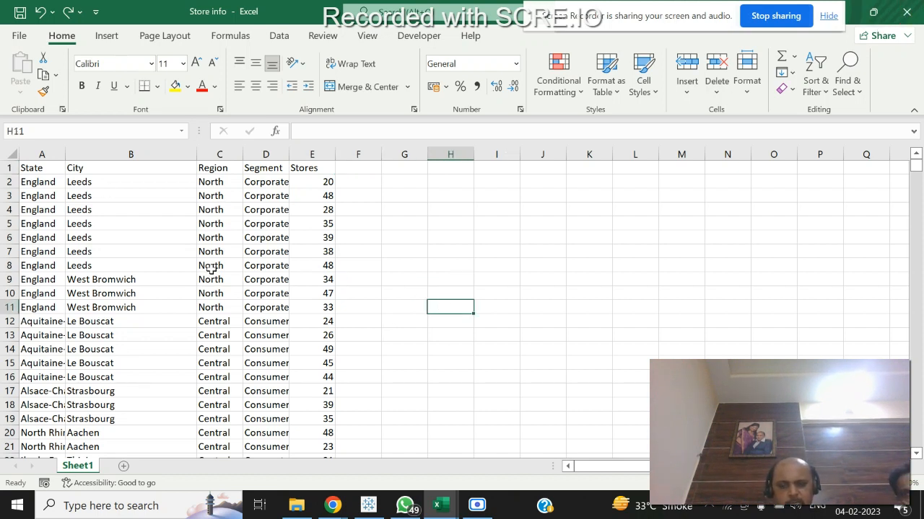
Go through the State, City, Region, Segment and Stores column headers one by one.
{"action": "left_click", "coordinate": [42, 167]}
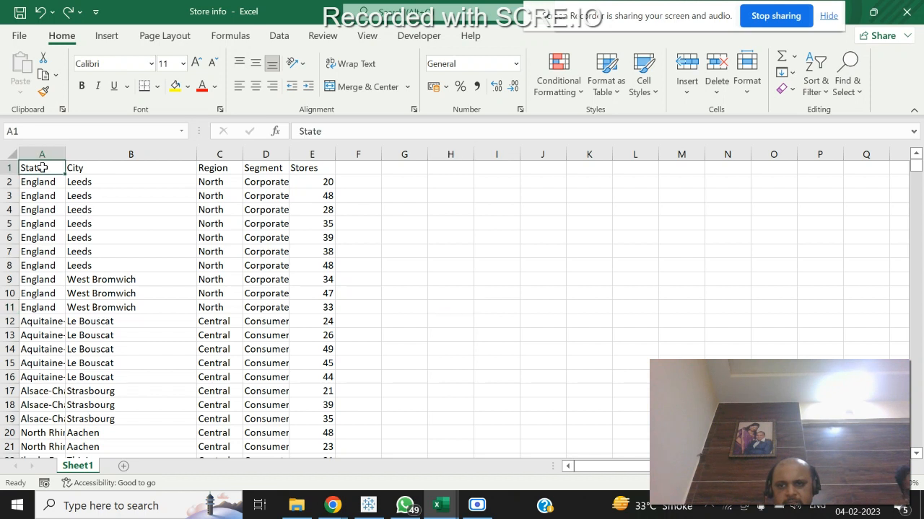
{"action": "left_click", "coordinate": [98, 173]}
{"action": "left_click", "coordinate": [211, 166]}
{"action": "left_click", "coordinate": [261, 165]}
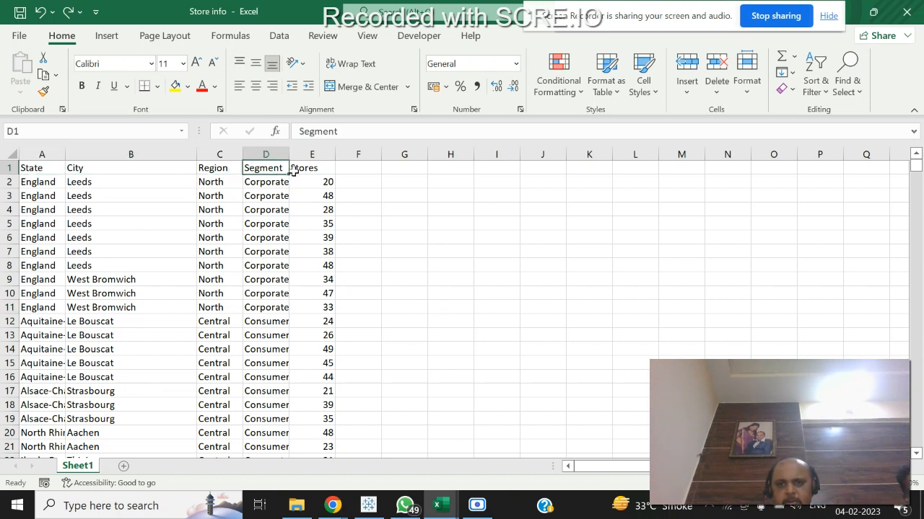
{"action": "left_click", "coordinate": [321, 169]}
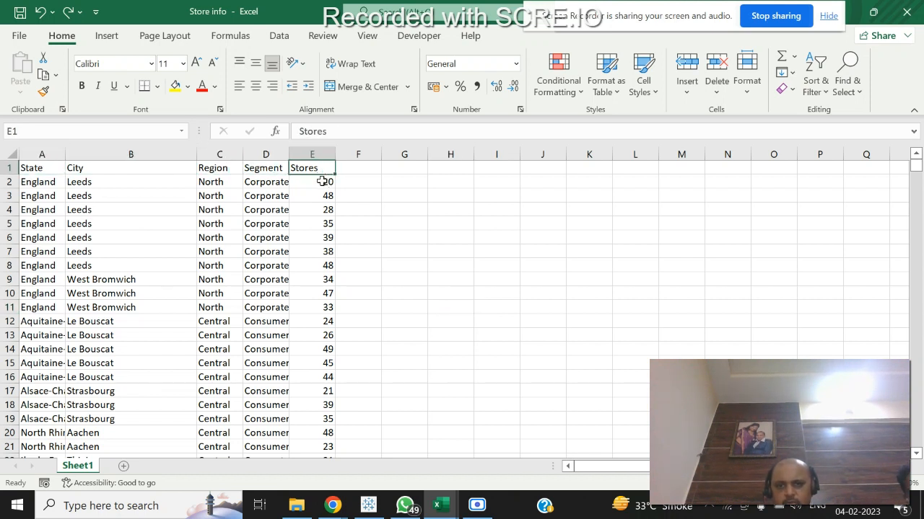
Close the Store info workbook without saving its changes and switch to the Training Session 1 workbook in Tableau.
{"action": "left_click", "coordinate": [917, 6]}
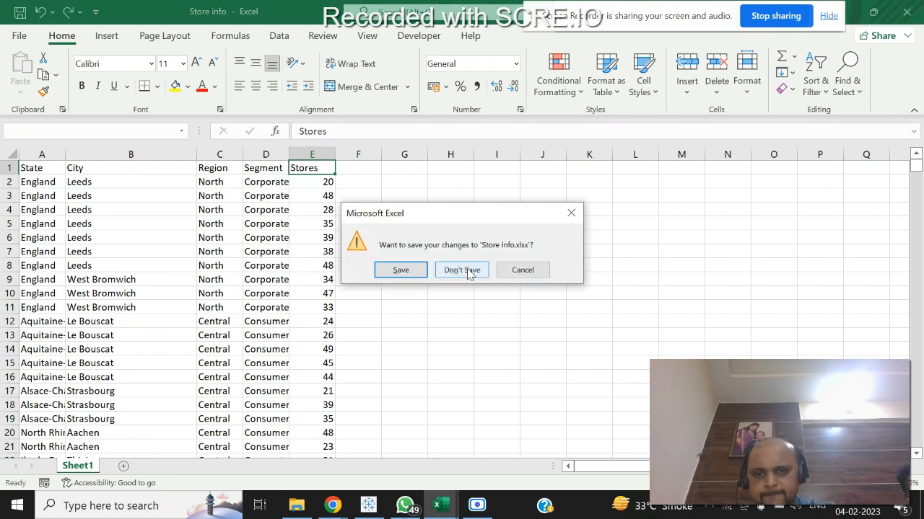
{"action": "left_click", "coordinate": [462, 270]}
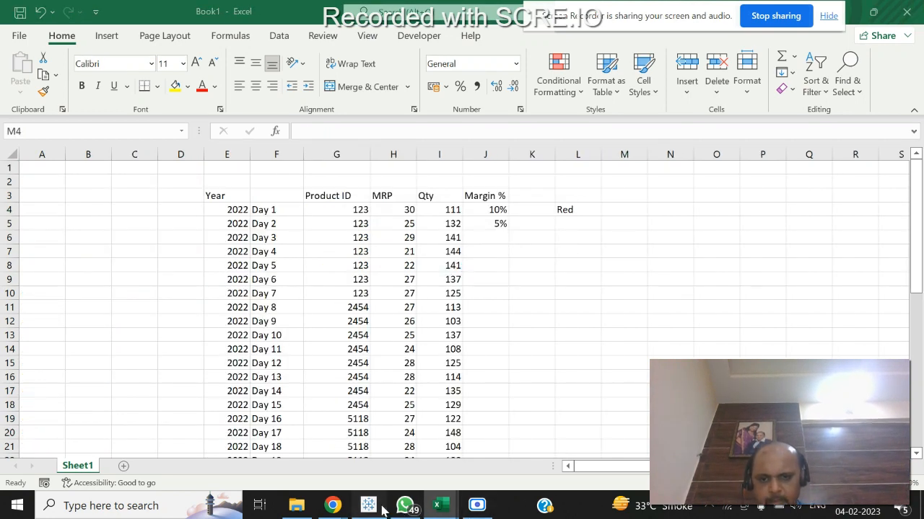
{"action": "left_click", "coordinate": [383, 511]}
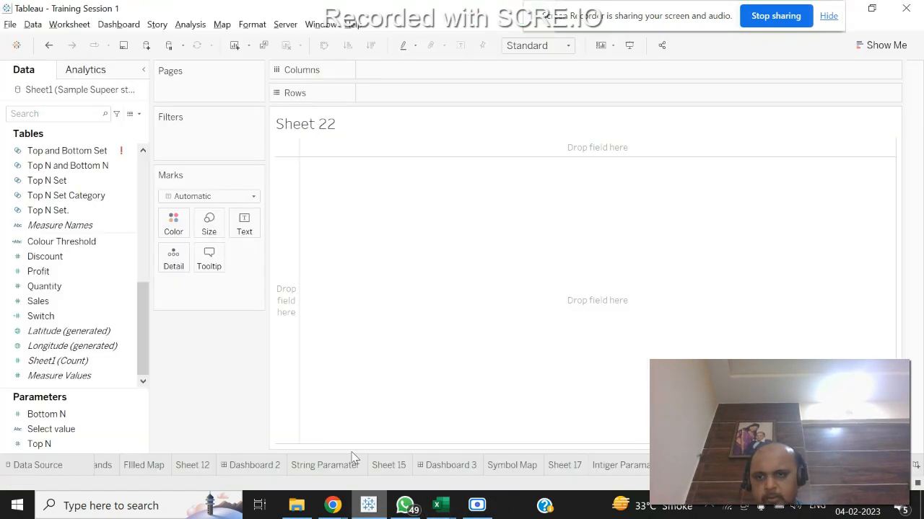
Add the Store info Excel workbook from the Data Sets folder as a new data source.
{"action": "left_click", "coordinate": [37, 465]}
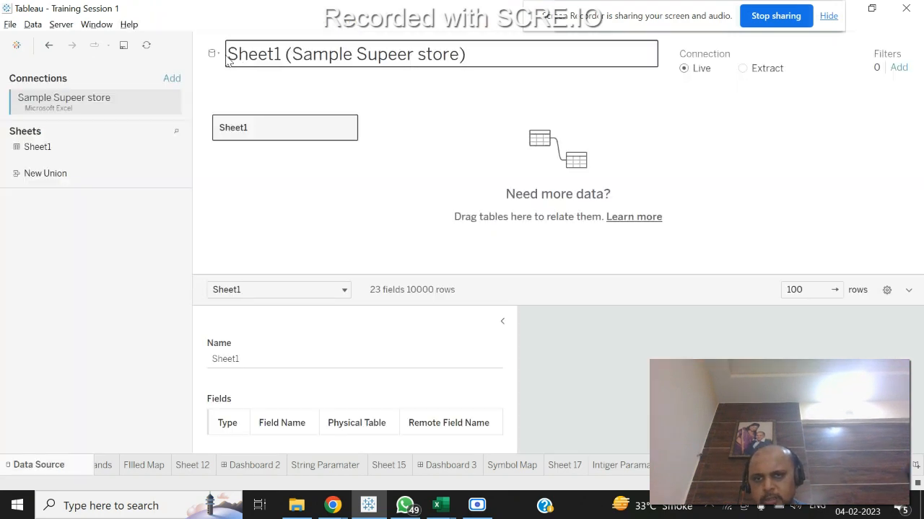
{"action": "left_click", "coordinate": [220, 58]}
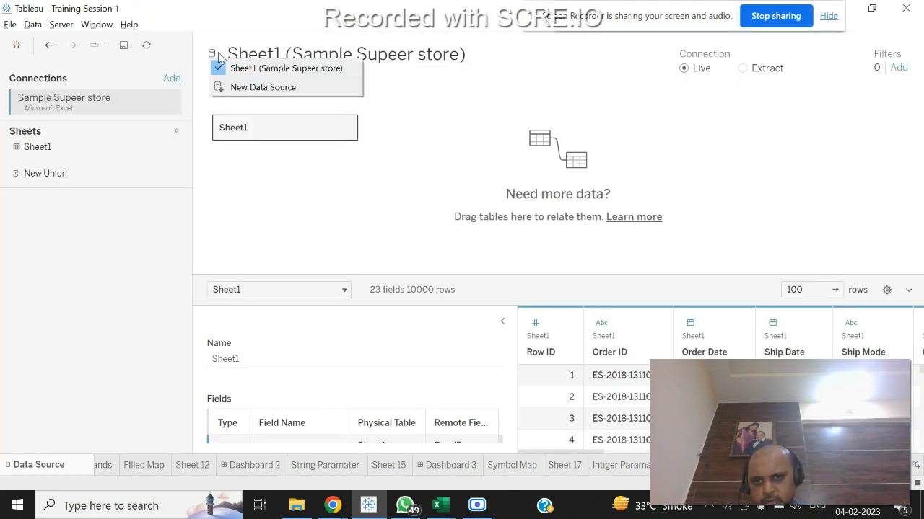
{"action": "left_click", "coordinate": [235, 87]}
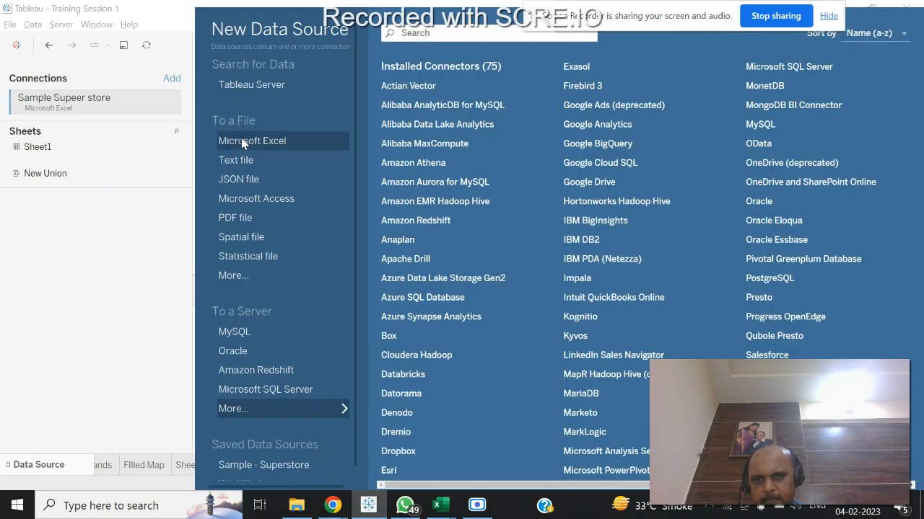
{"action": "left_click", "coordinate": [243, 144]}
{"action": "left_click", "coordinate": [191, 169]}
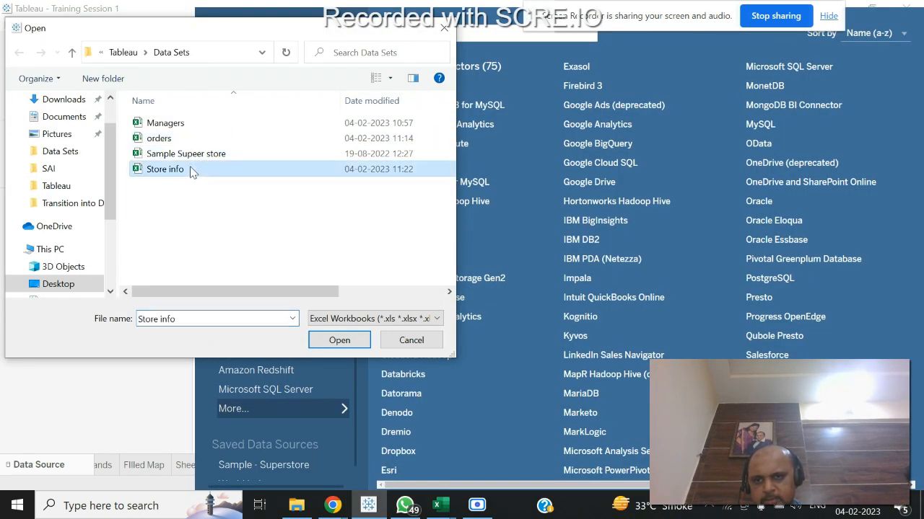
{"action": "left_click", "coordinate": [335, 337]}
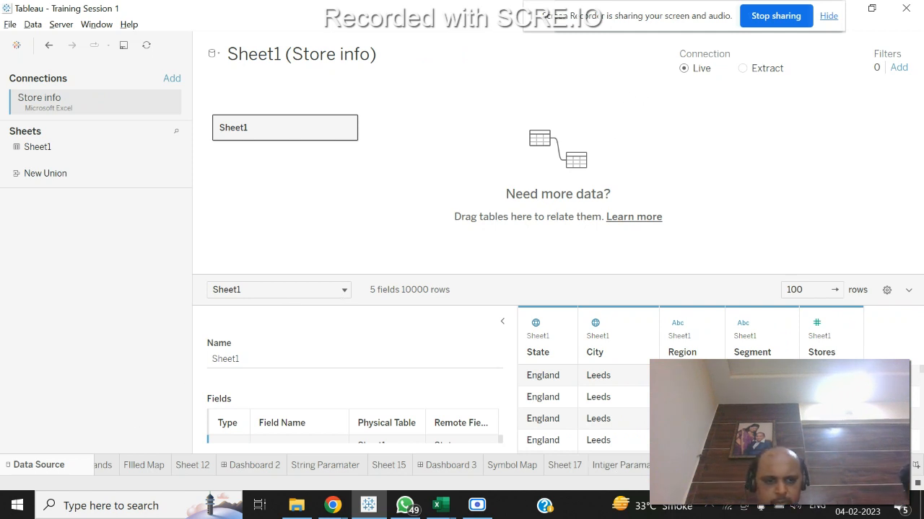
Create a new worksheet and build a bar chart with Segment on Rows and SUM(Stores) on Columns.
{"action": "key", "text": "ctrl+m"}
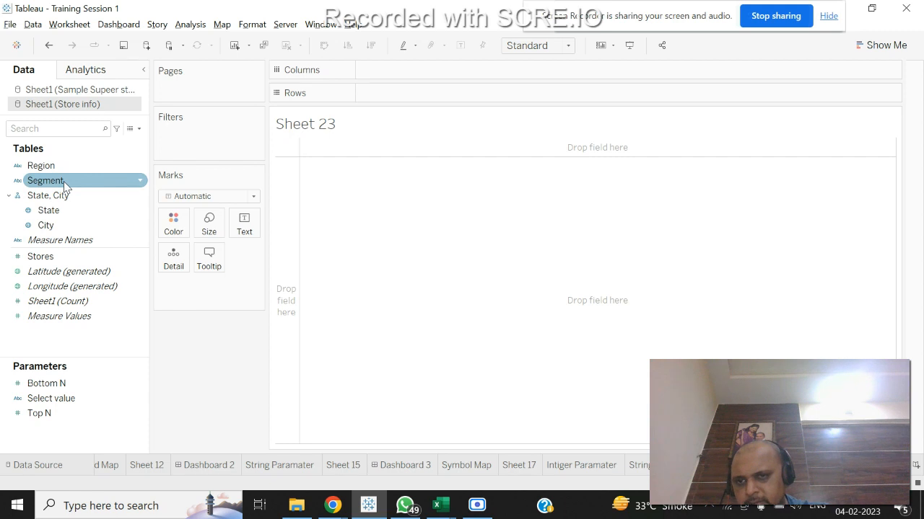
{"action": "left_click_drag", "start_coordinate": [65, 187], "coordinate": [437, 91]}
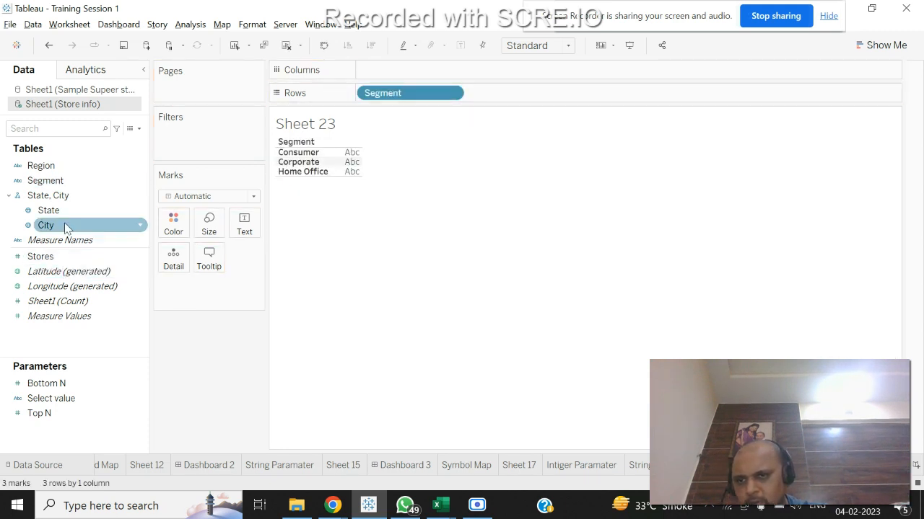
{"action": "left_click_drag", "start_coordinate": [65, 257], "coordinate": [401, 78]}
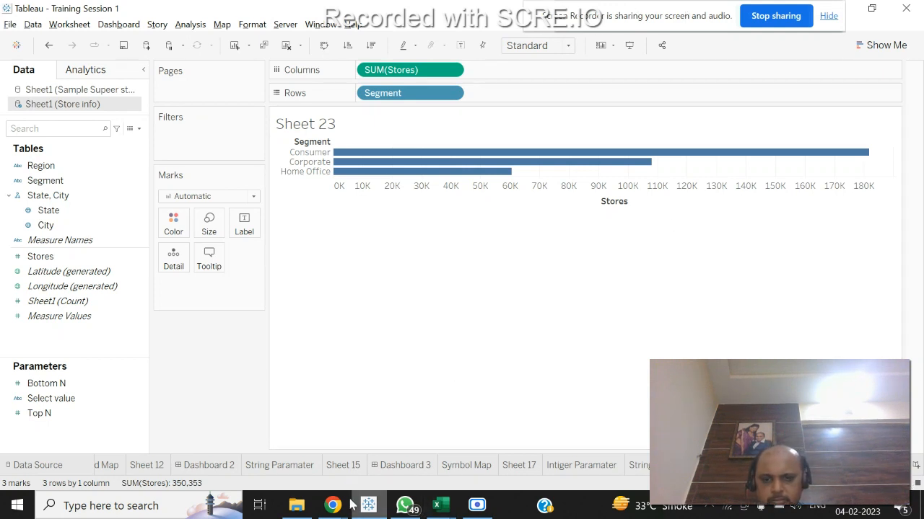
Switch to the Google Meet call in Chrome to check on the participants, and return to Tableau.
{"action": "mouse_move", "coordinate": [331, 506]}
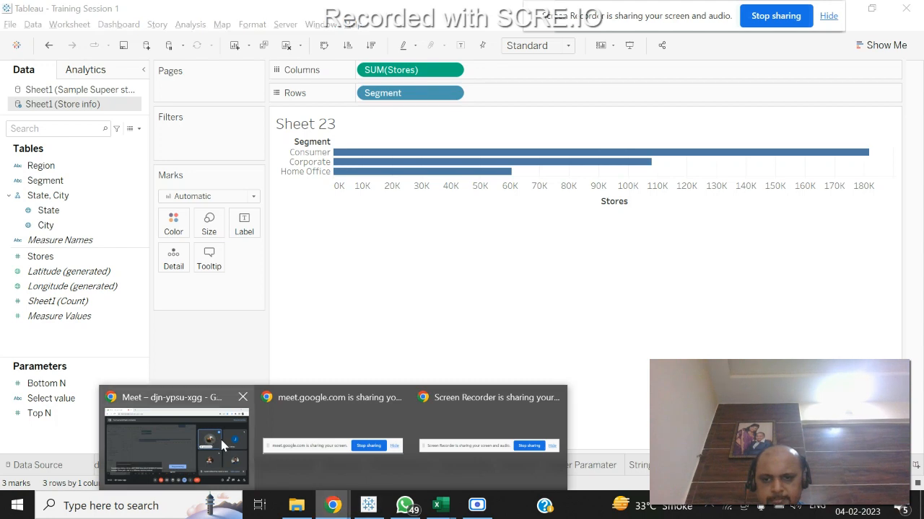
{"action": "left_click", "coordinate": [201, 435]}
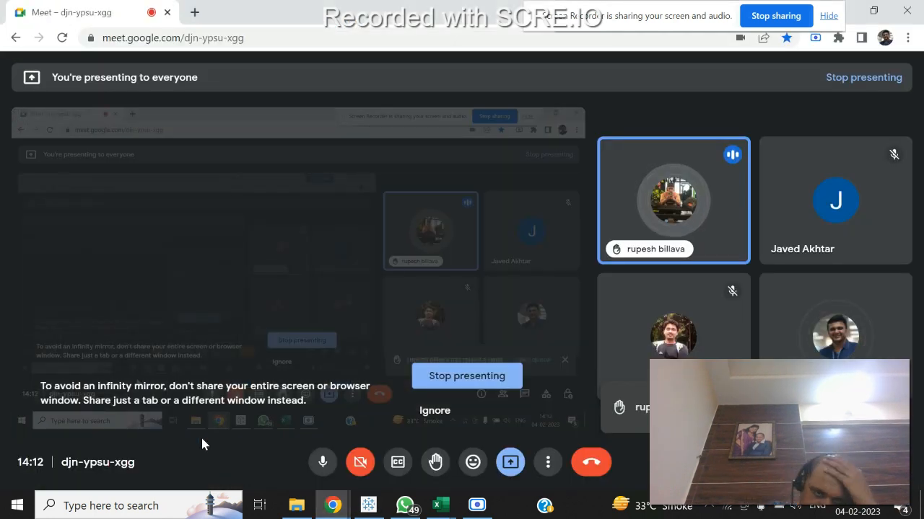
{"action": "key", "text": "alt+Tab"}
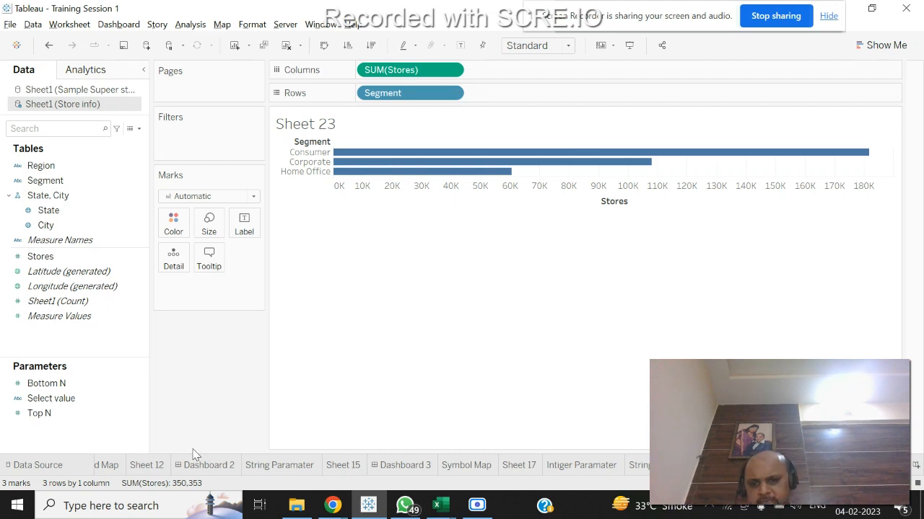
Find and launch Tableau Public 2022.2, choosing to be reminded about the product update at another time.
{"action": "left_click", "coordinate": [141, 515]}
{"action": "type", "text": "Tab"}
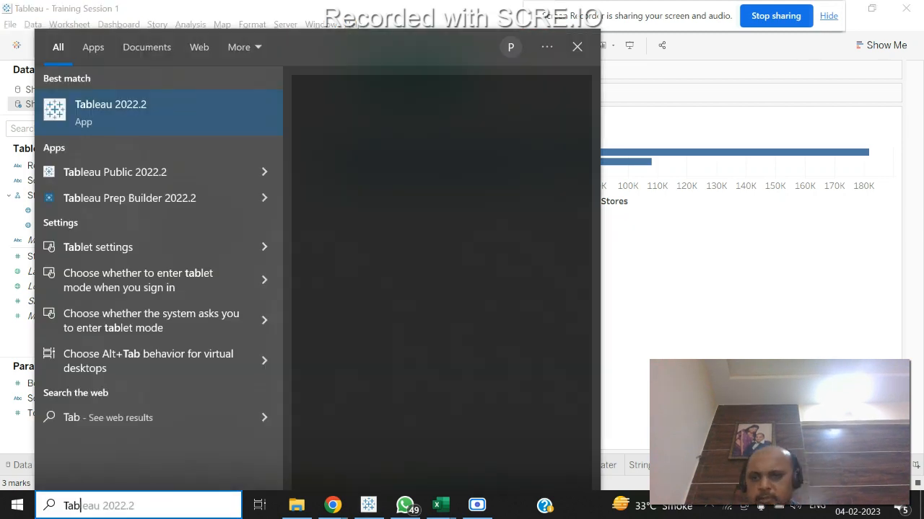
{"action": "left_click", "coordinate": [144, 172]}
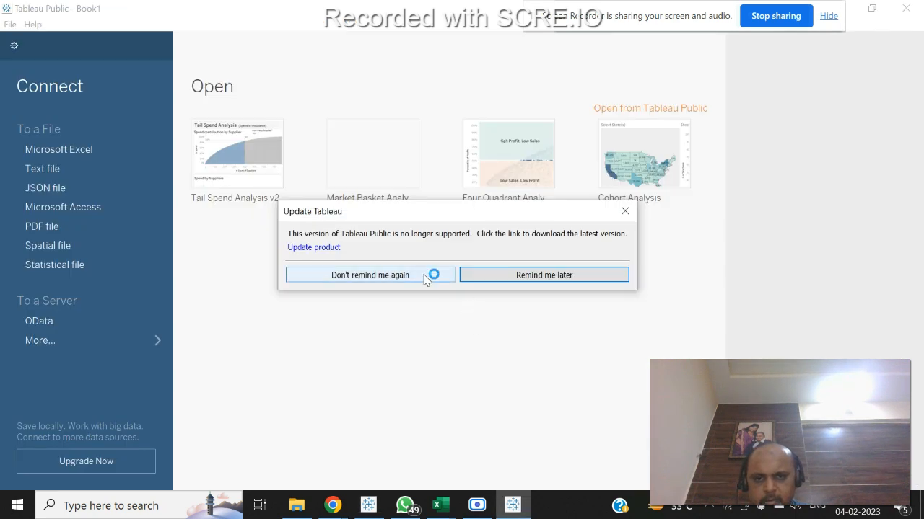
{"action": "left_click", "coordinate": [492, 282]}
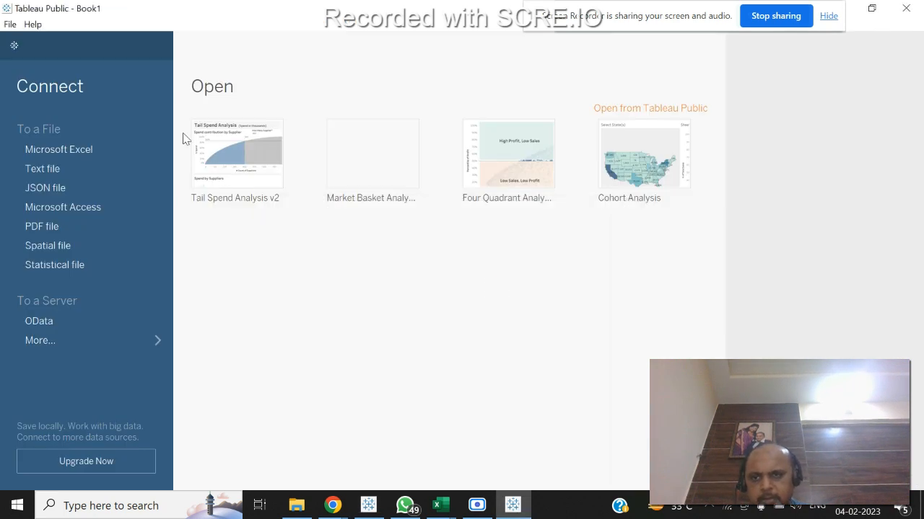
Connect to the Sample Supeer store Excel workbook in the Data Sets folder inside Transition into Data Analytics > Tableau.
{"action": "left_click", "coordinate": [99, 150]}
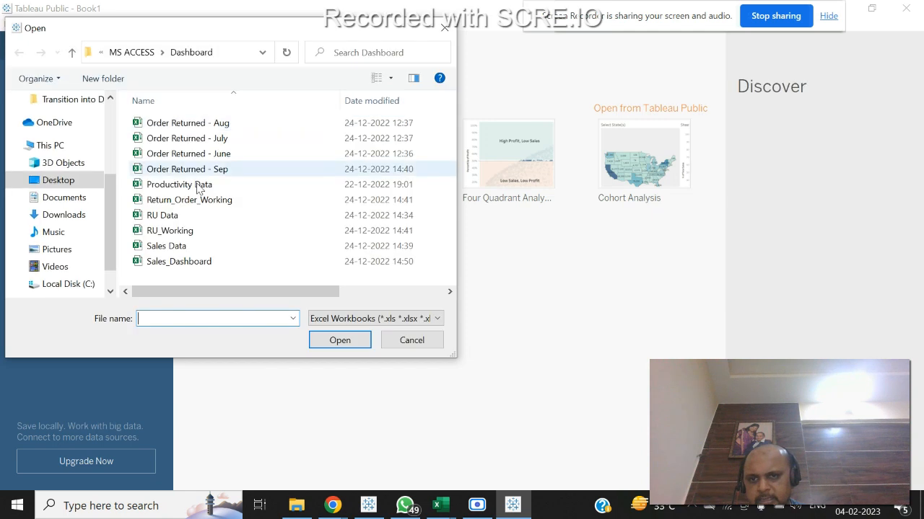
{"action": "left_click", "coordinate": [180, 261]}
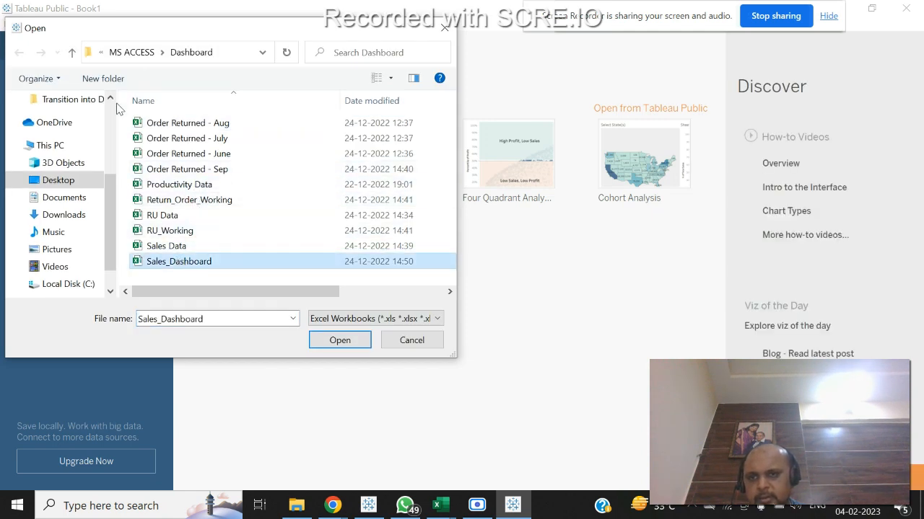
{"action": "left_click", "coordinate": [72, 101]}
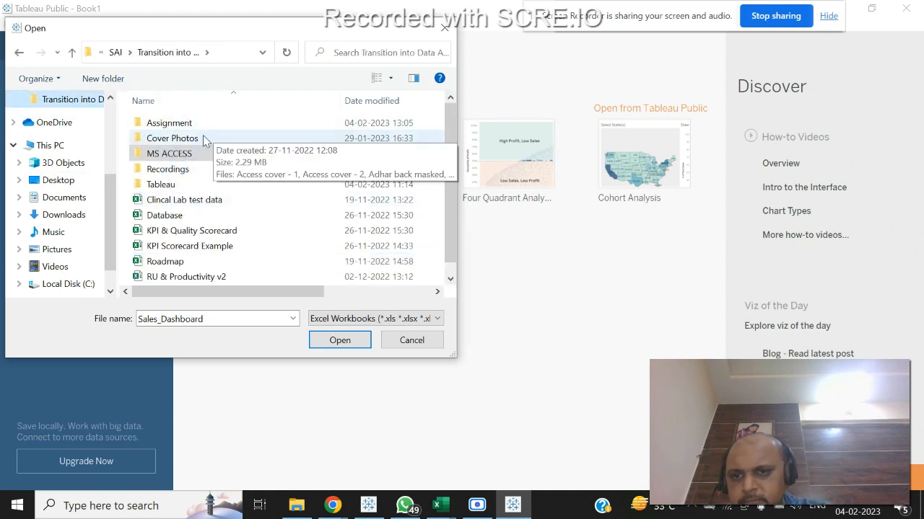
{"action": "double_click", "coordinate": [175, 184]}
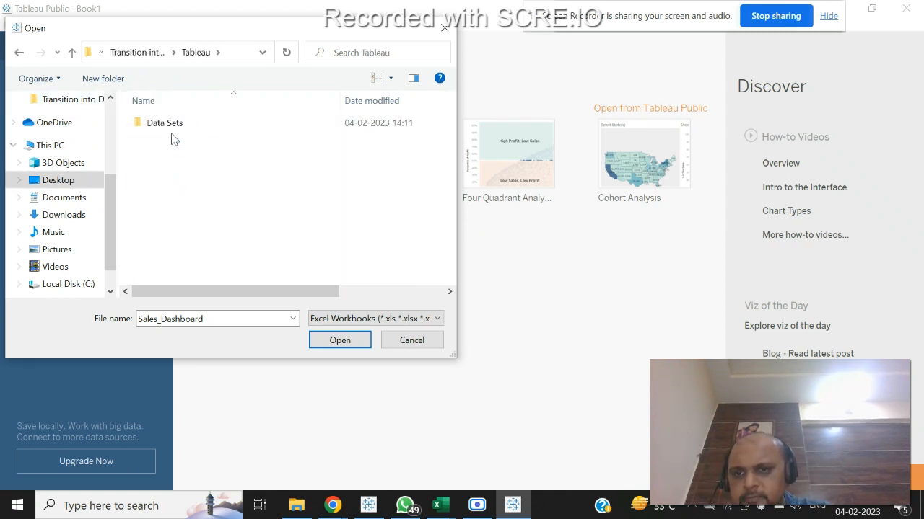
{"action": "double_click", "coordinate": [166, 124]}
{"action": "left_click", "coordinate": [173, 153]}
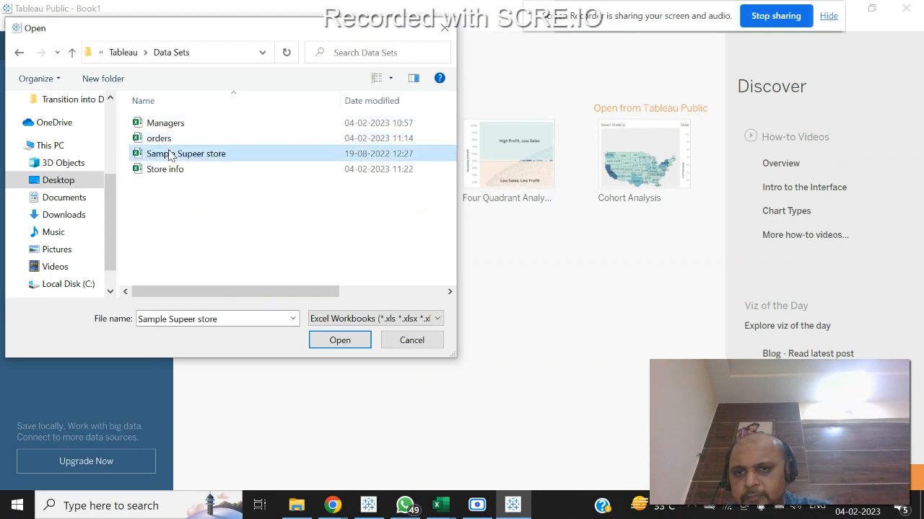
{"action": "left_click", "coordinate": [360, 343]}
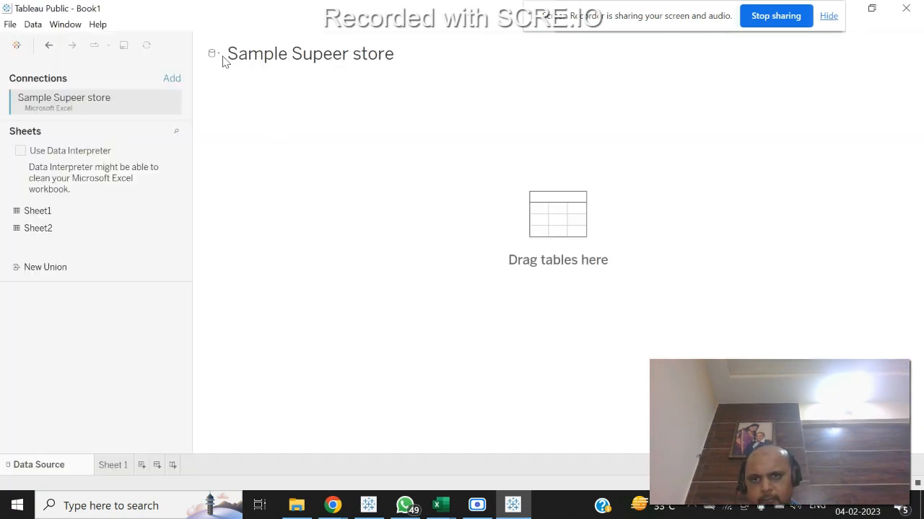
Add the Store info Excel workbook as a second, separate data source in Book1.
{"action": "left_click", "coordinate": [216, 52]}
{"action": "left_click", "coordinate": [227, 85]}
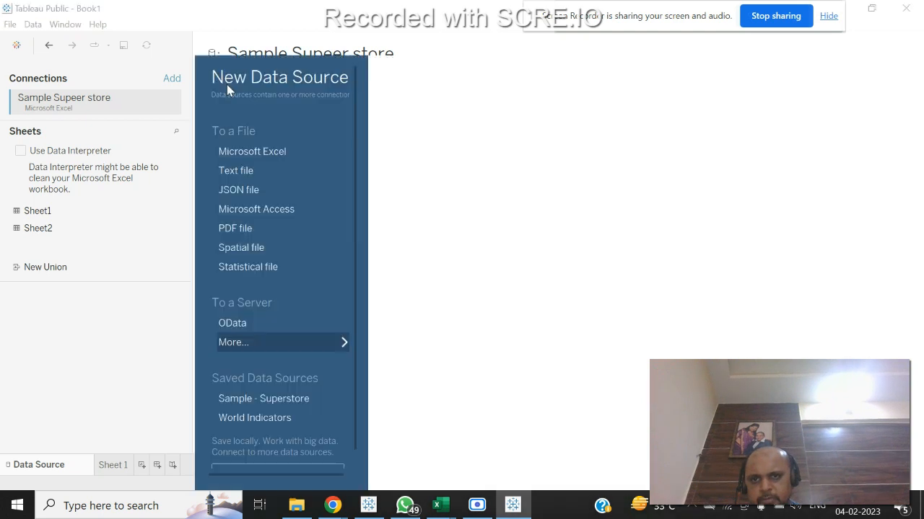
{"action": "left_click", "coordinate": [247, 150]}
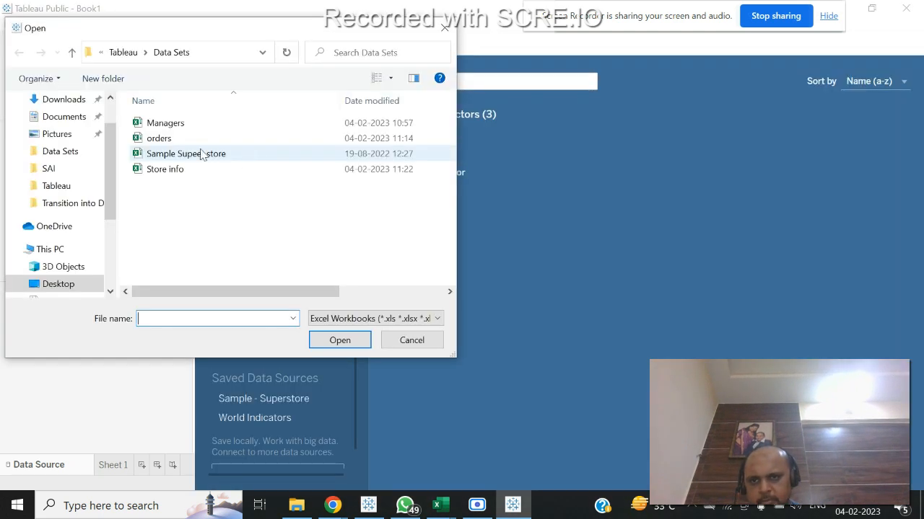
{"action": "left_click", "coordinate": [165, 171]}
{"action": "left_click", "coordinate": [328, 339]}
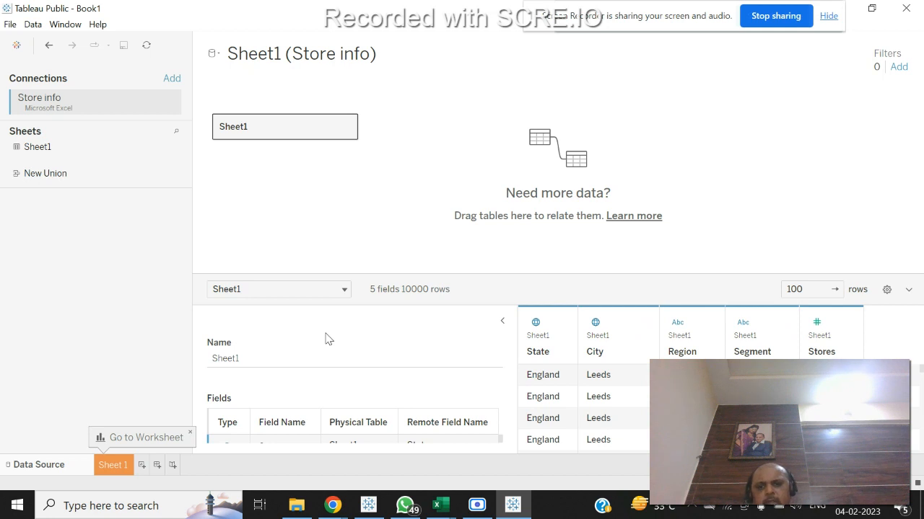
Check the available file and saving commands without choosing any, and go to the Sheet 1 worksheet.
{"action": "left_click", "coordinate": [10, 23]}
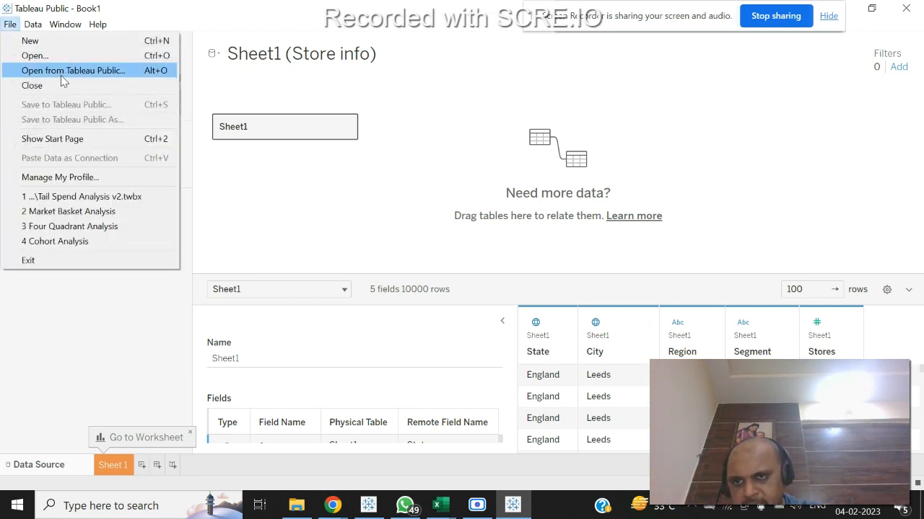
{"action": "left_click", "coordinate": [354, 182]}
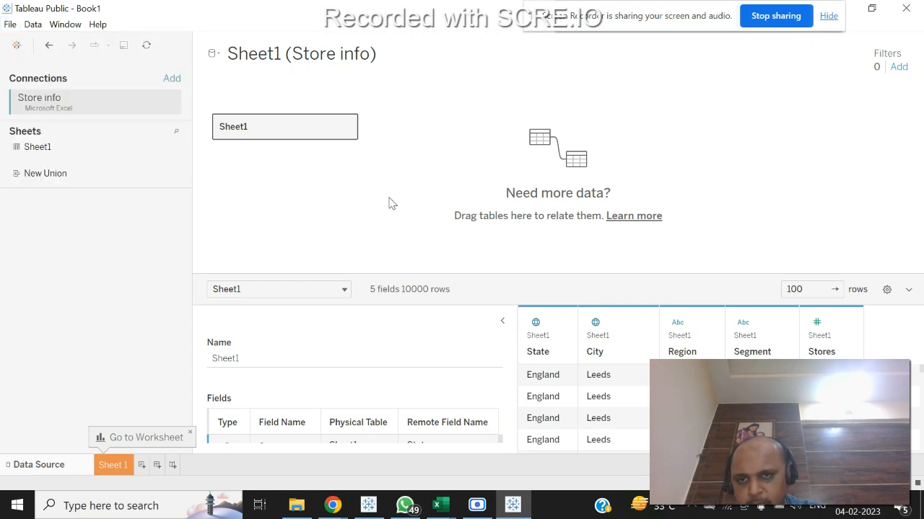
{"action": "left_click", "coordinate": [105, 465]}
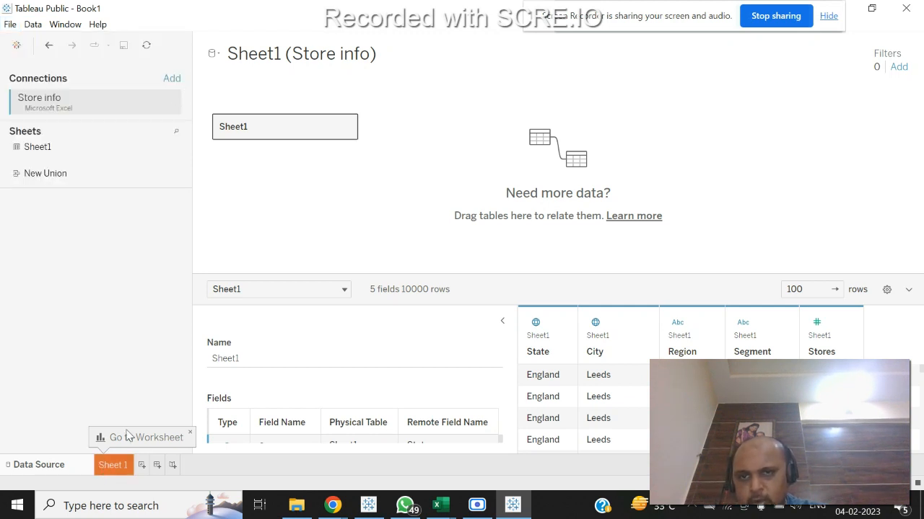
Add a blank dashboard to Book1 and check the Server commands available on the worksheet and on the dashboard.
{"action": "left_click", "coordinate": [287, 23]}
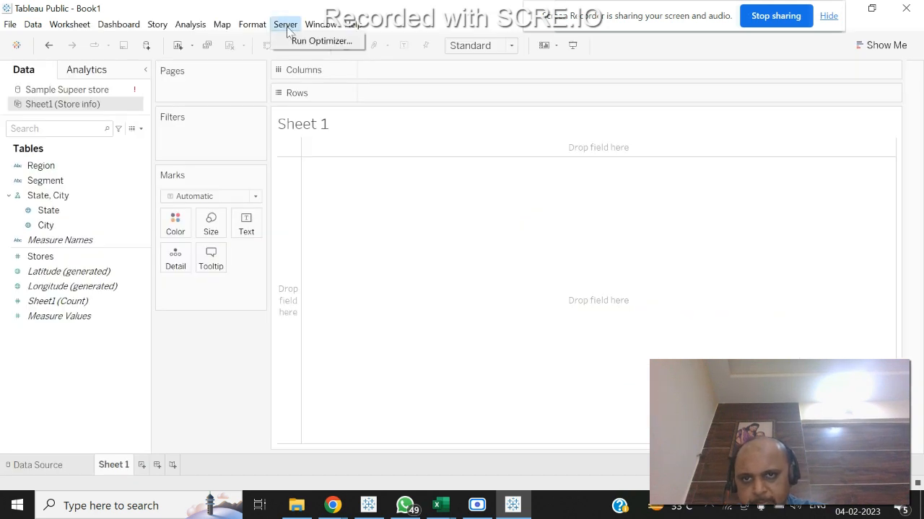
{"action": "mouse_move", "coordinate": [252, 24]}
{"action": "left_click", "coordinate": [156, 465]}
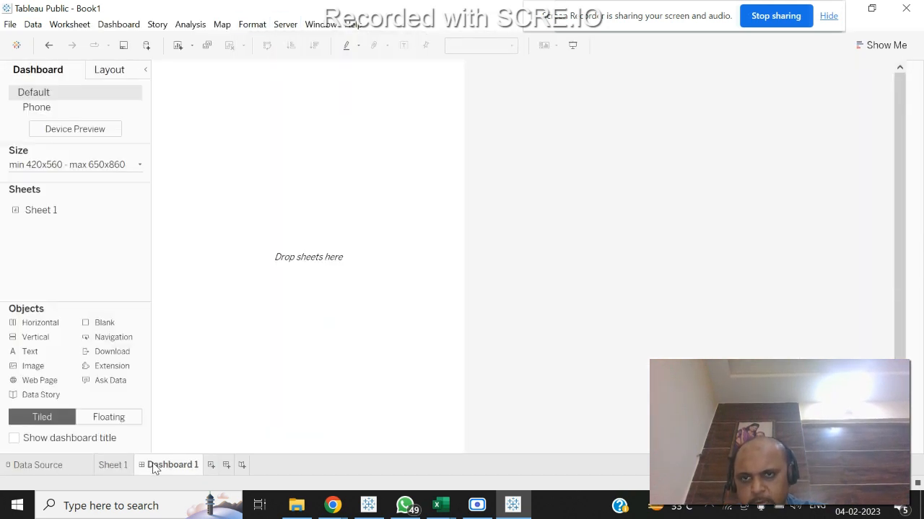
{"action": "left_click", "coordinate": [285, 24]}
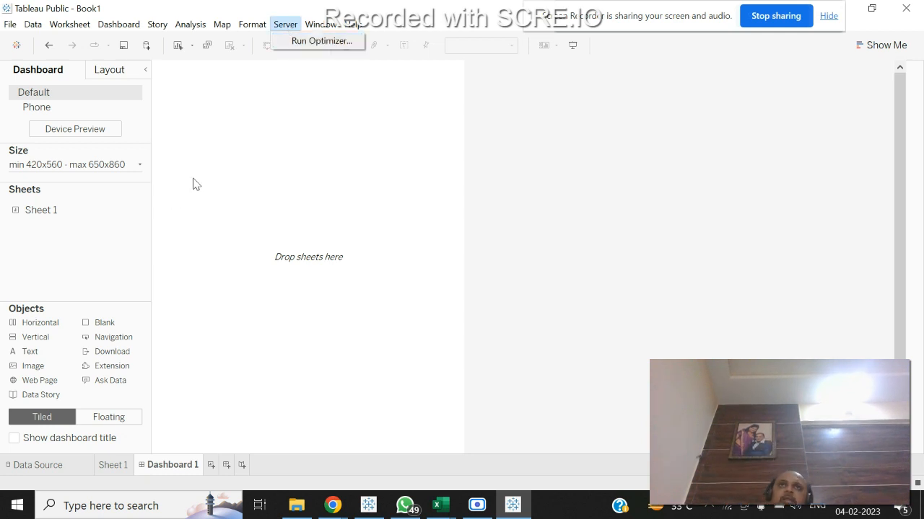
Switch to Tableau to check the file commands of Training Session 1, and close Tableau Public without saving Book1.
{"action": "left_click", "coordinate": [512, 504]}
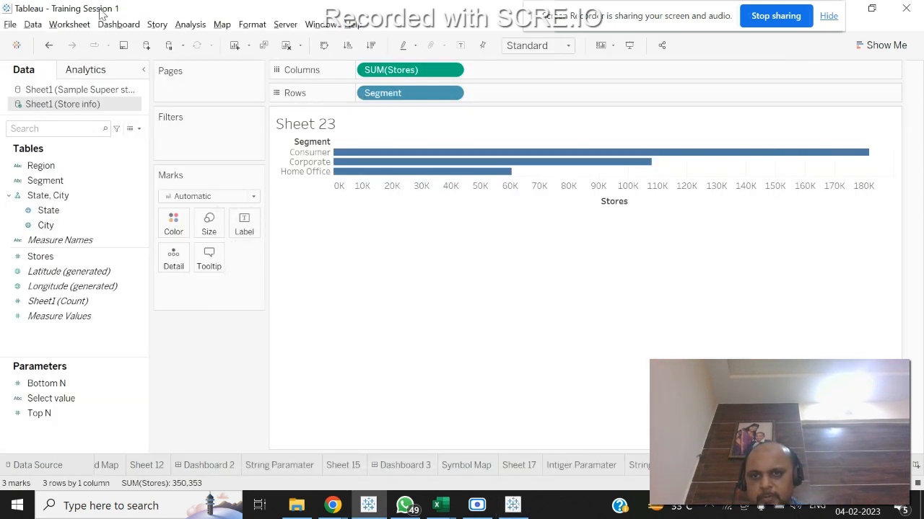
{"action": "left_click", "coordinate": [10, 23]}
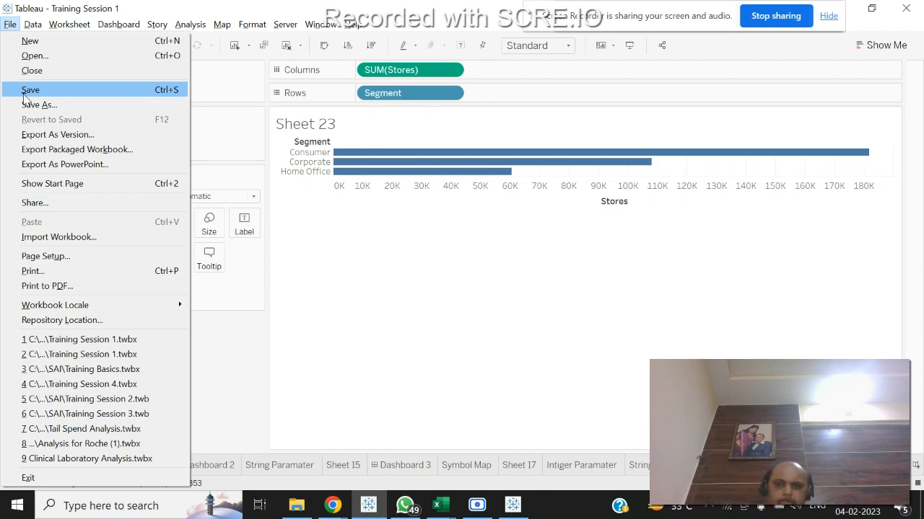
{"action": "left_click", "coordinate": [455, 269]}
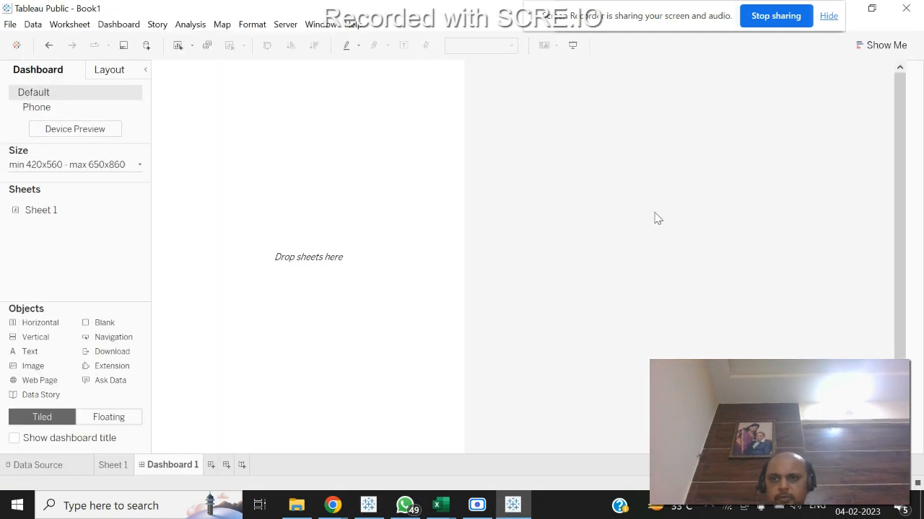
{"action": "left_click", "coordinate": [913, 9]}
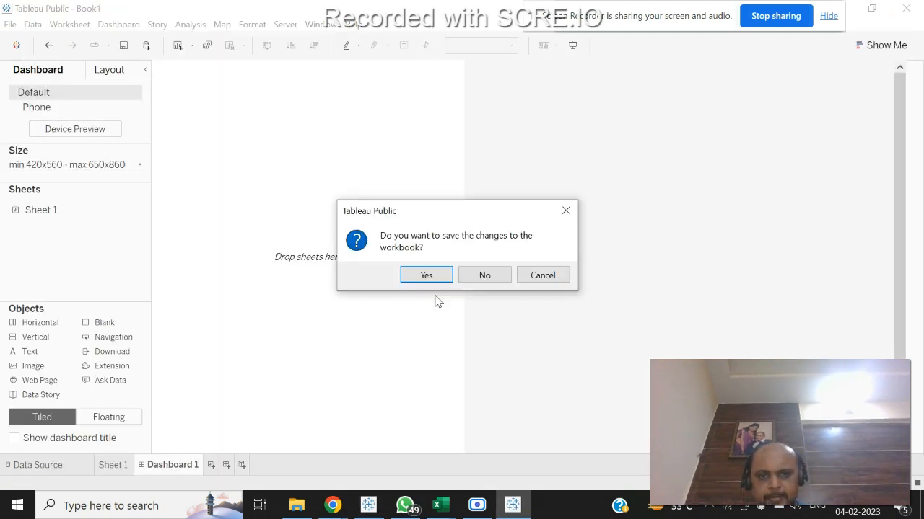
{"action": "left_click", "coordinate": [486, 278]}
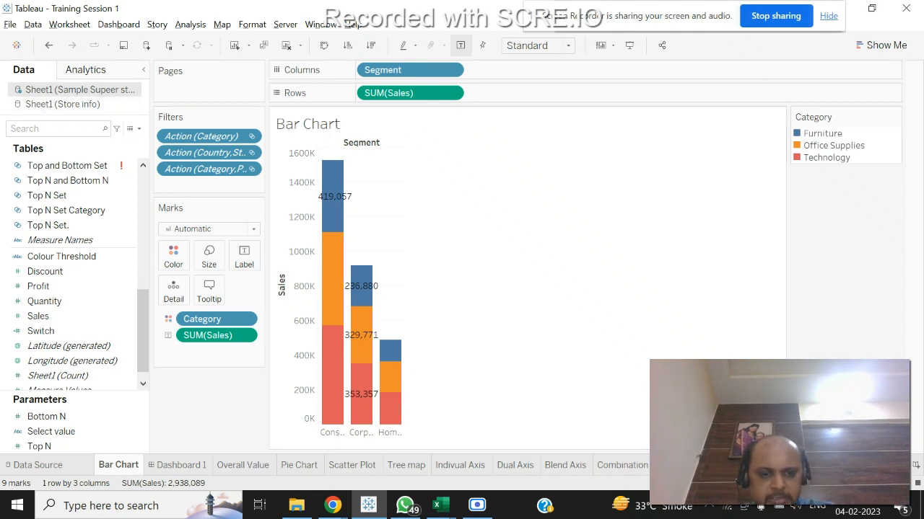
Rename the Sheet 23 worksheet in the Training Session 1 workbook as Store info.
{"action": "mouse_move", "coordinate": [524, 467]}
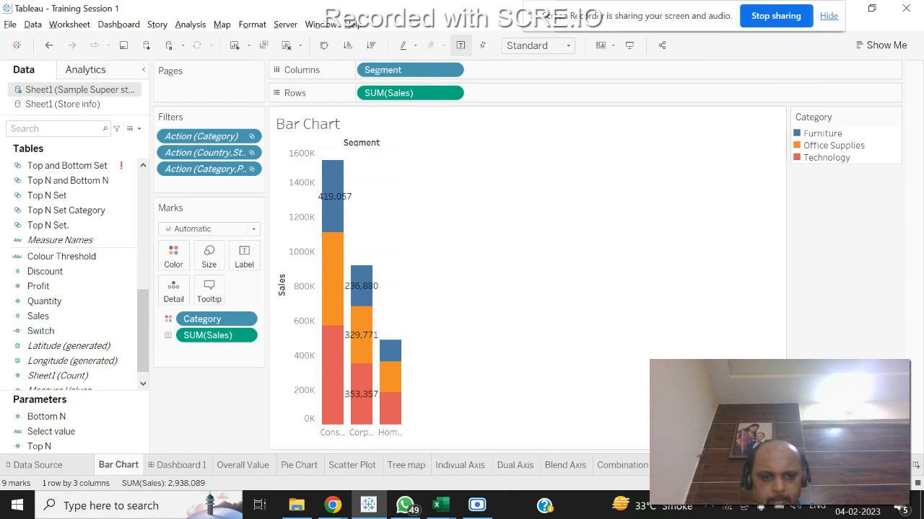
{"action": "key", "text": "ctrl+m"}
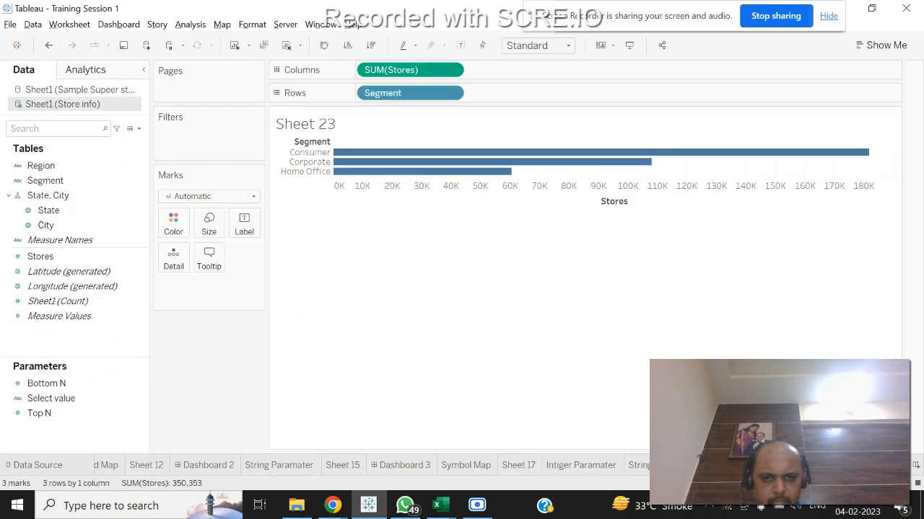
{"action": "right_click", "coordinate": [859, 464]}
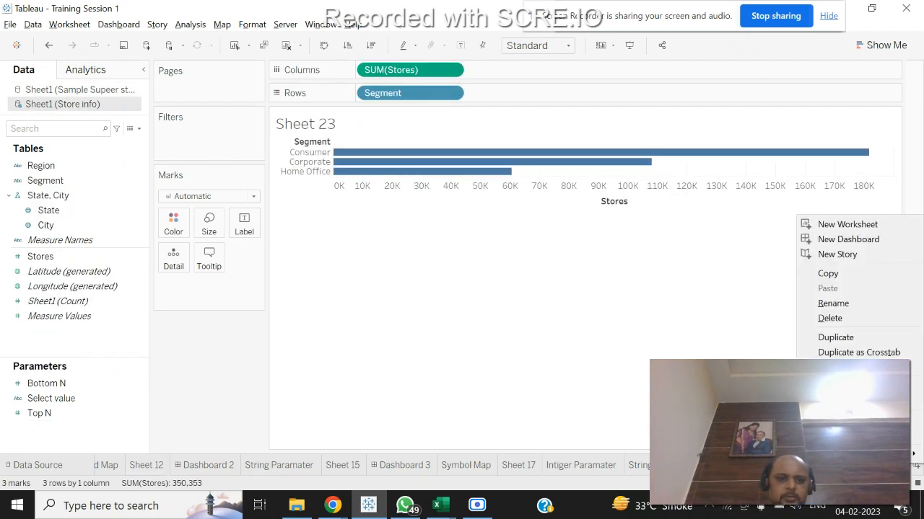
{"action": "left_click", "coordinate": [857, 306]}
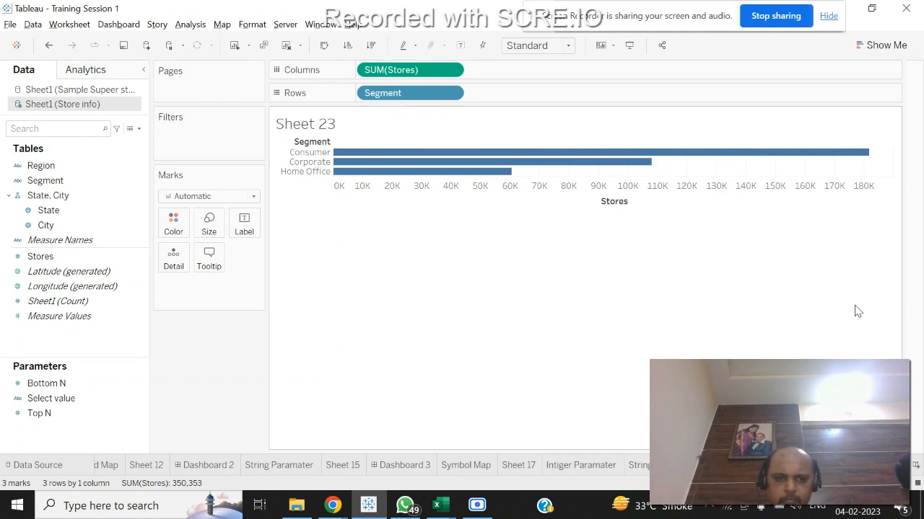
{"action": "key", "text": "Return"}
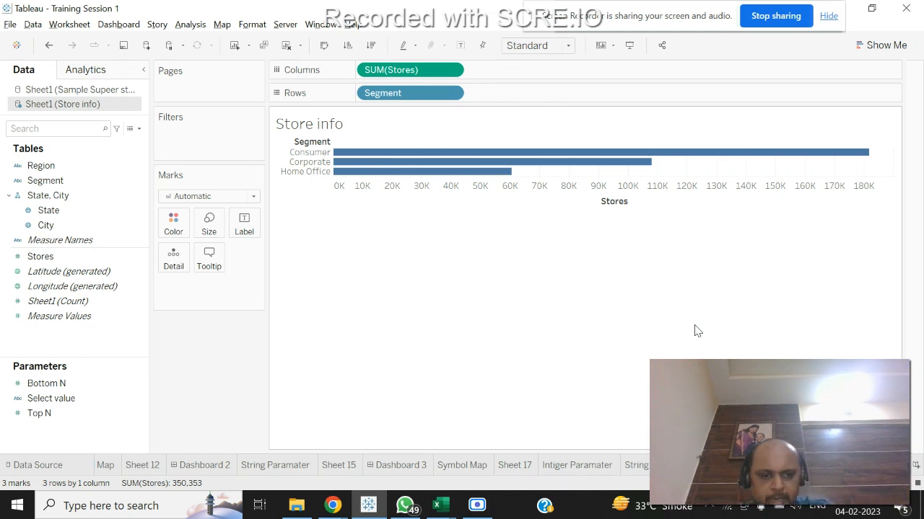
Create a new dashboard in Training Session 1 and place the Bar Chart sheet on it.
{"action": "left_click", "coordinate": [887, 465]}
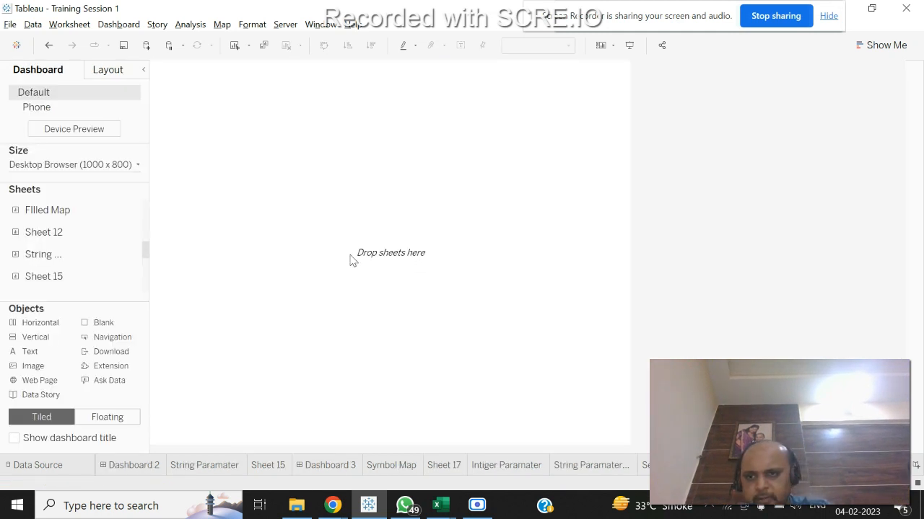
{"action": "left_click_drag", "start_coordinate": [145, 251], "coordinate": [143, 207]}
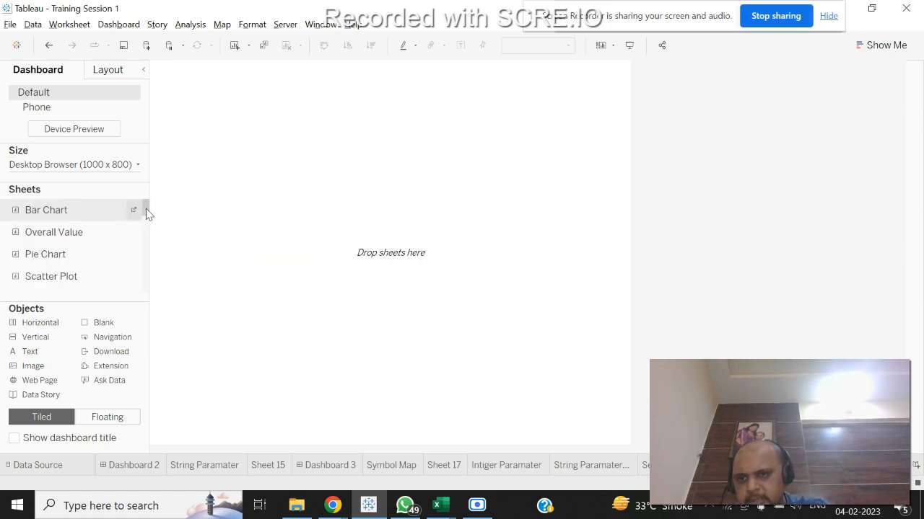
{"action": "left_click_drag", "start_coordinate": [144, 207], "coordinate": [244, 159]}
{"action": "double_click", "coordinate": [113, 231]}
{"action": "double_click", "coordinate": [91, 217]}
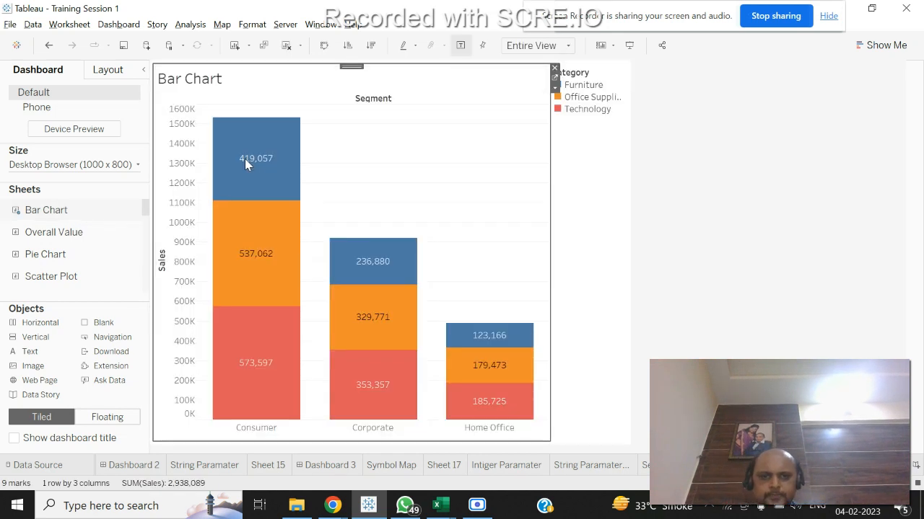
Remove the Category legend from the dashboard and set the dashboard size to Automatic.
{"action": "left_click", "coordinate": [598, 192]}
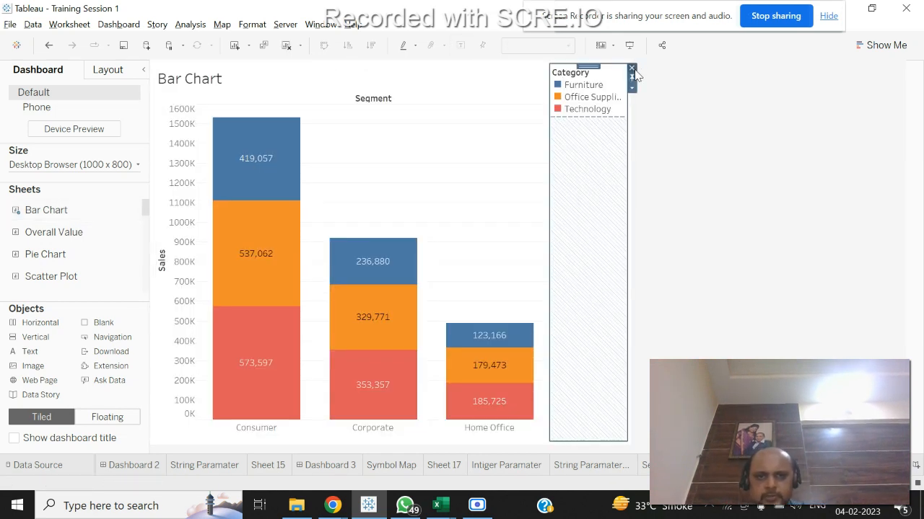
{"action": "left_click", "coordinate": [631, 67]}
{"action": "left_click", "coordinate": [455, 288]}
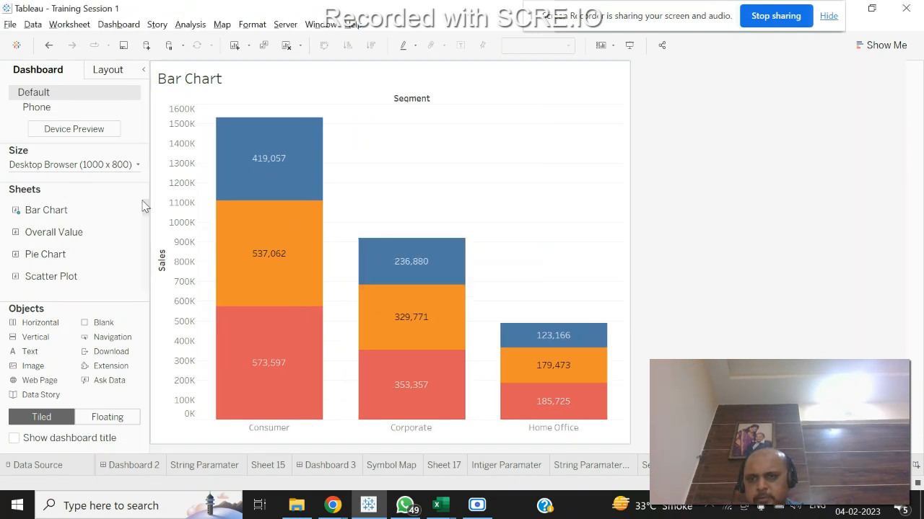
{"action": "left_click", "coordinate": [139, 167]}
{"action": "left_click", "coordinate": [139, 187]}
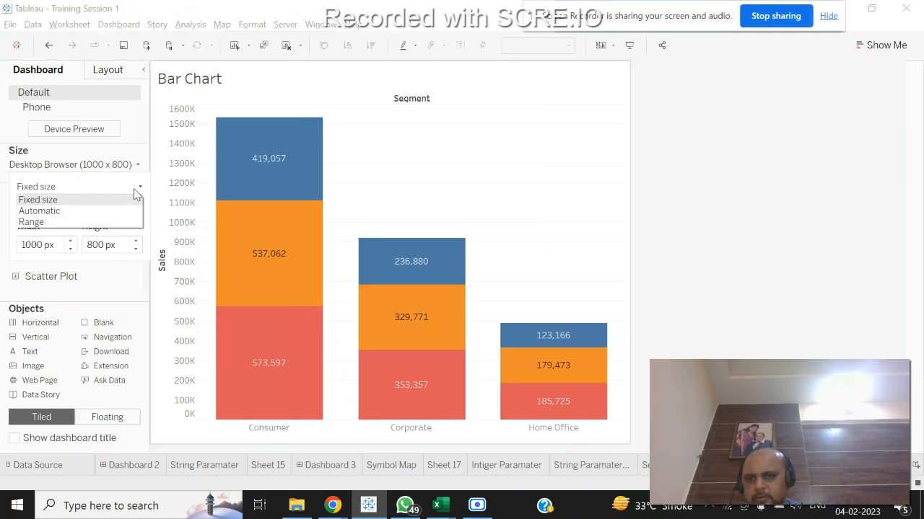
{"action": "left_click", "coordinate": [120, 210]}
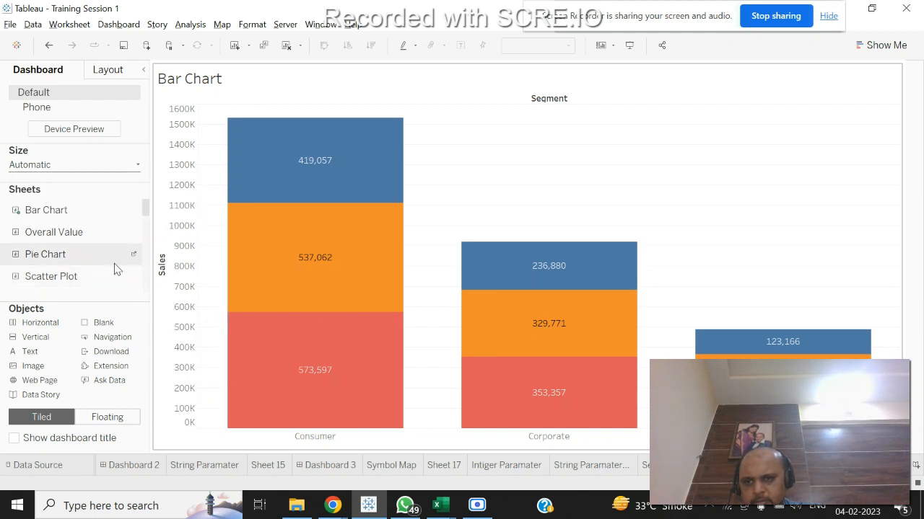
Add the Store info sheet below the Bar Chart on the dashboard and fit it to Entire View.
{"action": "left_click_drag", "start_coordinate": [144, 209], "coordinate": [143, 296]}
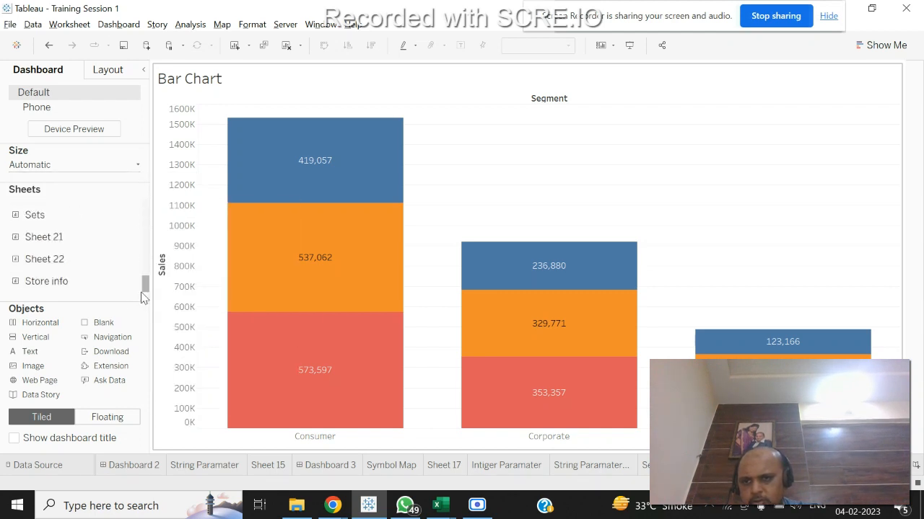
{"action": "left_click_drag", "start_coordinate": [81, 281], "coordinate": [418, 373]}
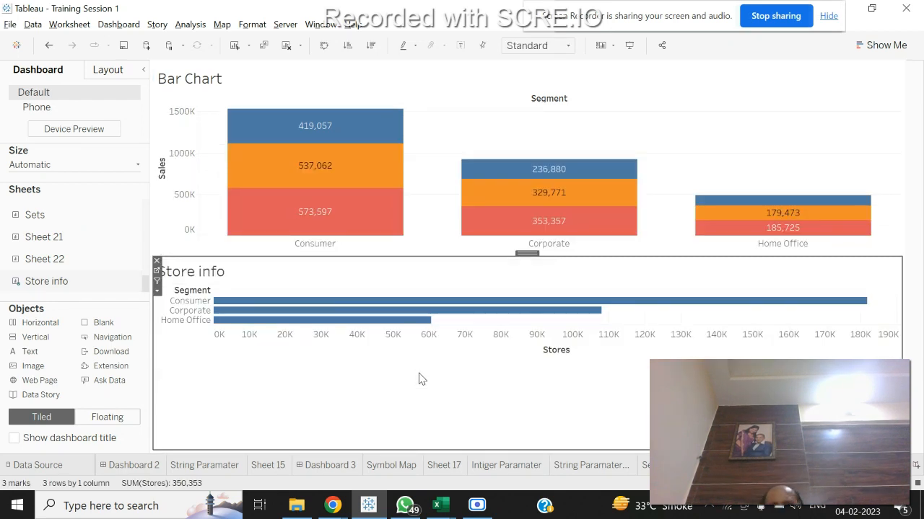
{"action": "left_click", "coordinate": [156, 292]}
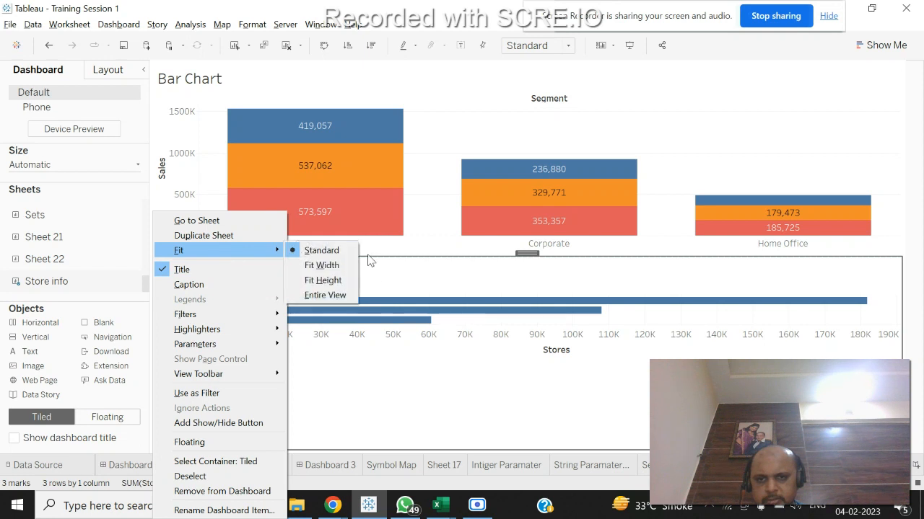
{"action": "mouse_move", "coordinate": [277, 251]}
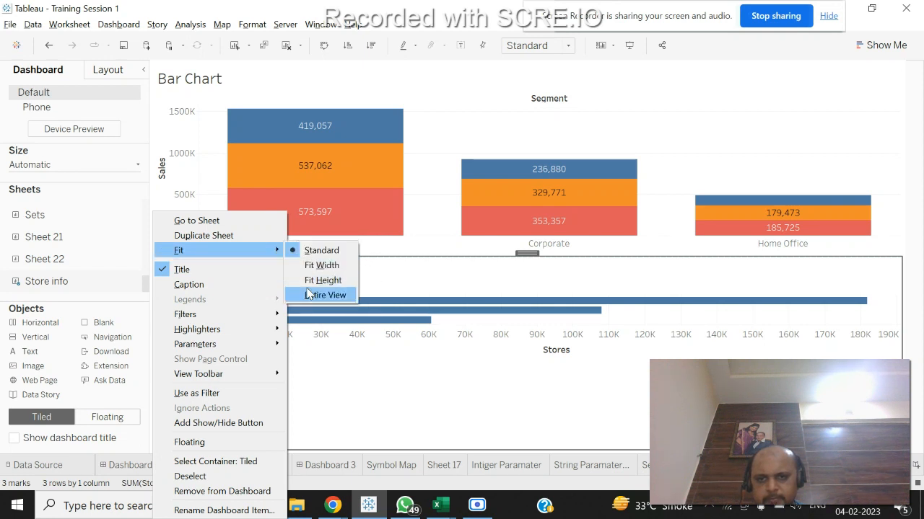
{"action": "left_click", "coordinate": [309, 294]}
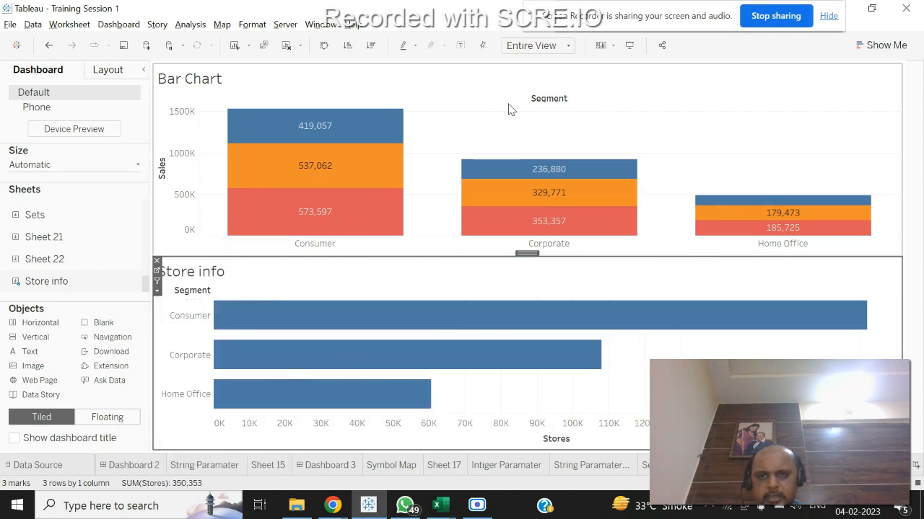
{"action": "left_click", "coordinate": [438, 93]}
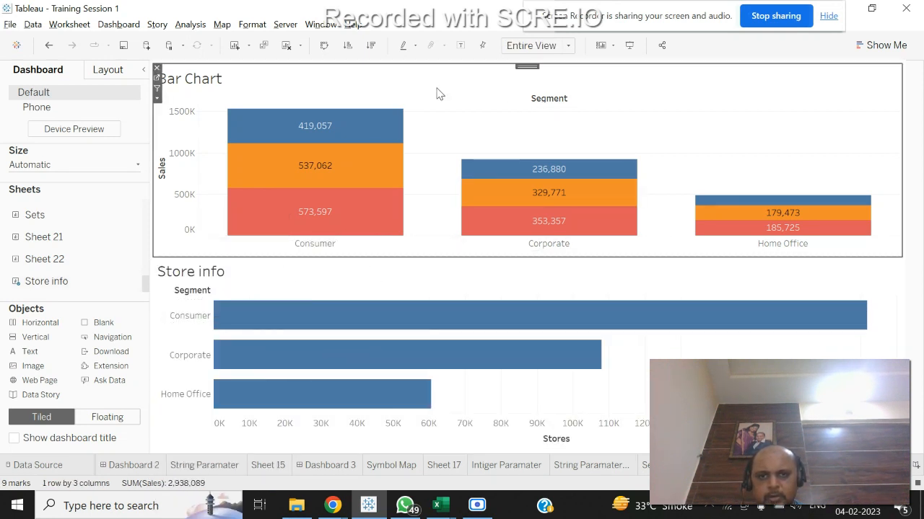
{"action": "left_click", "coordinate": [158, 99]}
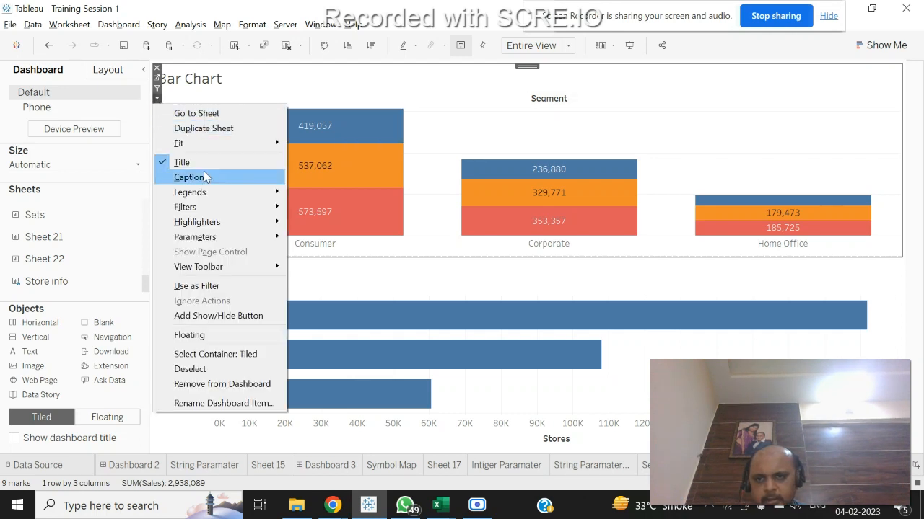
{"action": "mouse_move", "coordinate": [216, 209]}
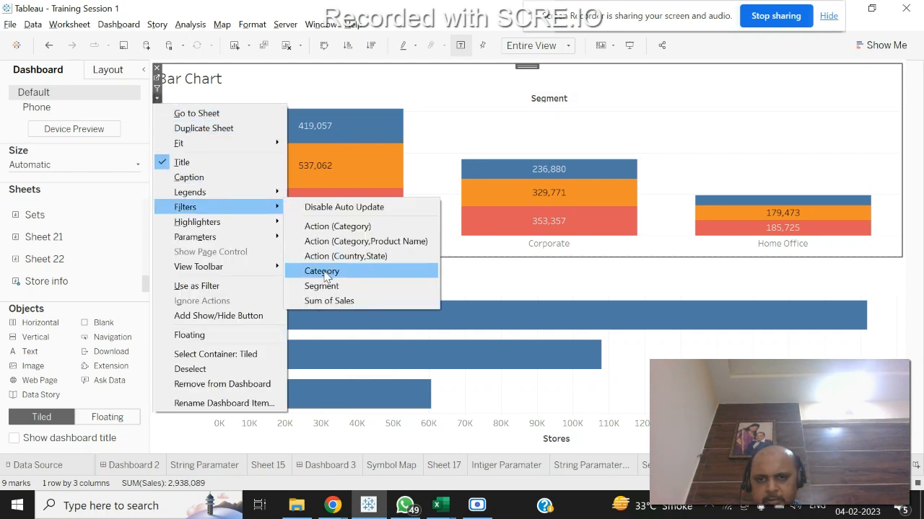
{"action": "key", "text": "Escape"}
{"action": "key", "text": "Escape"}
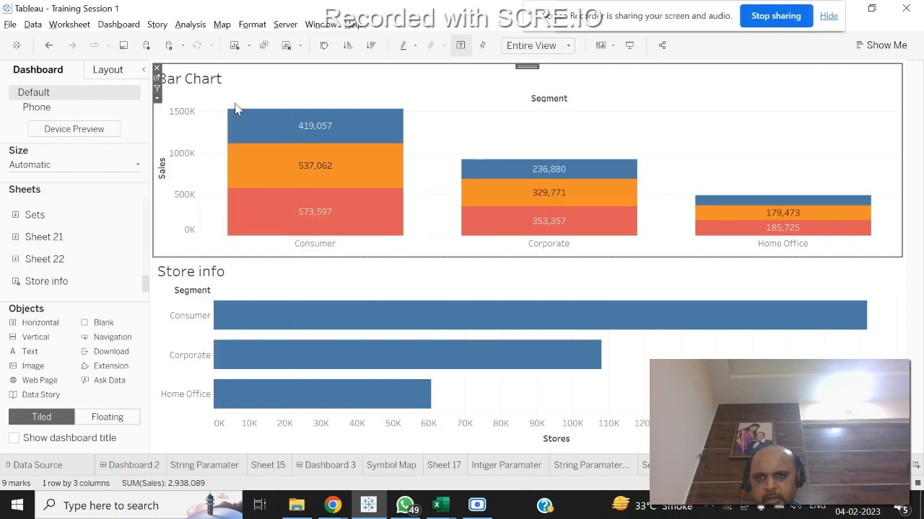
Go to the Bar Chart worksheet from the dashboard and remove its three action filters.
{"action": "left_click", "coordinate": [157, 98]}
{"action": "left_click", "coordinate": [186, 114]}
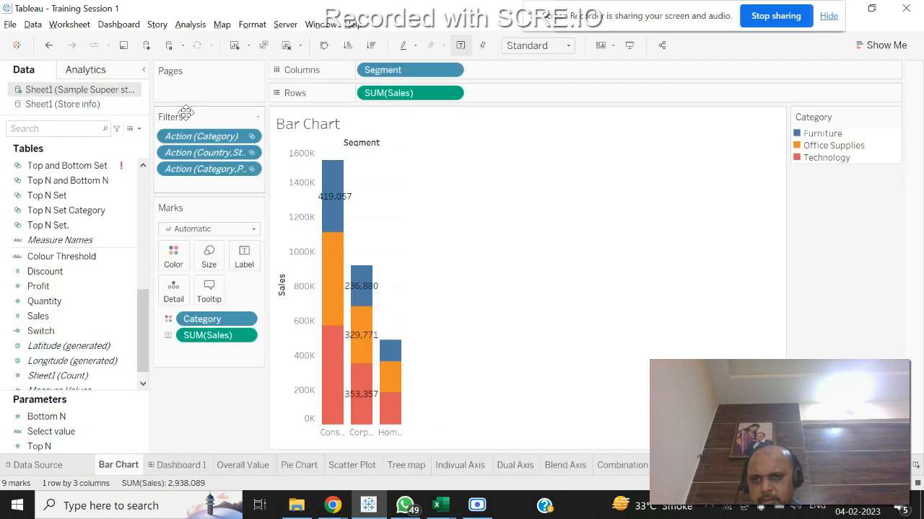
{"action": "left_click_drag", "start_coordinate": [155, 135], "coordinate": [74, 155]}
{"action": "left_click_drag", "start_coordinate": [204, 138], "coordinate": [142, 293]}
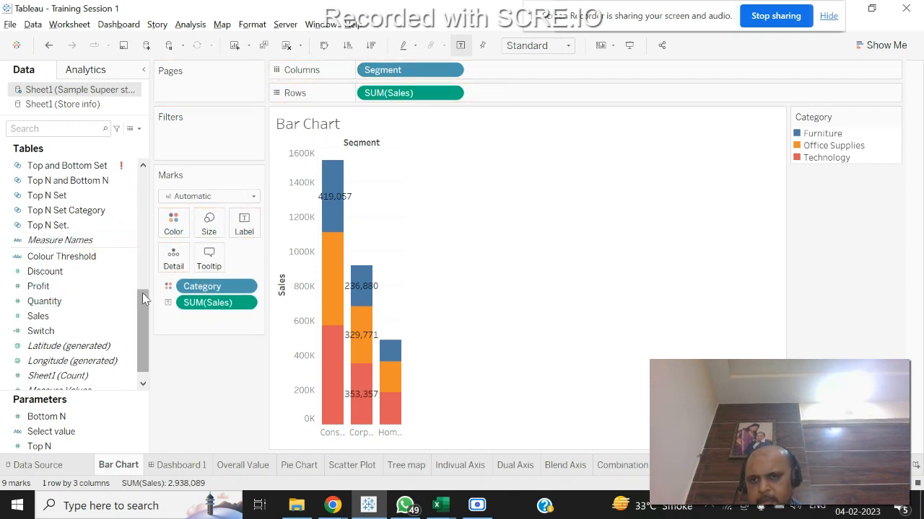
Find the State field and add it as a filter on the Bar Chart worksheet with all values selected.
{"action": "left_click", "coordinate": [72, 129]}
{"action": "type", "text": "St"}
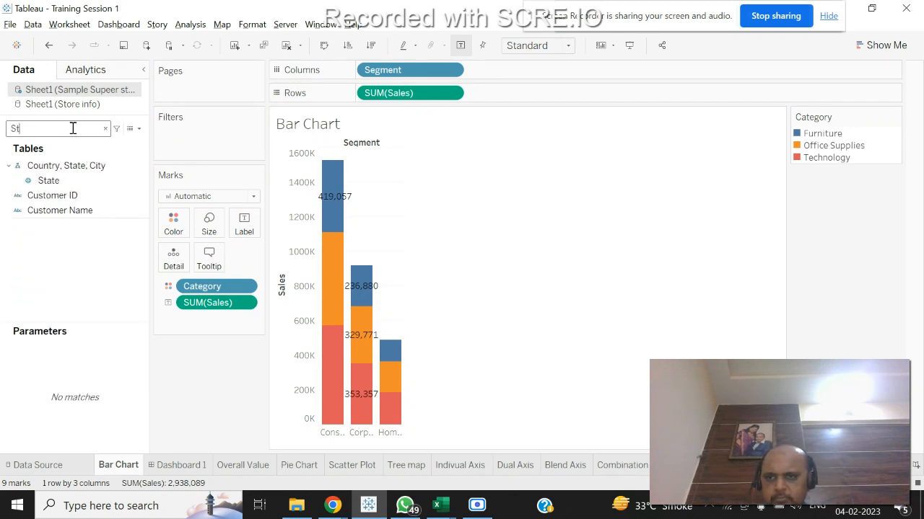
{"action": "type", "text": "a"}
{"action": "left_click_drag", "start_coordinate": [51, 180], "coordinate": [175, 144]}
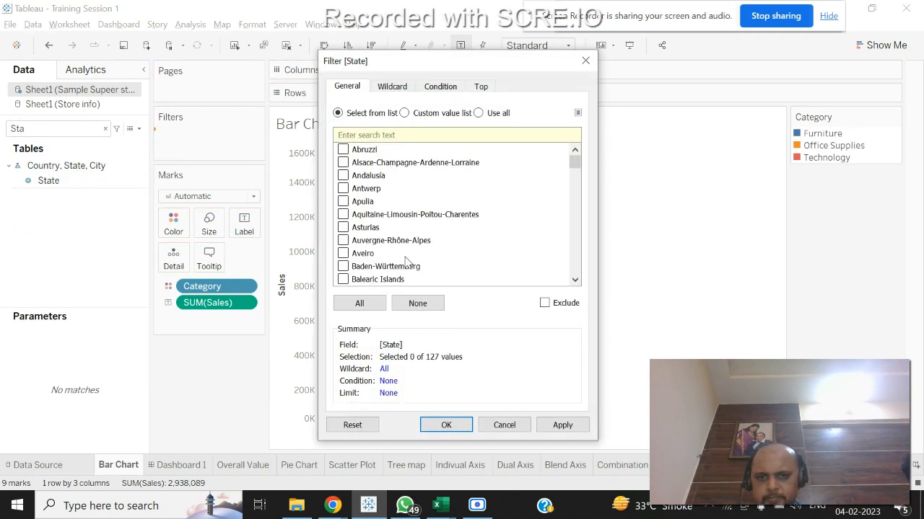
{"action": "left_click", "coordinate": [359, 303]}
{"action": "left_click", "coordinate": [562, 426]}
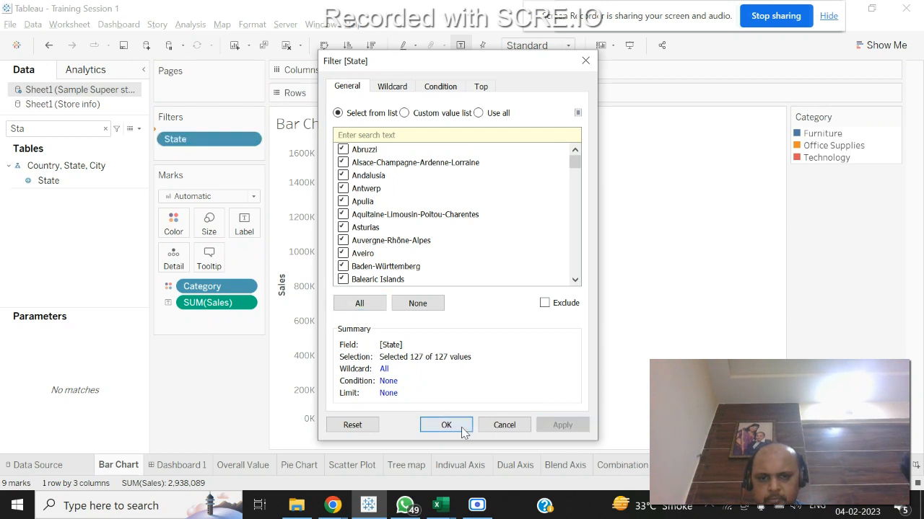
{"action": "left_click", "coordinate": [446, 425]}
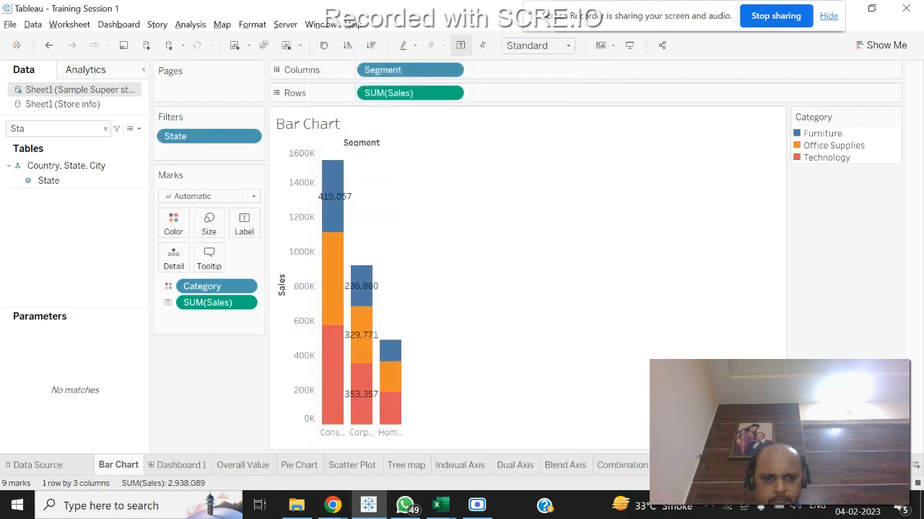
Return to the dashboard containing Bar Chart and Store info and show the Bar Chart's State filter on it.
{"action": "left_click", "coordinate": [808, 466]}
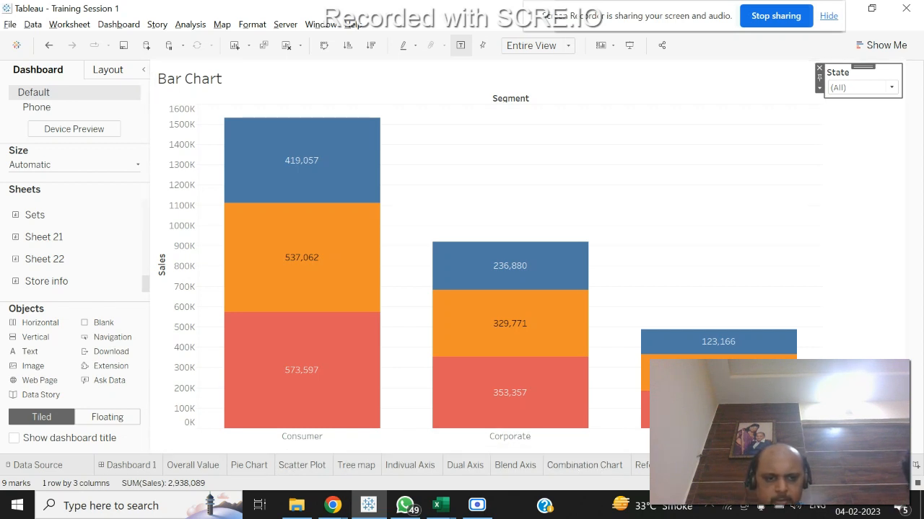
{"action": "left_click", "coordinate": [869, 483]}
{"action": "left_click", "coordinate": [869, 484]}
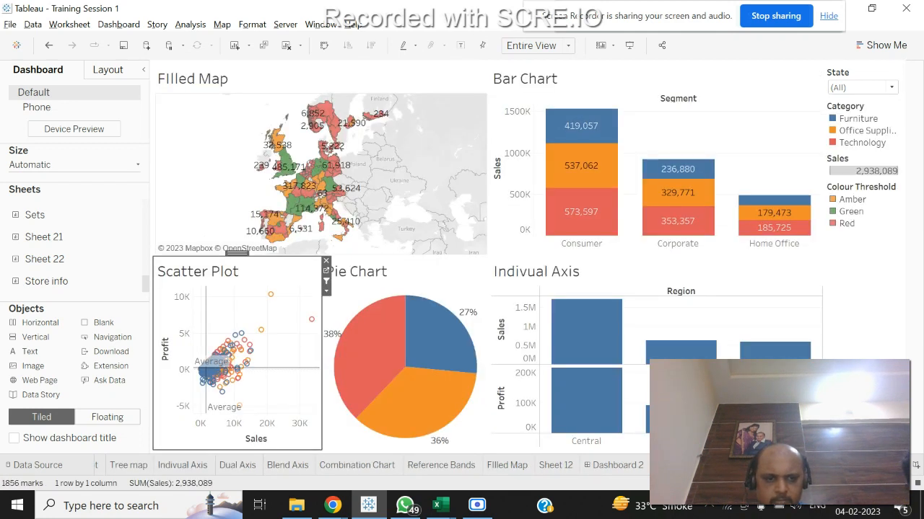
{"action": "left_click", "coordinate": [869, 483]}
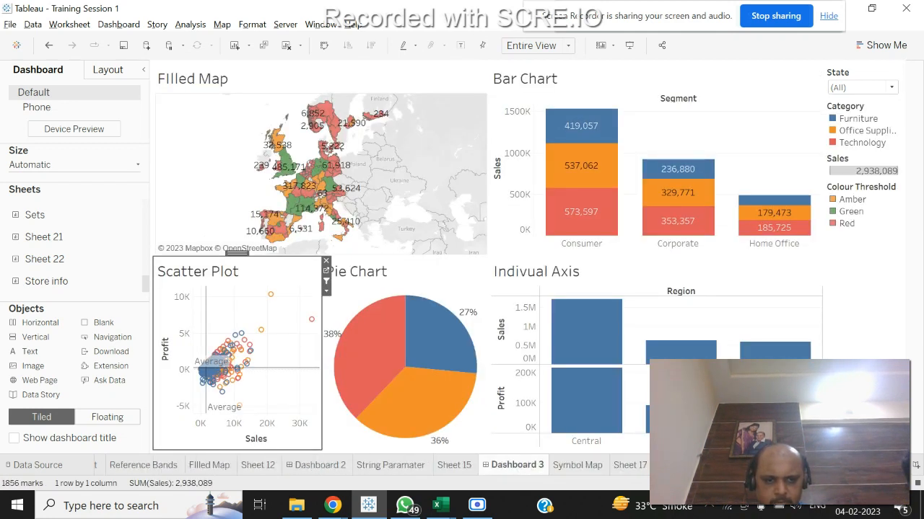
{"action": "left_click", "coordinate": [758, 466]}
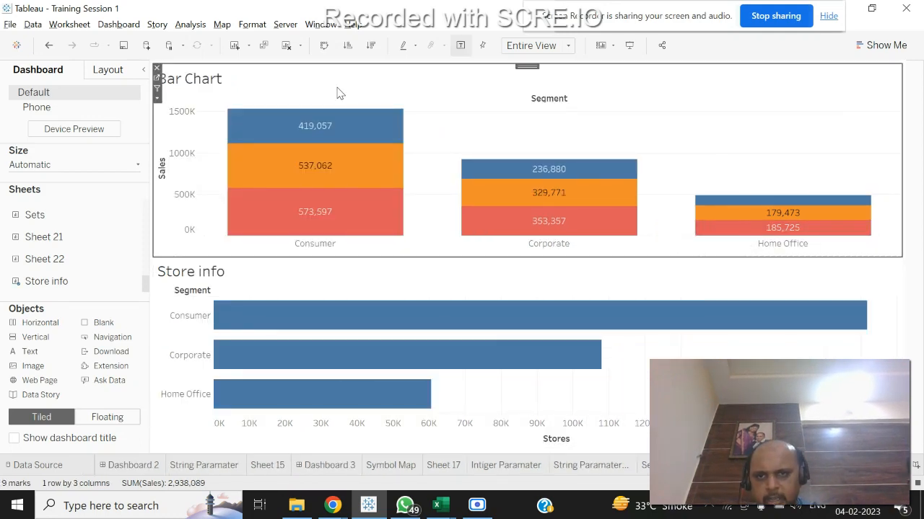
{"action": "left_click", "coordinate": [156, 99]}
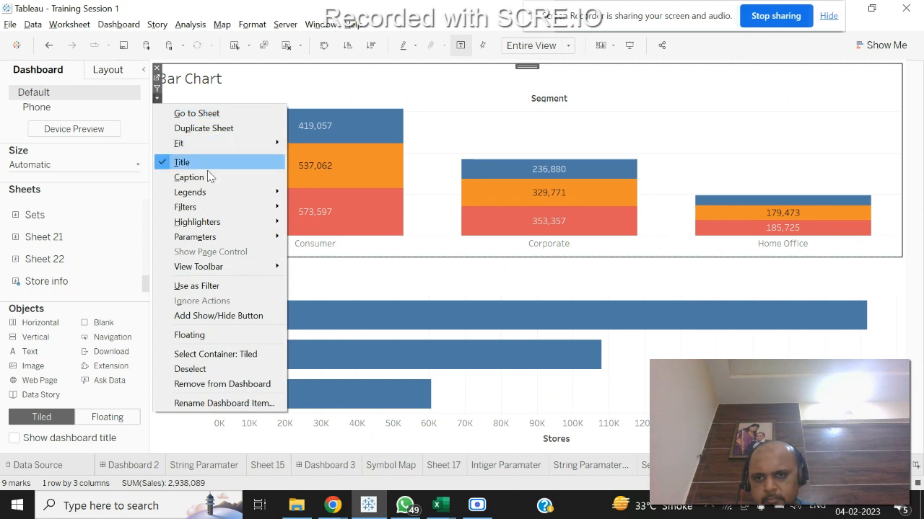
{"action": "mouse_move", "coordinate": [249, 212]}
{"action": "left_click", "coordinate": [330, 257]}
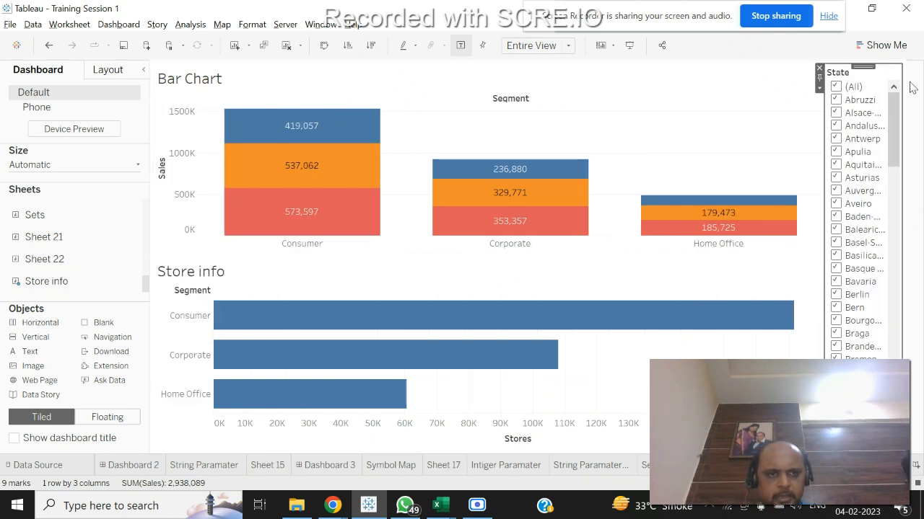
Change the State filter to a Single Value (dropdown) and select Antwerp.
{"action": "left_click", "coordinate": [819, 87]}
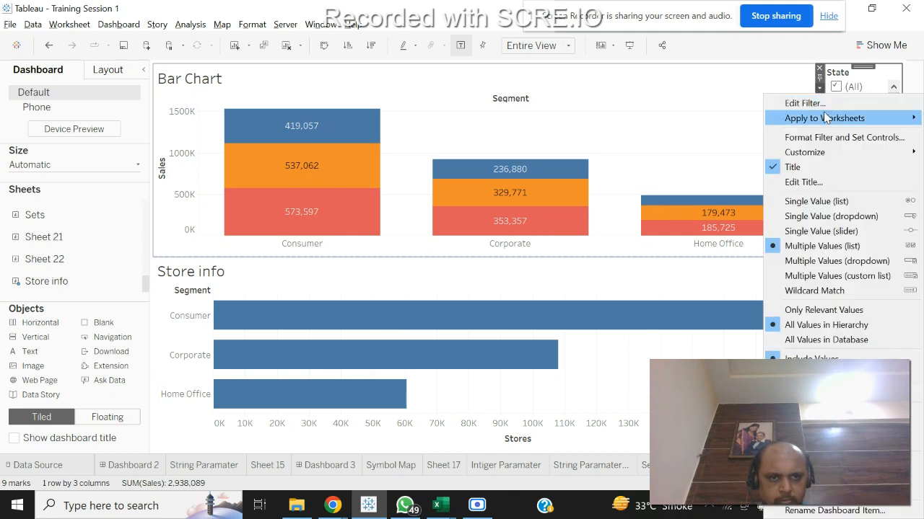
{"action": "left_click", "coordinate": [828, 218]}
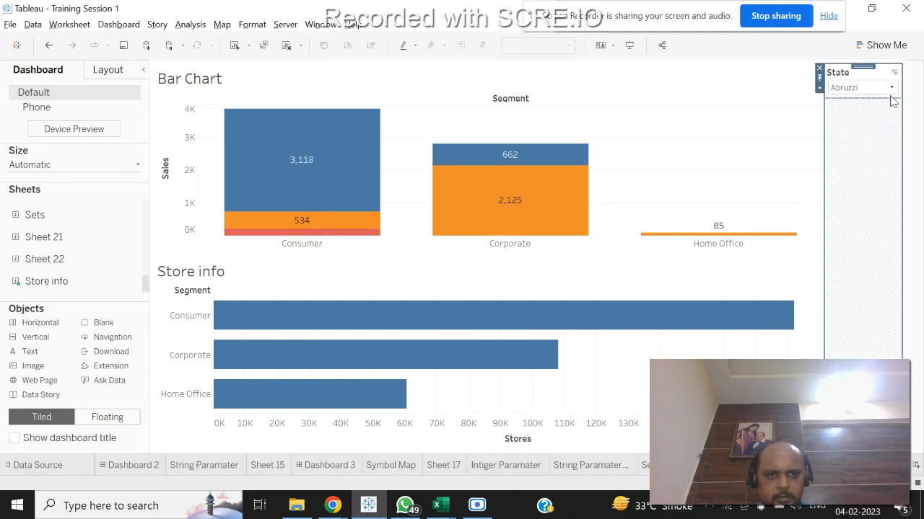
{"action": "left_click", "coordinate": [891, 88]}
{"action": "left_click", "coordinate": [836, 181]}
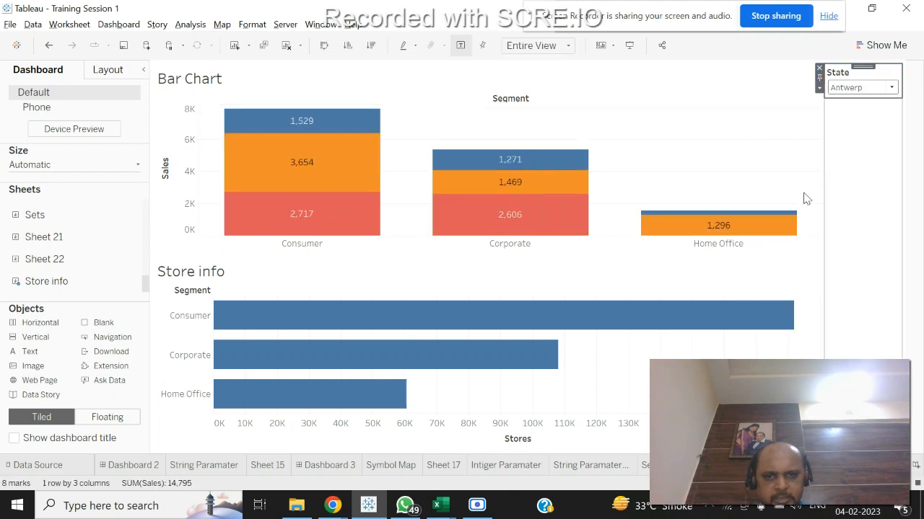
Apply the State filter to all worksheets using this data source, select Aveiro, and check the Store info chart.
{"action": "left_click", "coordinate": [819, 87]}
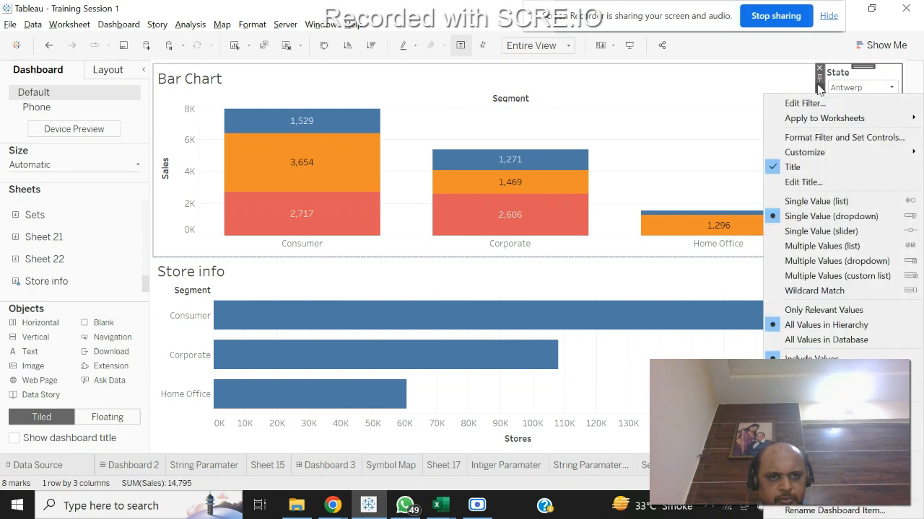
{"action": "mouse_move", "coordinate": [819, 123]}
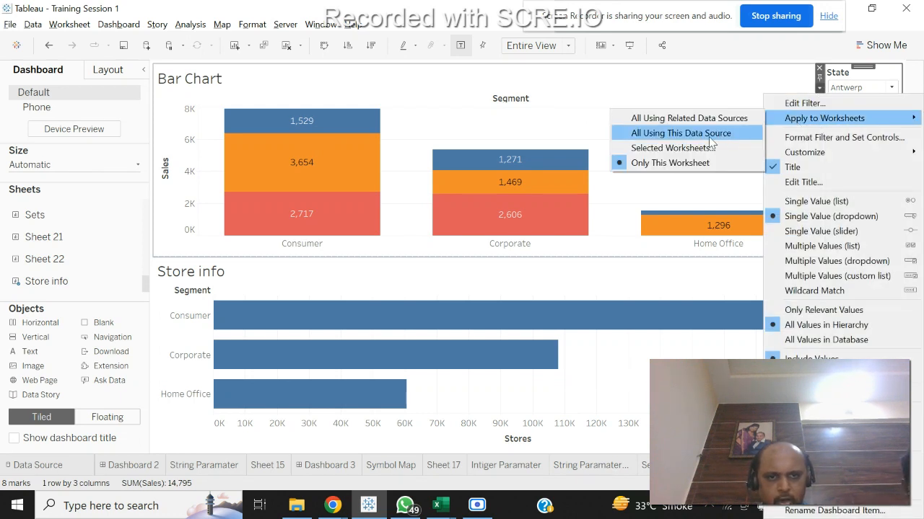
{"action": "left_click", "coordinate": [675, 138]}
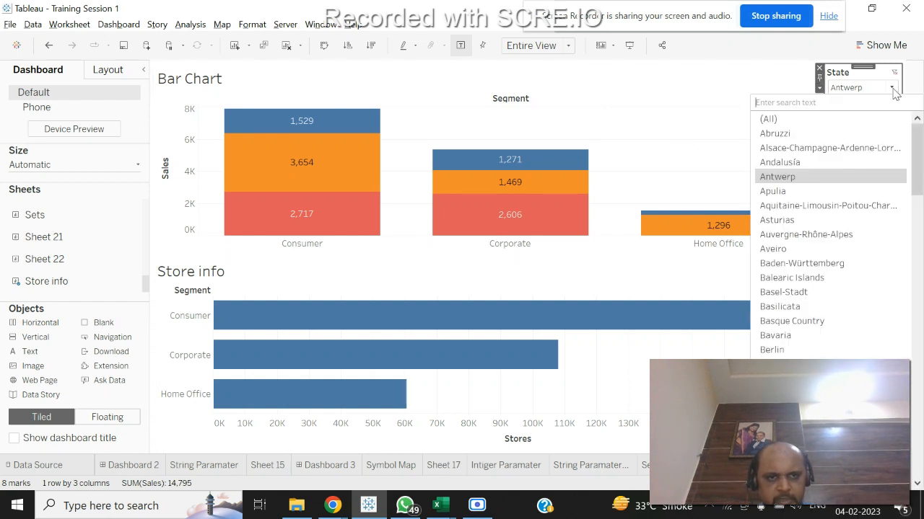
{"action": "left_click", "coordinate": [840, 252]}
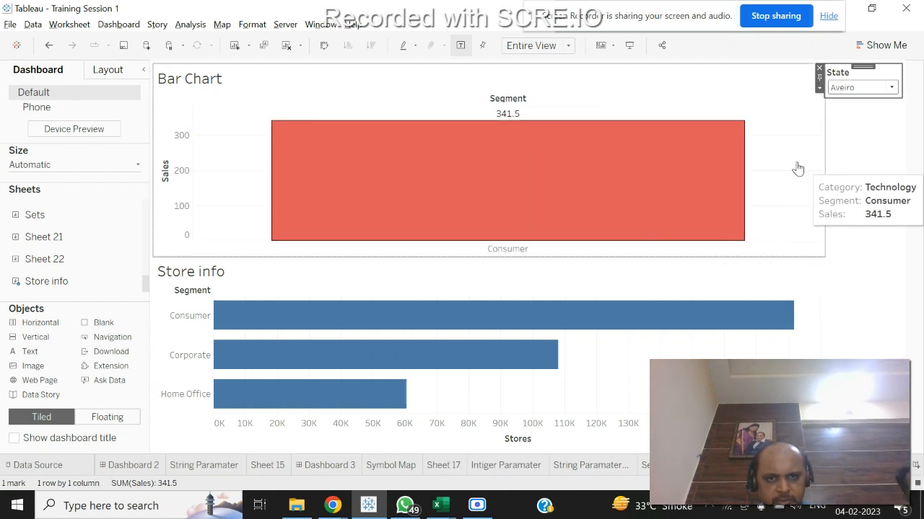
{"action": "mouse_move", "coordinate": [548, 376]}
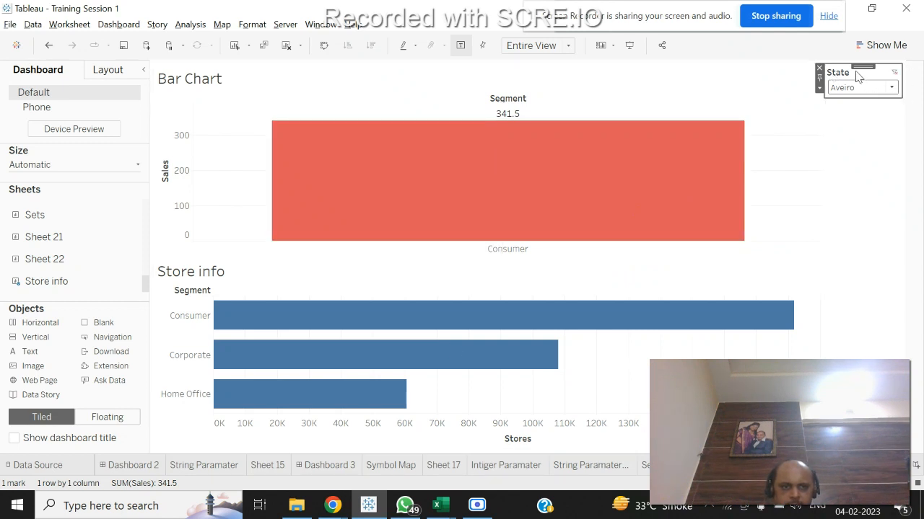
Apply the State filter to all worksheets using related data sources.
{"action": "left_click", "coordinate": [819, 87]}
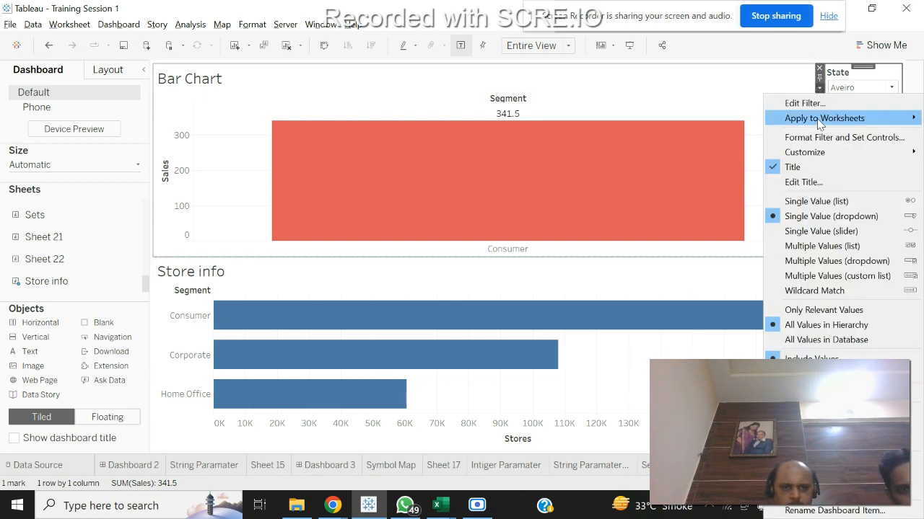
{"action": "mouse_move", "coordinate": [818, 124]}
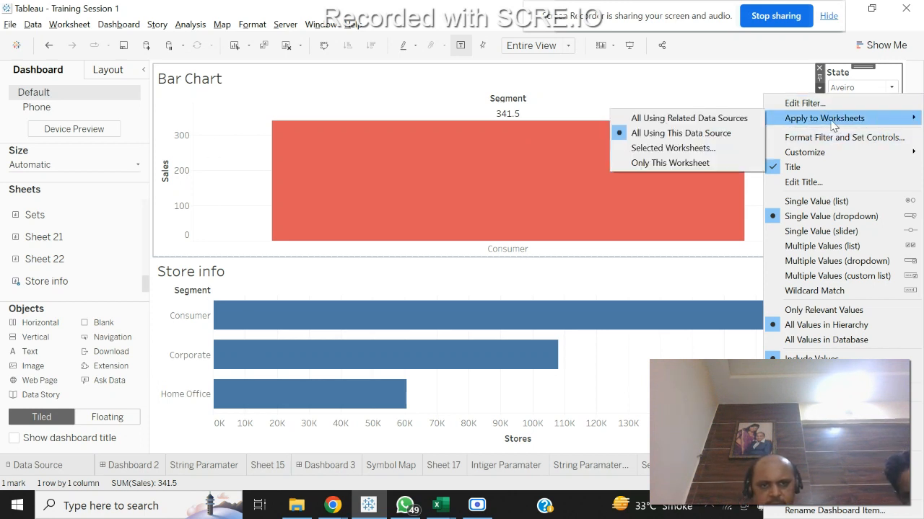
{"action": "left_click", "coordinate": [728, 122]}
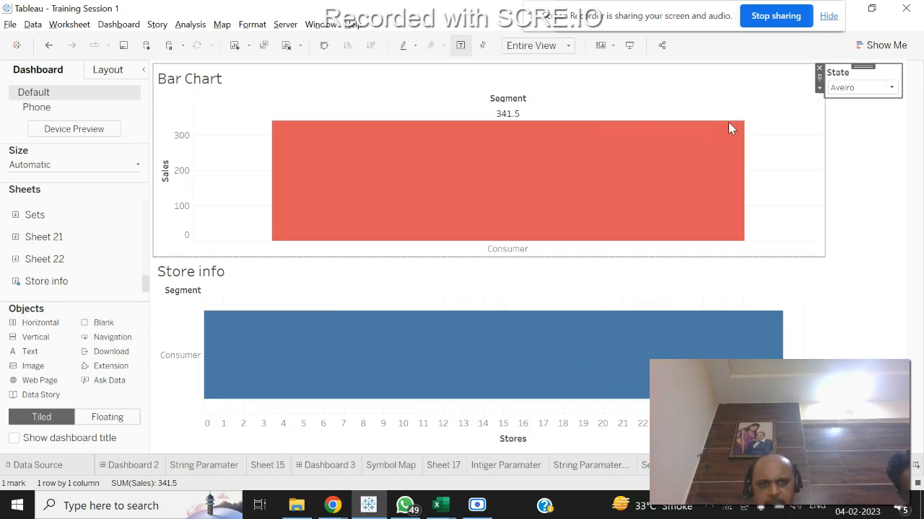
Test the State filter on both charts with Aquitaine-Limousin-Poitou-Char..., Basilicata and Brandenburg, leaving Brandenburg selected.
{"action": "left_click", "coordinate": [889, 88]}
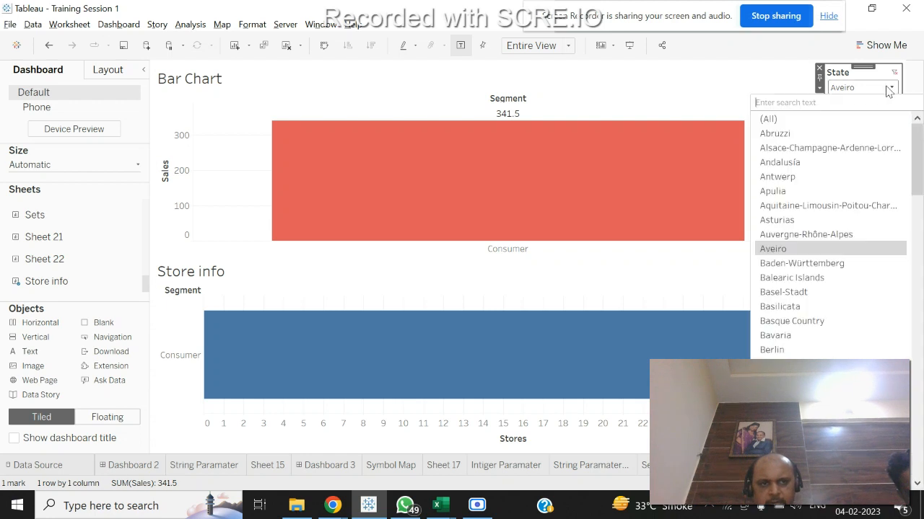
{"action": "left_click", "coordinate": [829, 205]}
{"action": "left_click", "coordinate": [889, 88]}
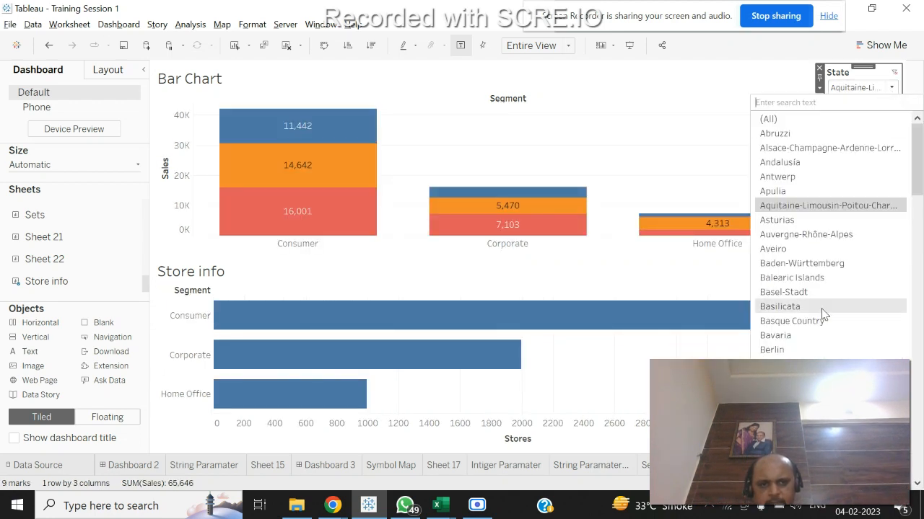
{"action": "left_click", "coordinate": [824, 315]}
{"action": "left_click", "coordinate": [892, 87]}
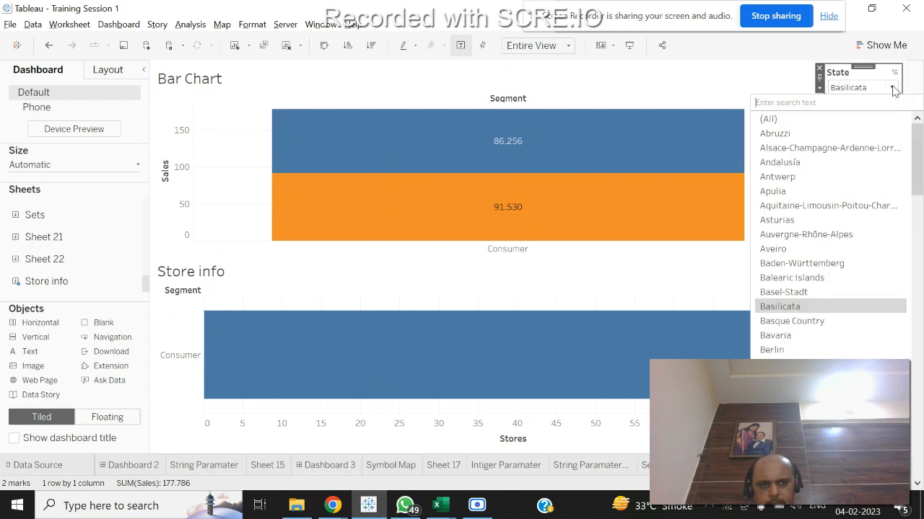
{"action": "left_click", "coordinate": [793, 393]}
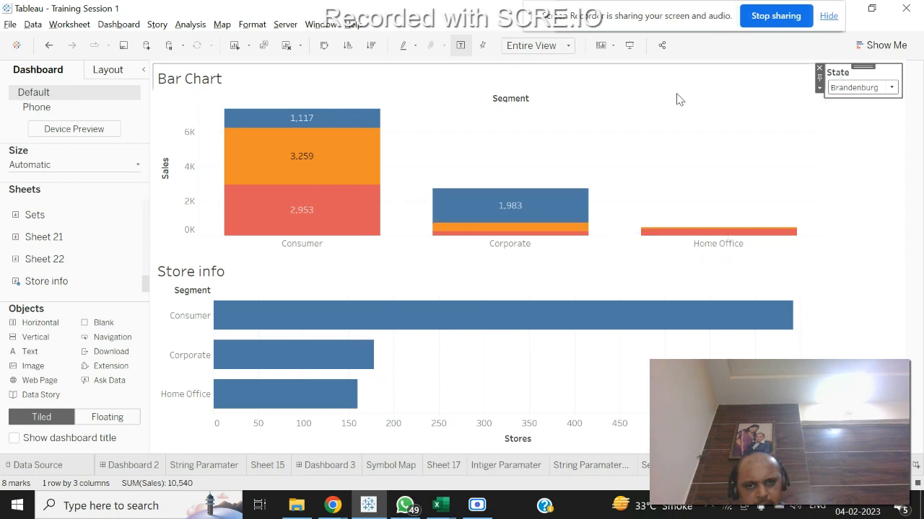
{"action": "left_click", "coordinate": [528, 121]}
{"action": "left_click", "coordinate": [843, 74]}
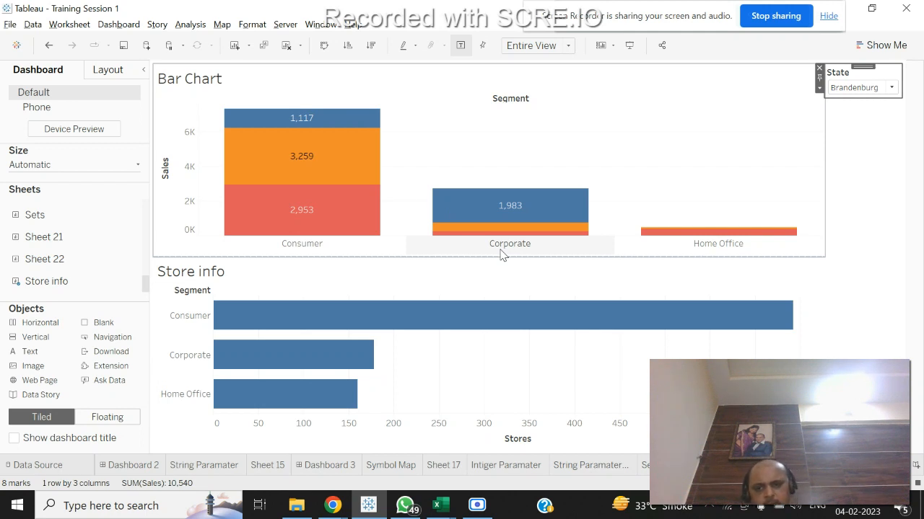
Switch the Store info data source's connection to Extract.
{"action": "left_click", "coordinate": [40, 465]}
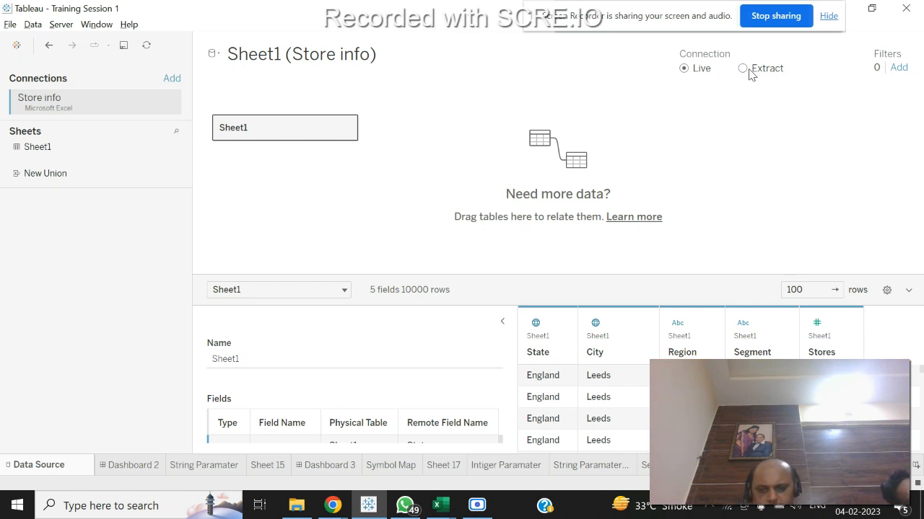
{"action": "left_click", "coordinate": [743, 71]}
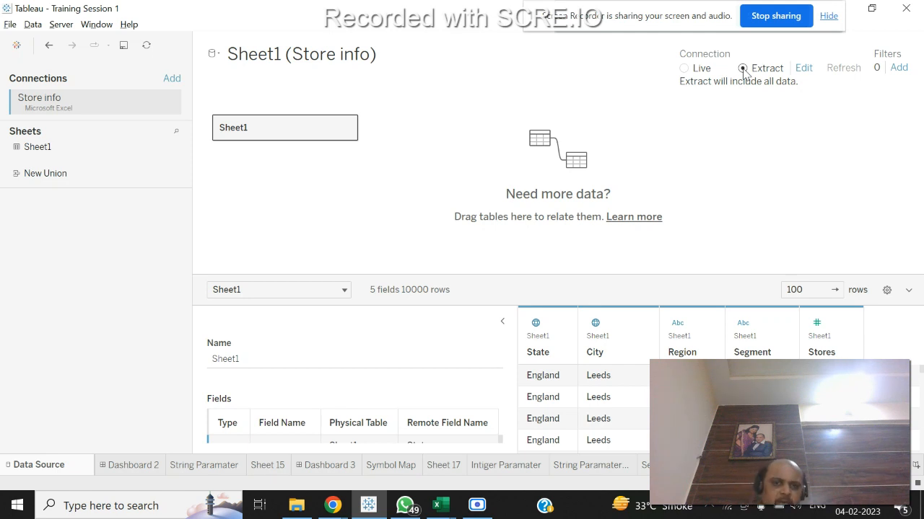
Save the workbook as a Tableau Packaged Workbook (*.twbx) named Training Session 2, creating the pending extract.
{"action": "left_click", "coordinate": [8, 25]}
{"action": "left_click", "coordinate": [39, 104]}
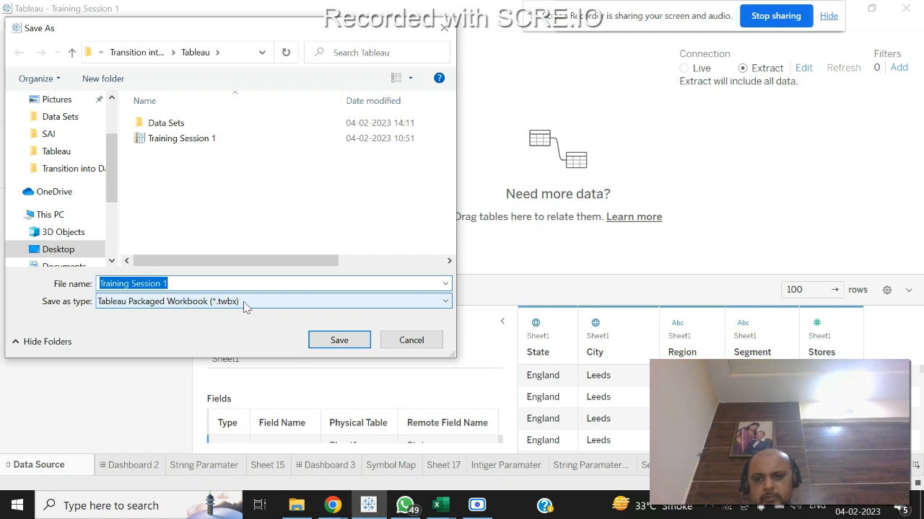
{"action": "left_click", "coordinate": [244, 304]}
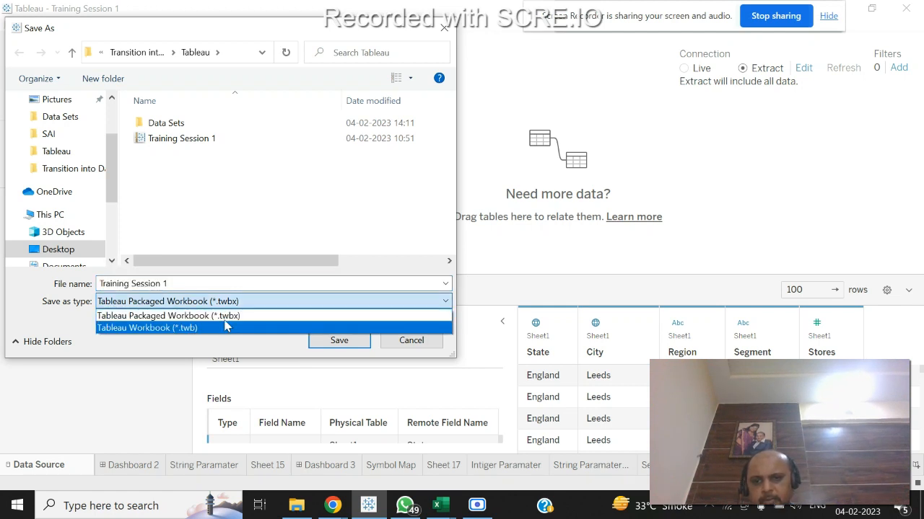
{"action": "left_click", "coordinate": [233, 316]}
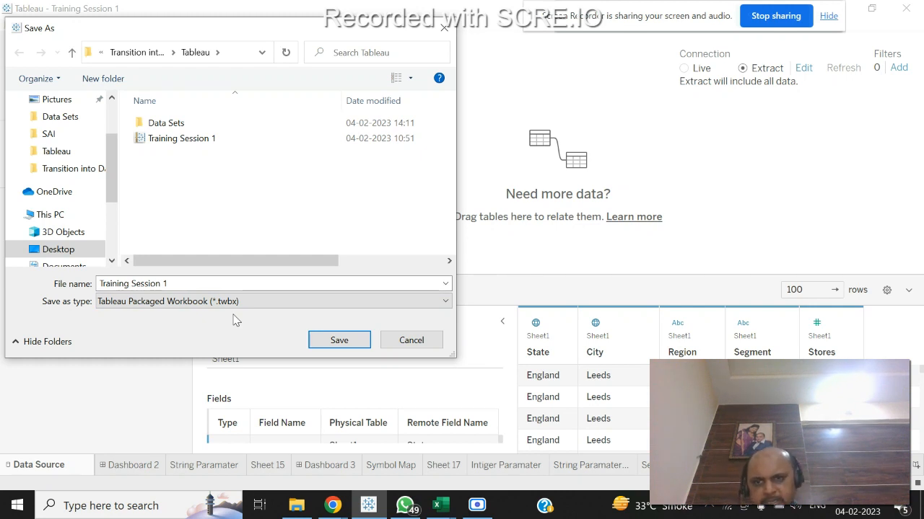
{"action": "left_click", "coordinate": [223, 284]}
{"action": "left_click", "coordinate": [223, 285]}
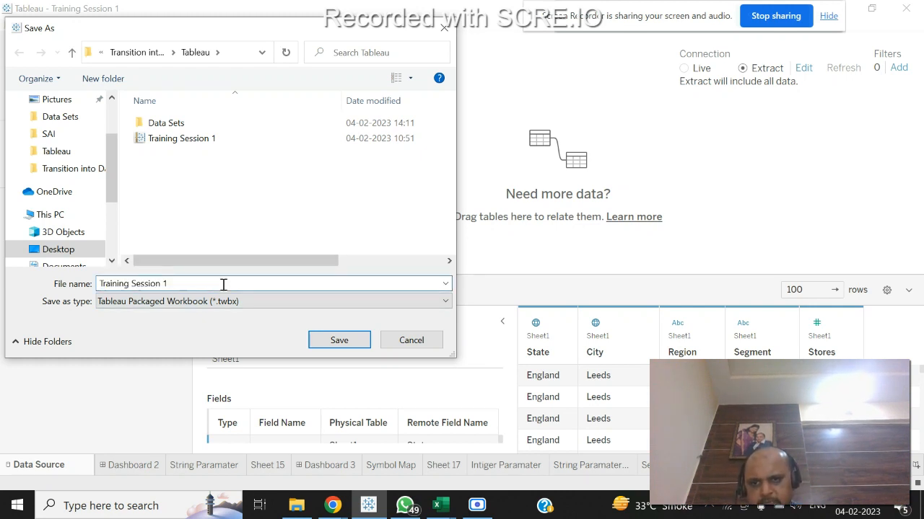
{"action": "key", "text": "BackSpace"}
{"action": "type", "text": "2"}
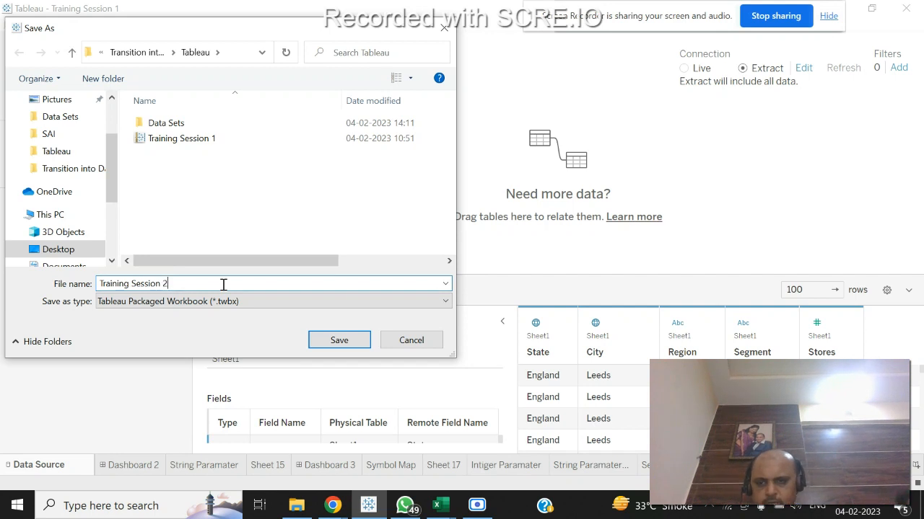
{"action": "left_click", "coordinate": [337, 341]}
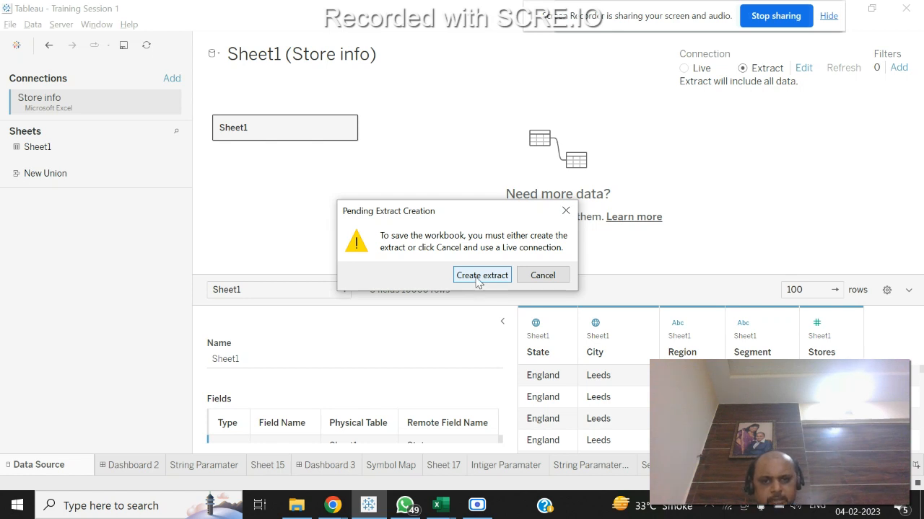
{"action": "left_click", "coordinate": [480, 276]}
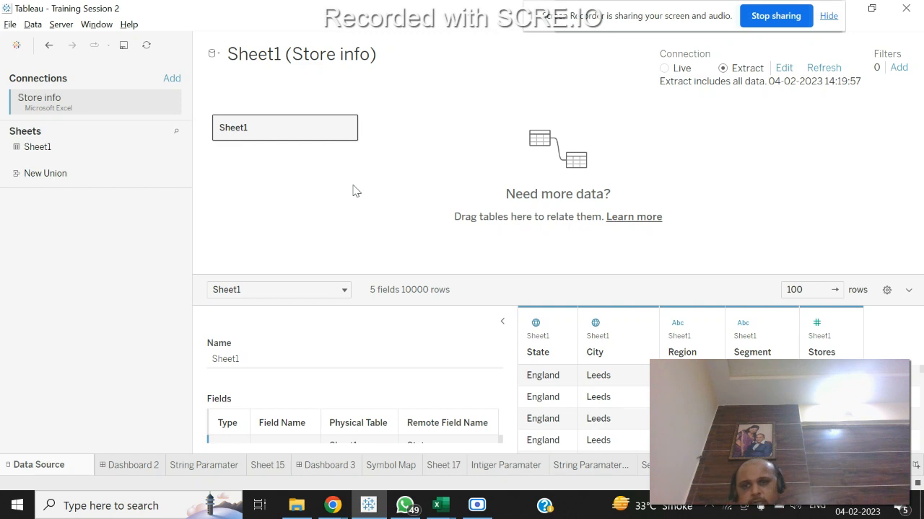
Open Dashboard 3 and dismiss the error dialog.
{"action": "left_click", "coordinate": [33, 25]}
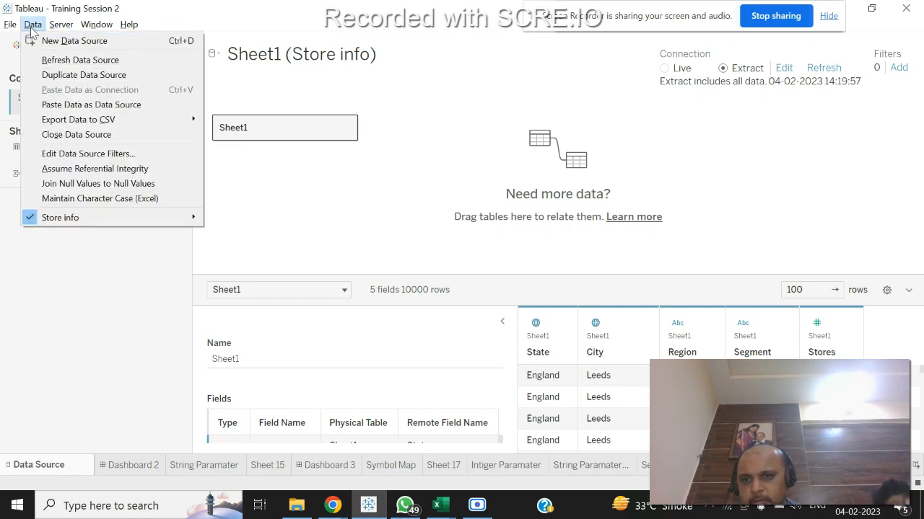
{"action": "left_click", "coordinate": [326, 465]}
{"action": "left_click", "coordinate": [326, 465]}
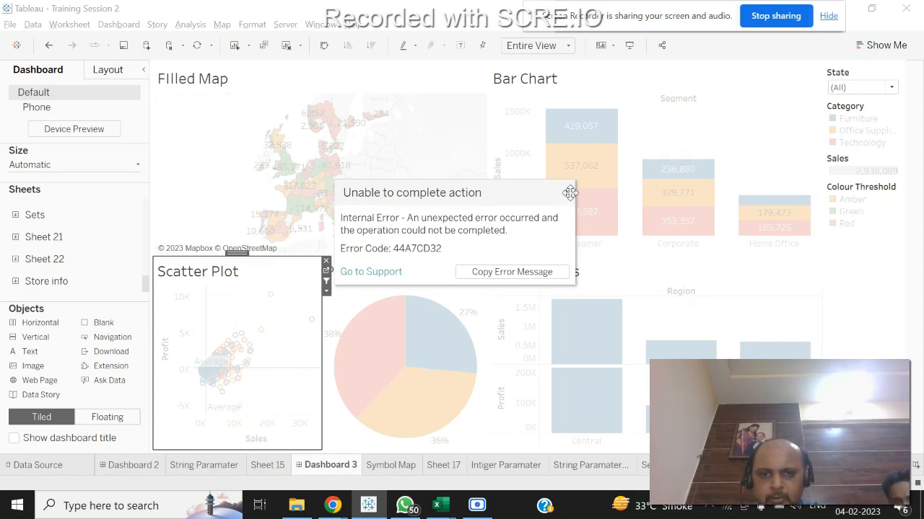
{"action": "left_click", "coordinate": [566, 192]}
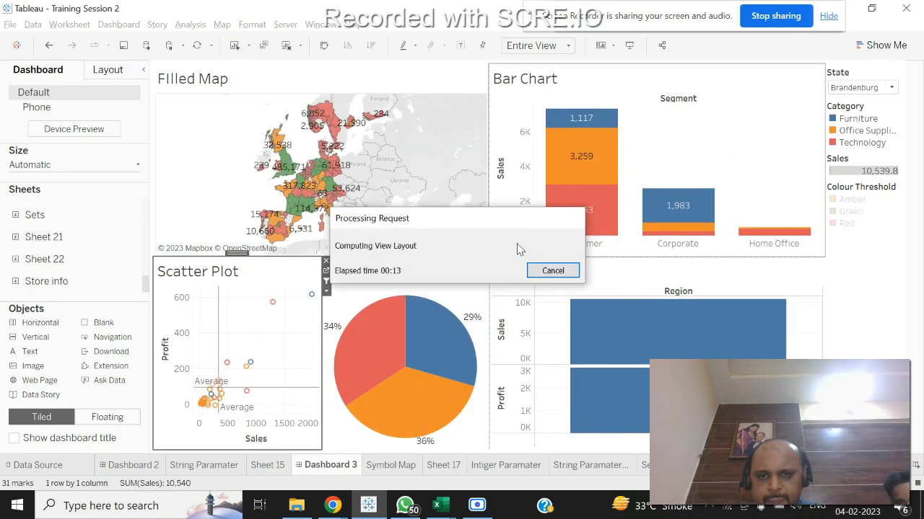
Examine the workbook's data commands, including refreshing all extracts, and reopen Dashboard 3.
{"action": "left_click", "coordinate": [35, 26]}
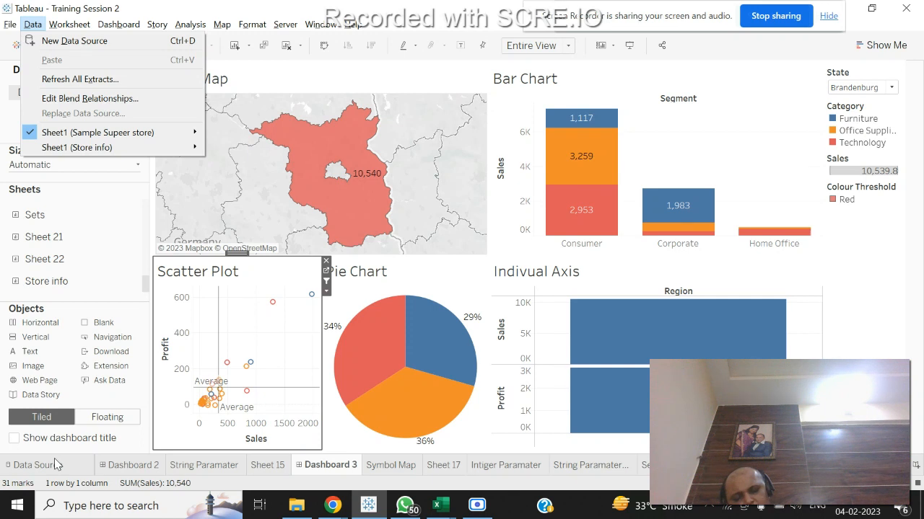
{"action": "left_click", "coordinate": [331, 180]}
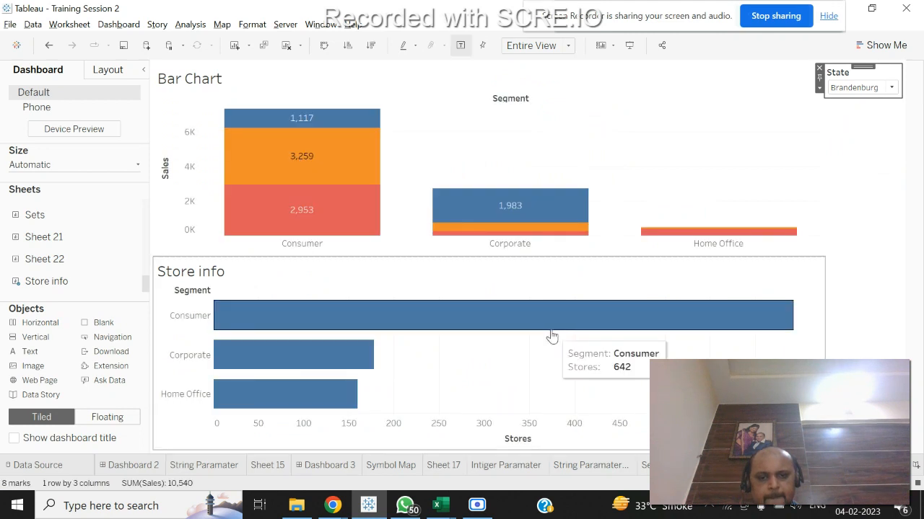
{"action": "left_click", "coordinate": [319, 473]}
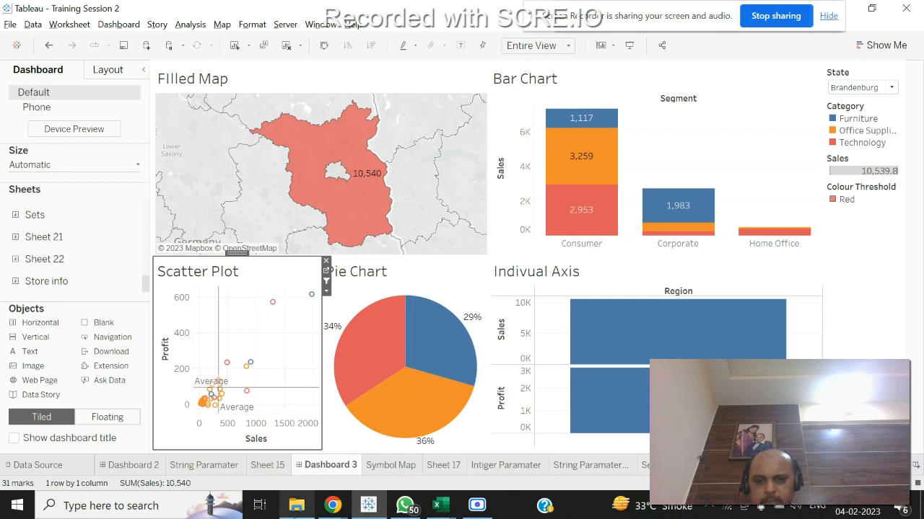
Preview the Google Meet window among the open Chrome windows.
{"action": "mouse_move", "coordinate": [332, 505]}
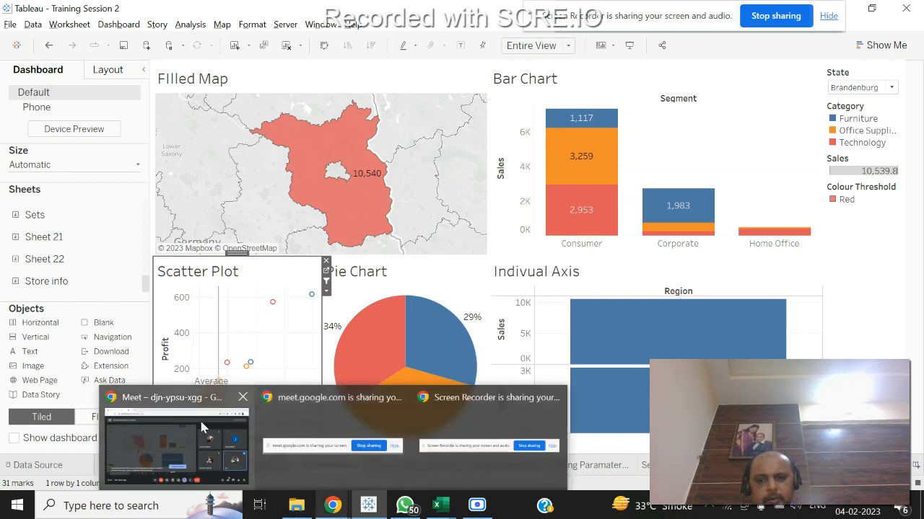
{"action": "mouse_move", "coordinate": [202, 427]}
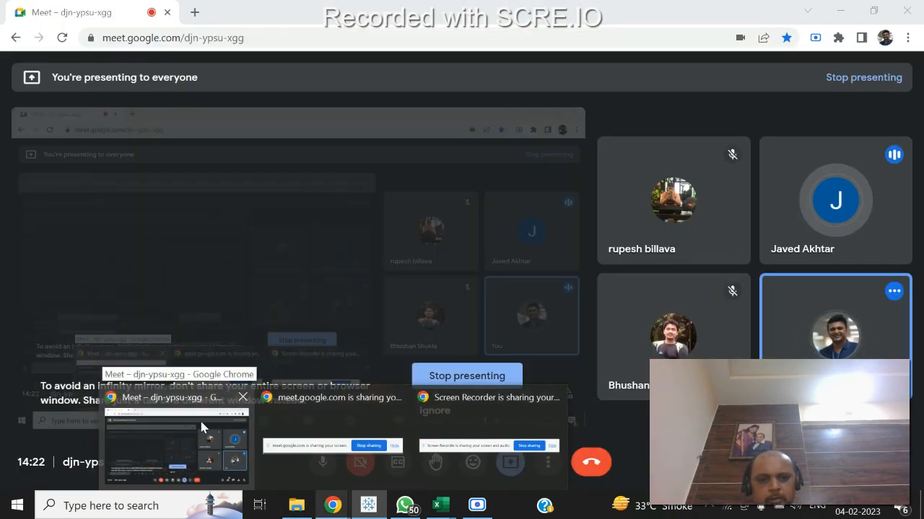